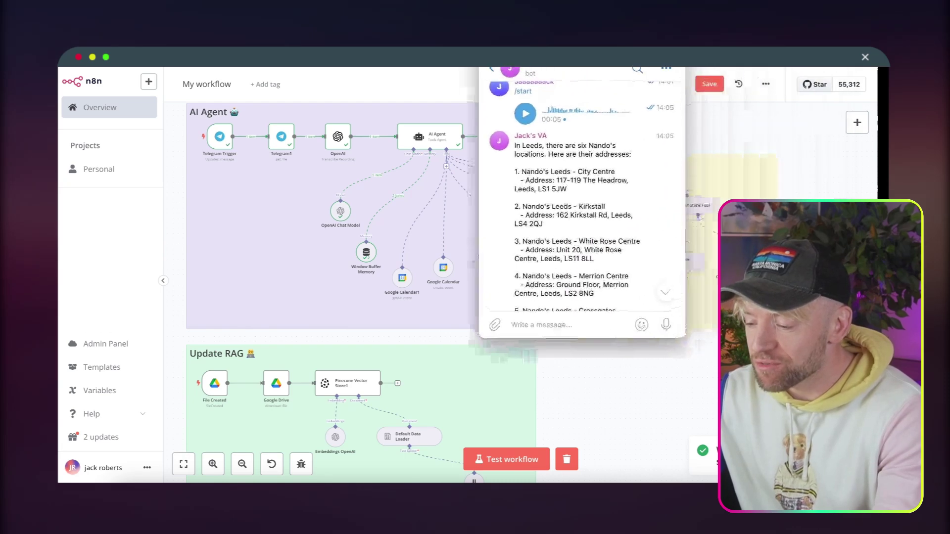
Read the bot's Nando's locations reply, then bring the n8n workflow canvas forward.
scroll(635, 227, "down", 2)
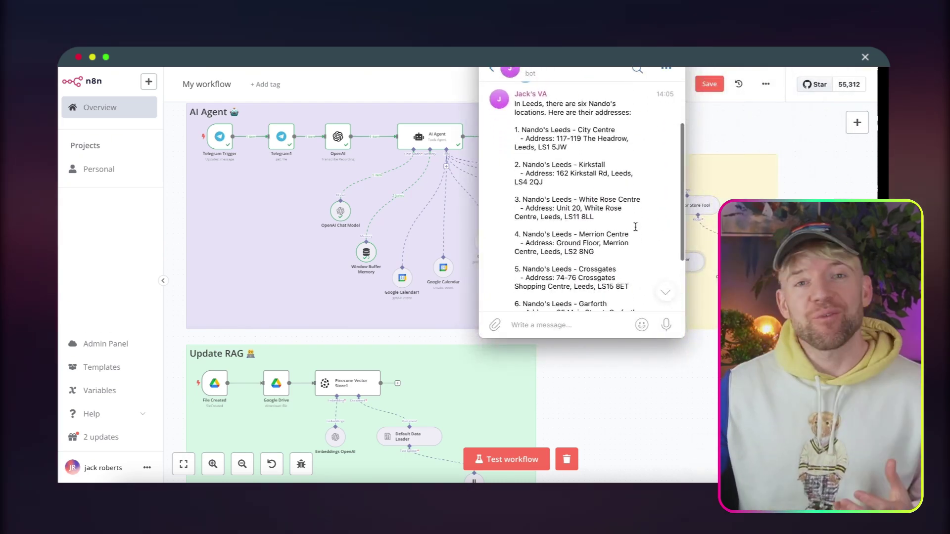
left_click(716, 229)
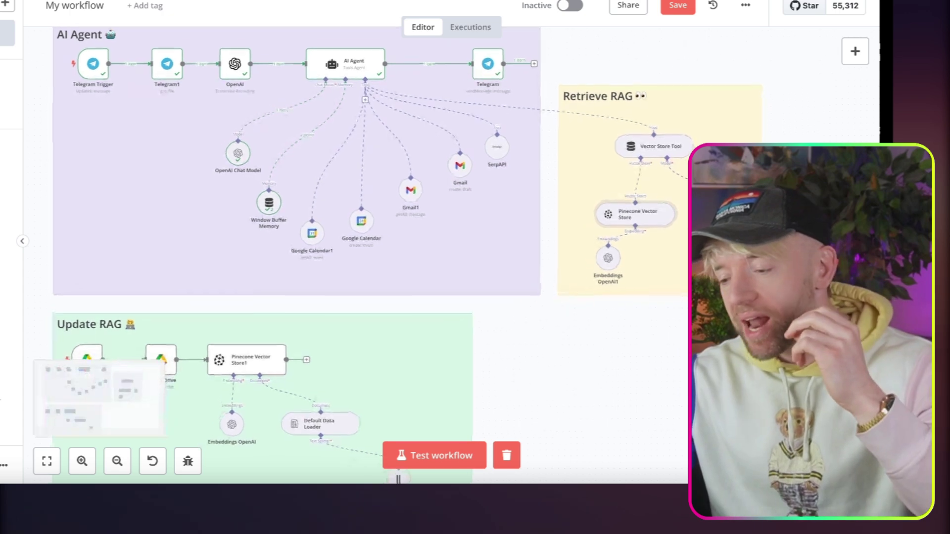
scroll(700, 210, "up", 5)
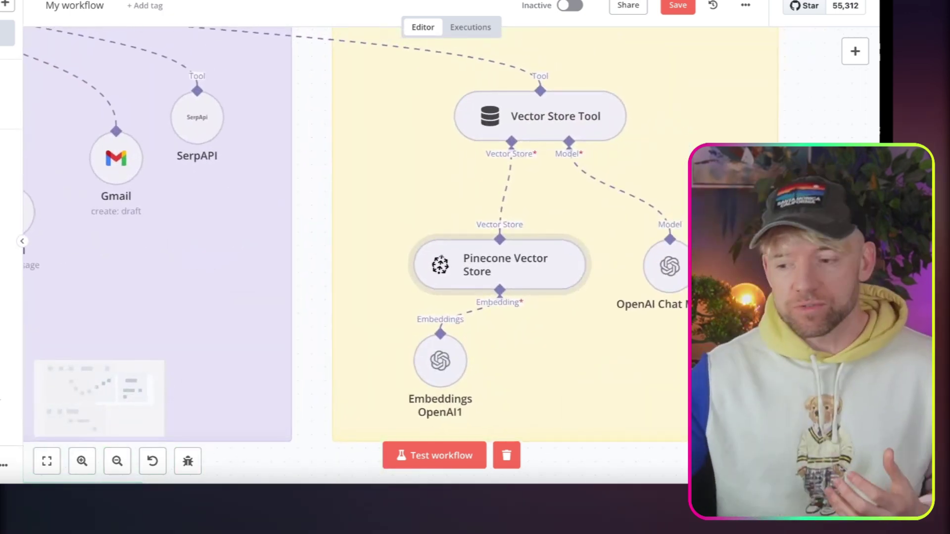
scroll(667, 248, "down", 5)
scroll(667, 248, "down", 4)
scroll(668, 249, "left", 3)
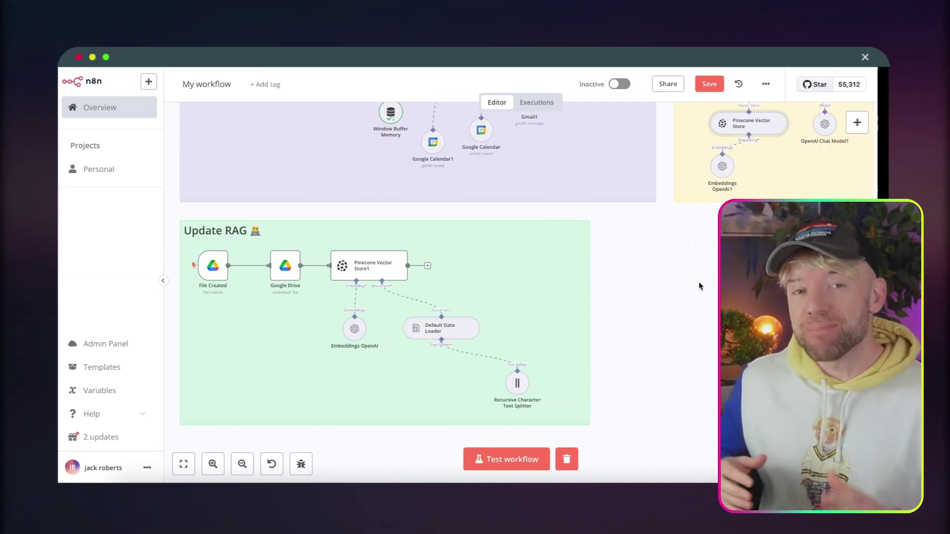
scroll(634, 218, "up", 3)
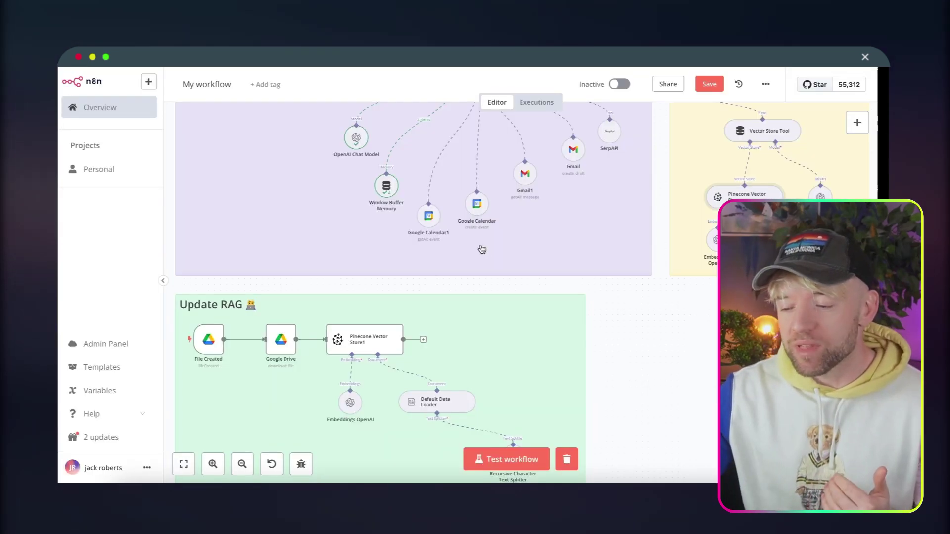
scroll(482, 249, "up", 5)
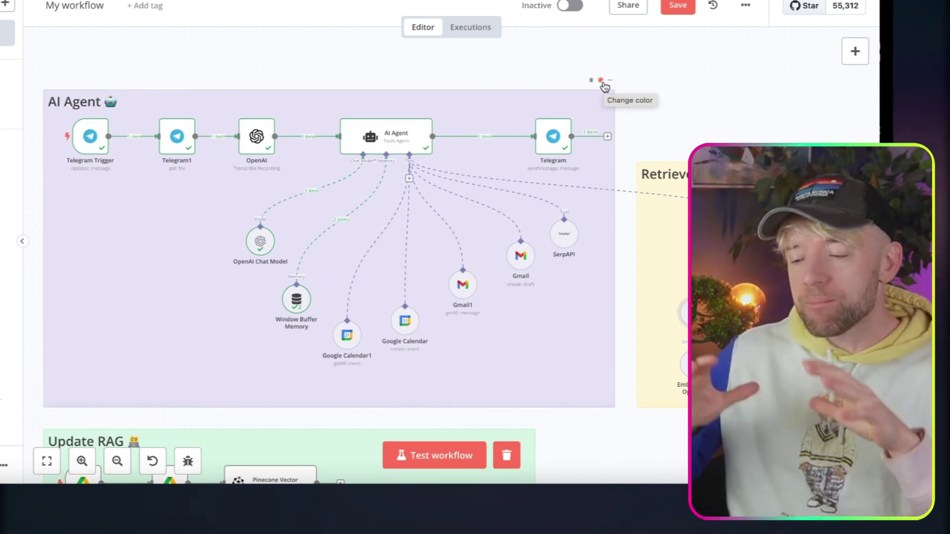
scroll(452, 181, "up", 5)
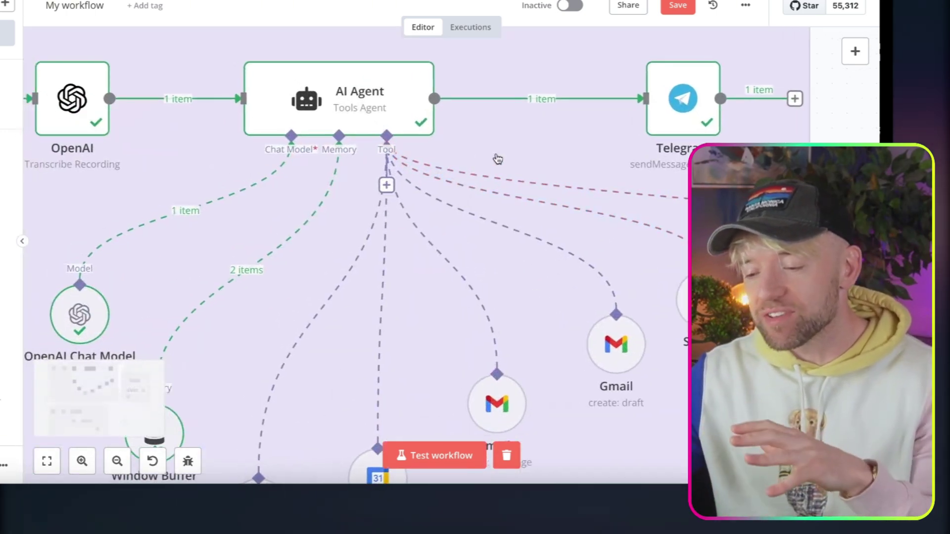
scroll(498, 158, "down", 3)
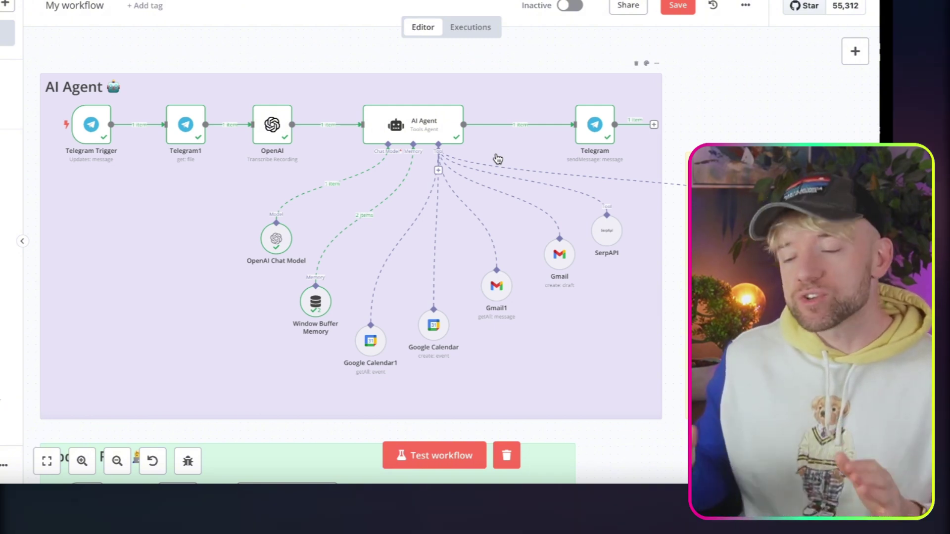
scroll(517, 182, "down", 5)
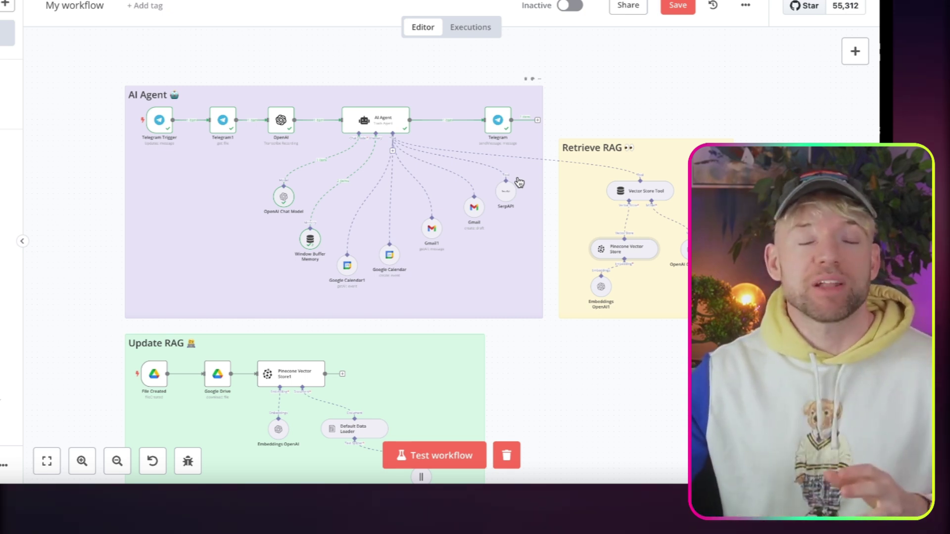
scroll(391, 203, "up", 2)
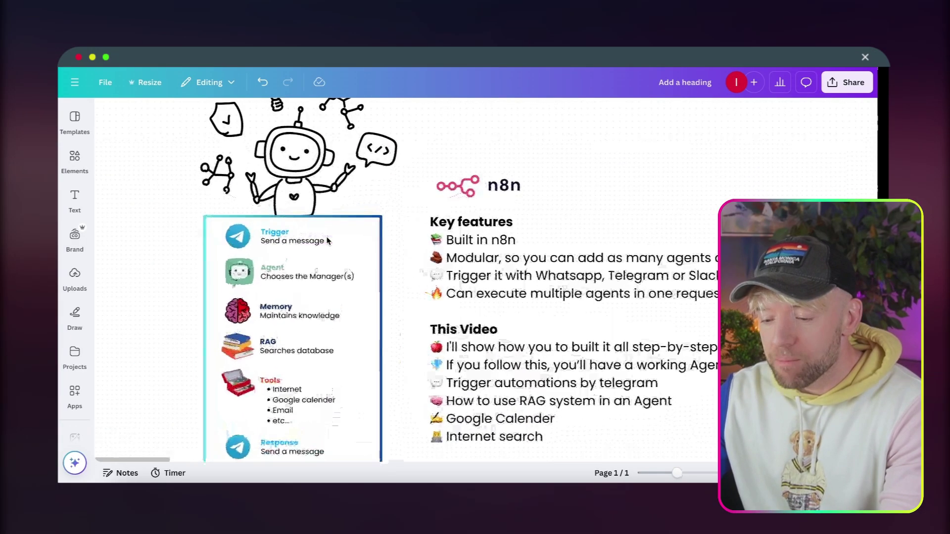
scroll(186, 239, "up", 2)
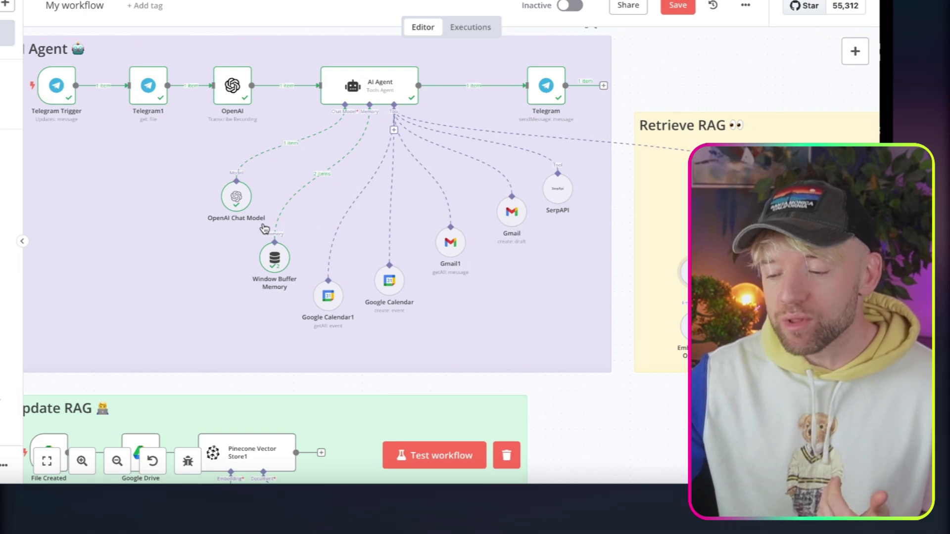
scroll(322, 233, "up", 5)
scroll(278, 233, "down", 2)
scroll(401, 187, "up", 1)
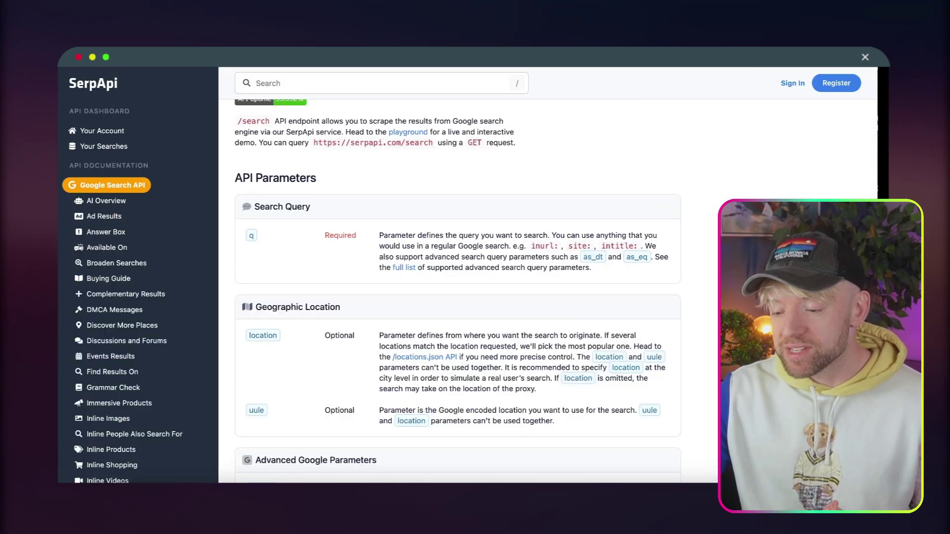
scroll(124, 267, "down", 3)
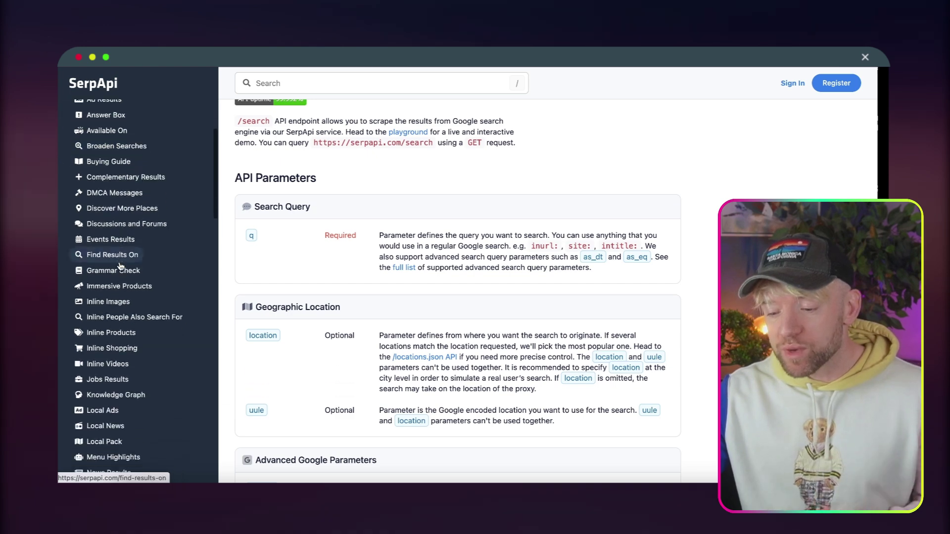
scroll(120, 266, "down", 3)
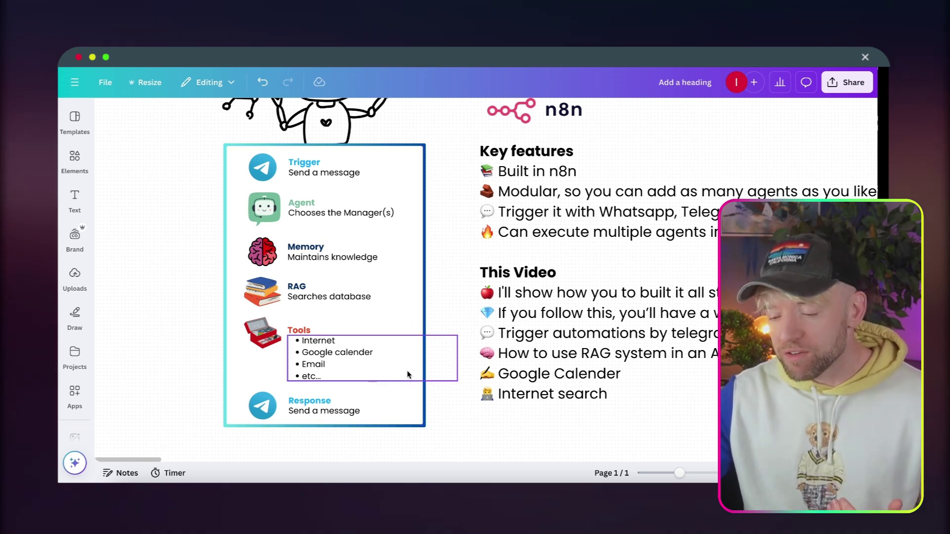
scroll(406, 377, "down", 1)
scroll(385, 278, "up", 1)
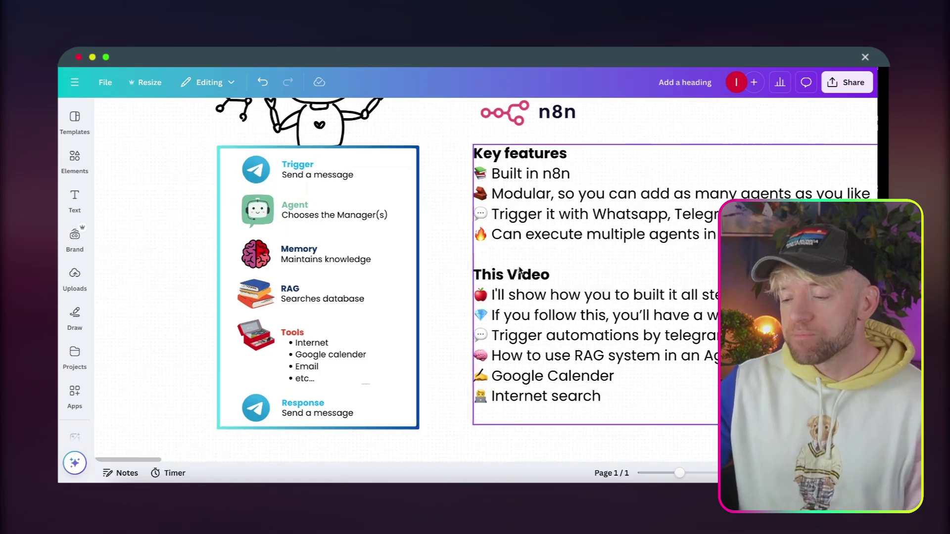
scroll(568, 267, "right", 5)
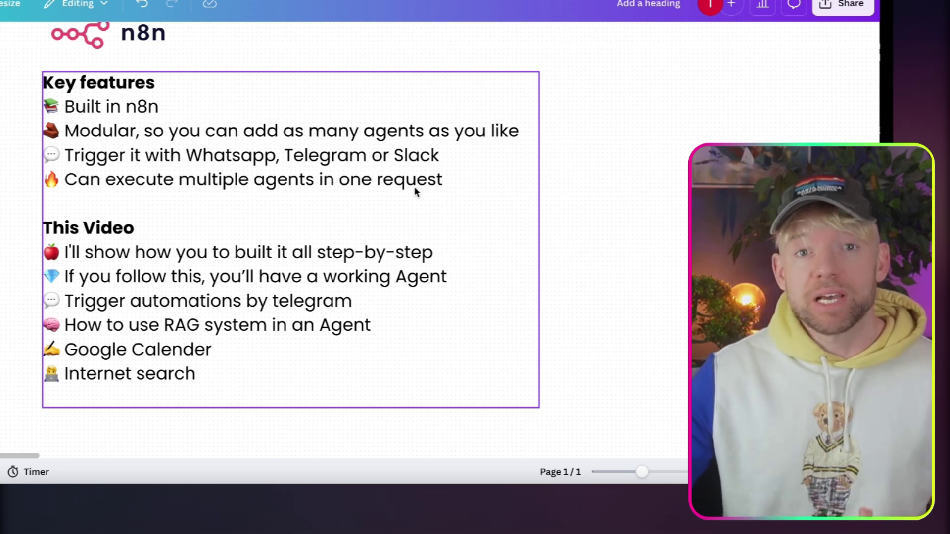
scroll(414, 191, "down", 1)
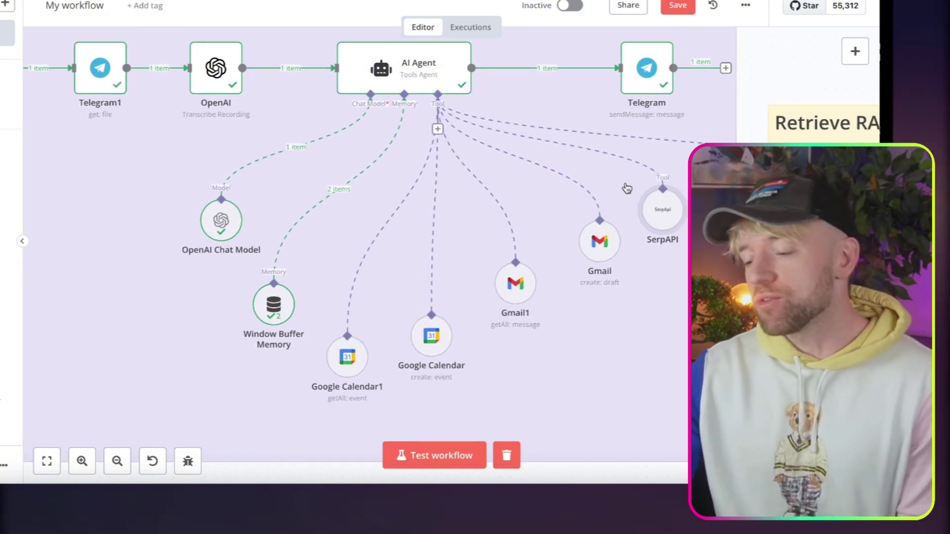
scroll(535, 184, "right", 5)
scroll(534, 183, "down", 3)
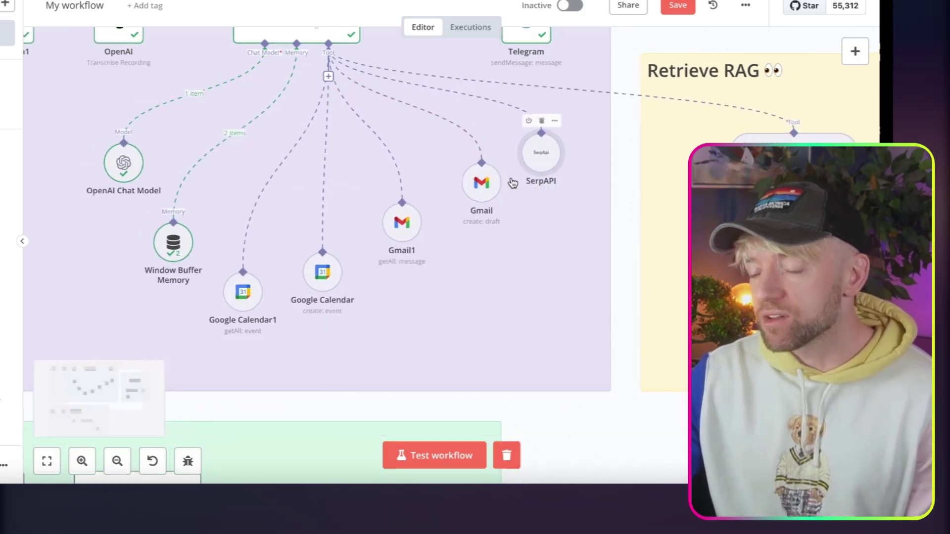
scroll(524, 182, "up", 3)
scroll(523, 182, "left", 3)
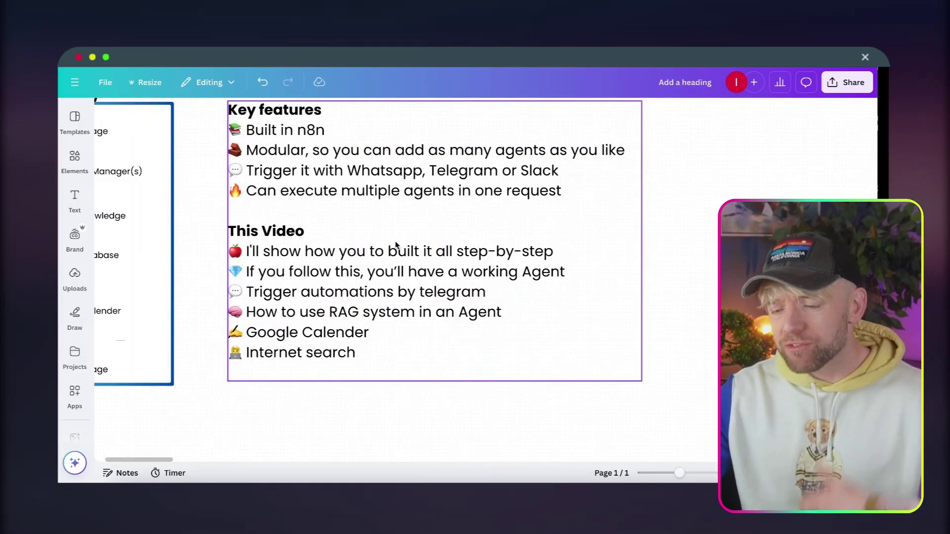
scroll(396, 244, "down", 3)
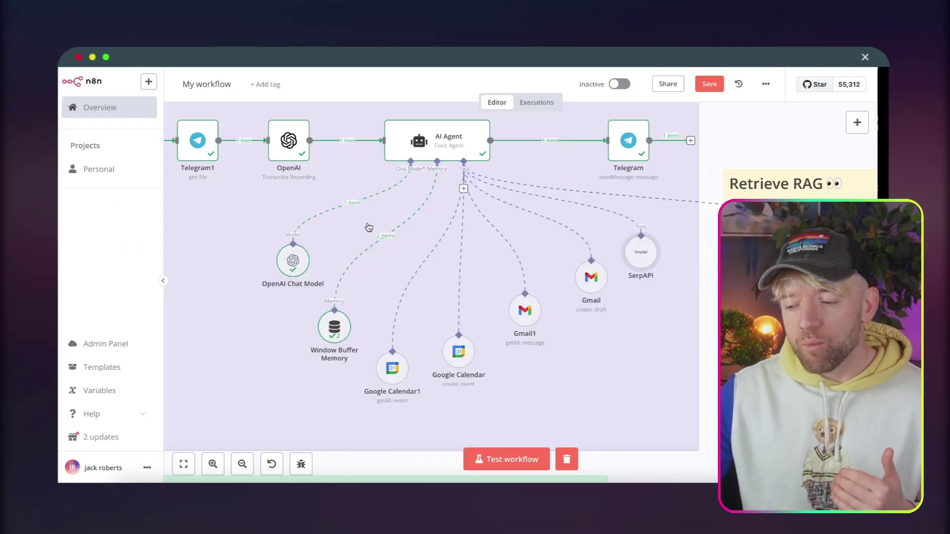
scroll(367, 227, "down", 5)
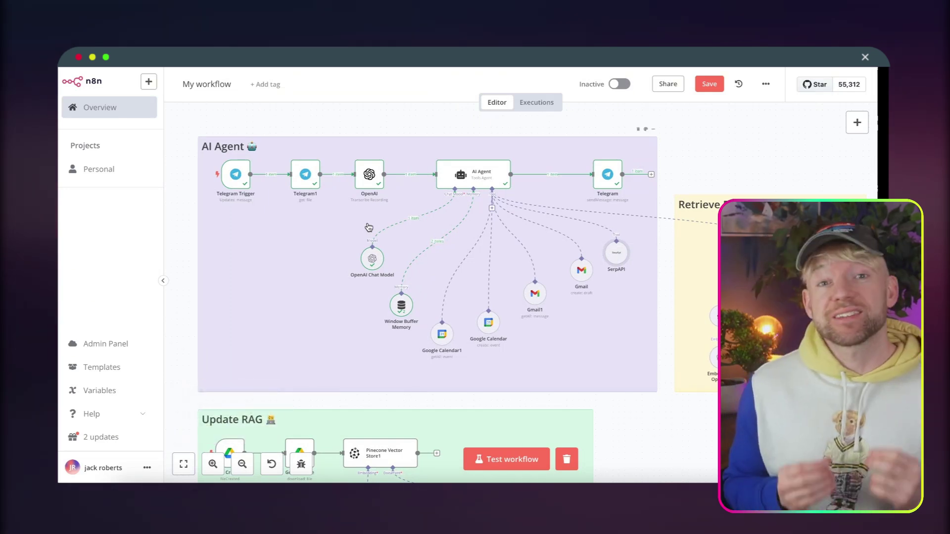
scroll(568, 218, "down", 3)
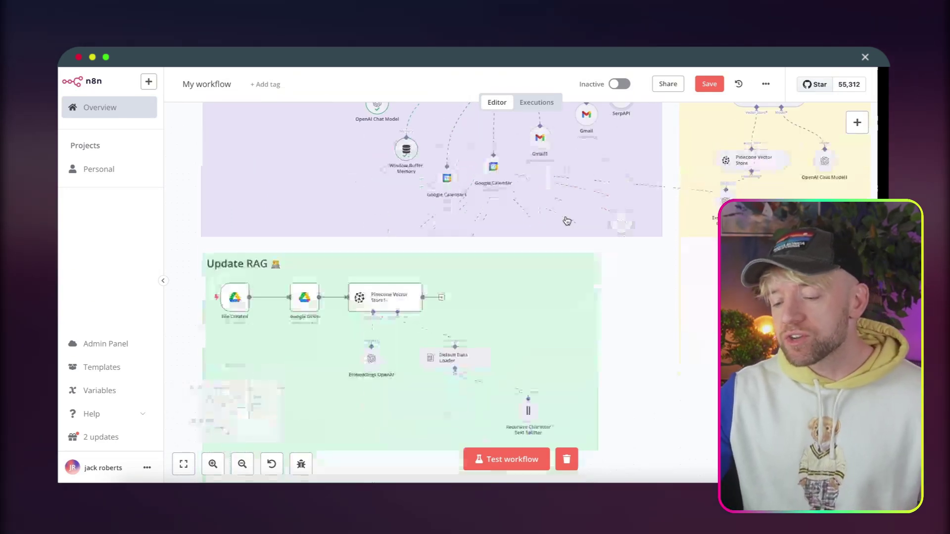
scroll(322, 354, "down", 1)
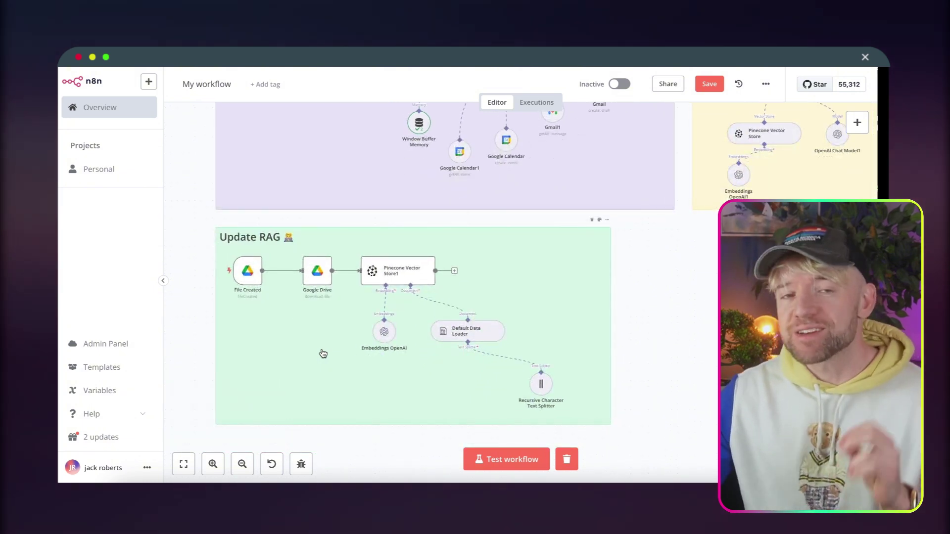
scroll(323, 327, "up", 5)
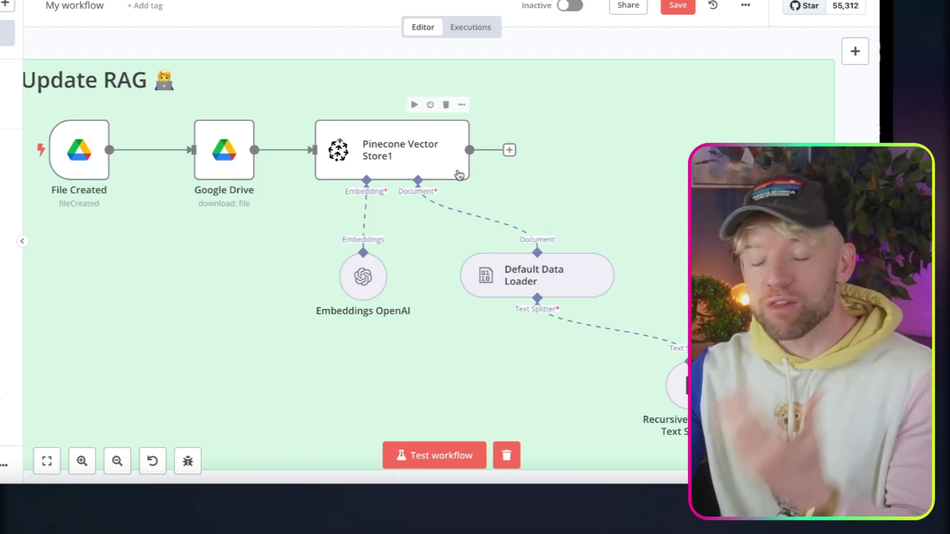
scroll(377, 267, "down", 3)
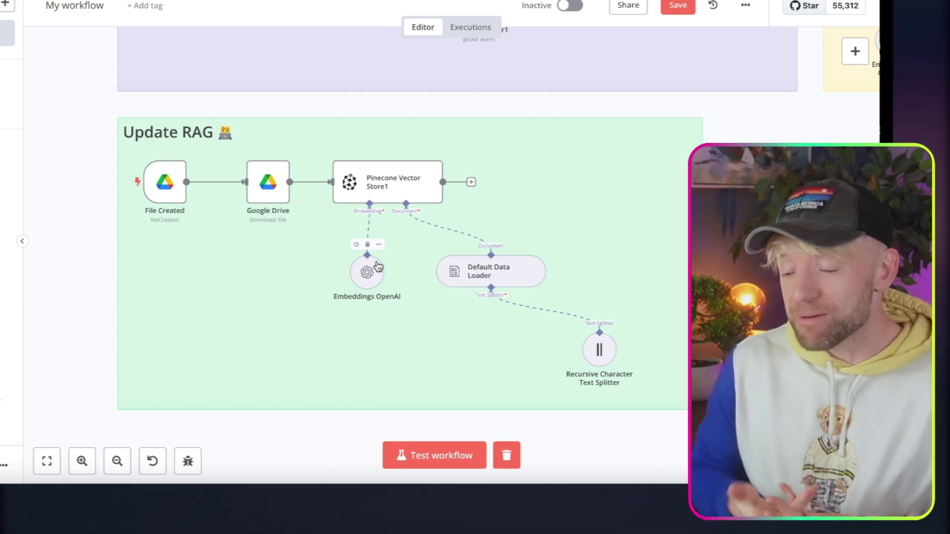
scroll(532, 299, "right", 5)
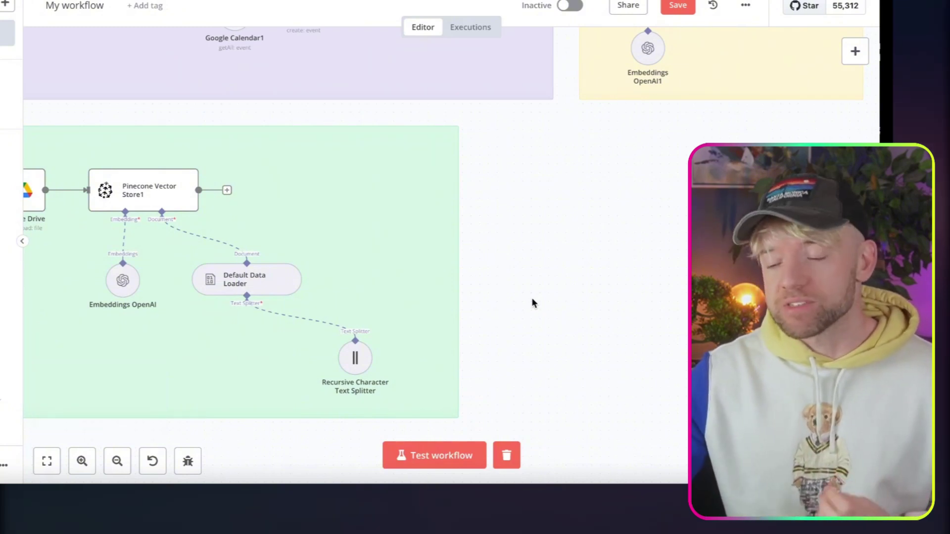
scroll(533, 300, "down", 1)
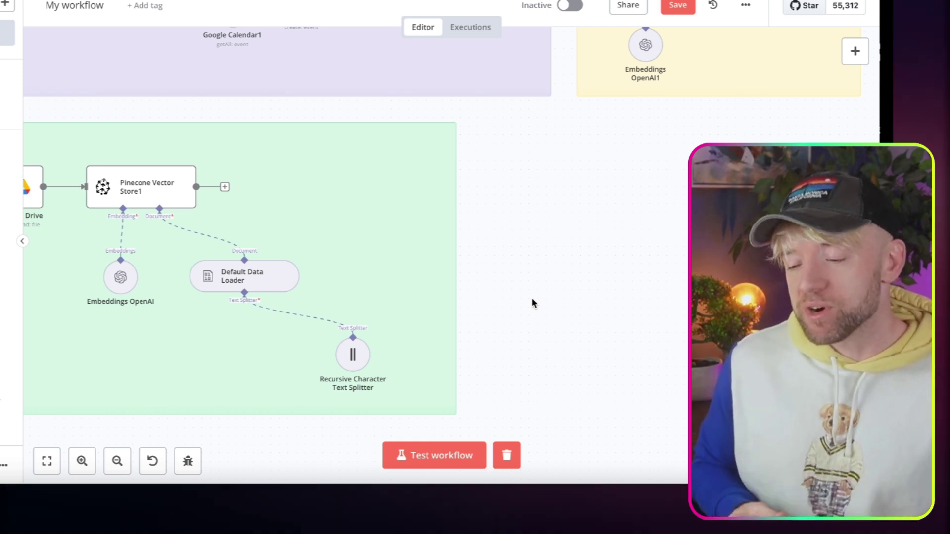
scroll(532, 298, "up", 5)
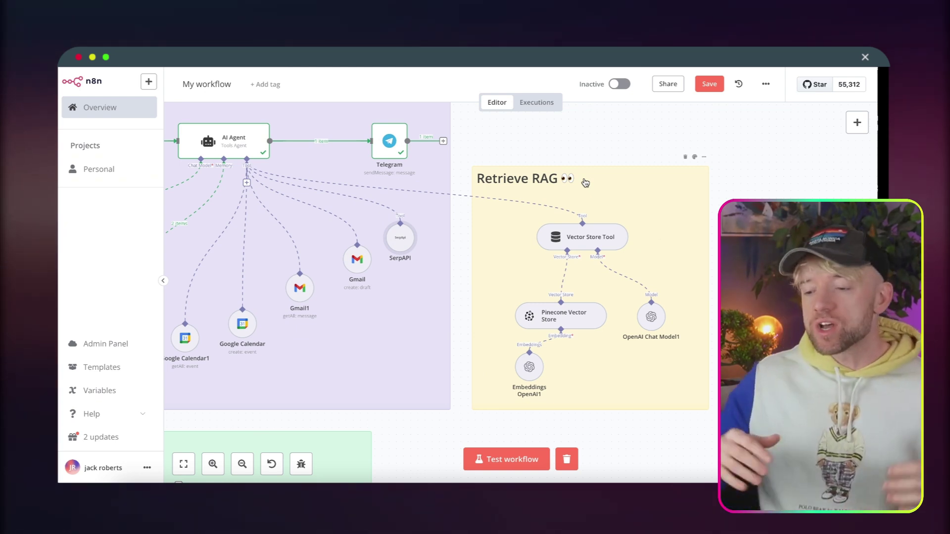
scroll(535, 220, "down", 3)
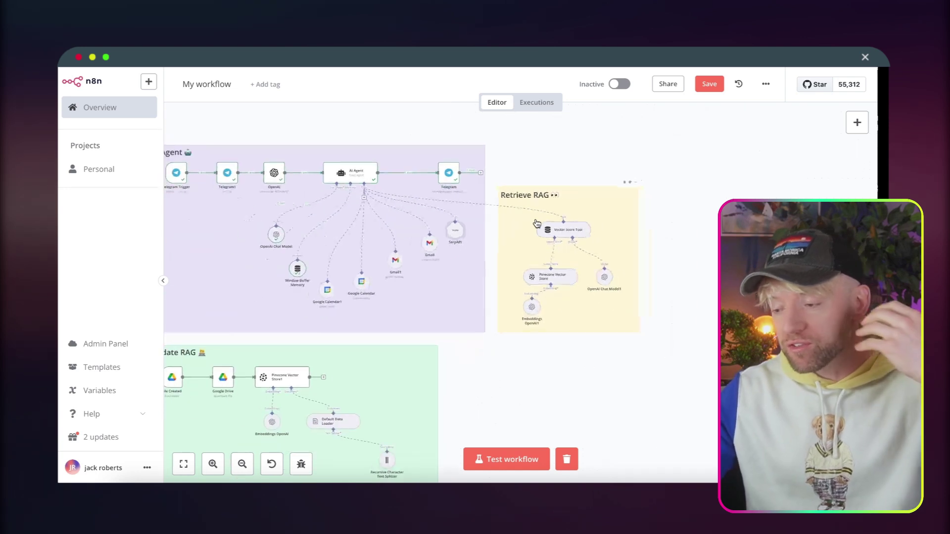
Create the empty workflow 'My workflow 2' and bring up its trigger options.
left_click(764, 84)
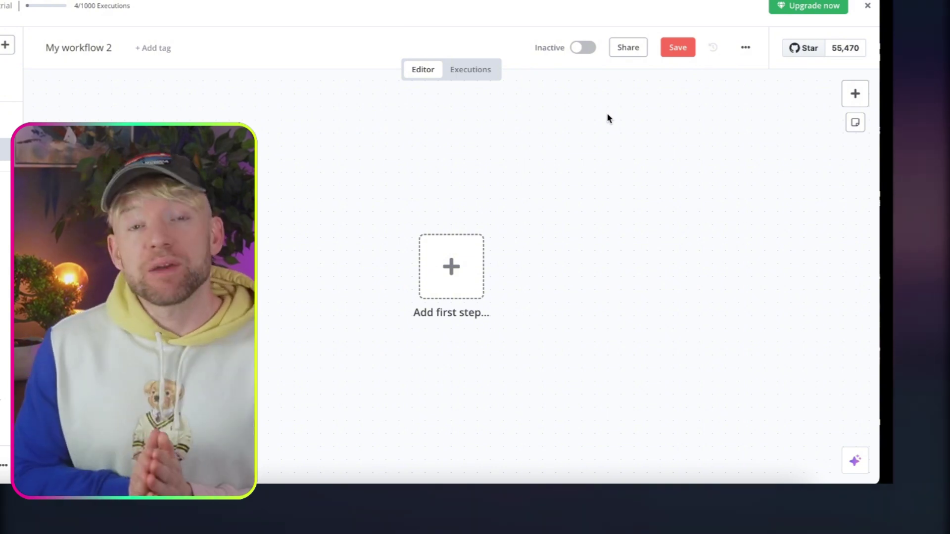
left_click(427, 266)
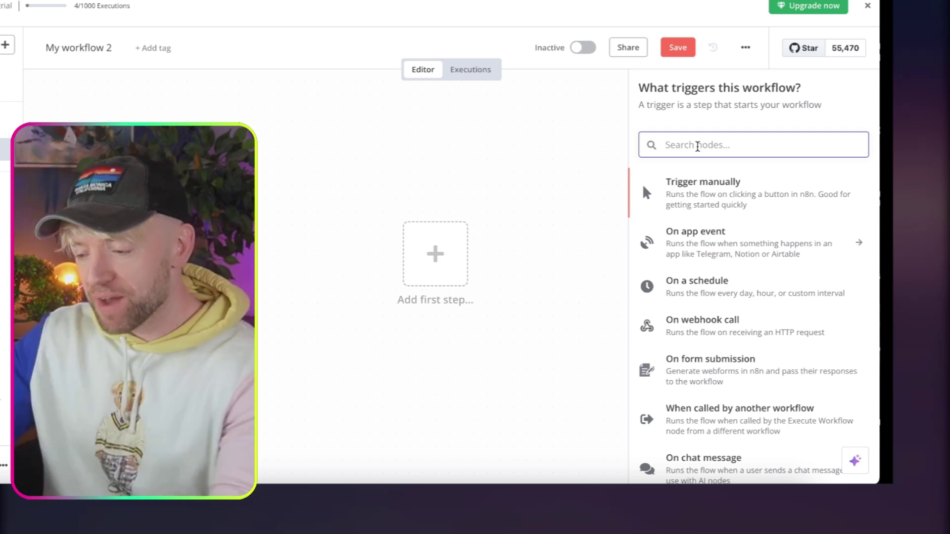
Add a Telegram 'On message' trigger and start a new Telegram account 2 credential.
type("tele")
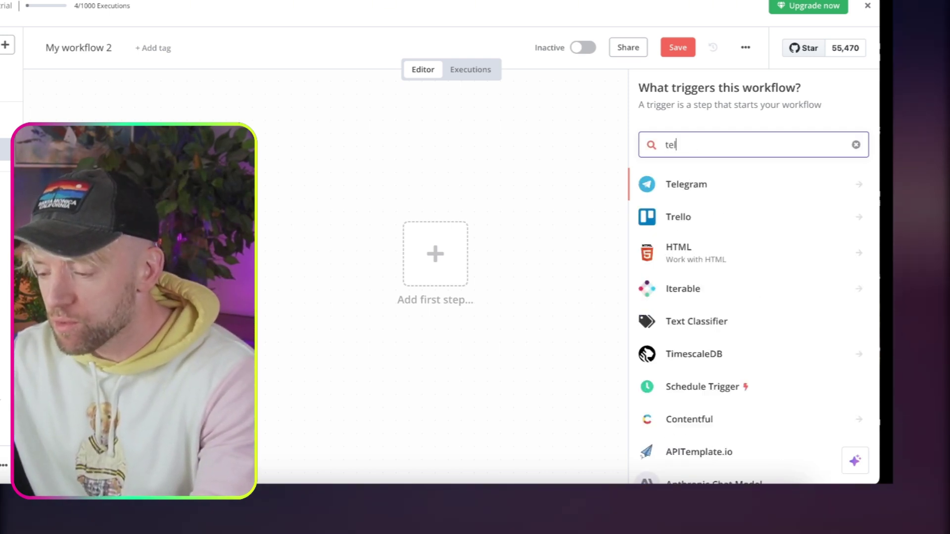
left_click(729, 197)
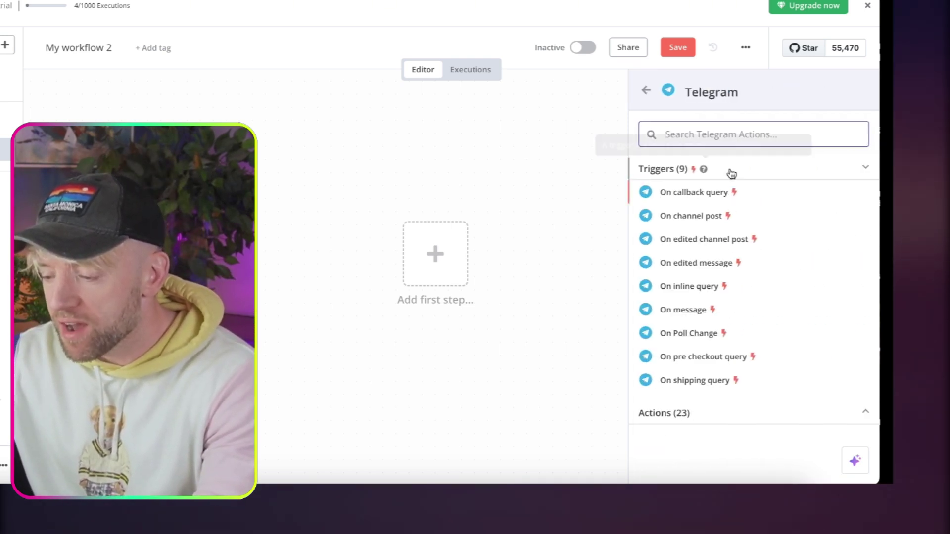
left_click(731, 315)
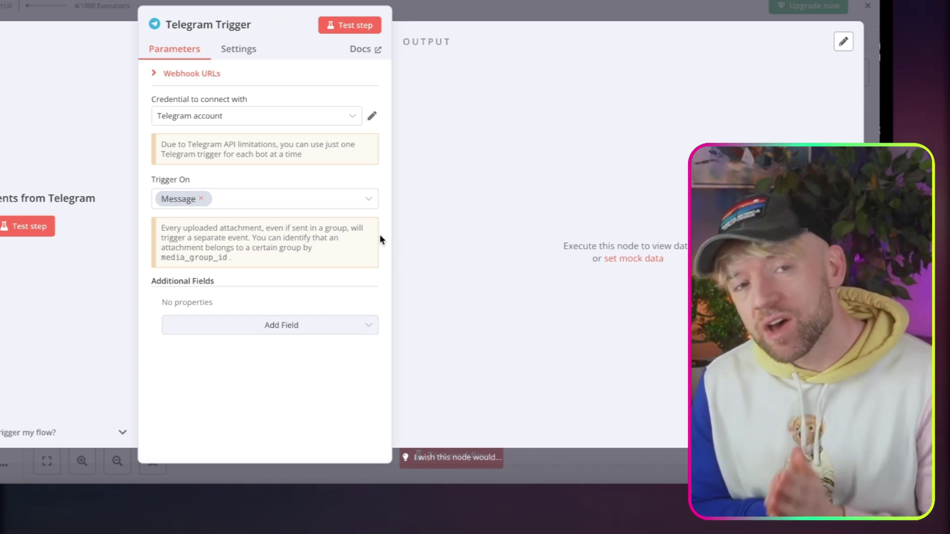
left_click(351, 118)
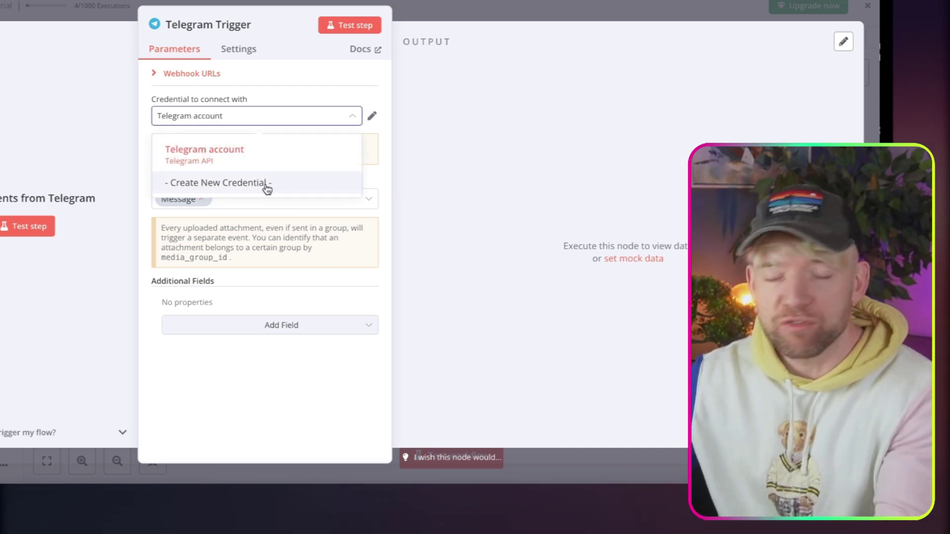
left_click(266, 186)
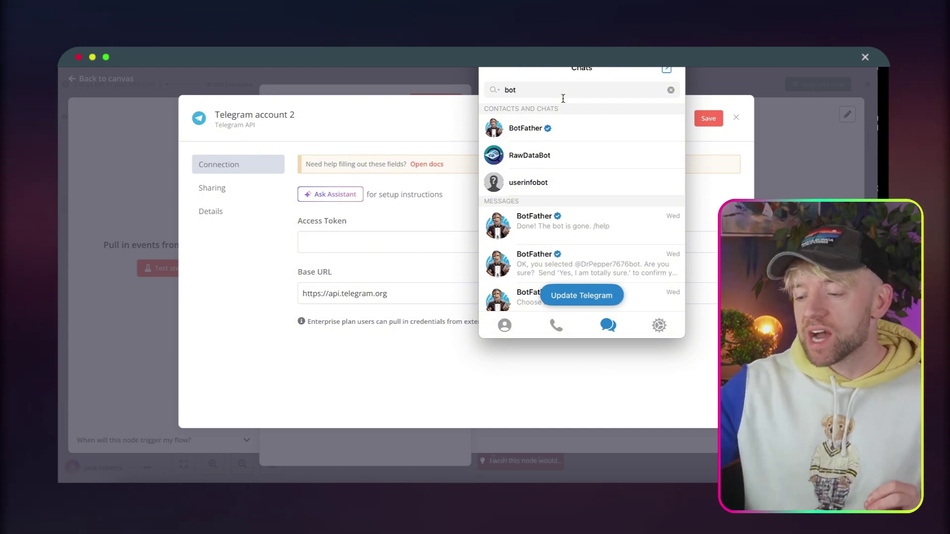
Send /newbot to BotFather and give the new bot the name 'coffeeeeeeeee'.
left_click(574, 137)
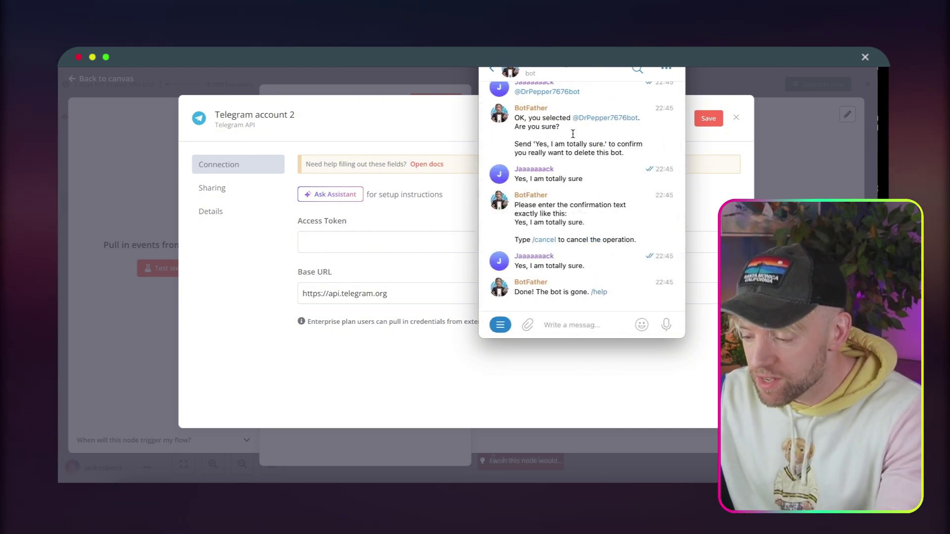
left_click(563, 329)
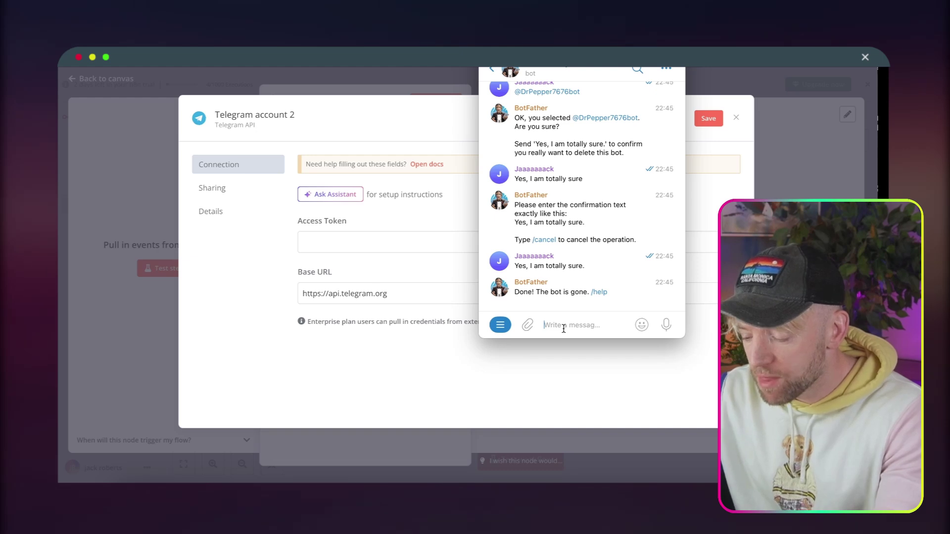
type("/")
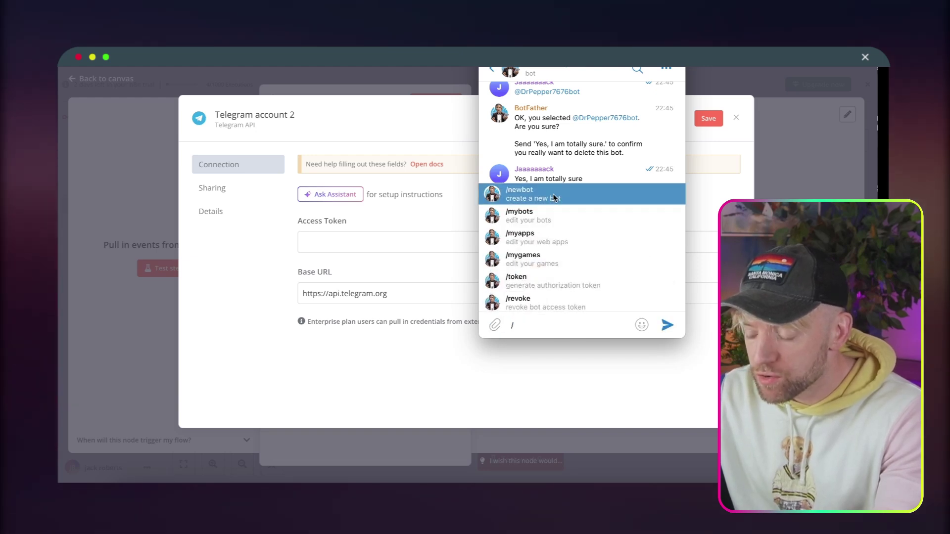
left_click(553, 194)
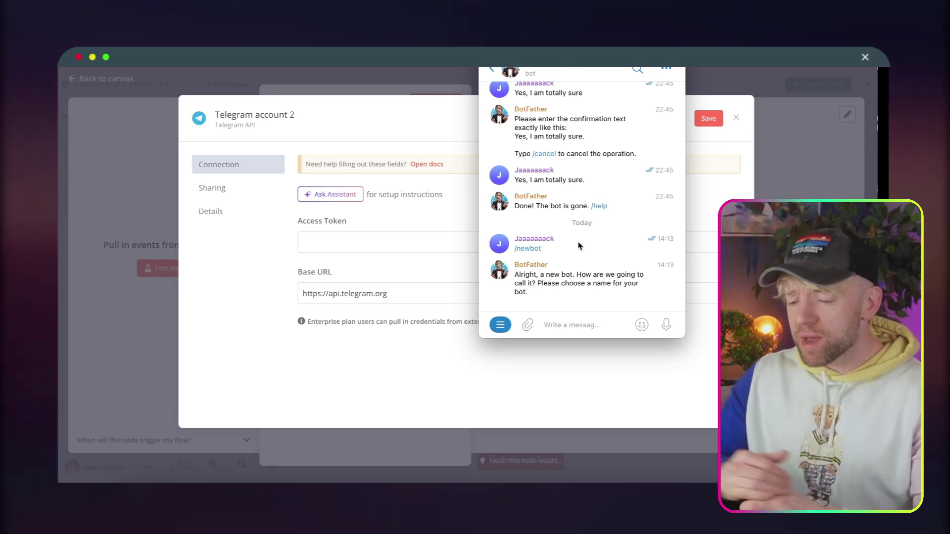
type("coffee")
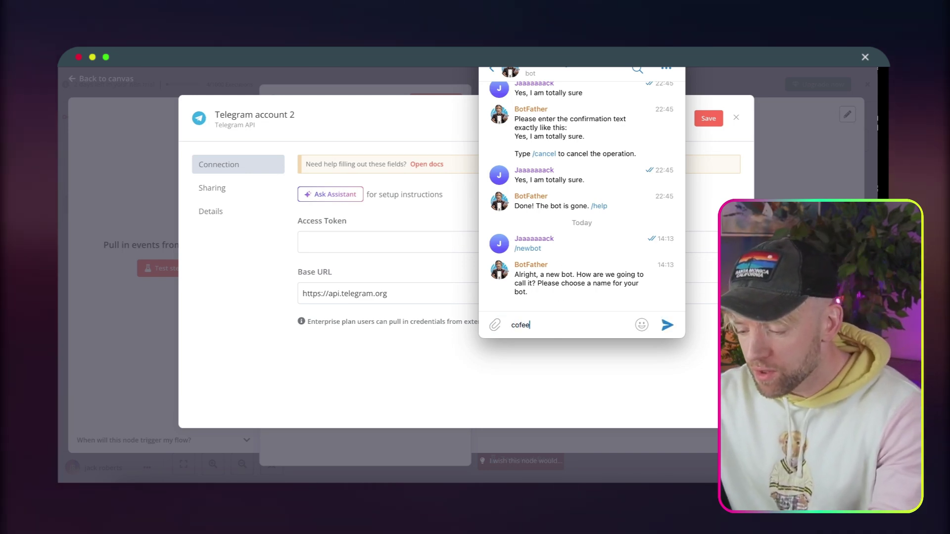
type("e")
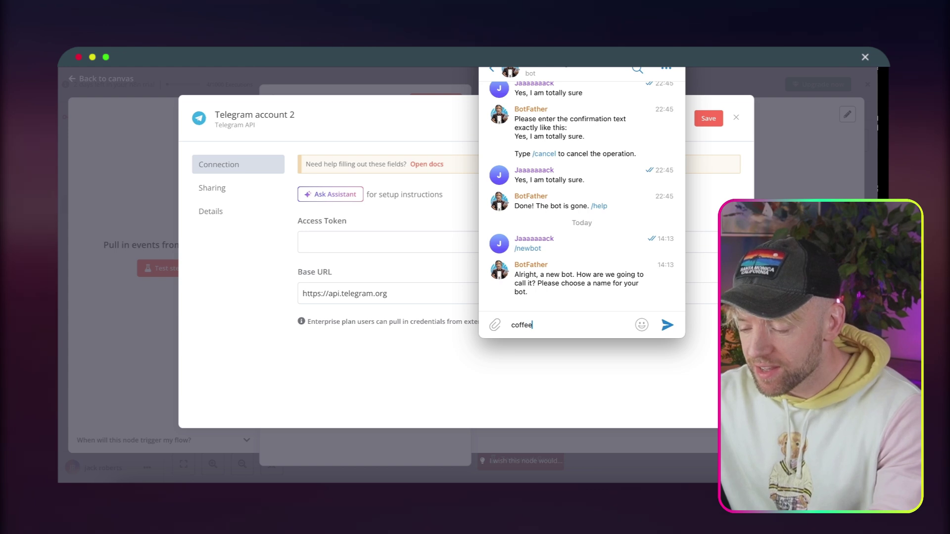
type("eeeeee")
key("Return")
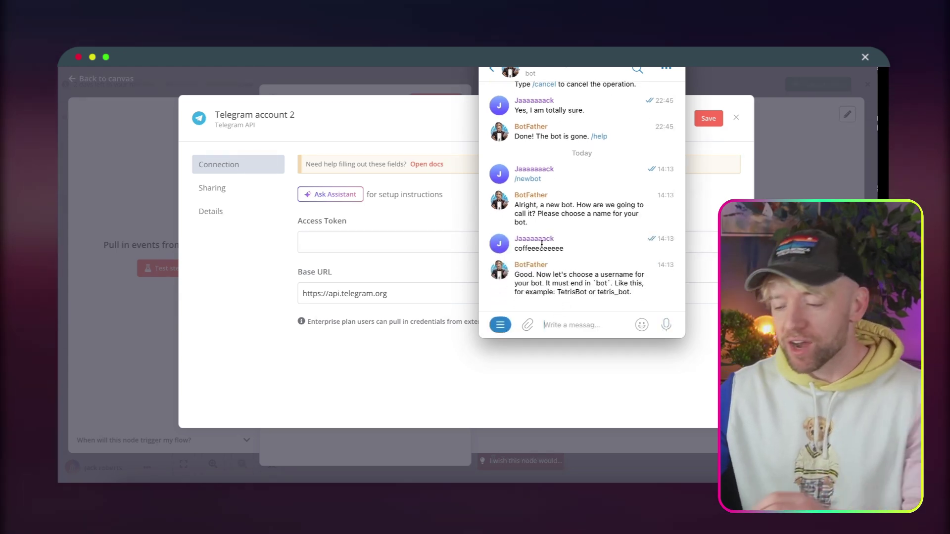
Correct a mistaken username and register 'cofeeeeee_bot' to receive the bot's token.
type("/newbot")
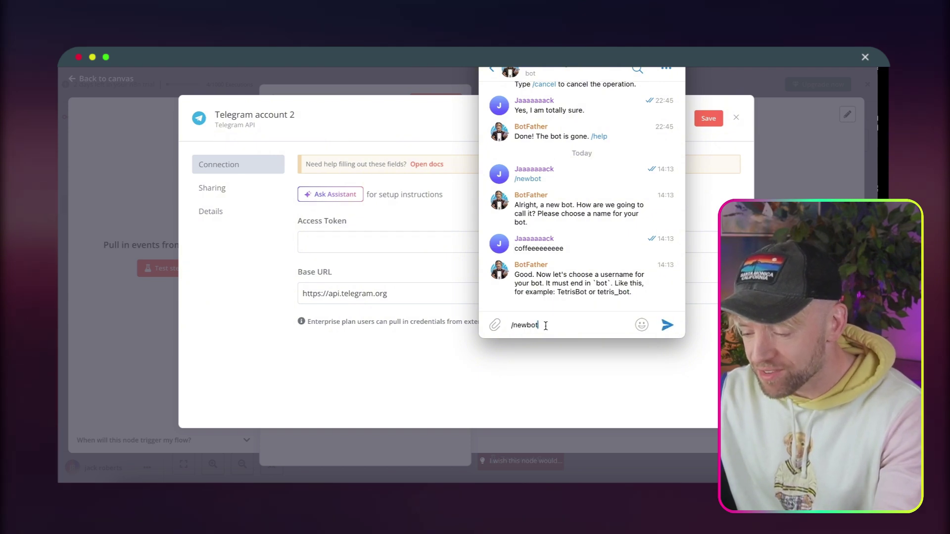
type("bo")
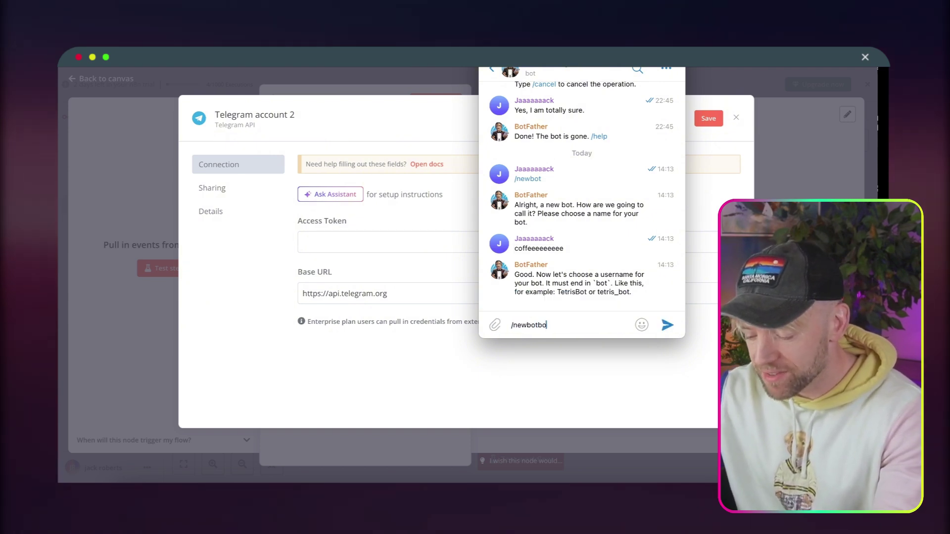
type("t")
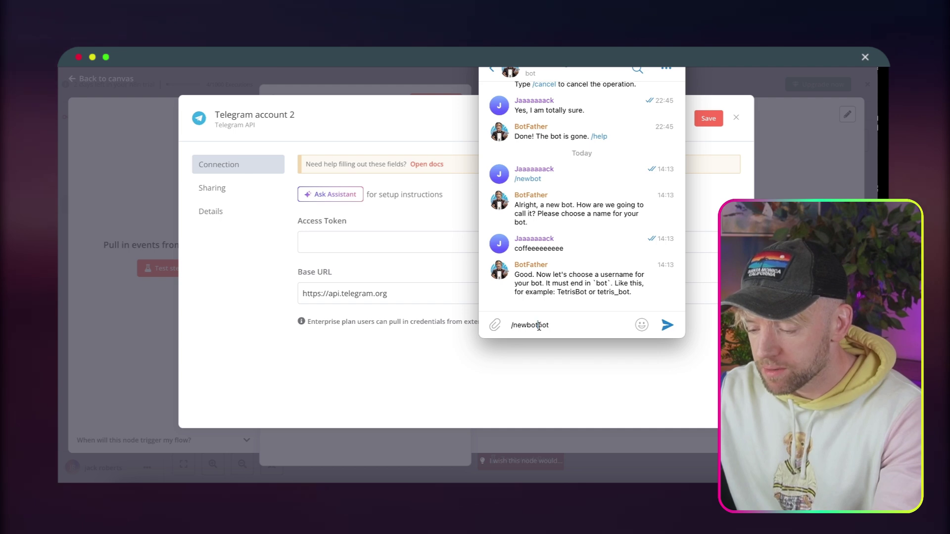
left_click(538, 325)
key("BackSpace")
key("BackSpace")
key("BackSpace")
key("BackSpace")
key("BackSpace")
key("BackSpace")
type("co")
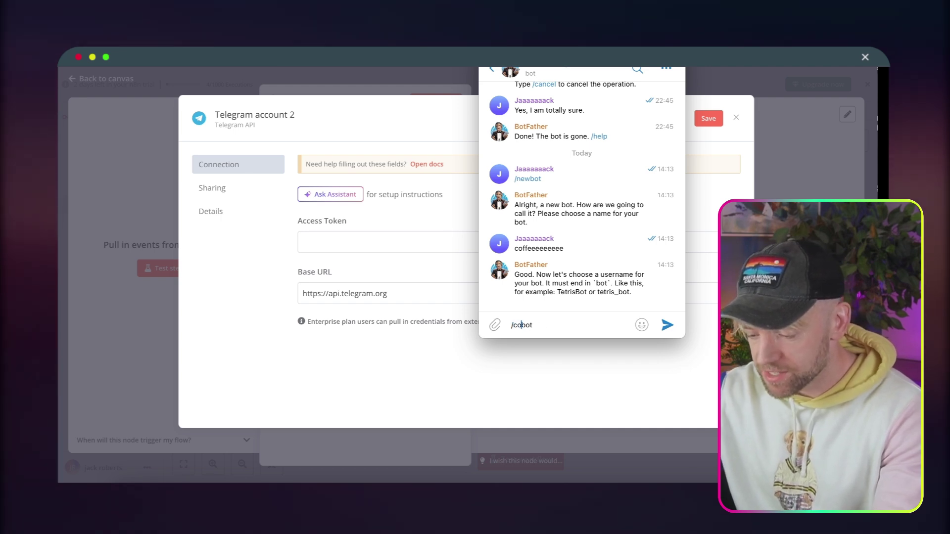
type("fffeeeee")
key("Return")
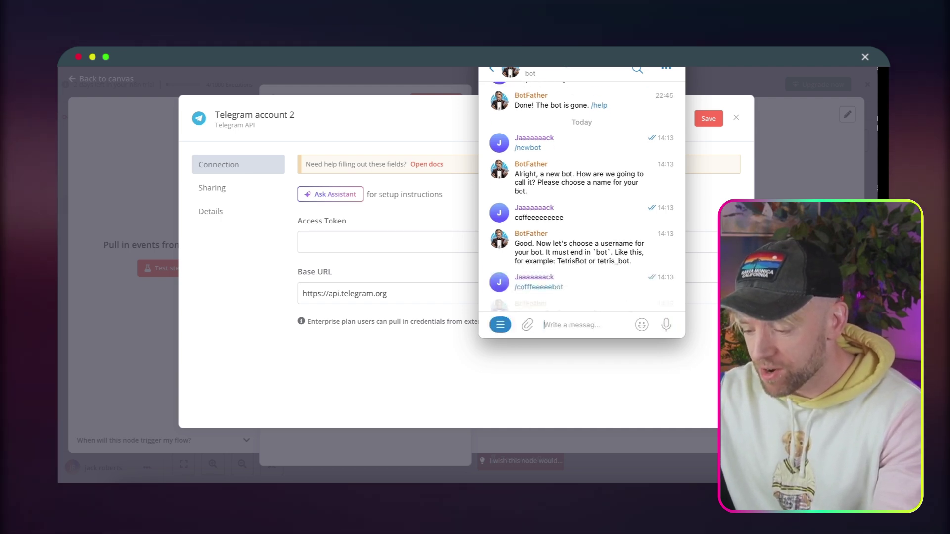
type("cofeeeeee_bot")
key("Return")
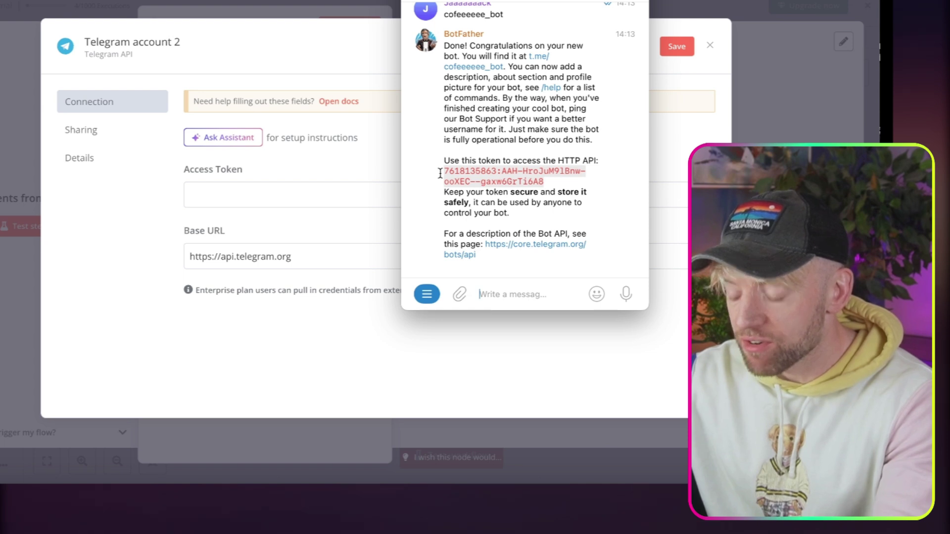
Paste the BotFather token into the Telegram account 2 Access Token field and save it.
left_click(378, 170)
left_click(349, 187)
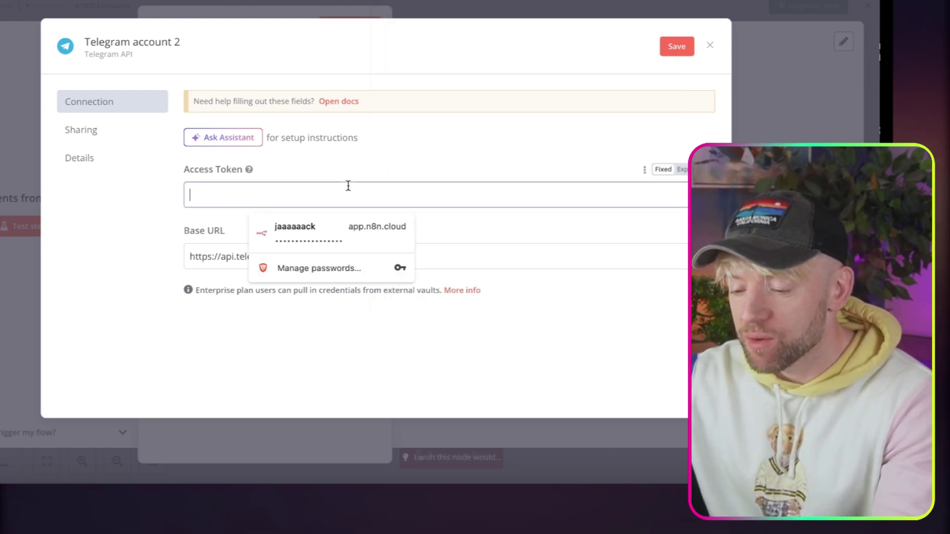
key("ctrl+v")
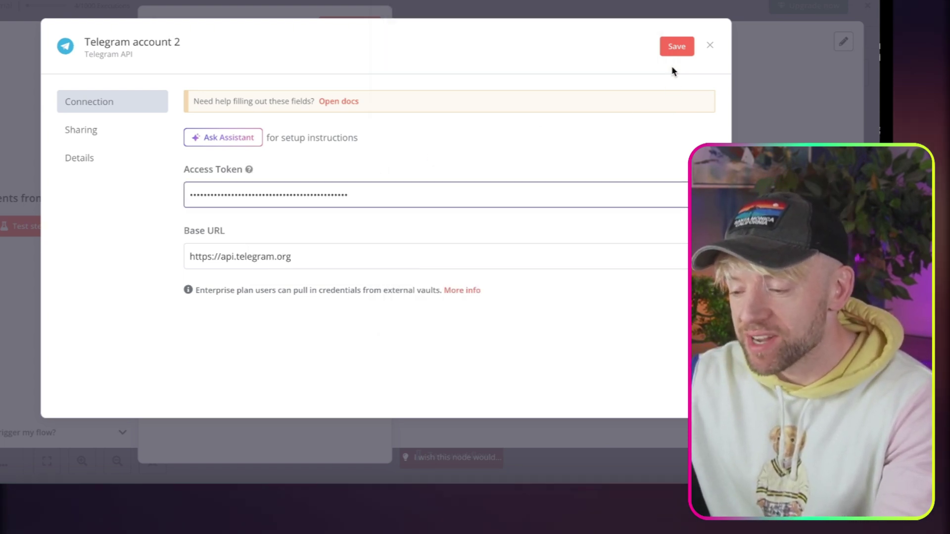
left_click(677, 49)
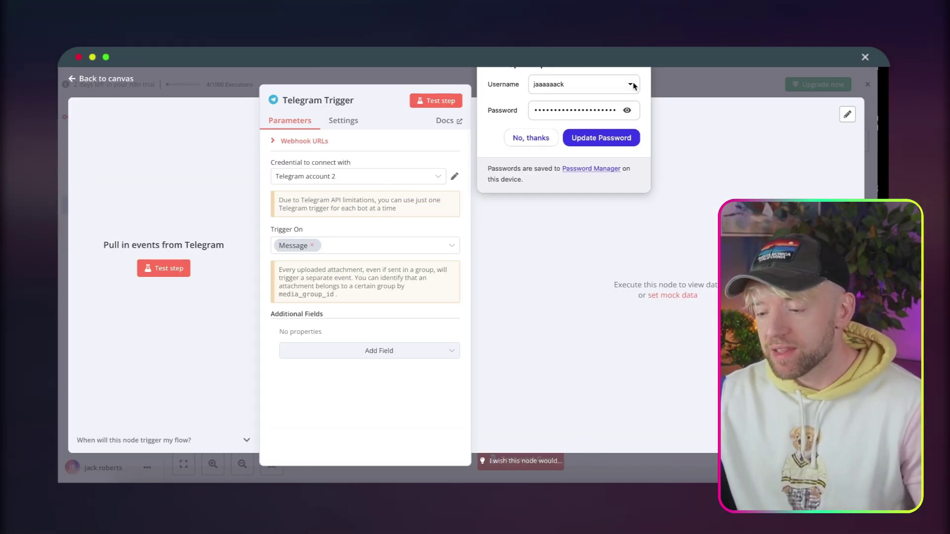
Listen for a test event and send 'hey there!' to the new bot in Telegram.
left_click(418, 104)
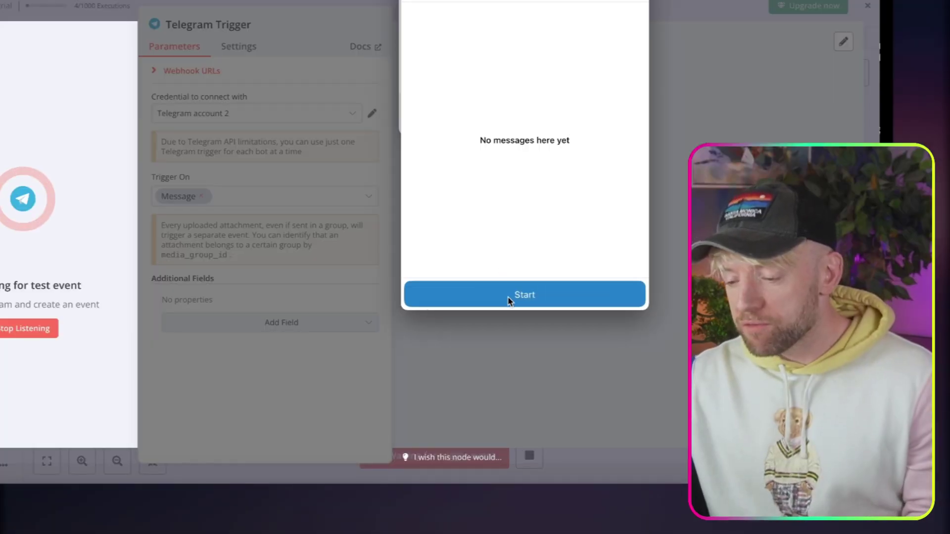
left_click(511, 296)
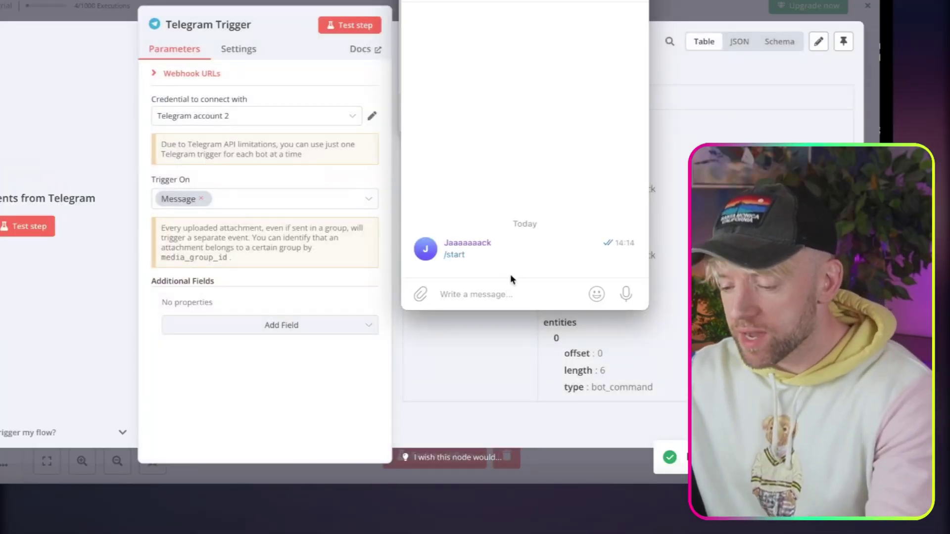
left_click(500, 290)
type("hey there")
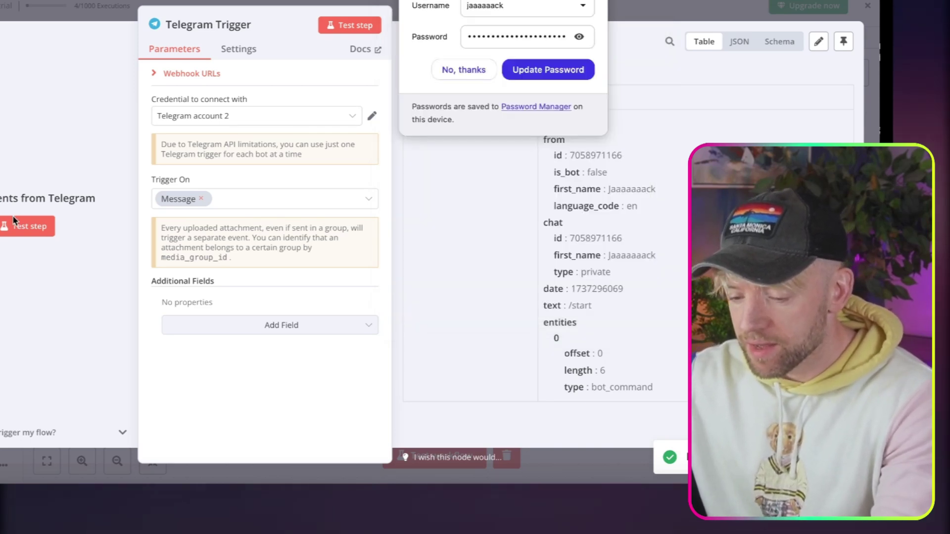
left_click(13, 221)
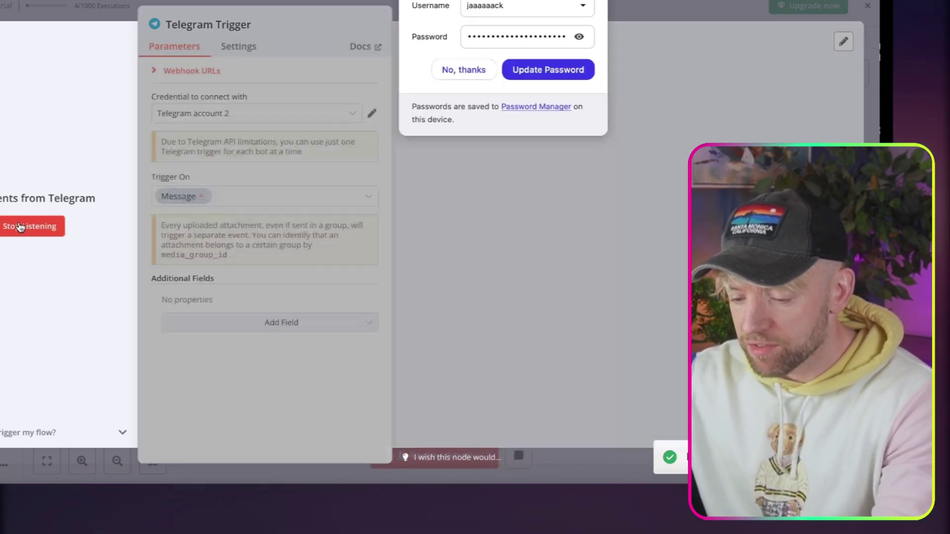
key("alt+Tab")
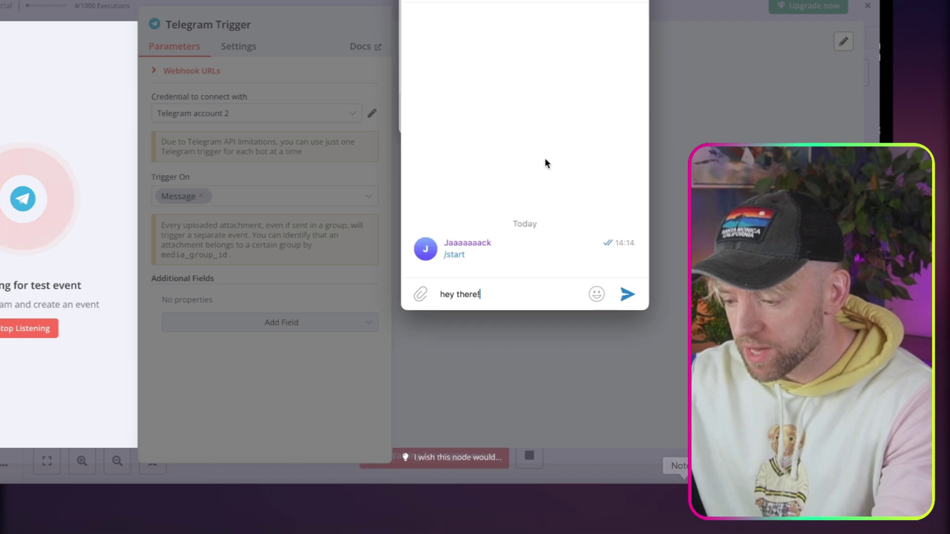
left_click(628, 295)
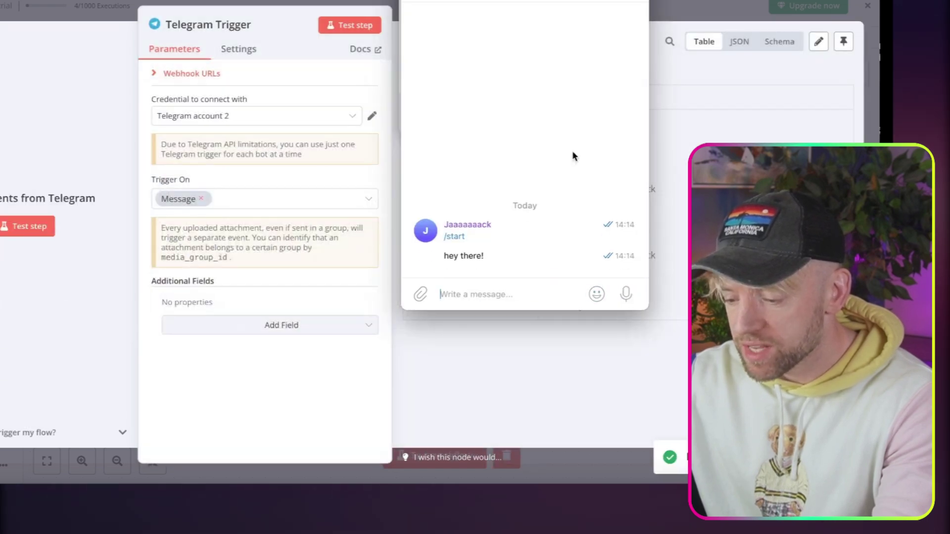
Check the received message in the trigger's output, then return to the canvas.
left_click(347, 183)
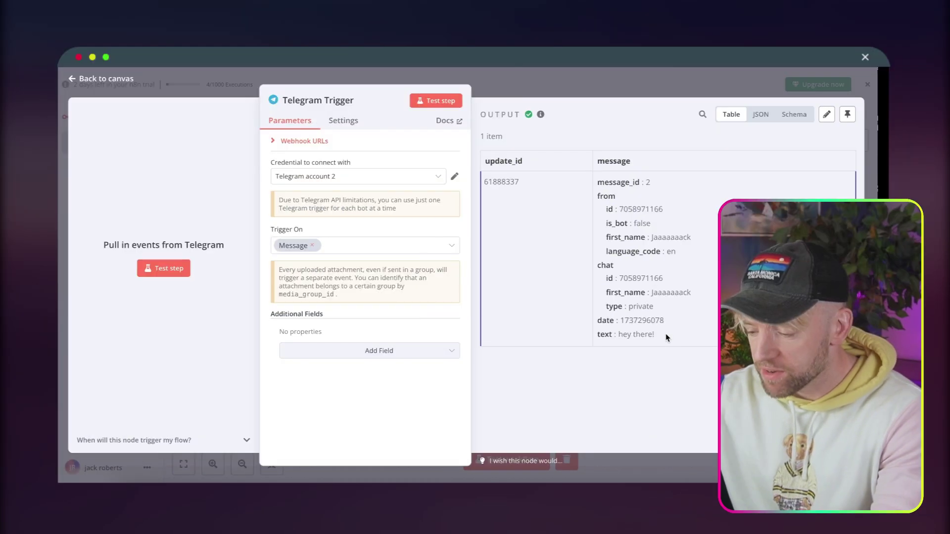
left_click_drag(613, 307, 570, 306)
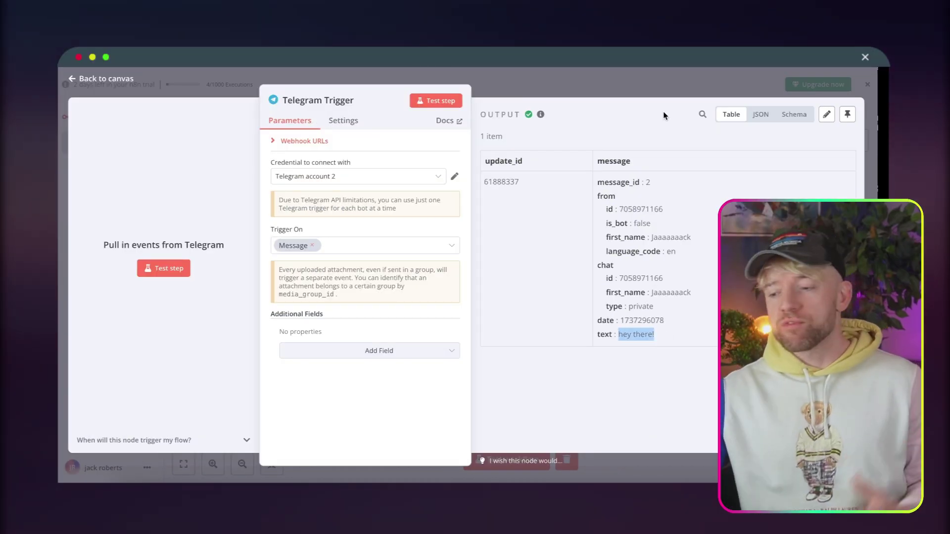
left_click(657, 87)
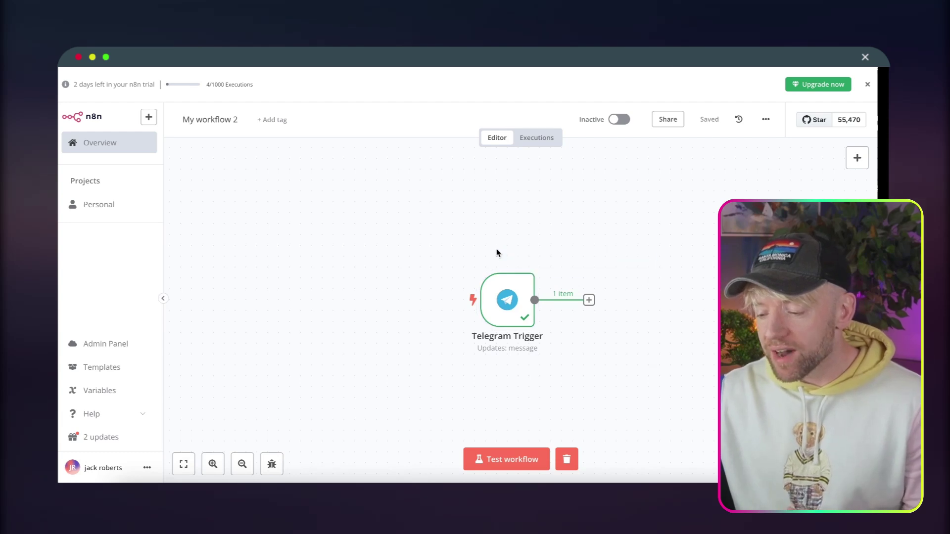
Start listening in the workflow and send a recorded voice note to the bot.
scroll(587, 310, "right", 5)
scroll(587, 309, "right", 2)
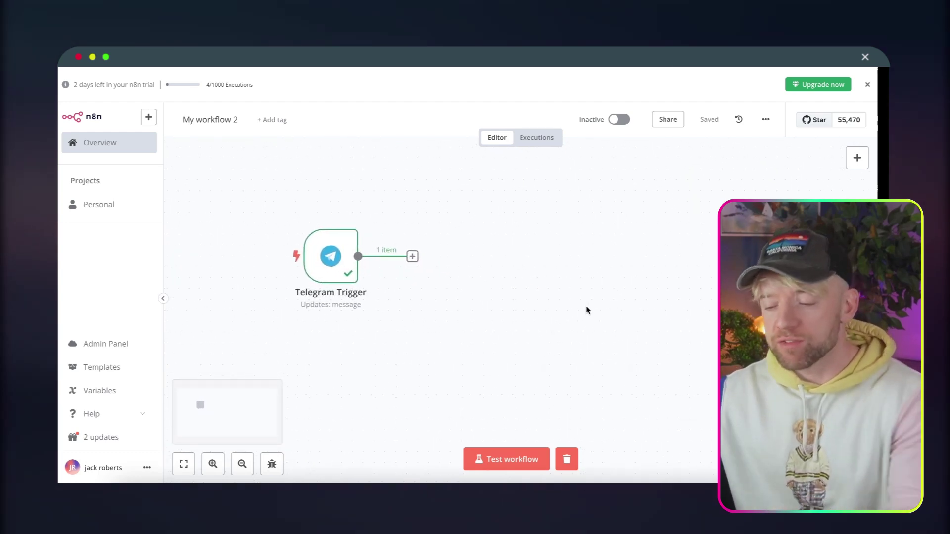
left_click(498, 454)
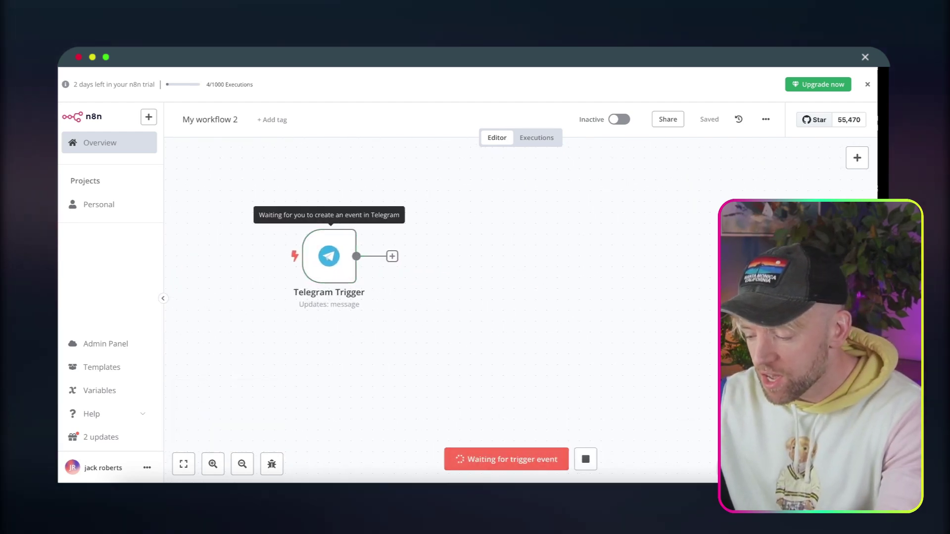
left_click(708, 487)
left_click_drag(670, 329, 670, 326)
key("alt+Tab")
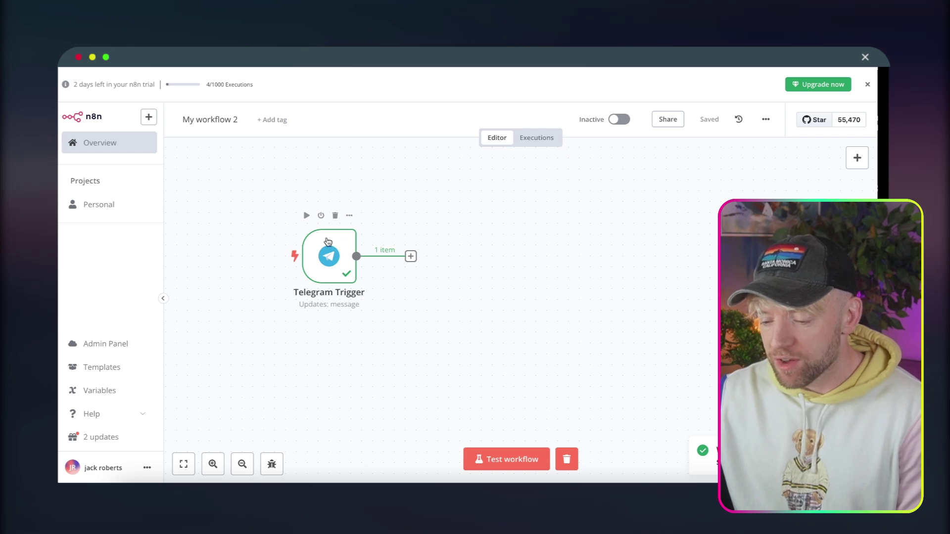
Review the Telegram Trigger's update types, then bring up the node choices after it.
double_click(327, 241)
left_click(329, 244)
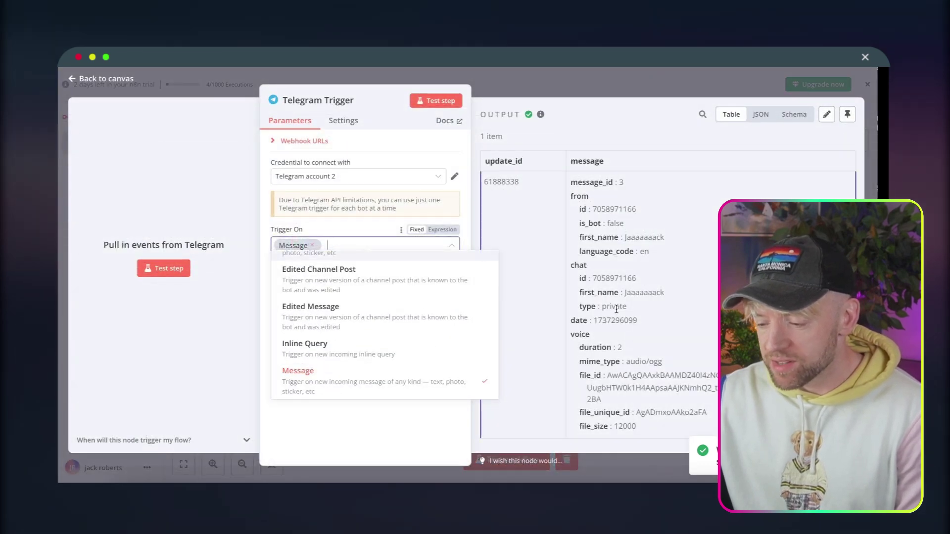
key("Escape")
key("Escape")
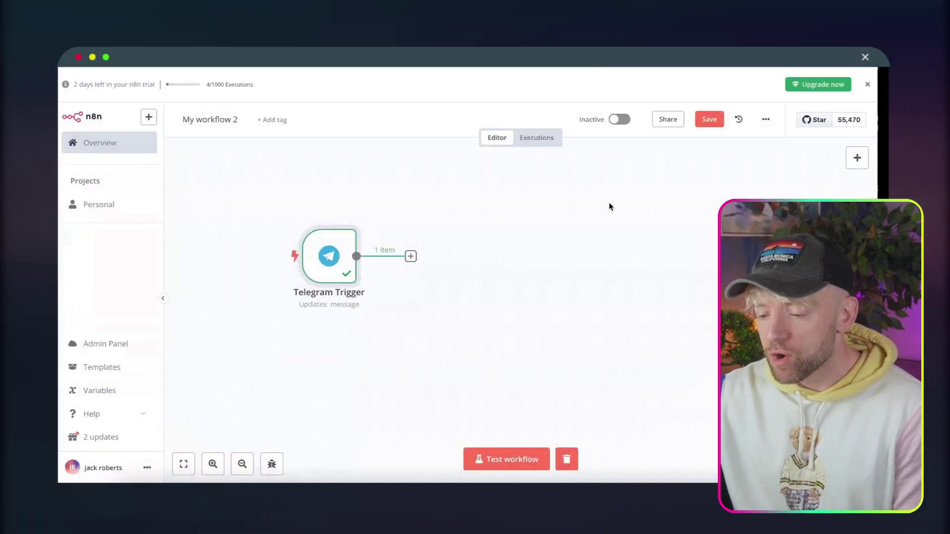
scroll(549, 261, "right", 2)
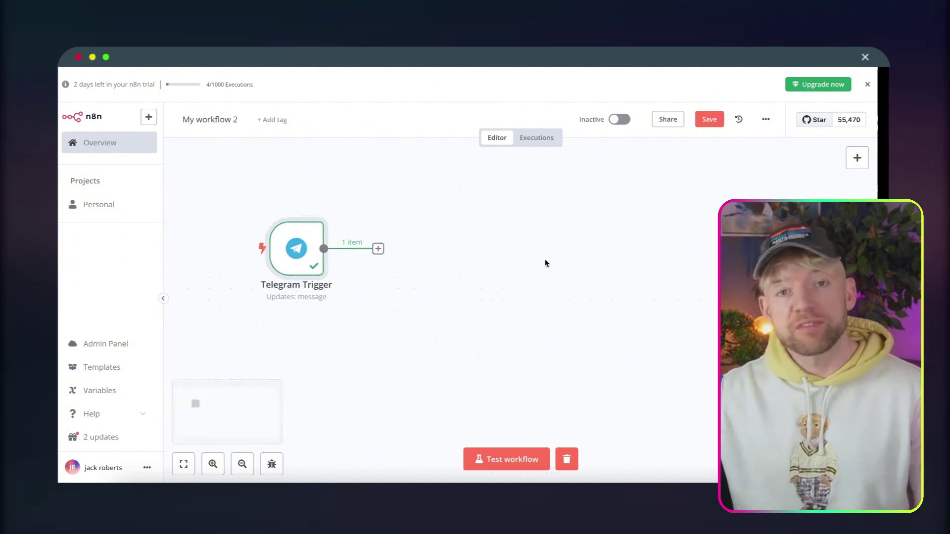
left_click(373, 246)
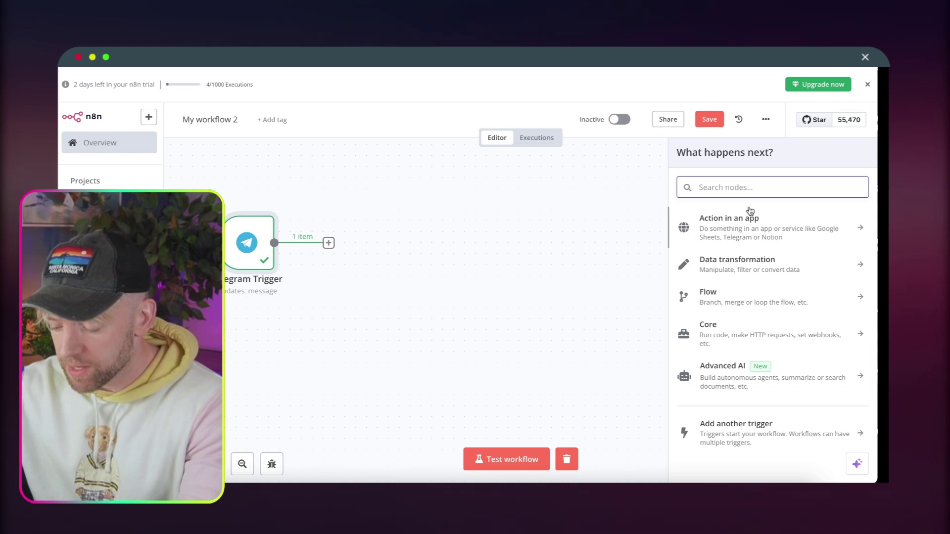
Add a Telegram node with the 'Get a file' action after the trigger, found via 'tele'.
type("tele")
left_click(753, 223)
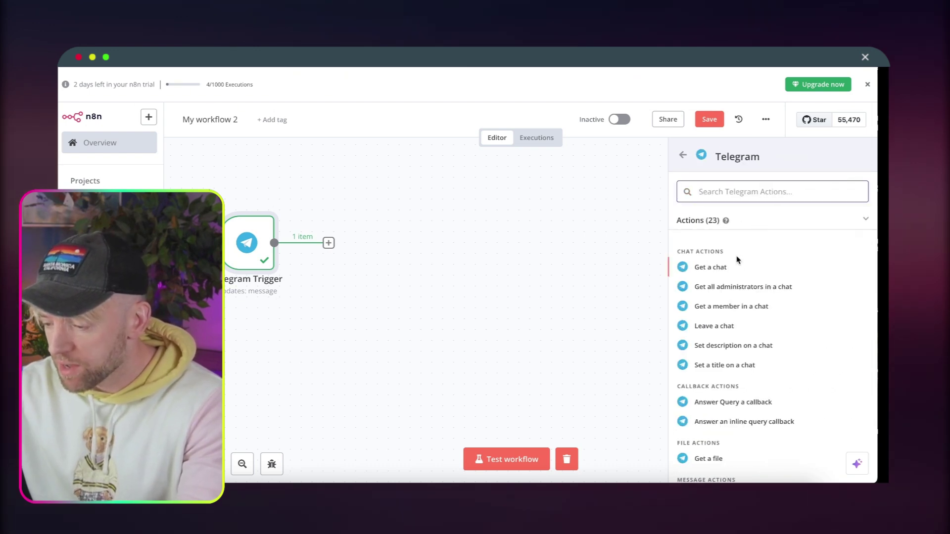
left_click(732, 458)
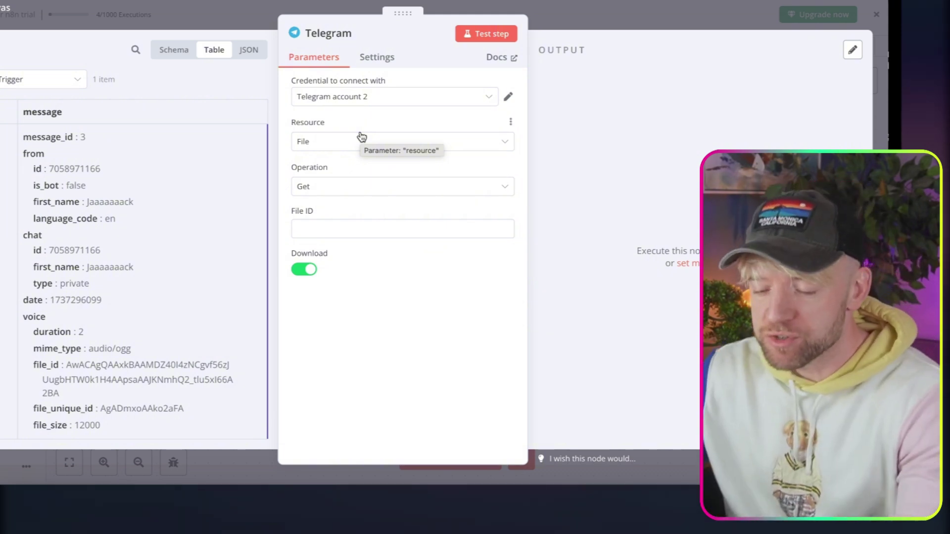
Map voice.file_id into File ID as an expression and download the voice note as file_0.oga.
left_click(336, 228)
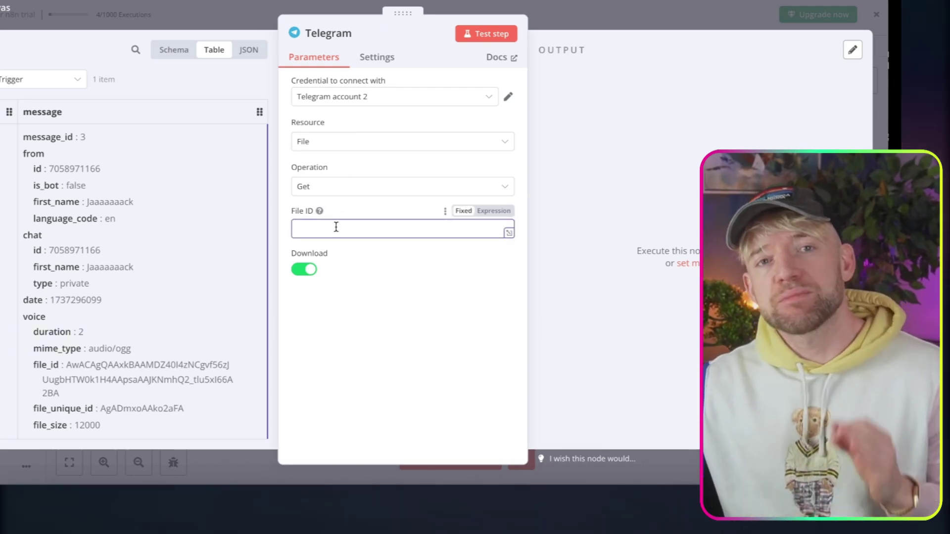
left_click(488, 212)
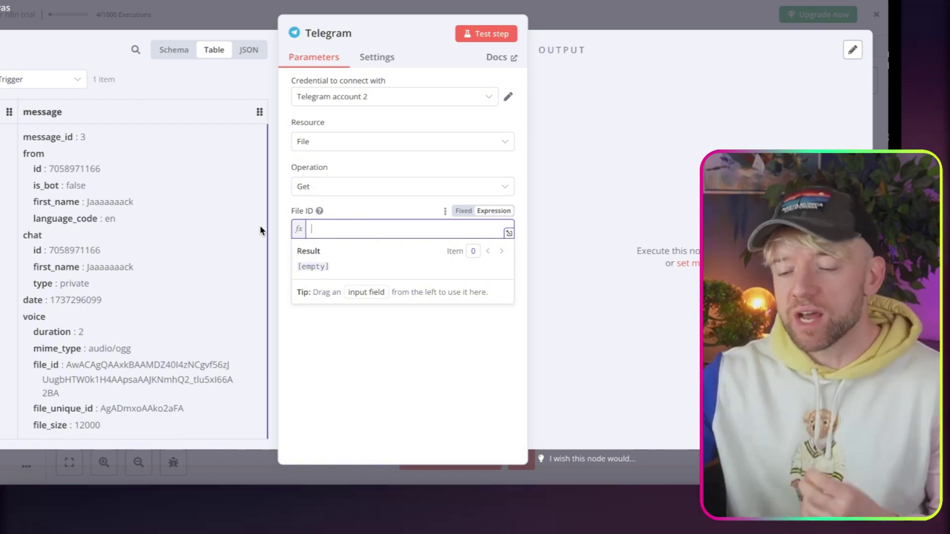
scroll(223, 300, "down", 1)
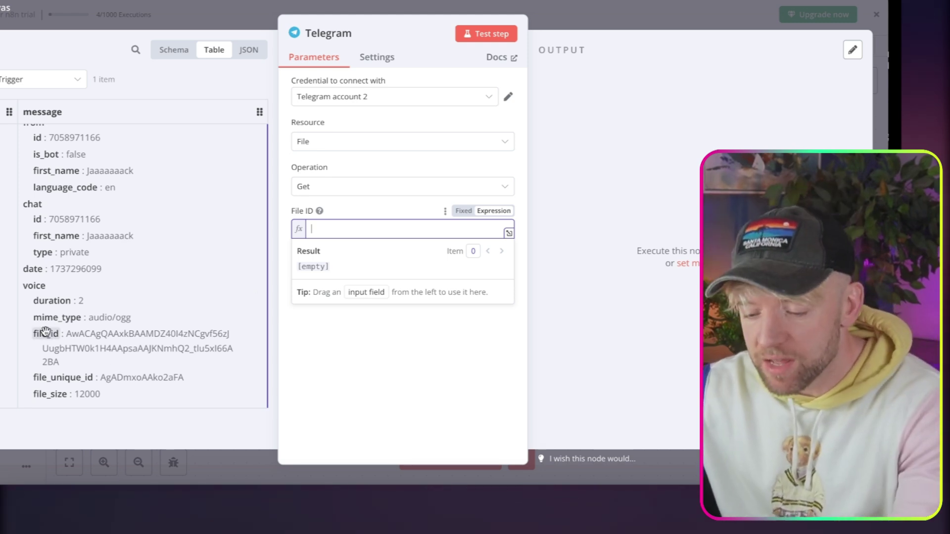
left_click_drag(42, 337, 335, 233)
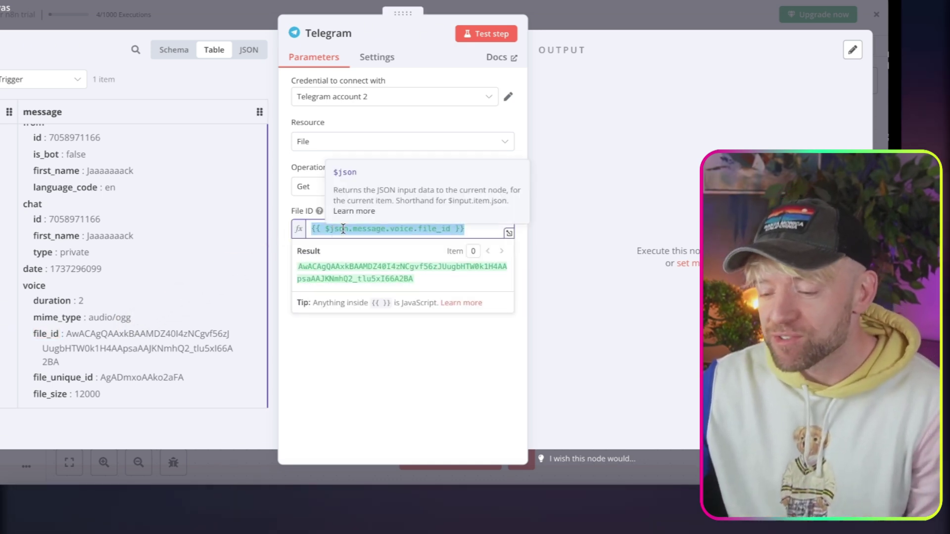
left_click(484, 39)
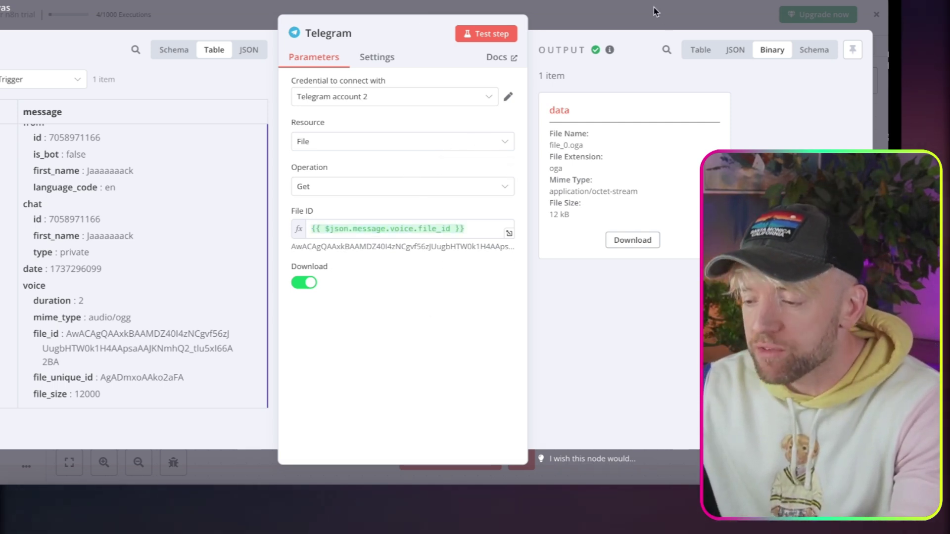
Close the Telegram node and bring up the options for a following node.
key("Escape")
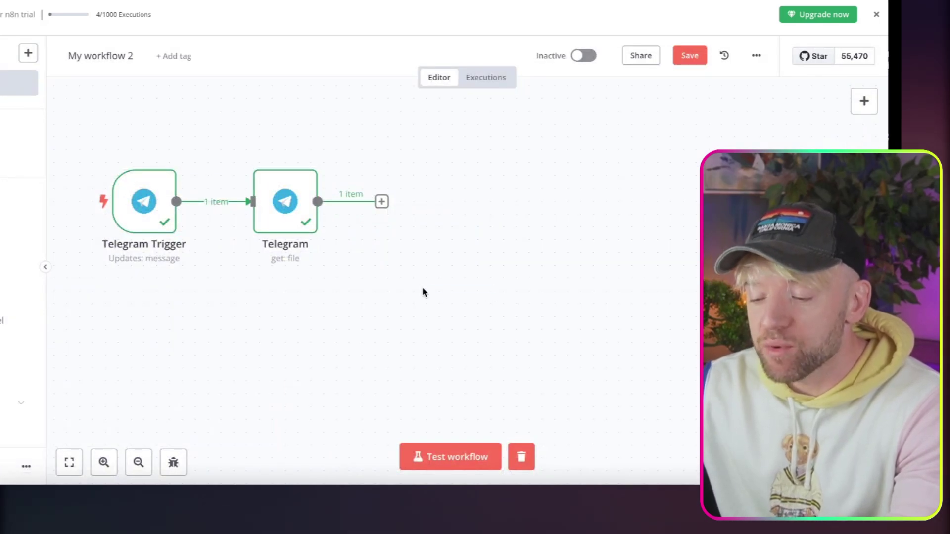
scroll(437, 296, "right", 3)
left_click(324, 203)
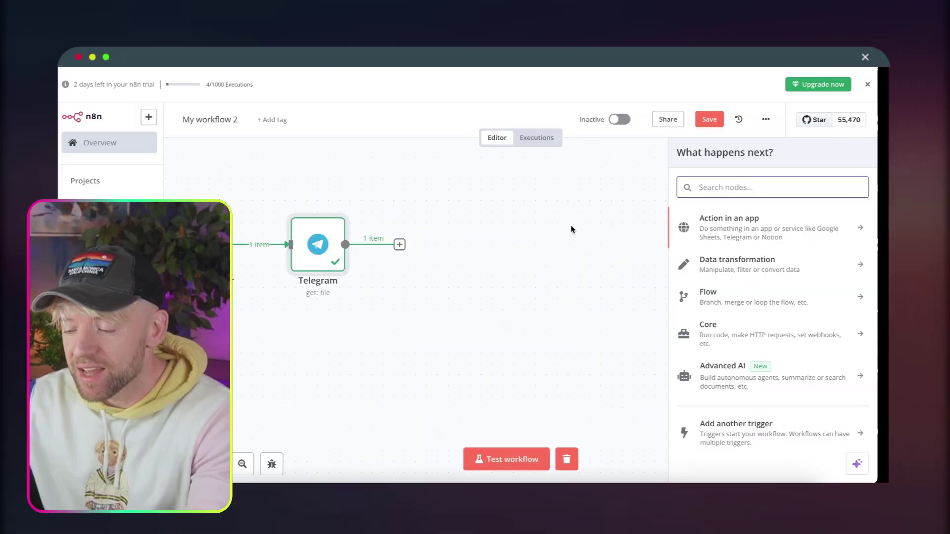
Add an OpenAI 'Transcribe a recording' node and test it, yielding 'Yo, yo, yo, what's up, give me the 411.'.
type("chat")
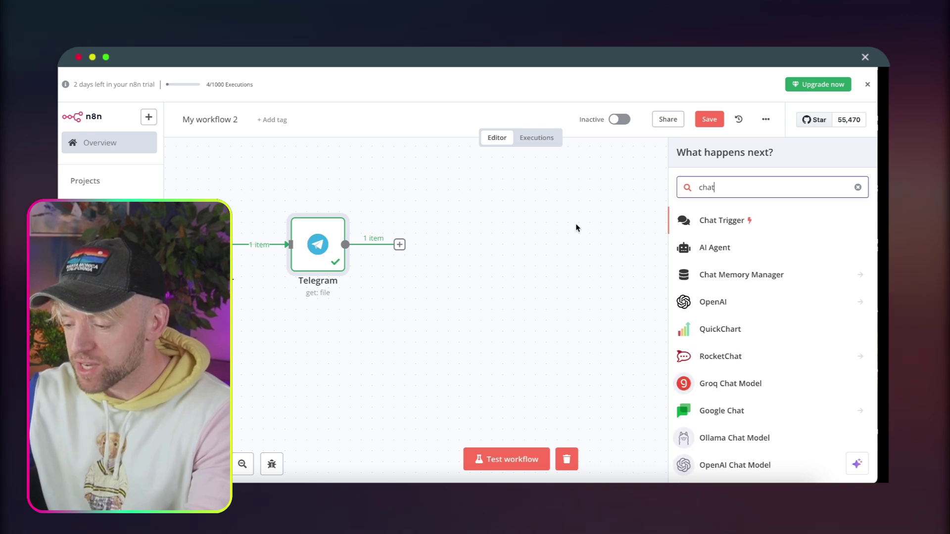
left_click(723, 302)
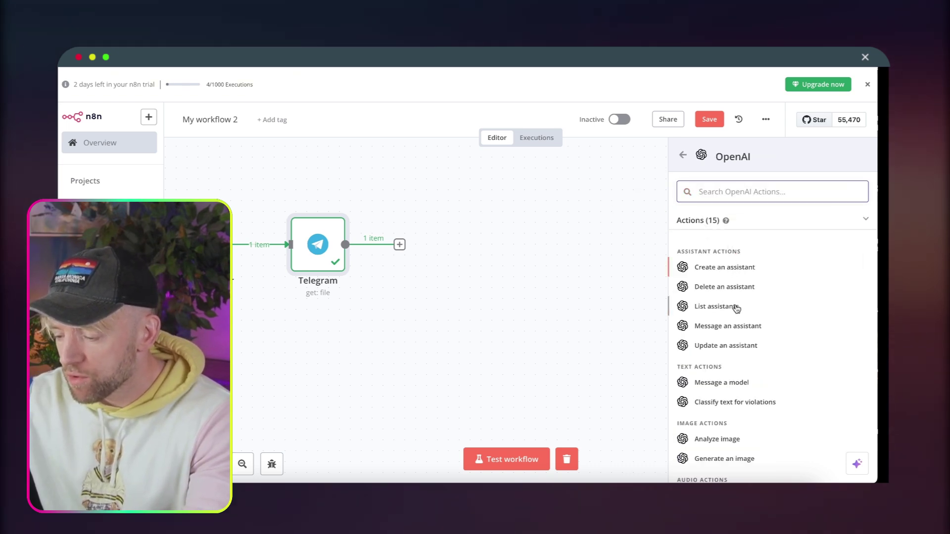
scroll(711, 307, "down", 5)
type("tr")
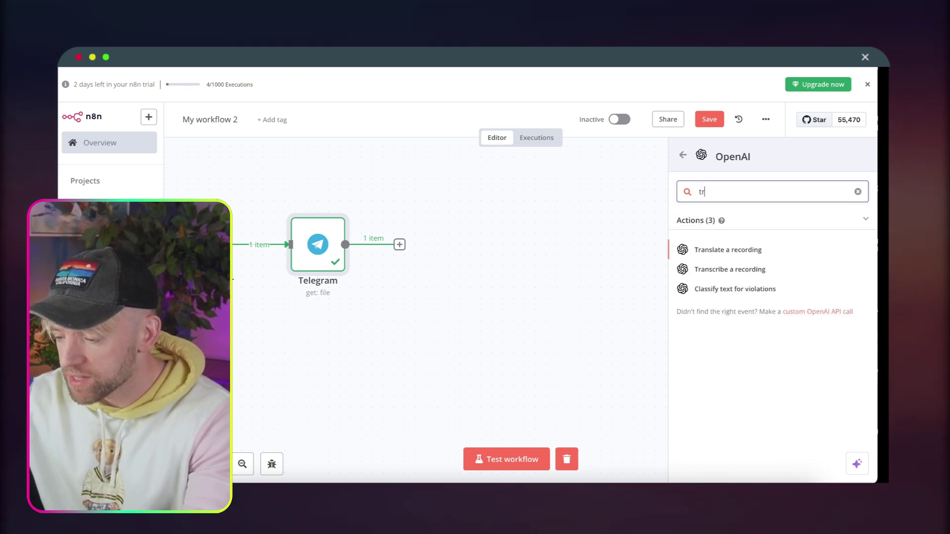
type("an")
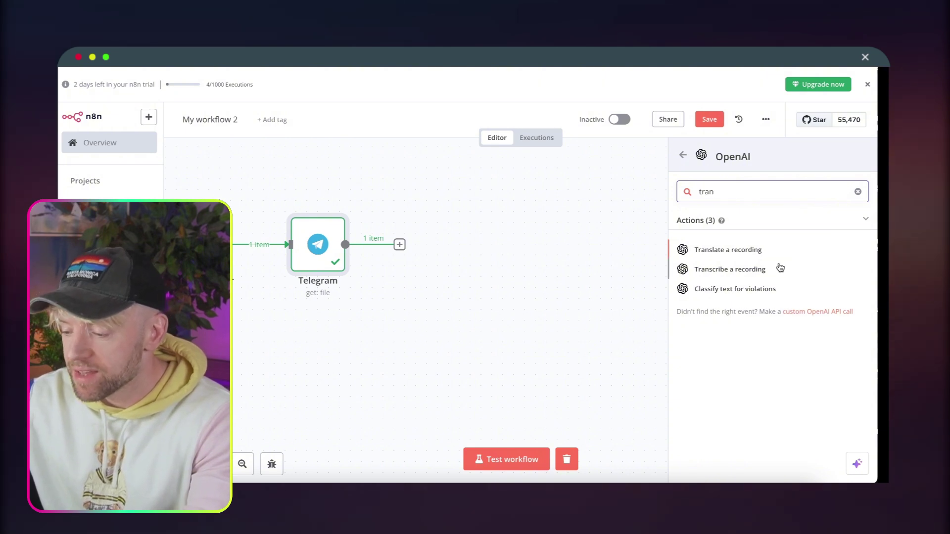
left_click(774, 269)
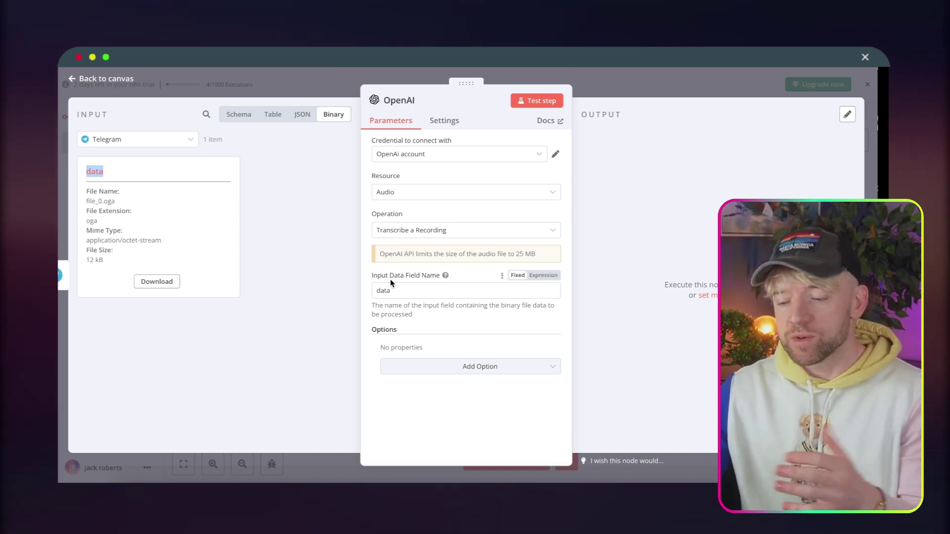
left_click(538, 101)
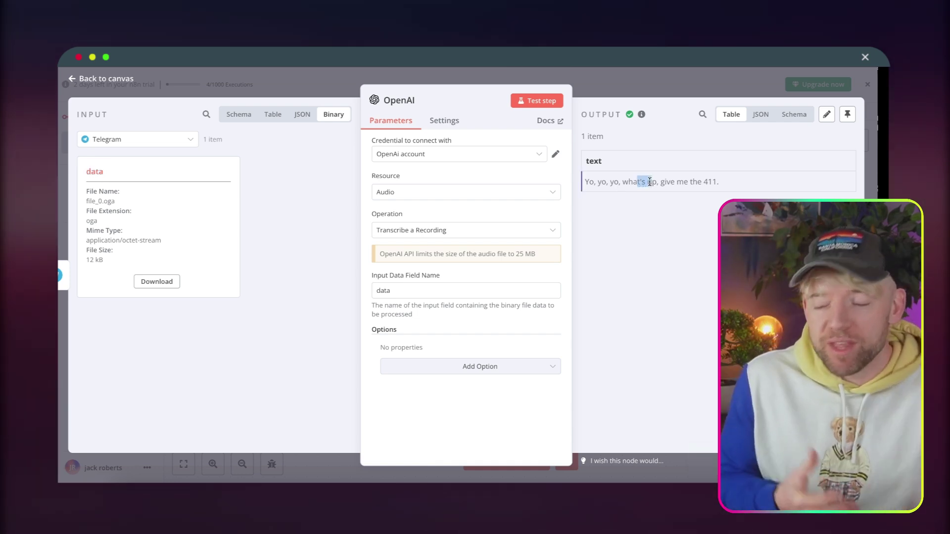
left_click(671, 84)
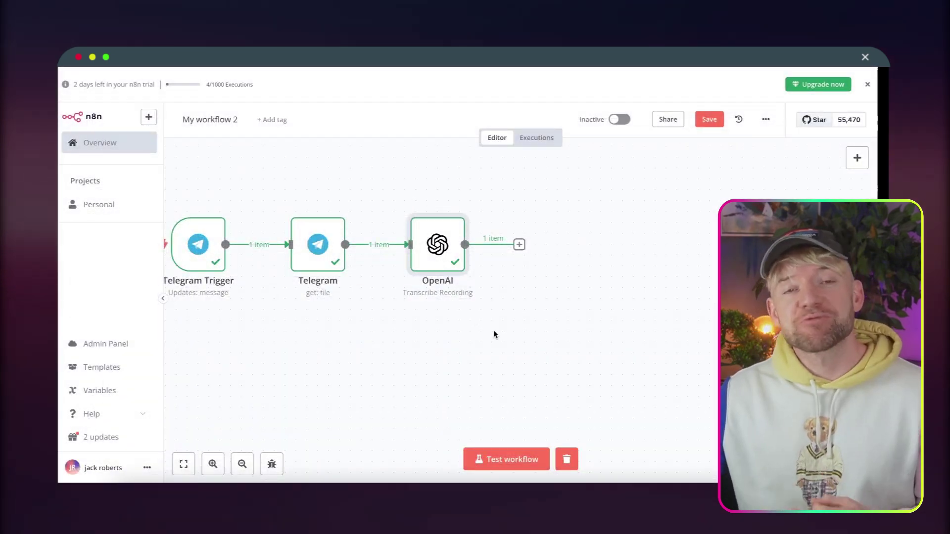
scroll(508, 346, "right", 2)
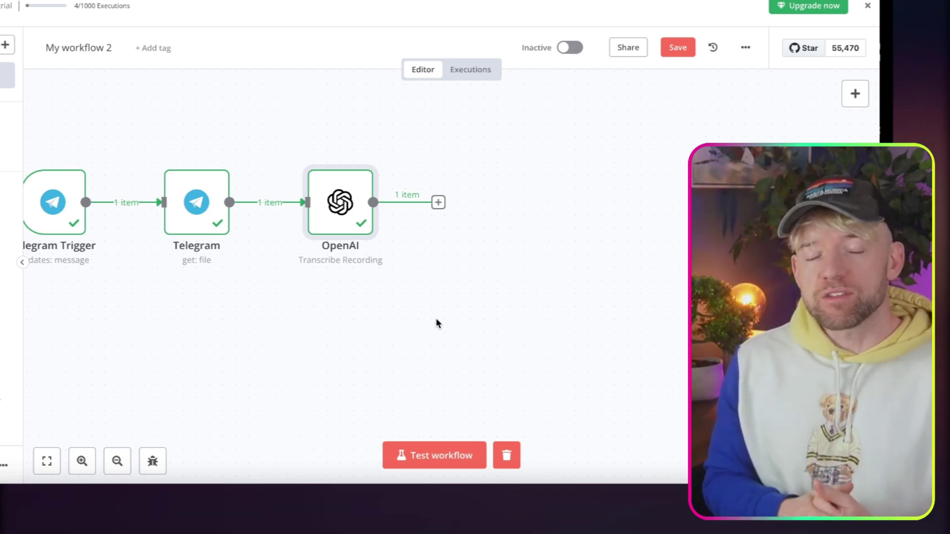
scroll(437, 324, "right", 2)
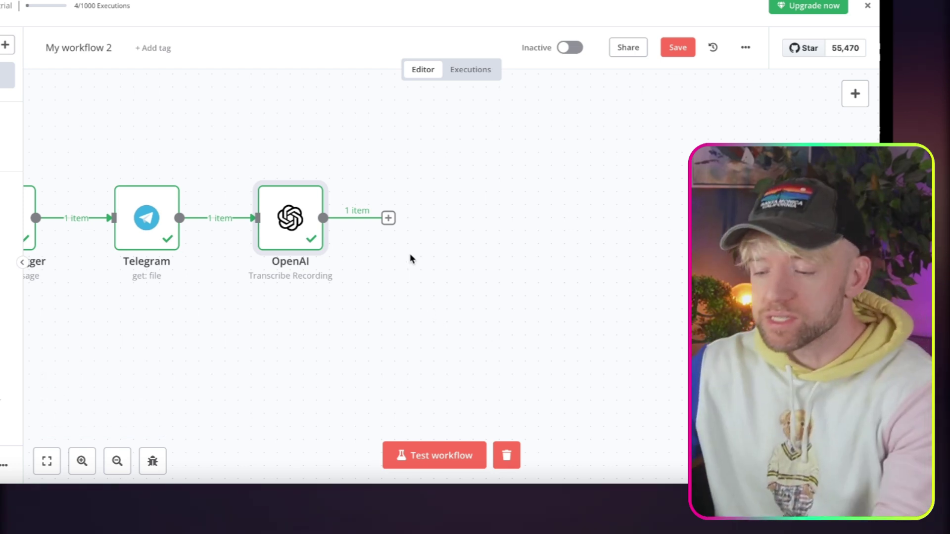
Add an AI Agent node after the OpenAI transcription step.
left_click(388, 218)
type("ai ag")
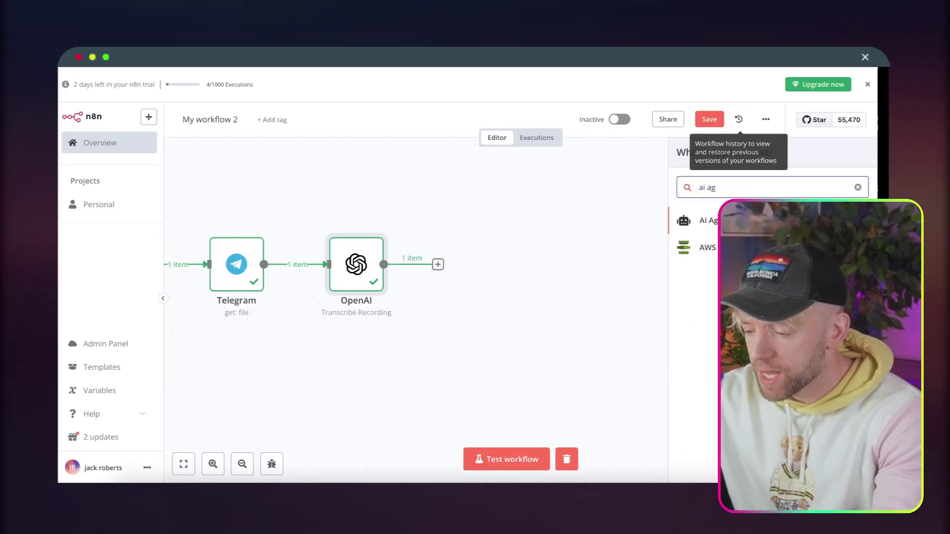
key("Return")
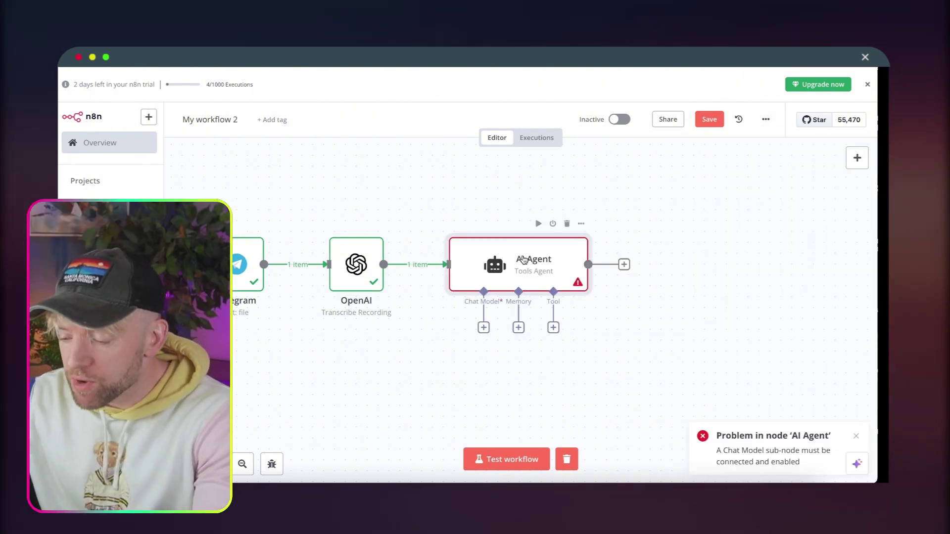
Search the AI Agent's chat model options for OpenAI models.
double_click(484, 267)
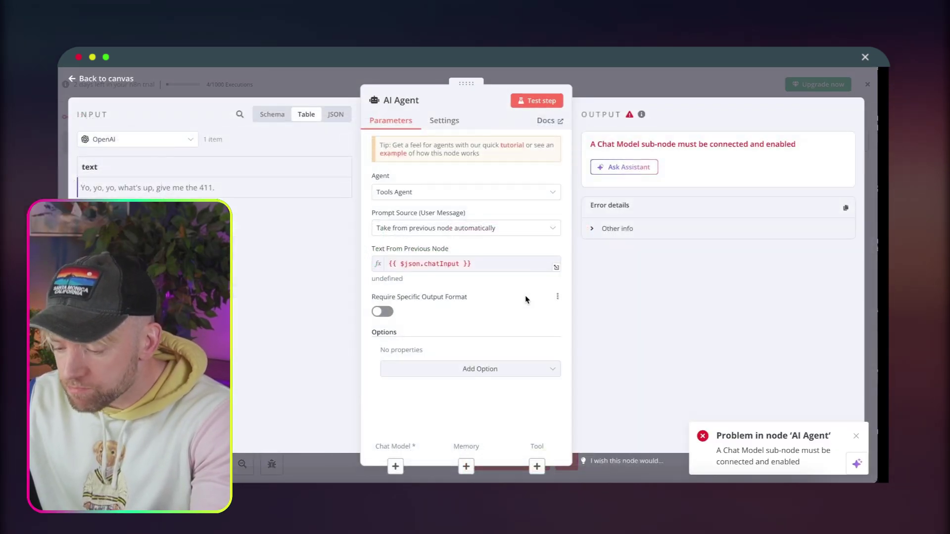
left_click(396, 466)
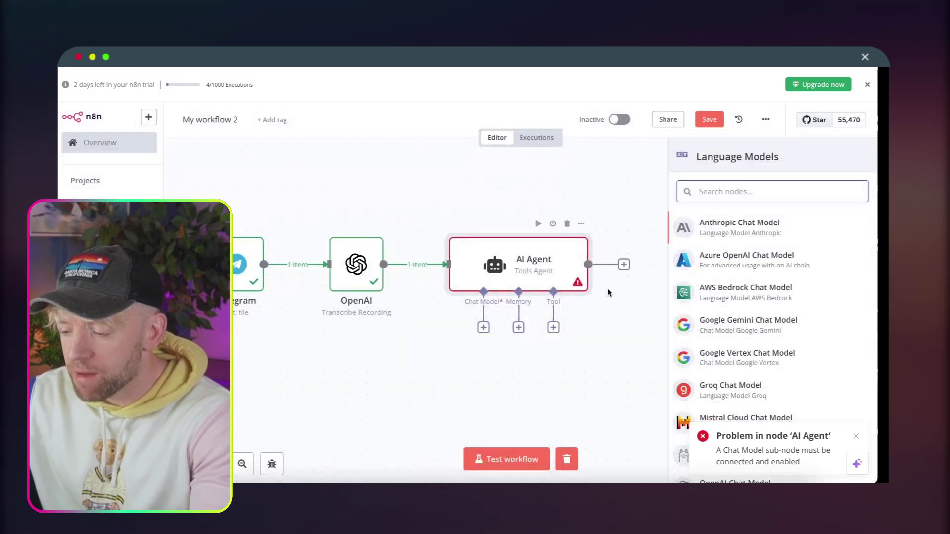
type("open ai")
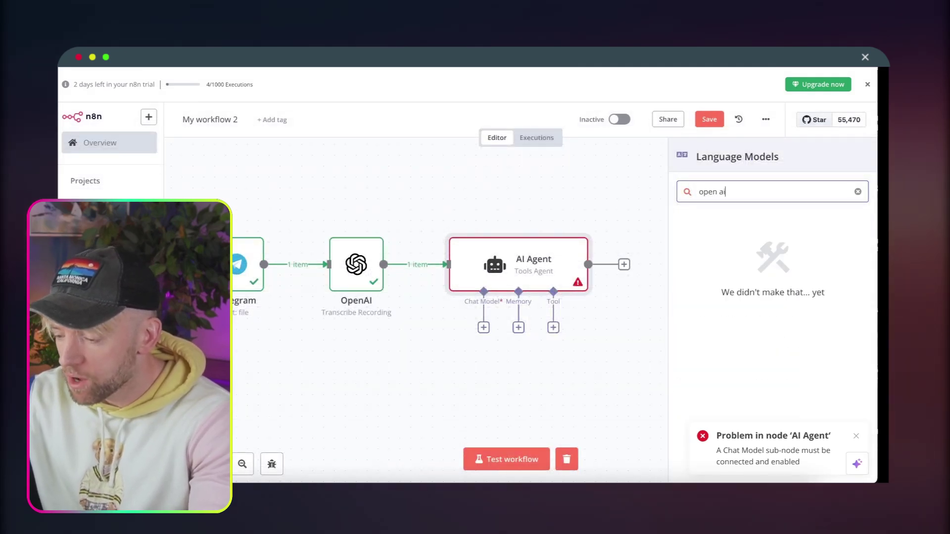
key("BackSpace")
Attach an OpenAI Chat Model to the agent and begin creating a new OpenAI credential.
left_click(764, 233)
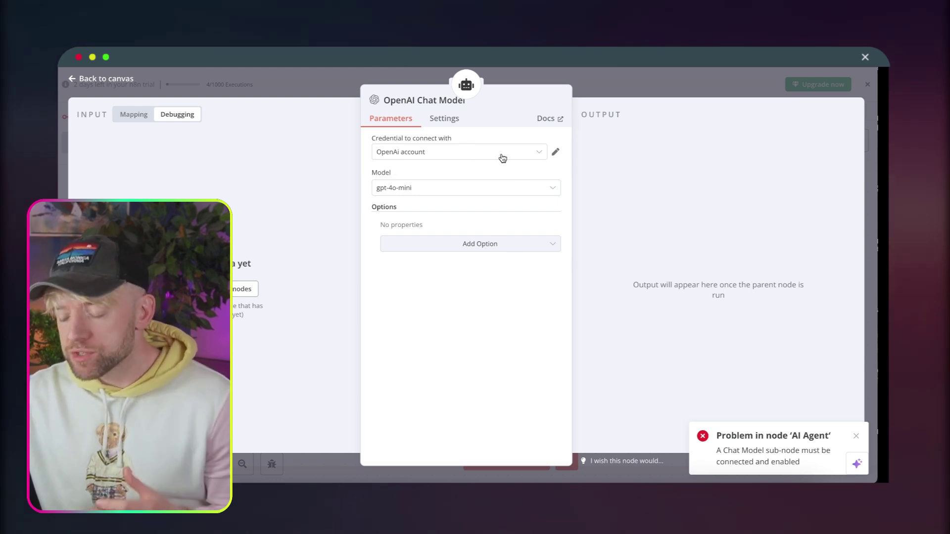
left_click(502, 157)
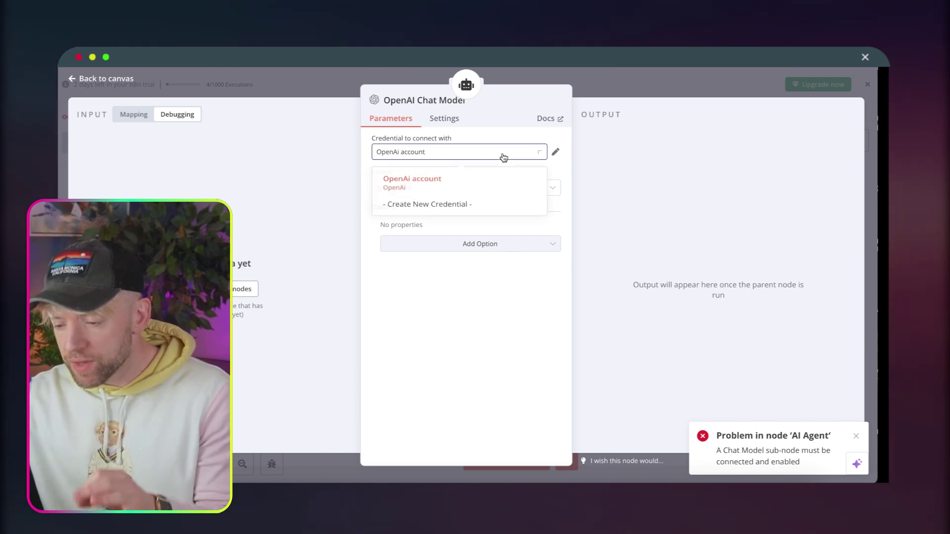
left_click(454, 205)
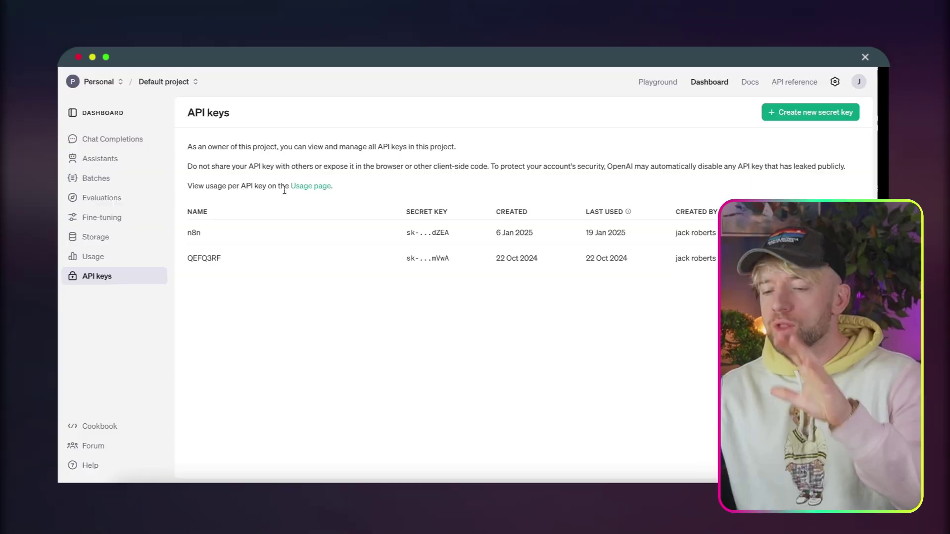
Generate a new OpenAI secret key named 'n8n'.
left_click(792, 118)
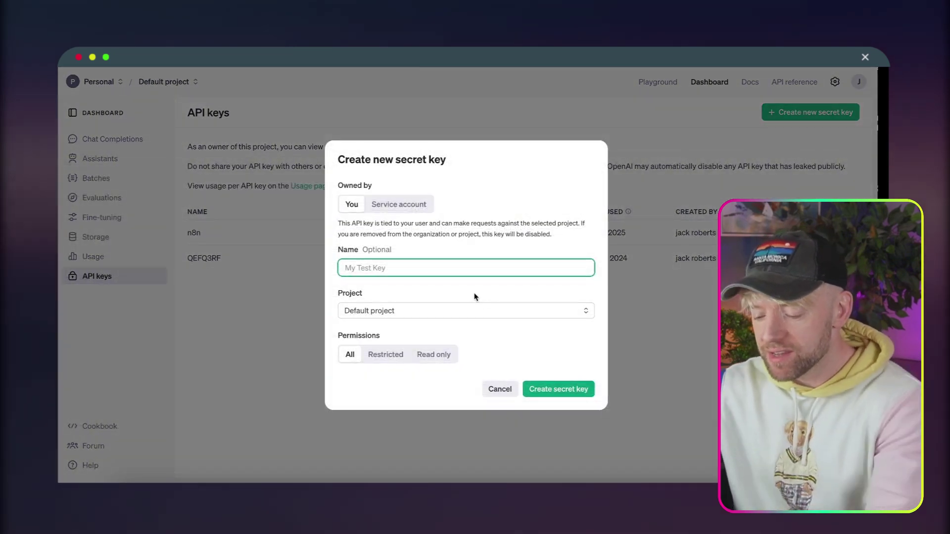
type("n8nnnn")
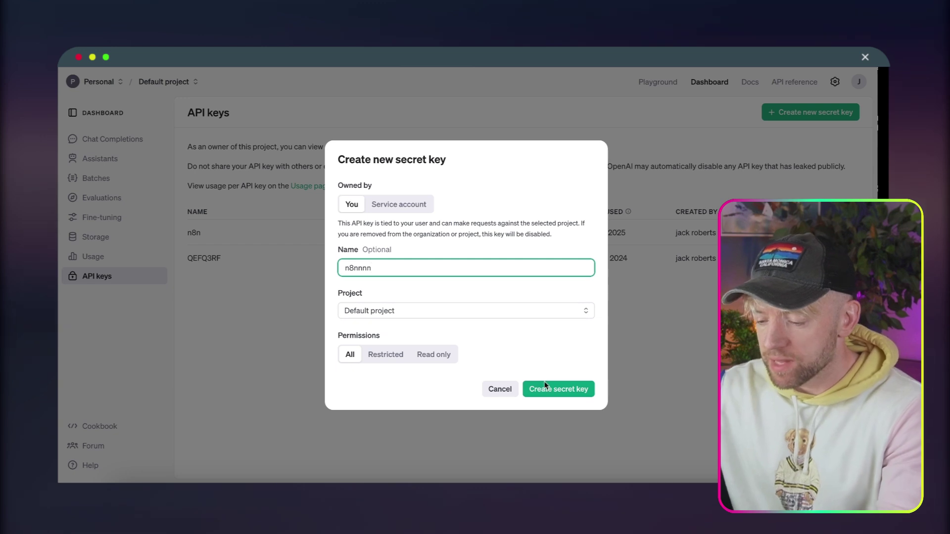
left_click(546, 387)
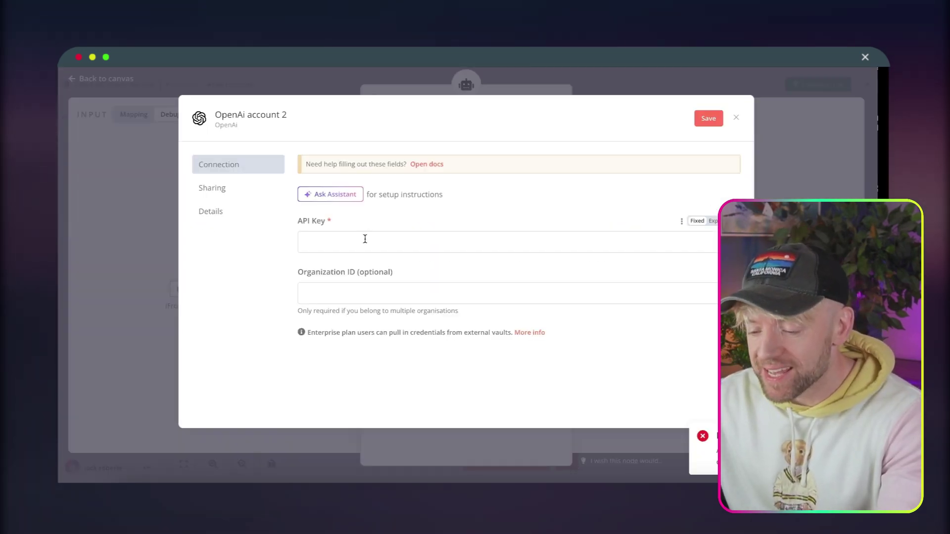
Save the pasted key as the OpenAi account 2 credential, then run the previous nodes.
left_click(365, 239)
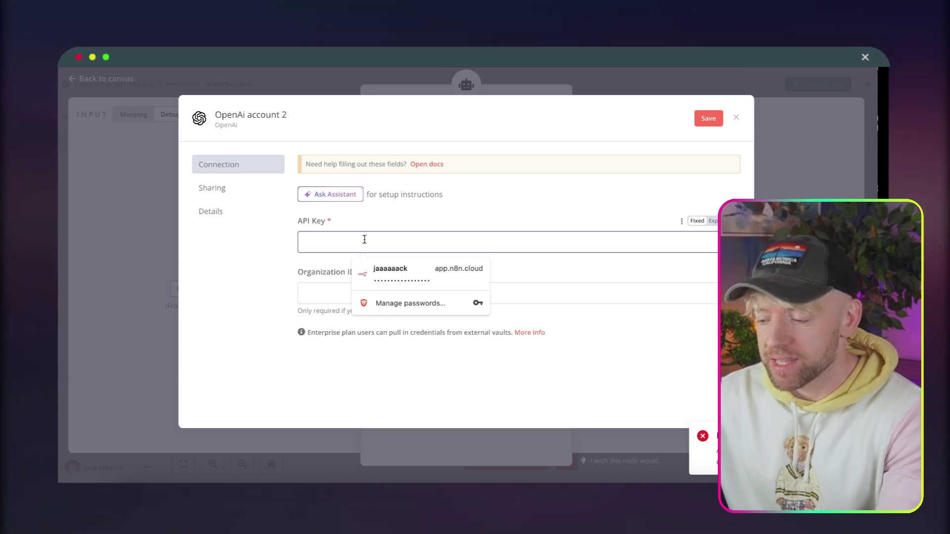
key("ctrl+v")
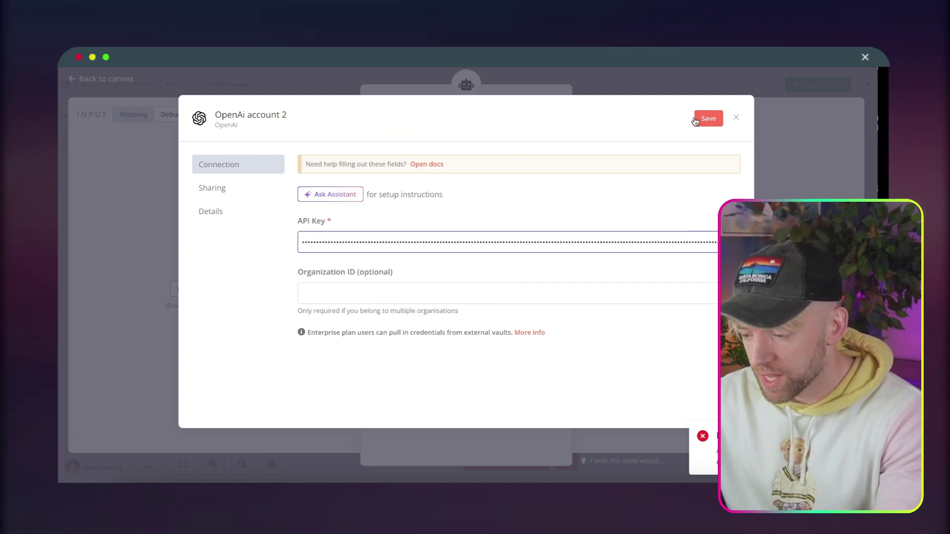
left_click(696, 121)
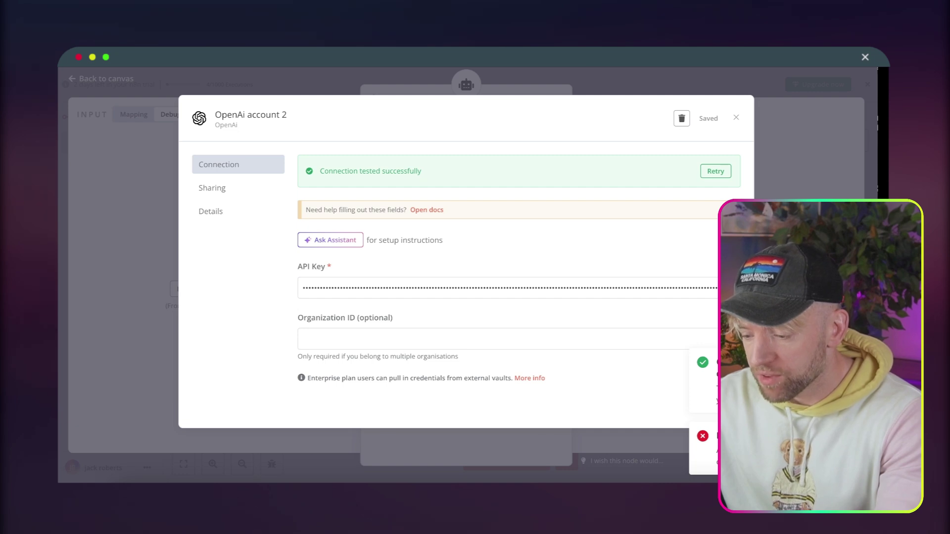
key("Escape")
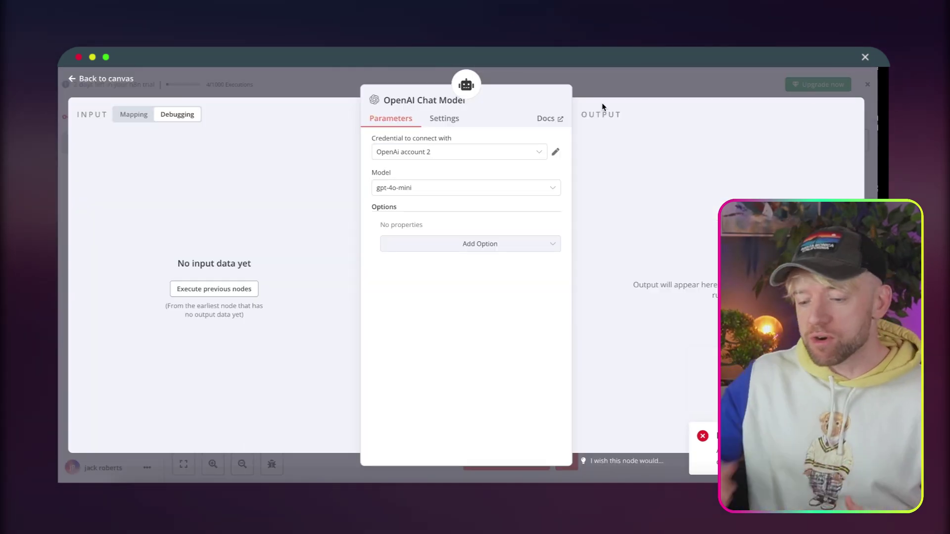
left_click(240, 293)
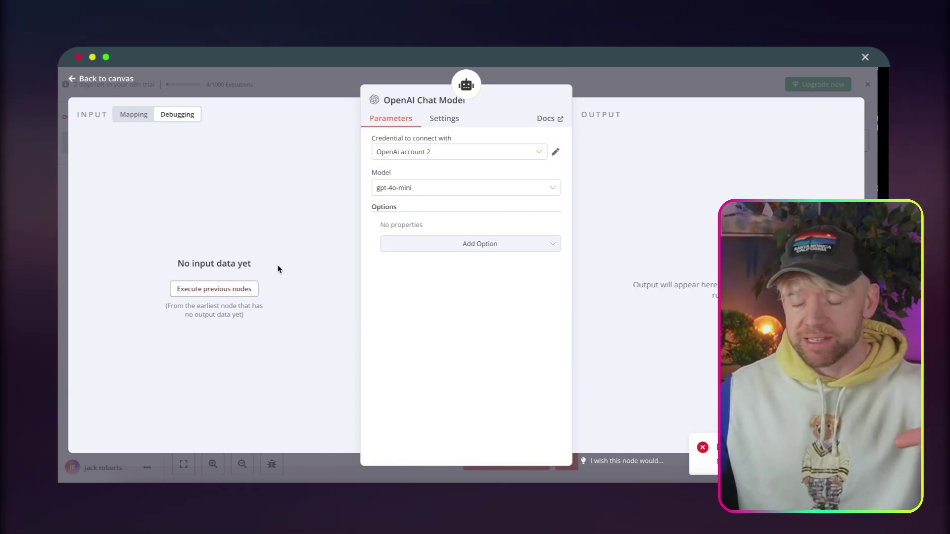
Back on the canvas, shift the OpenAI Chat Model left and list the agent's memory options.
left_click(619, 73)
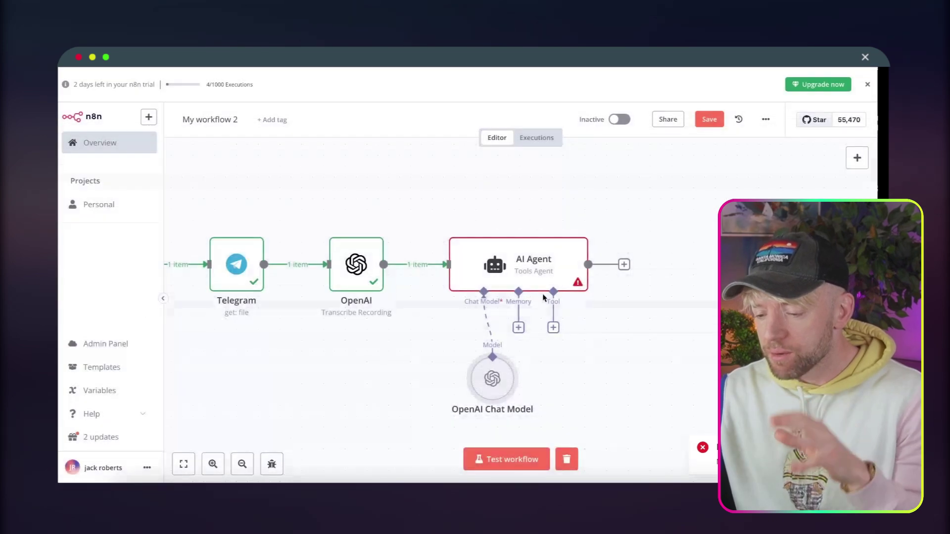
scroll(544, 297, "down", 2)
left_click_drag(498, 340, 468, 342)
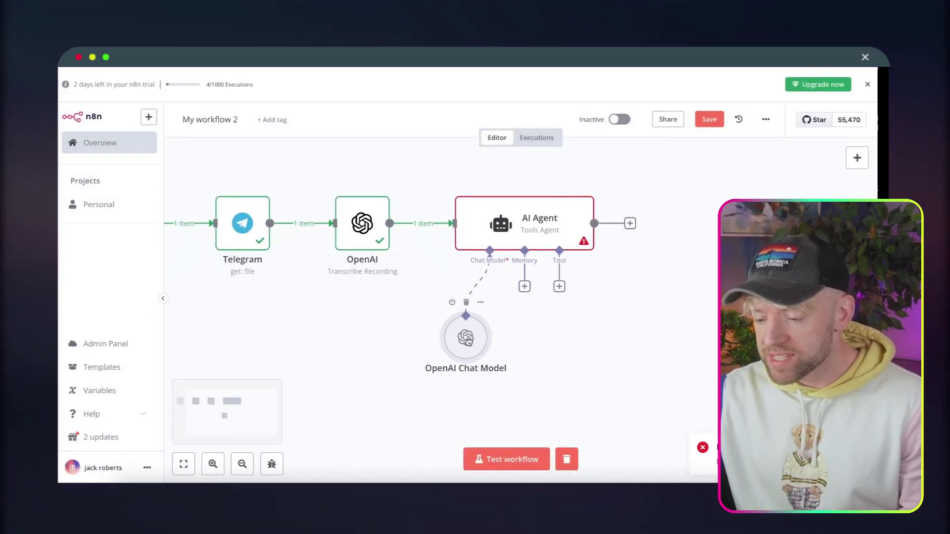
left_click(525, 286)
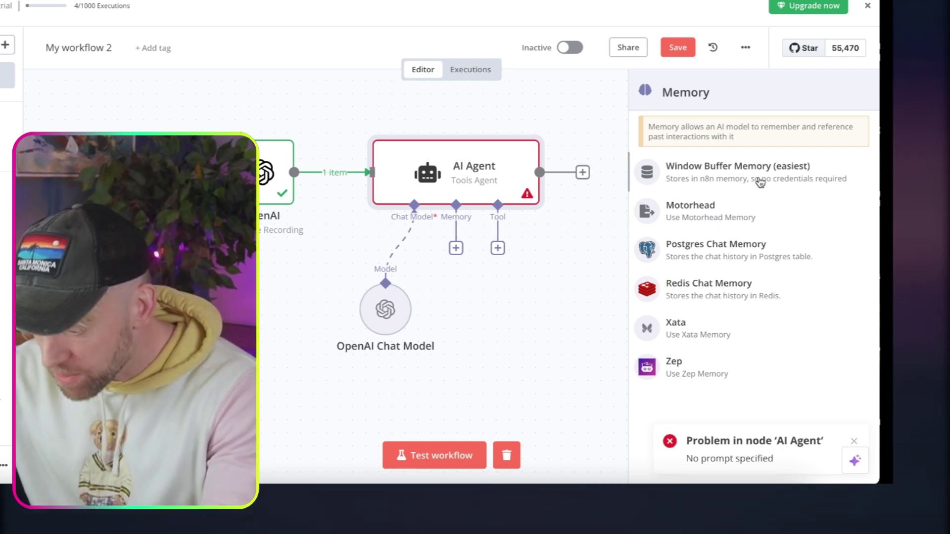
Add Window Buffer Memory to the agent and position it and the chat model beneath.
left_click(793, 182)
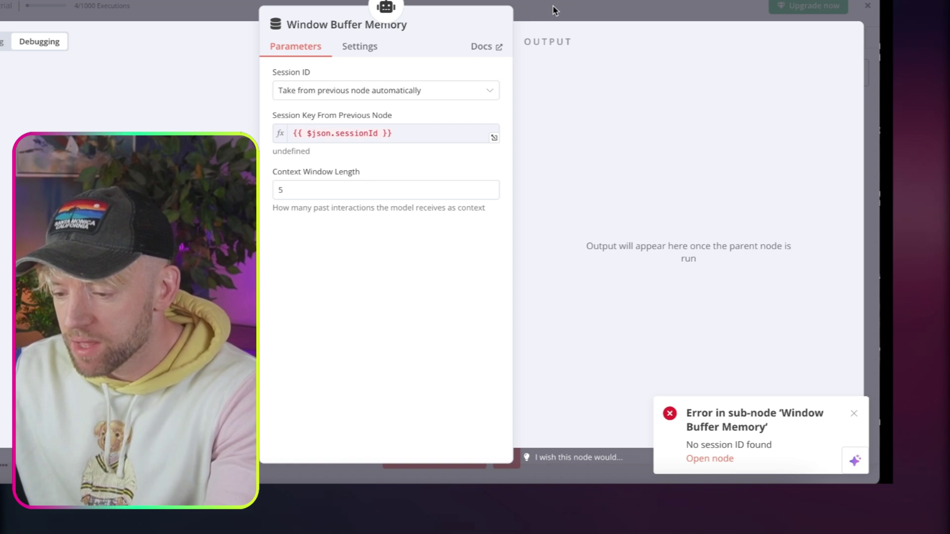
left_click(563, 14)
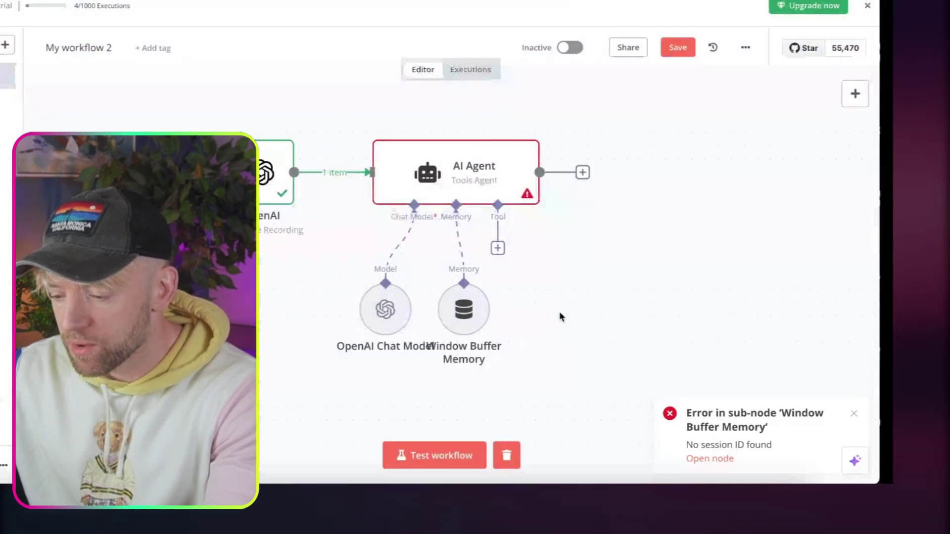
left_click_drag(270, 324, 269, 341)
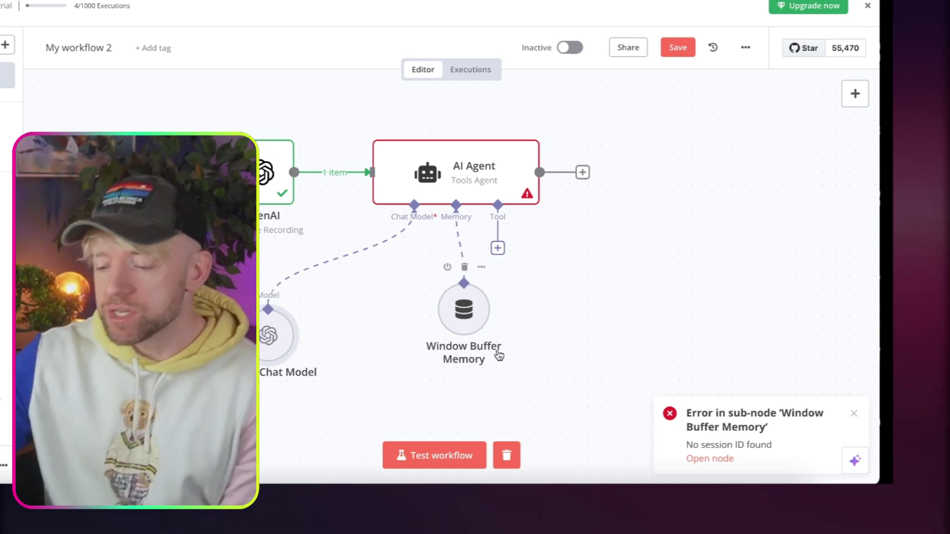
left_click_drag(472, 333, 368, 398)
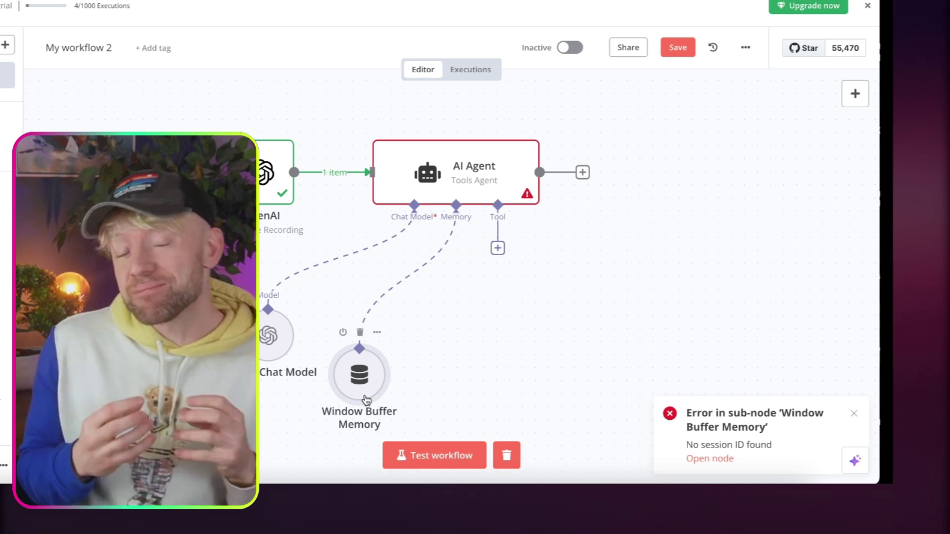
scroll(496, 340, "down", 2)
scroll(497, 341, "right", 1)
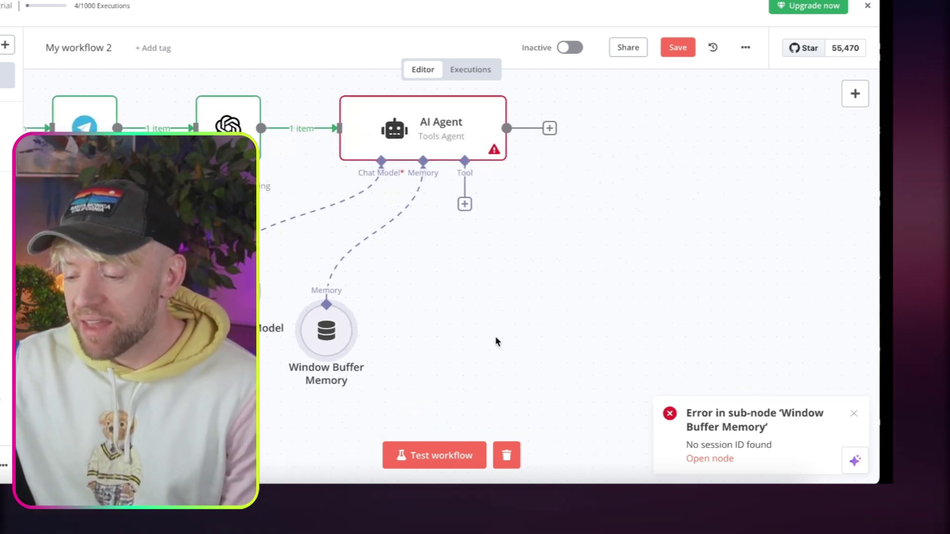
left_click_drag(326, 331, 378, 321)
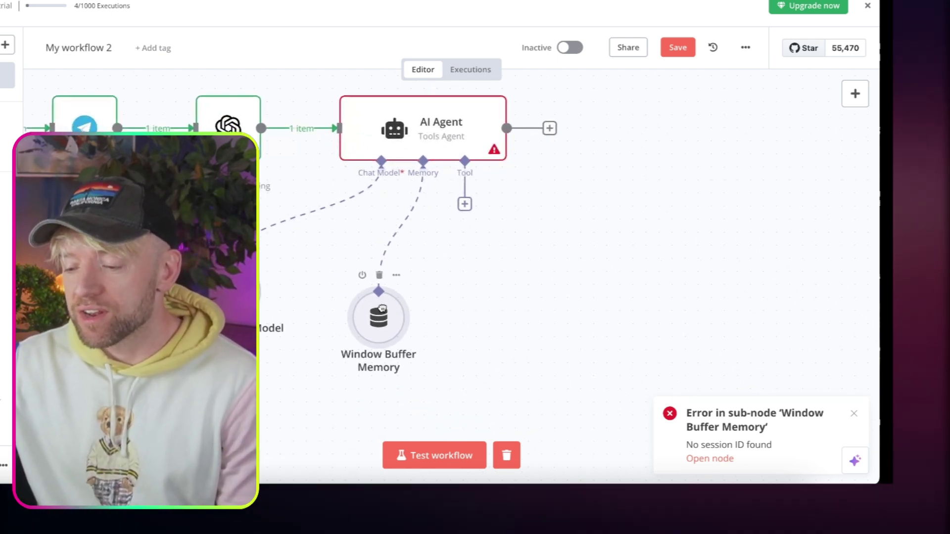
scroll(482, 282, "up", 1)
scroll(483, 281, "right", 1)
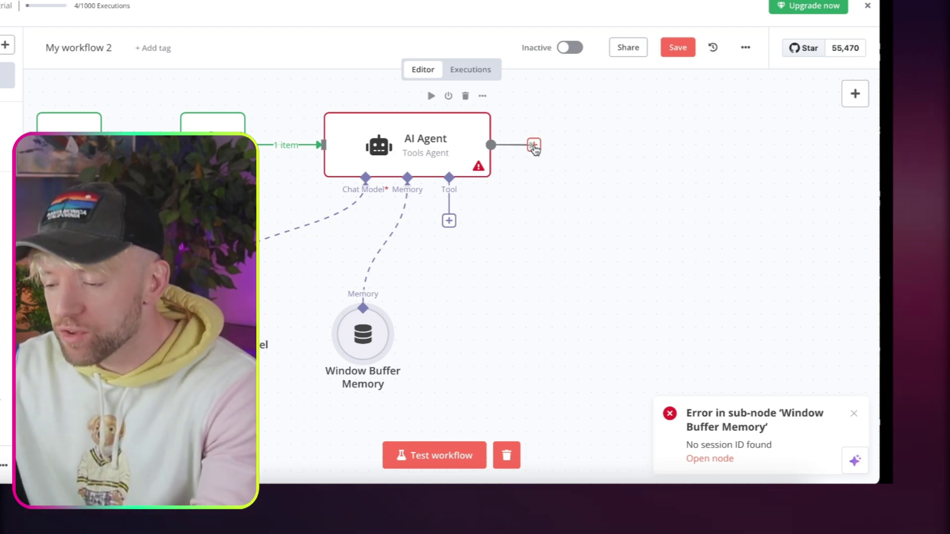
Add a Telegram 'send a text message' node after the AI Agent.
left_click(534, 146)
type("tele")
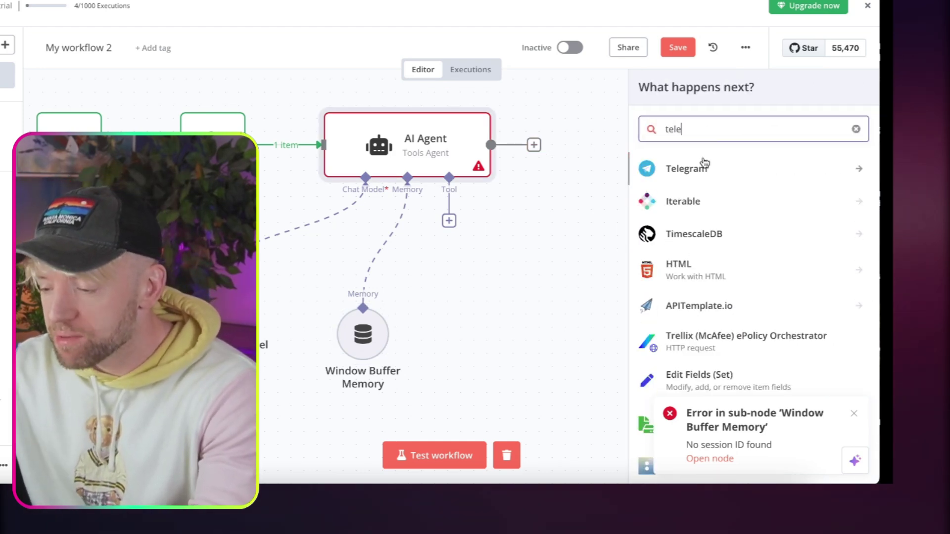
left_click(738, 170)
type("send")
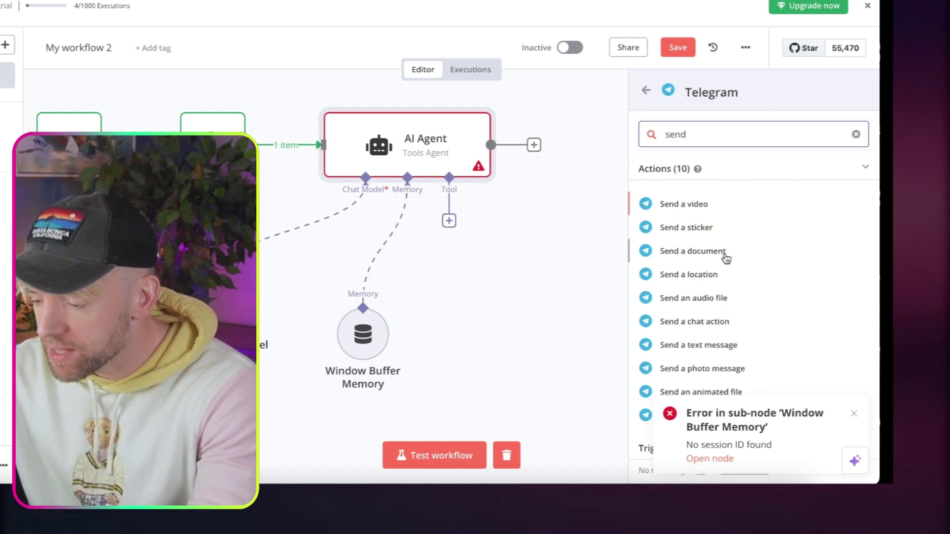
scroll(726, 262, "down", 1)
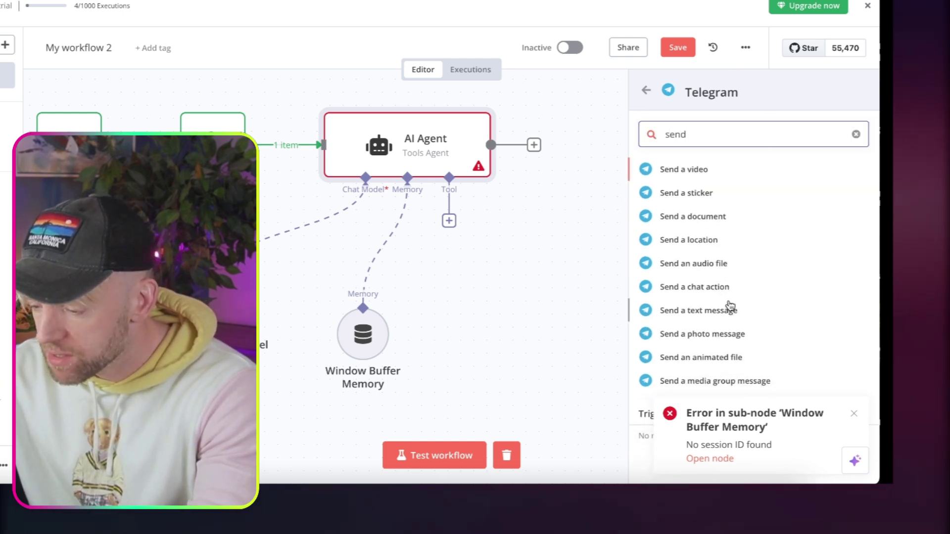
scroll(730, 304, "down", 1)
left_click(732, 282)
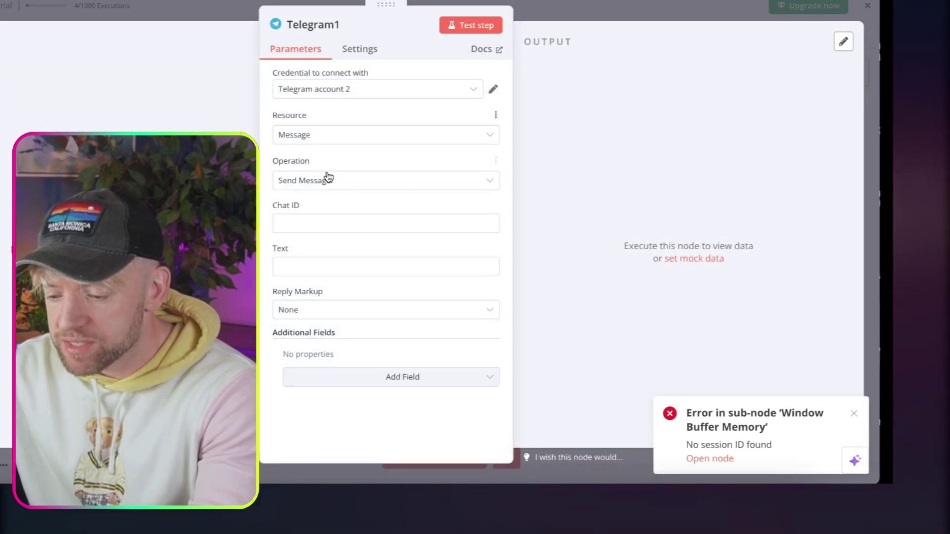
Test Telegram1 with Chat ID left empty, then run the AI Agent alone, which fails.
left_click(482, 26)
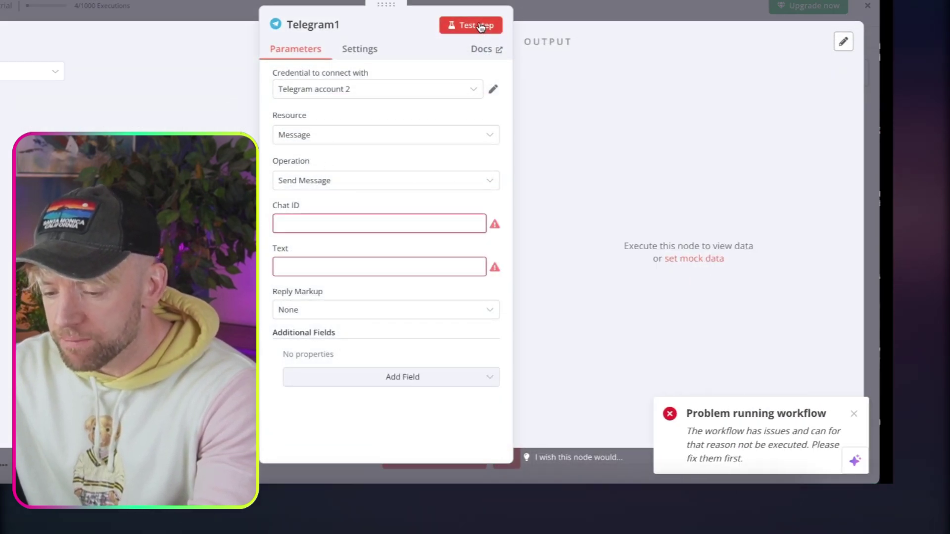
left_click(363, 224)
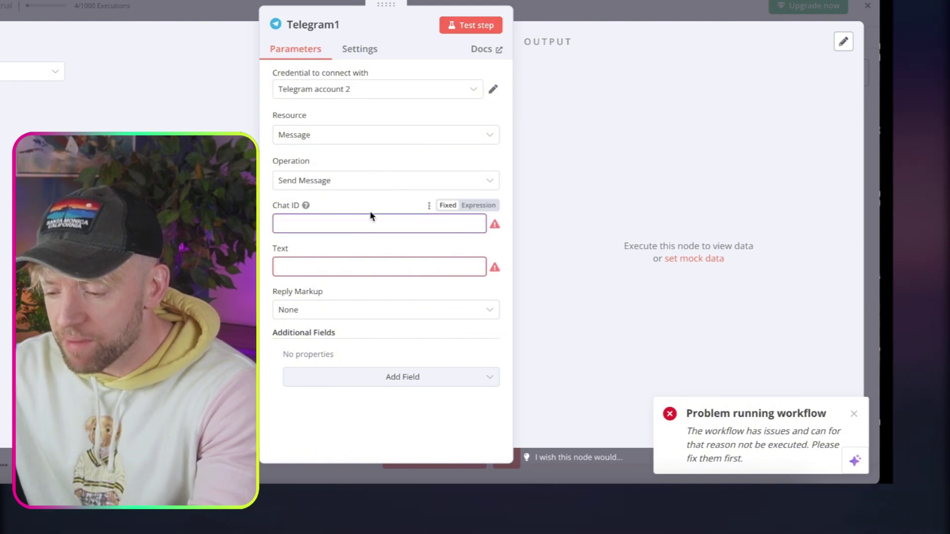
left_click(384, 199)
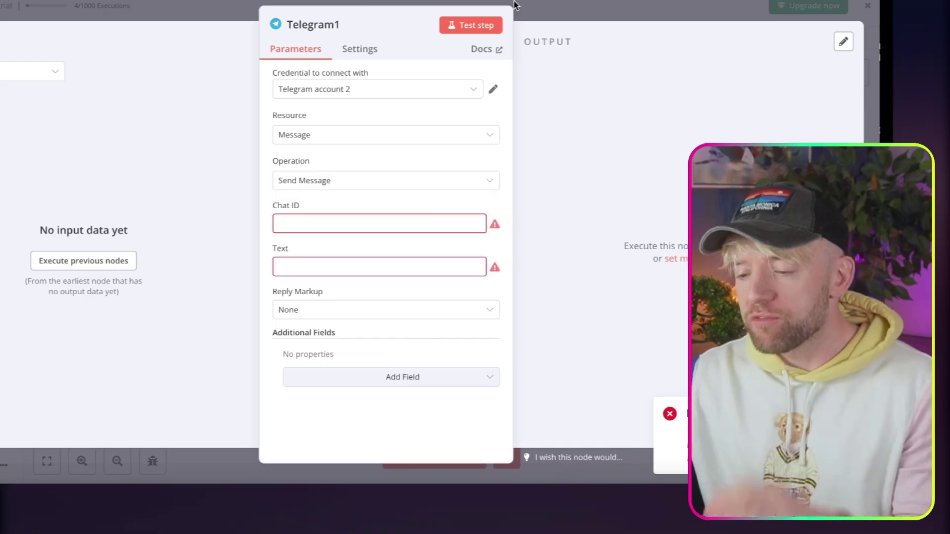
left_click(540, 10)
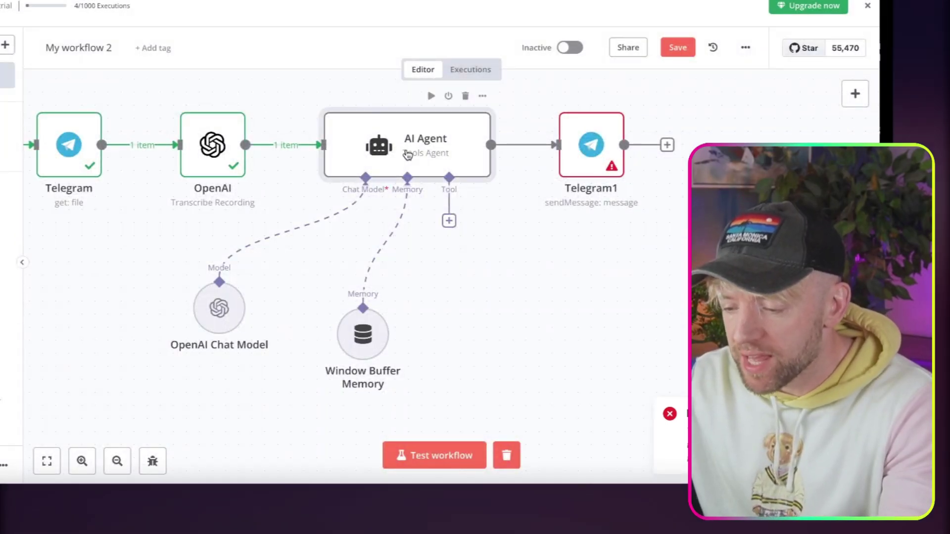
left_click(433, 98)
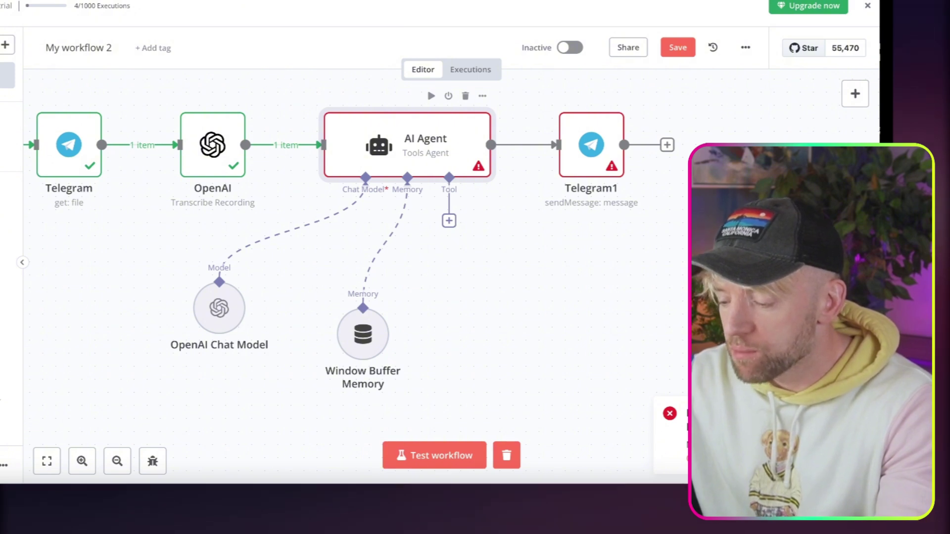
left_click(365, 332)
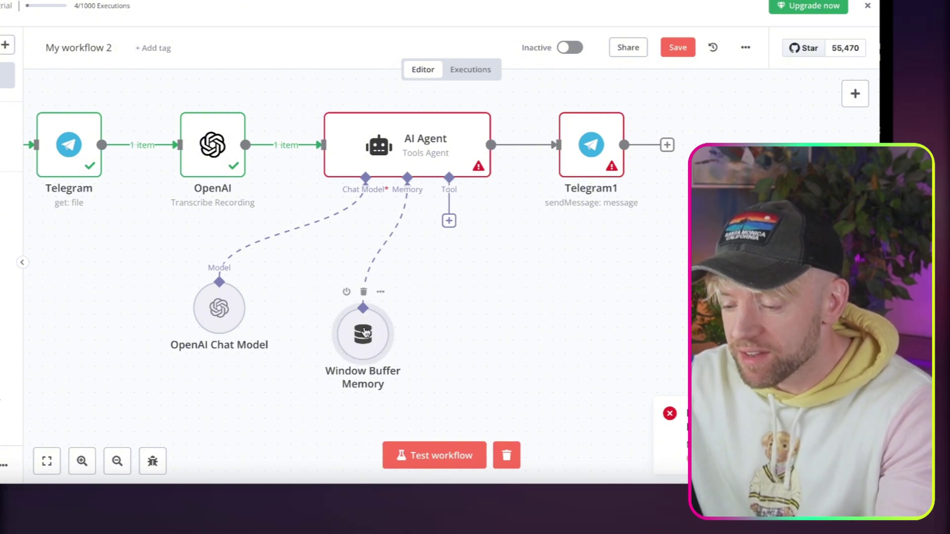
Set the Window Buffer Memory's Session ID to 'Define below' with an expression Key.
double_click(366, 332)
left_click(396, 138)
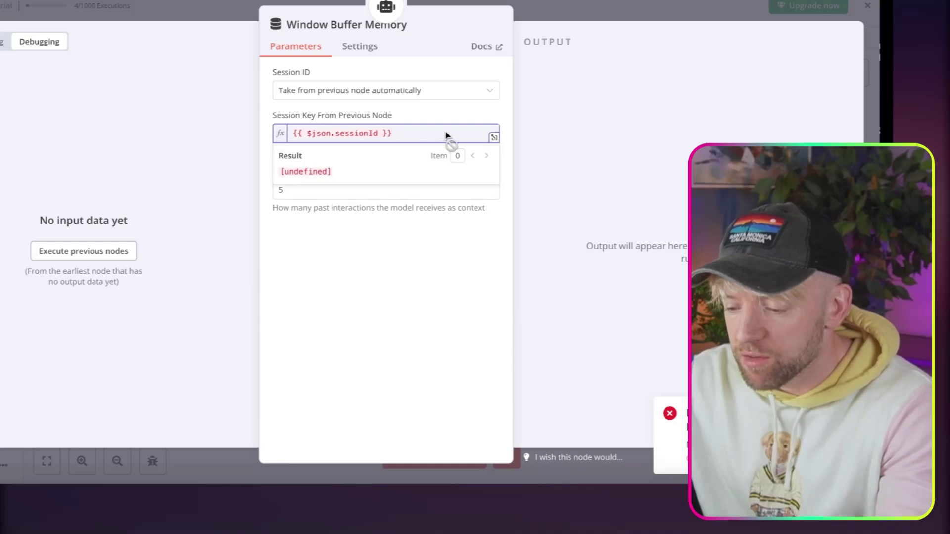
left_click(420, 90)
left_click(361, 167)
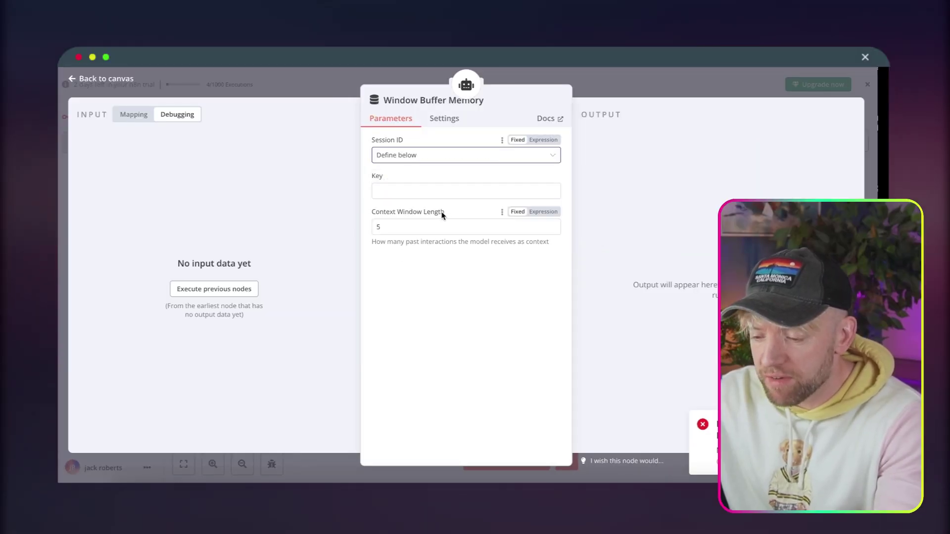
left_click(435, 191)
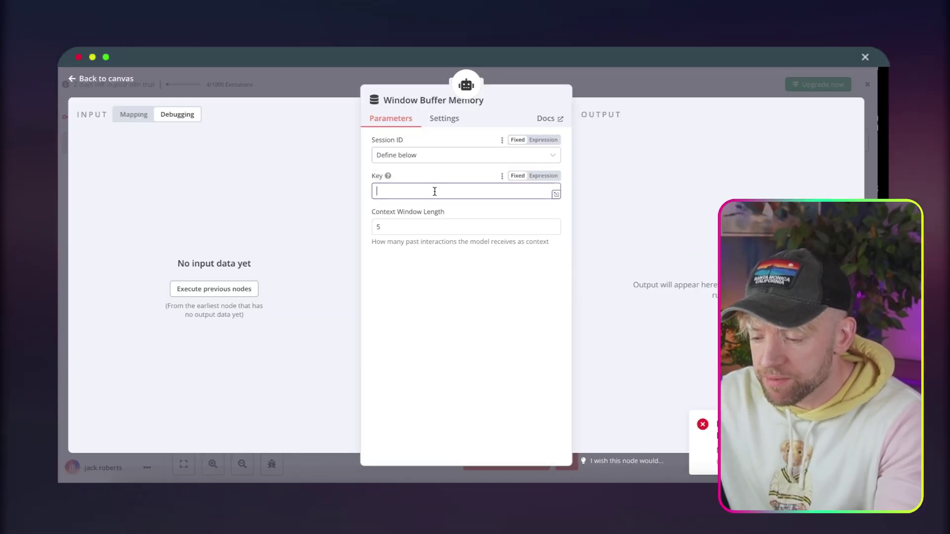
left_click(542, 177)
Map the Telegram Trigger's message.chat.id into the memory Key.
left_click(133, 120)
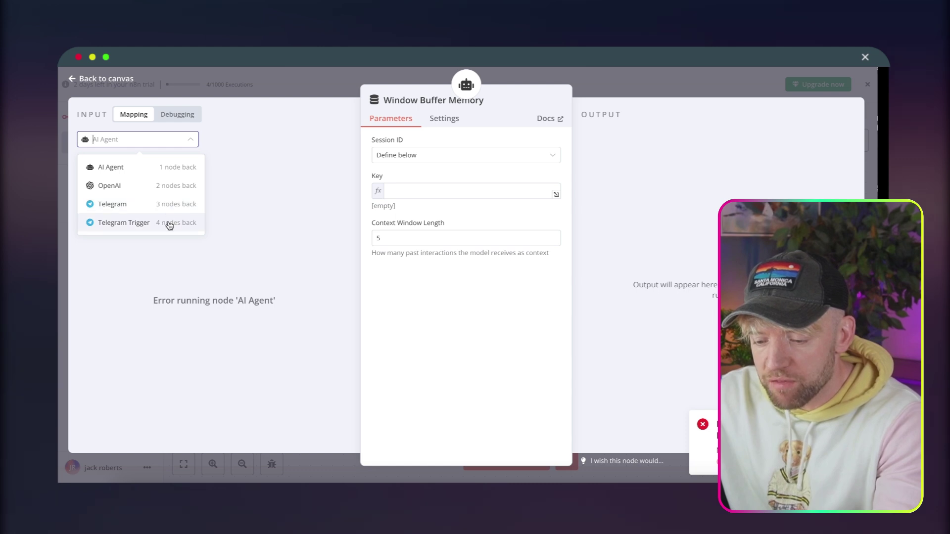
left_click(162, 224)
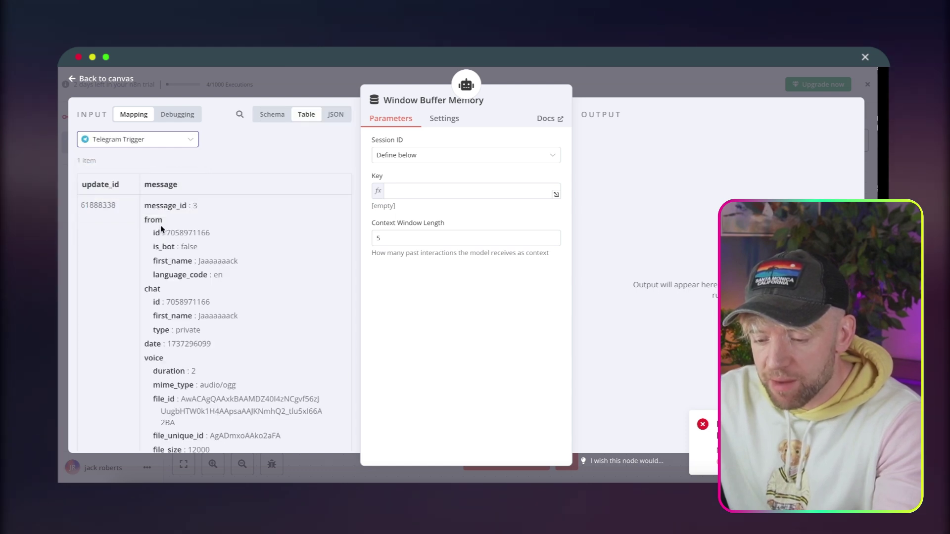
scroll(230, 245, "down", 1)
scroll(229, 245, "up", 1)
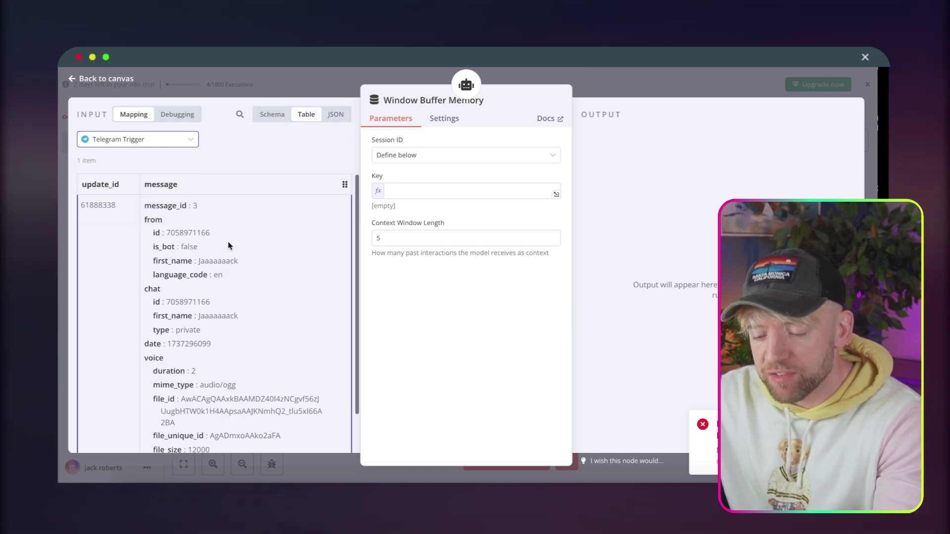
scroll(229, 245, "down", 2)
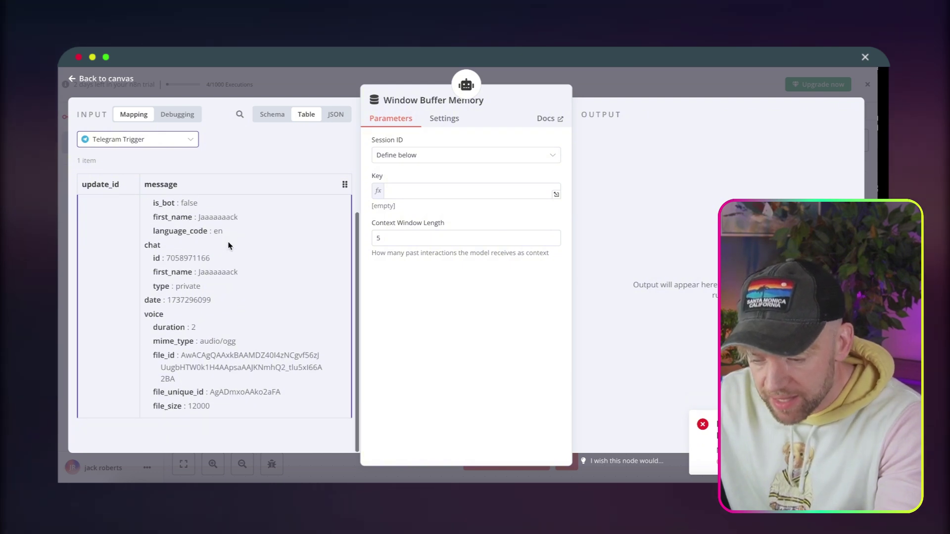
scroll(224, 292, "up", 1)
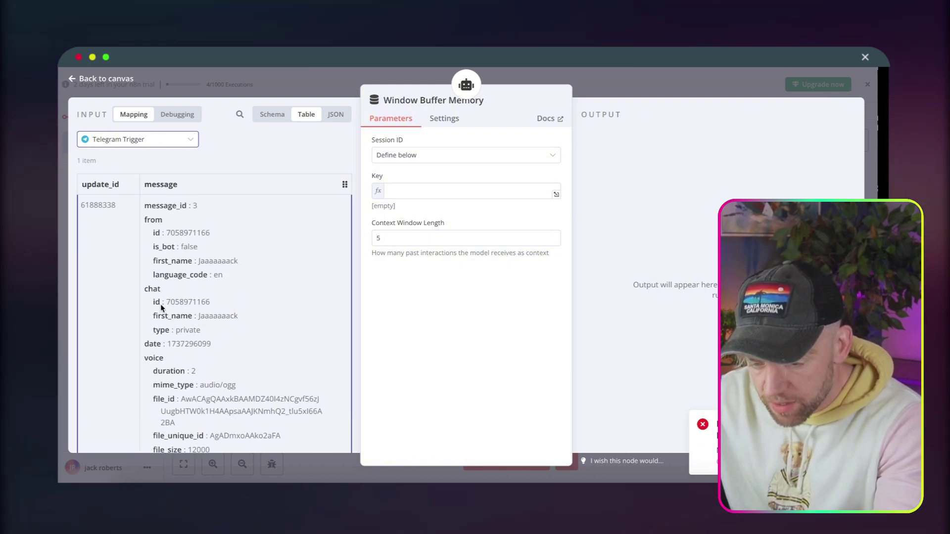
left_click_drag(161, 304, 432, 199)
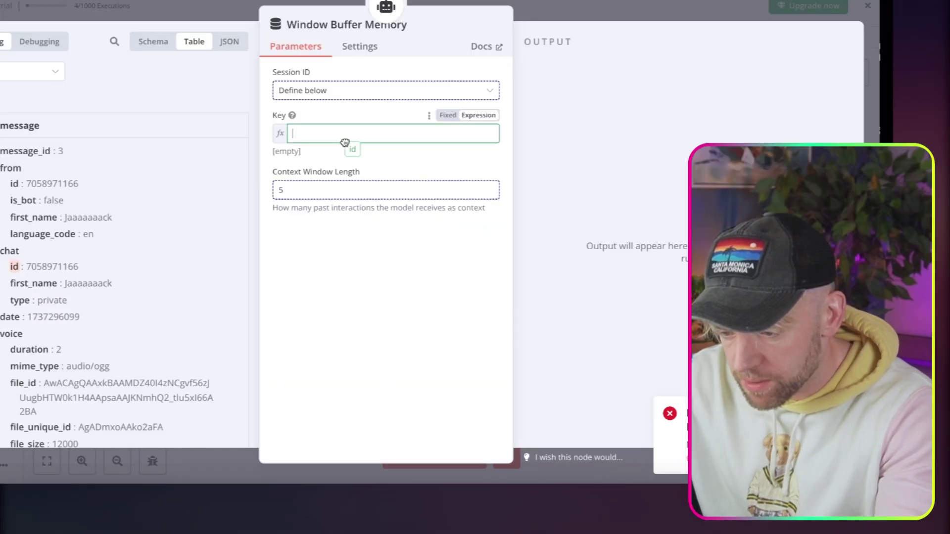
left_click_drag(345, 142, 345, 143)
left_click(346, 285)
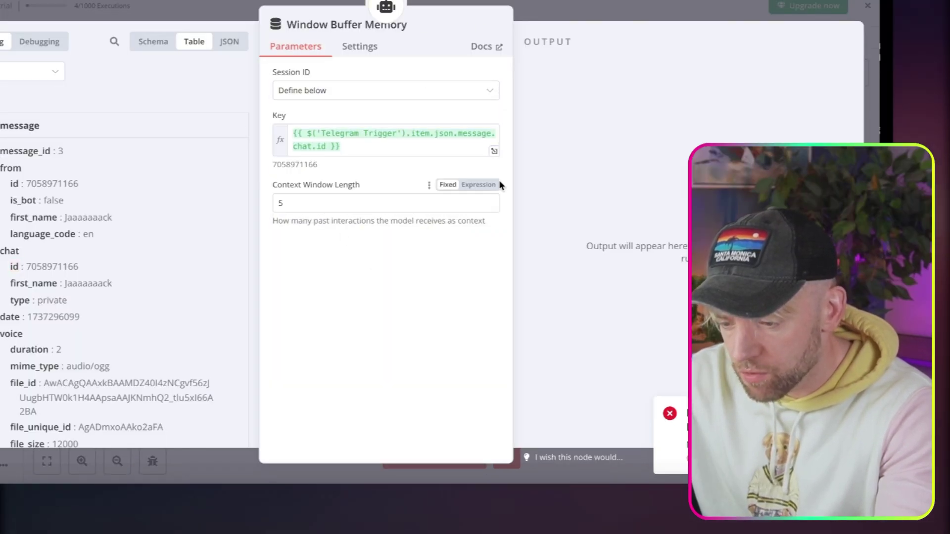
key("Escape")
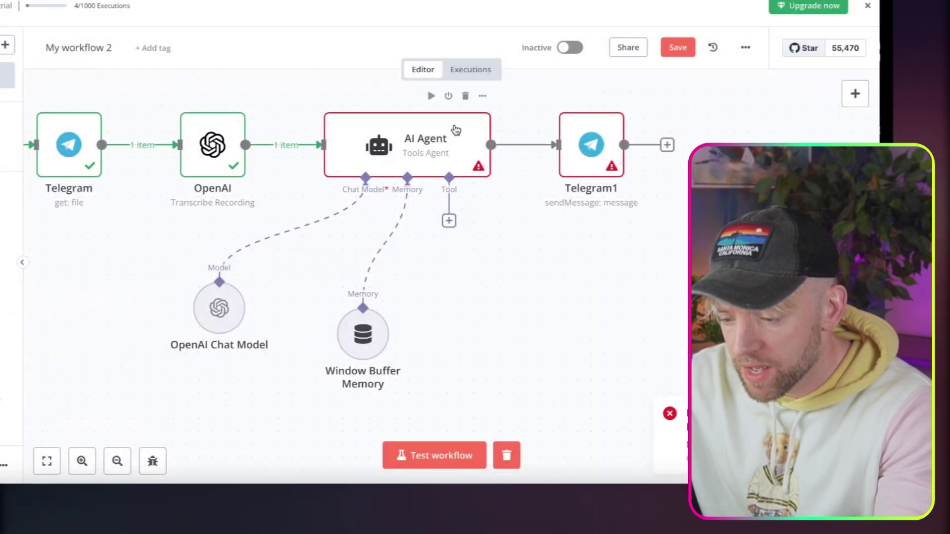
Set the AI Agent's prompt source to 'Define below' with Text {{ $json.text }}.
double_click(453, 130)
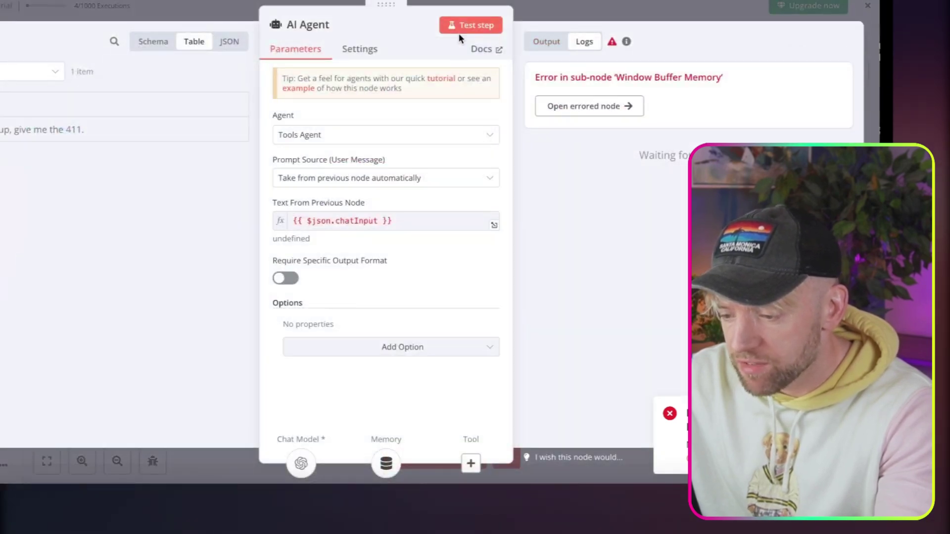
left_click(459, 32)
left_click_drag(626, 78, 564, 81)
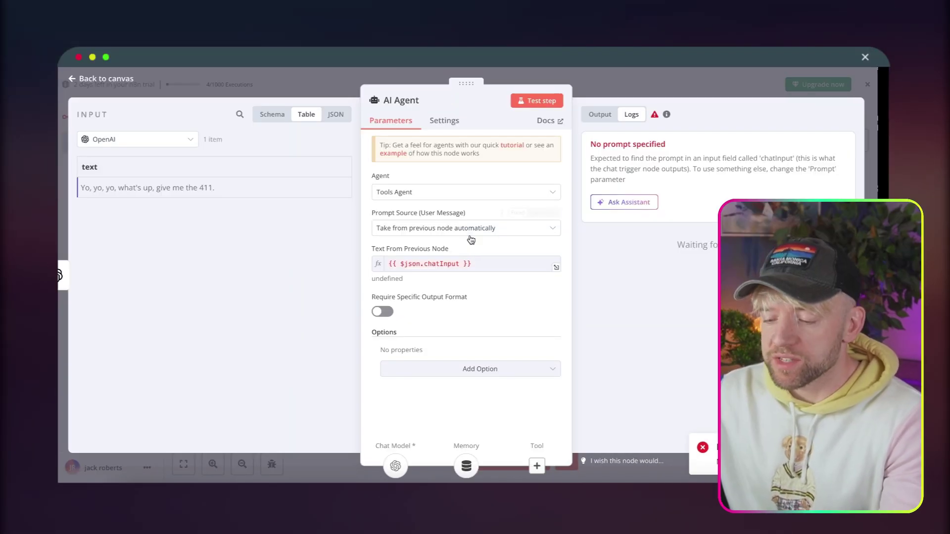
left_click(360, 177)
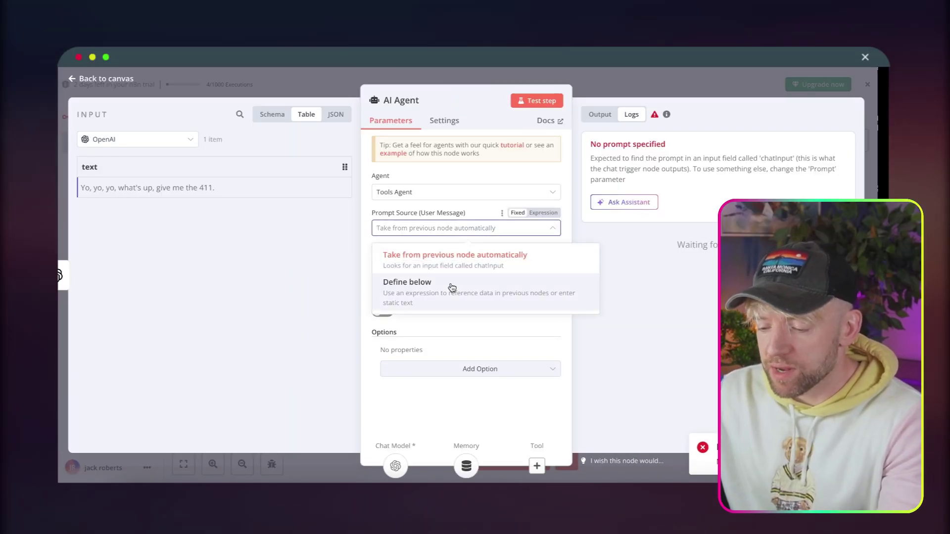
left_click(367, 246)
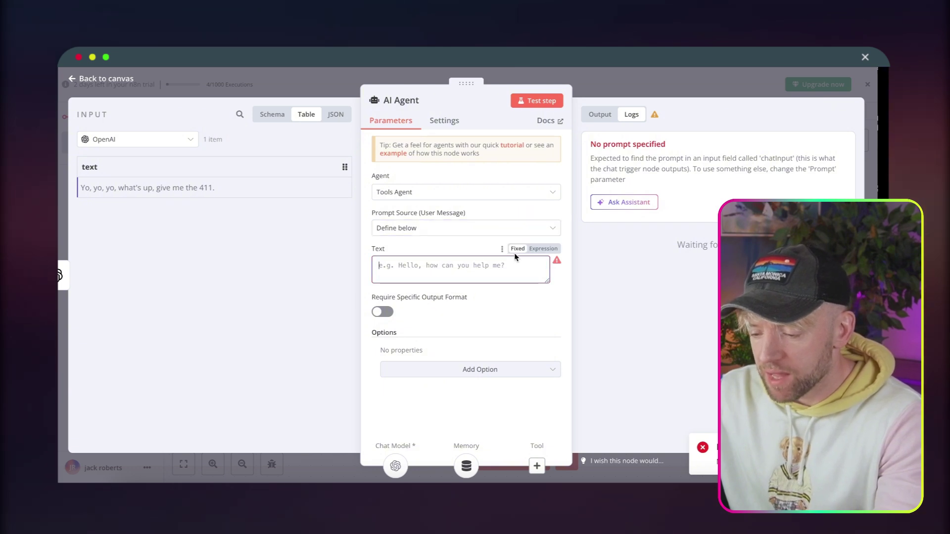
left_click(535, 253)
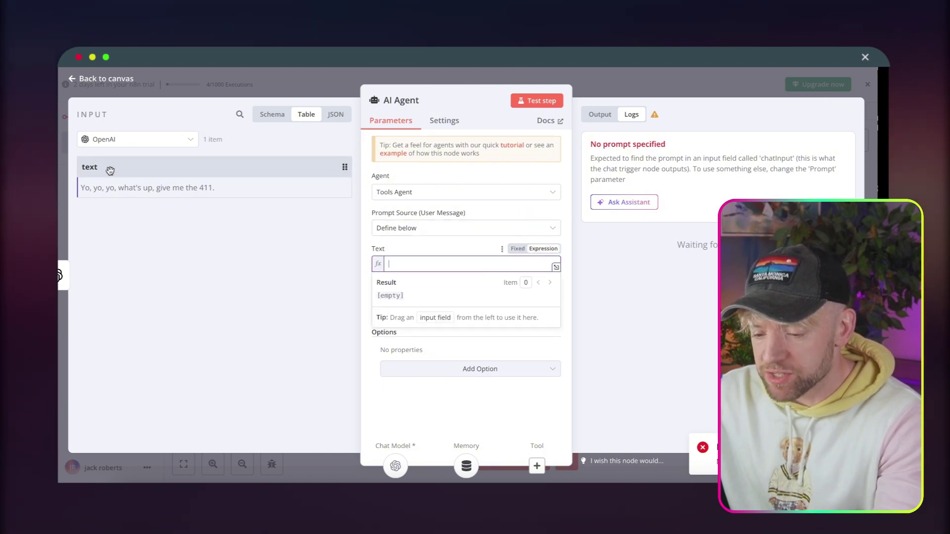
left_click_drag(94, 173, 402, 262)
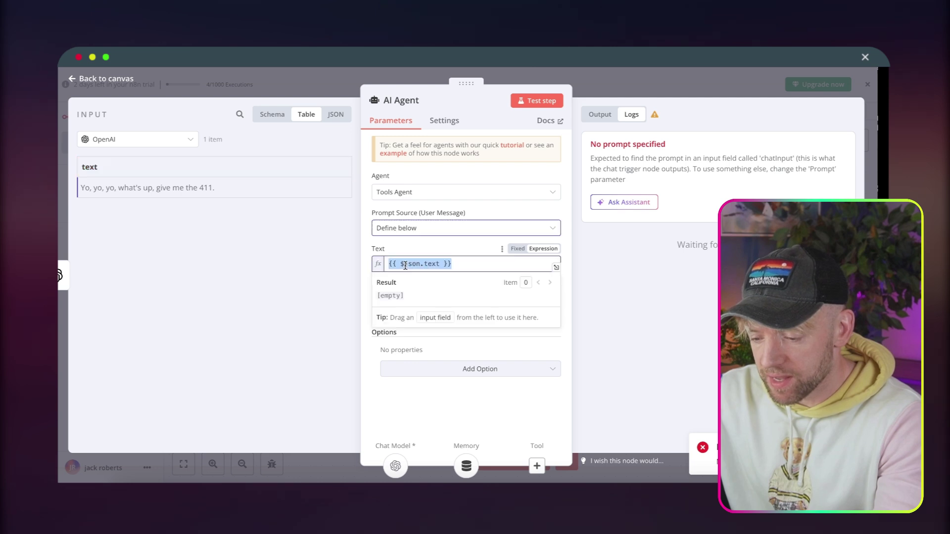
left_click(525, 350)
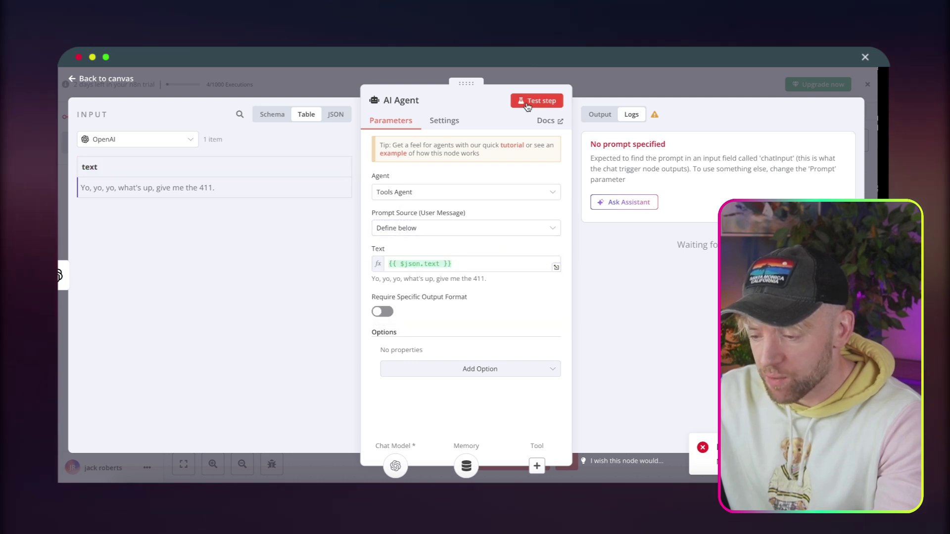
Re-test the AI Agent and check its reply 'Yo! Not much, just here to help you out...'.
left_click(528, 102)
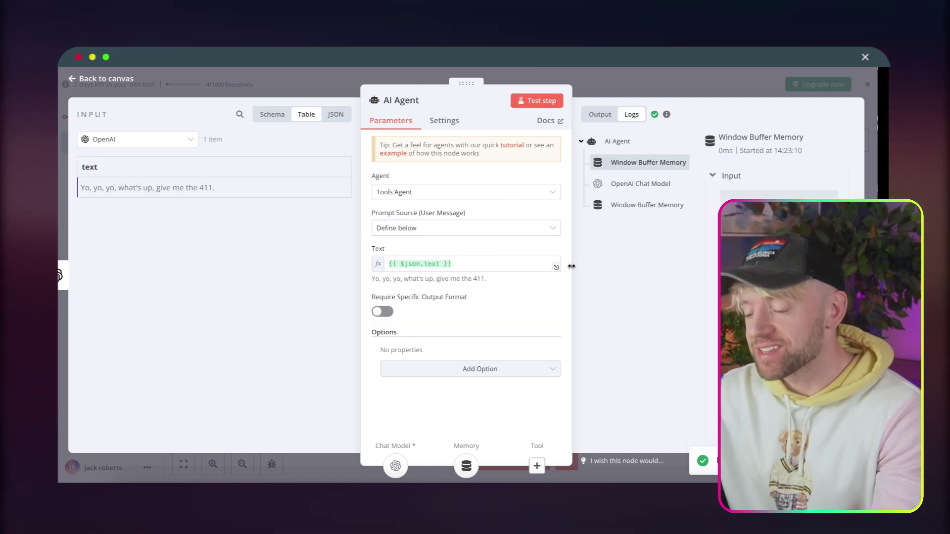
left_click(602, 120)
triple_click(629, 190)
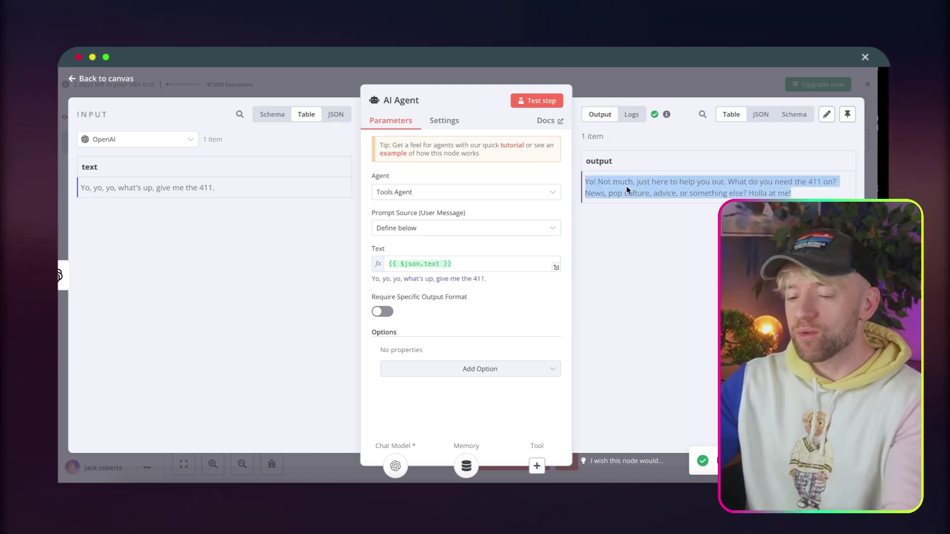
left_click(655, 186)
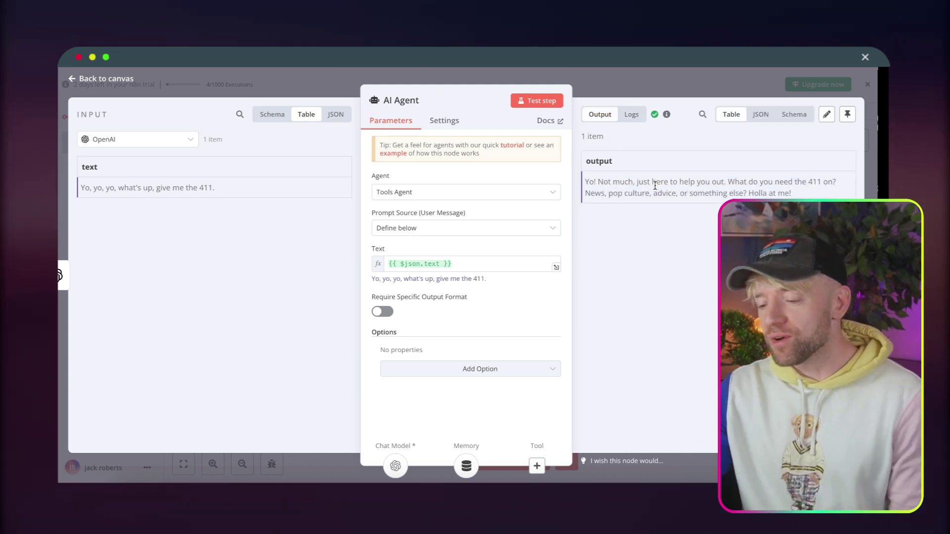
left_click(658, 92)
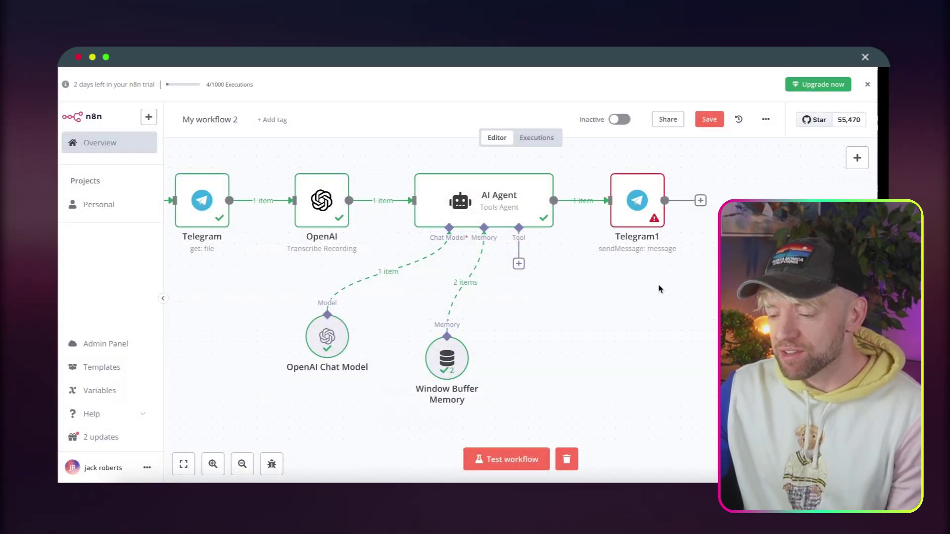
Set Telegram1's message Text to the expression {{ $json.output }}.
scroll(706, 262, "right", 5)
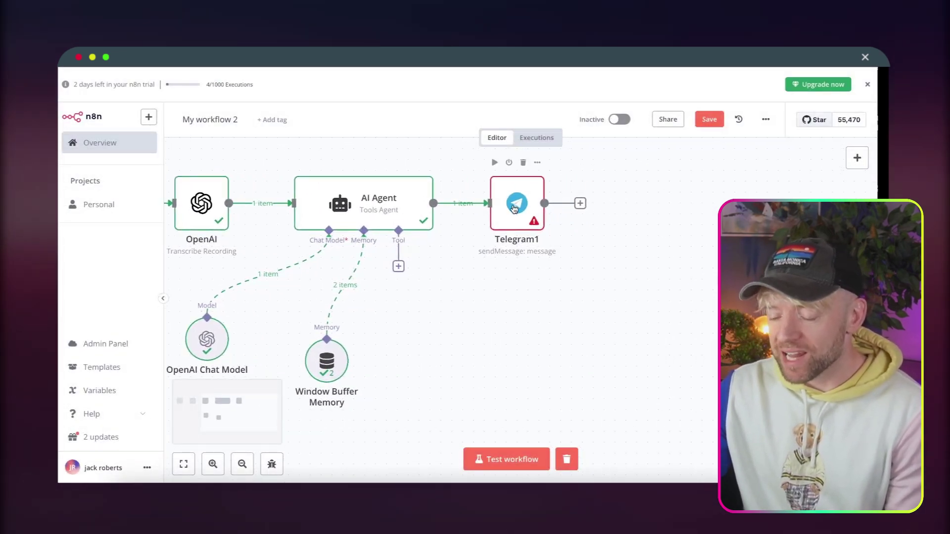
double_click(514, 208)
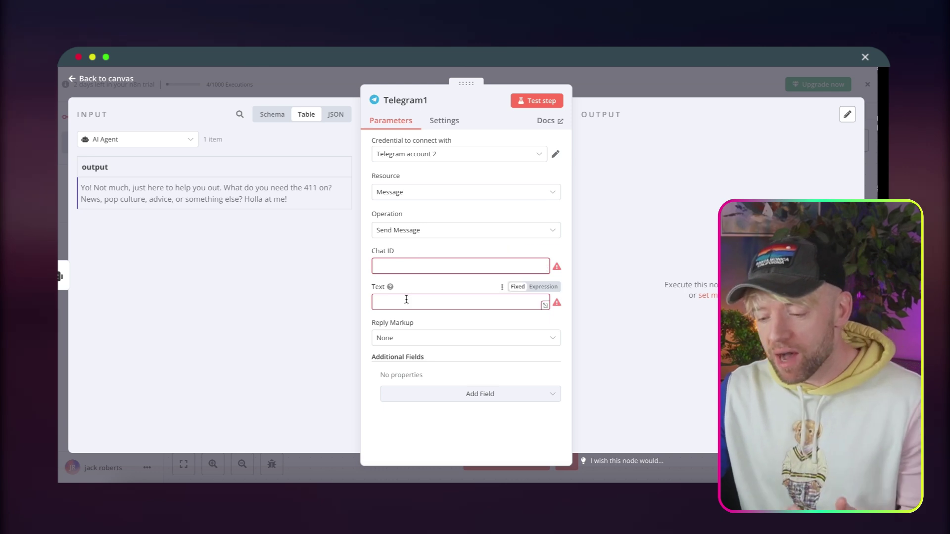
left_click(543, 287)
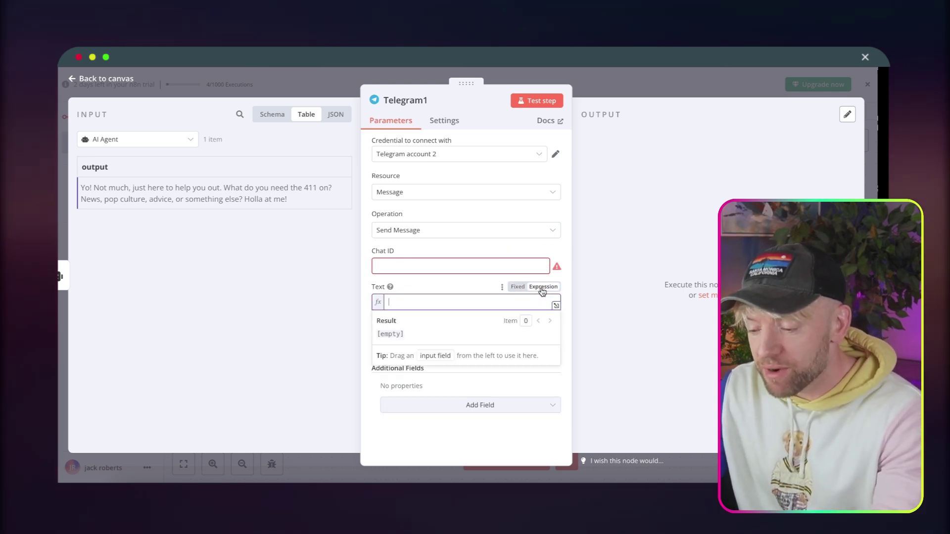
left_click_drag(98, 166, 428, 306)
left_click(428, 283)
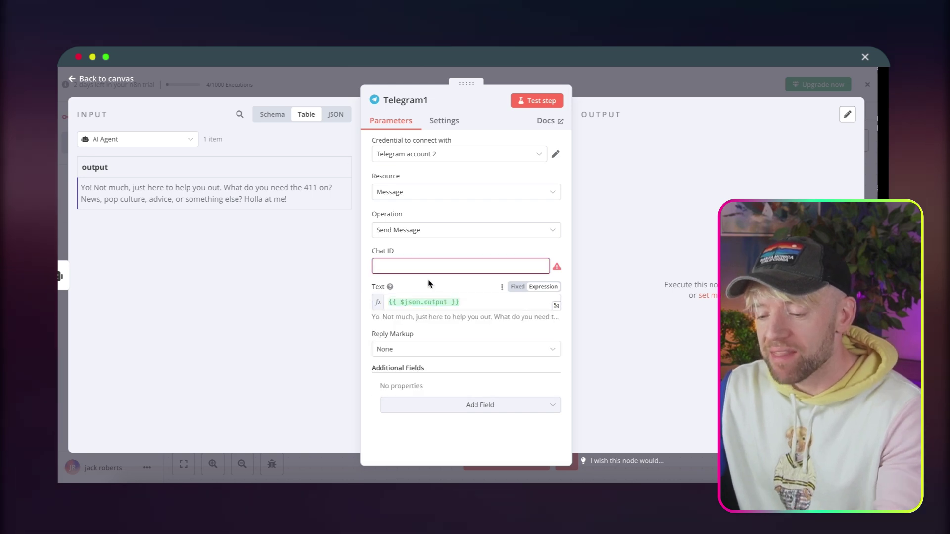
key("Escape")
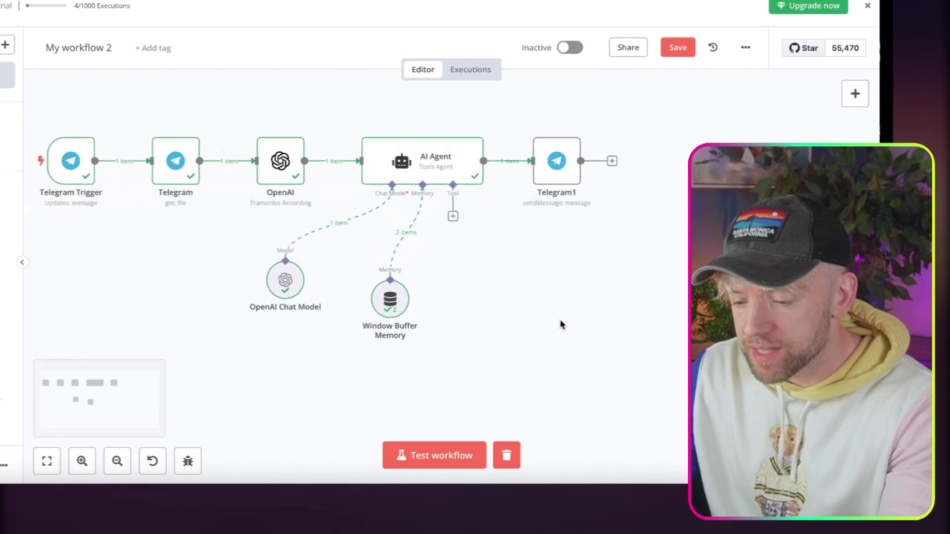
Run a workflow test and send two Telegram voice notes; the bot replies, recalling the number 235.
left_click(456, 455)
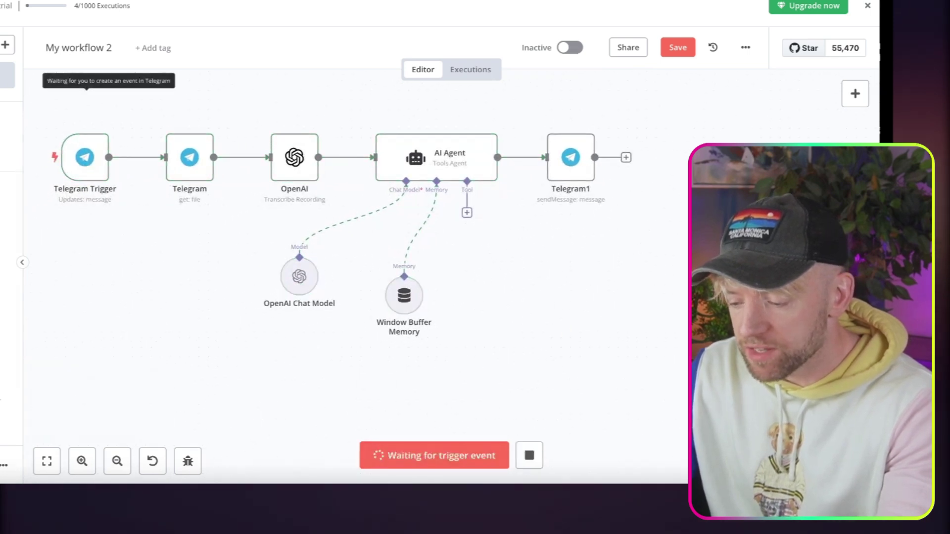
key("alt+Tab")
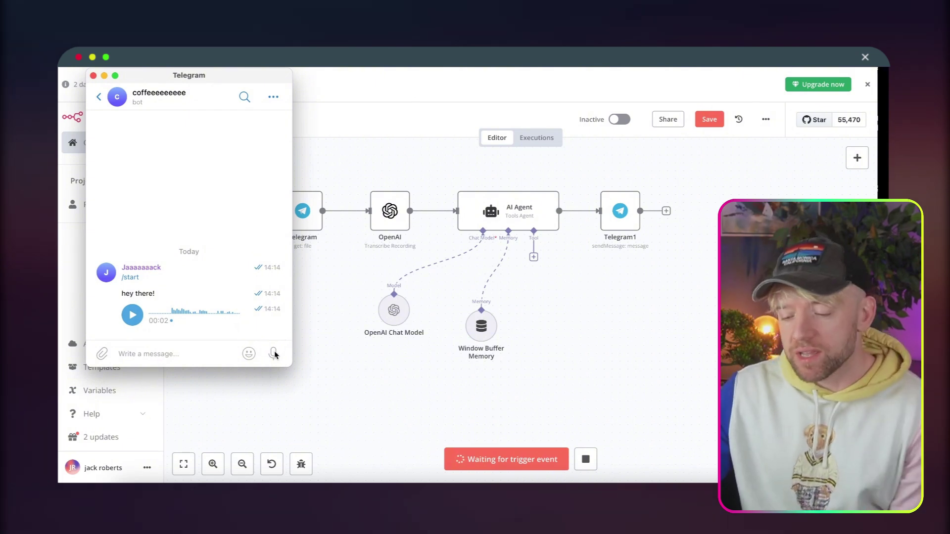
left_click_drag(275, 354, 275, 354)
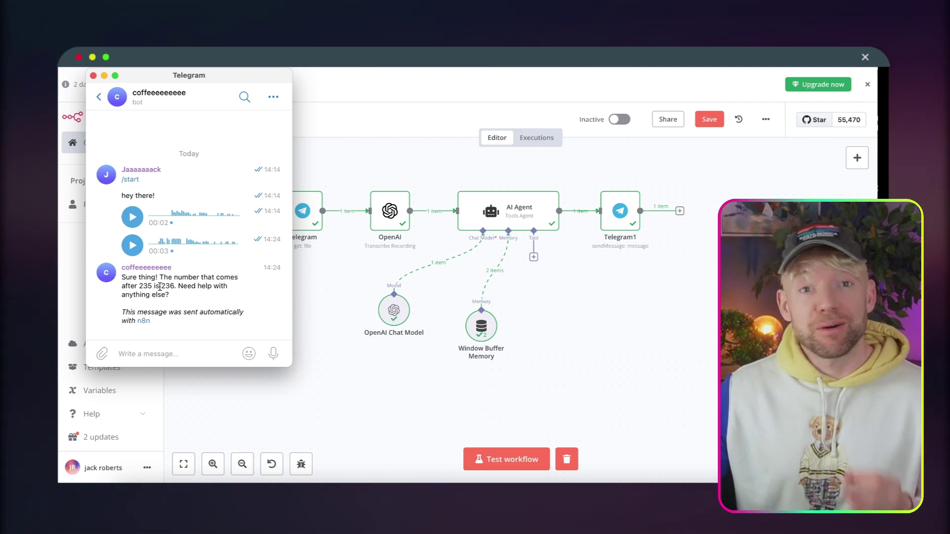
left_click_drag(276, 357, 276, 357)
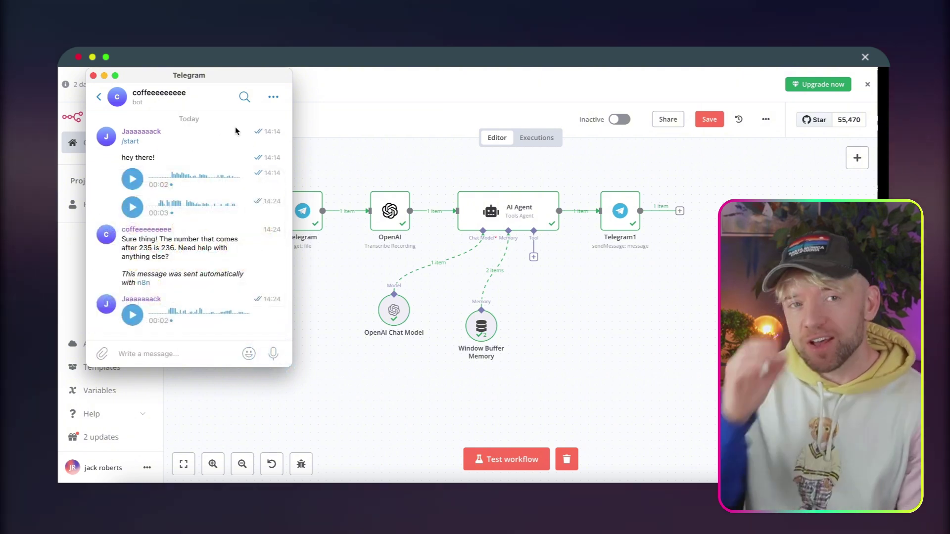
left_click(497, 455)
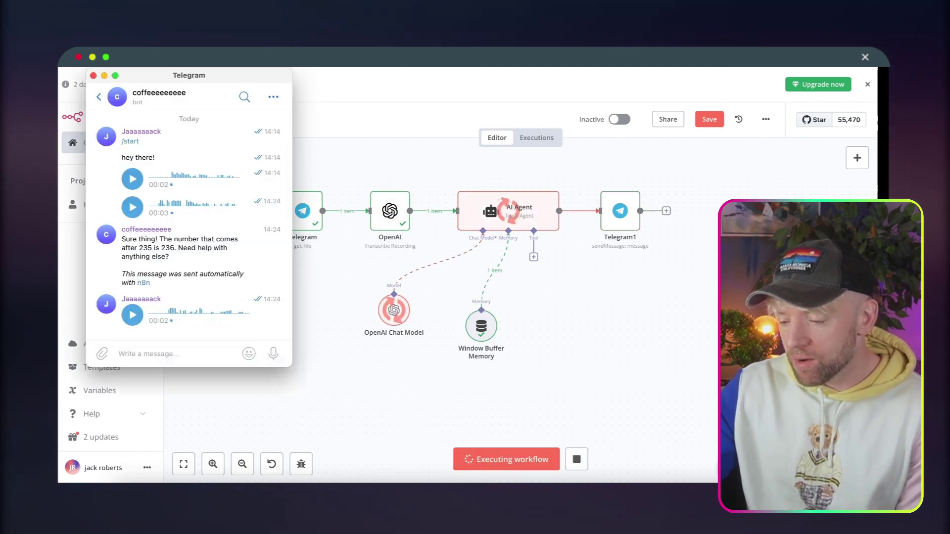
key("super+Tab")
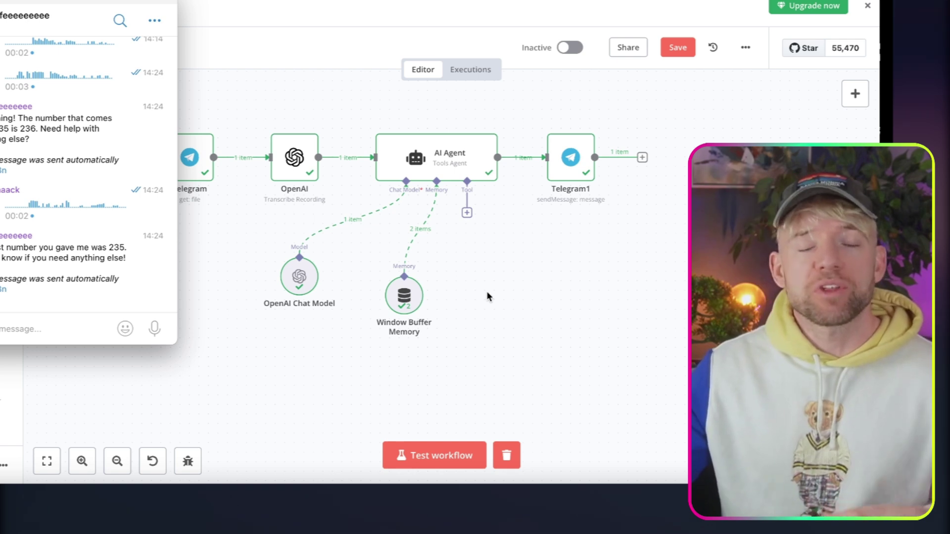
Move the OpenAI Chat Model and Window Buffer Memory nodes further left and down on the canvas.
left_click(486, 291)
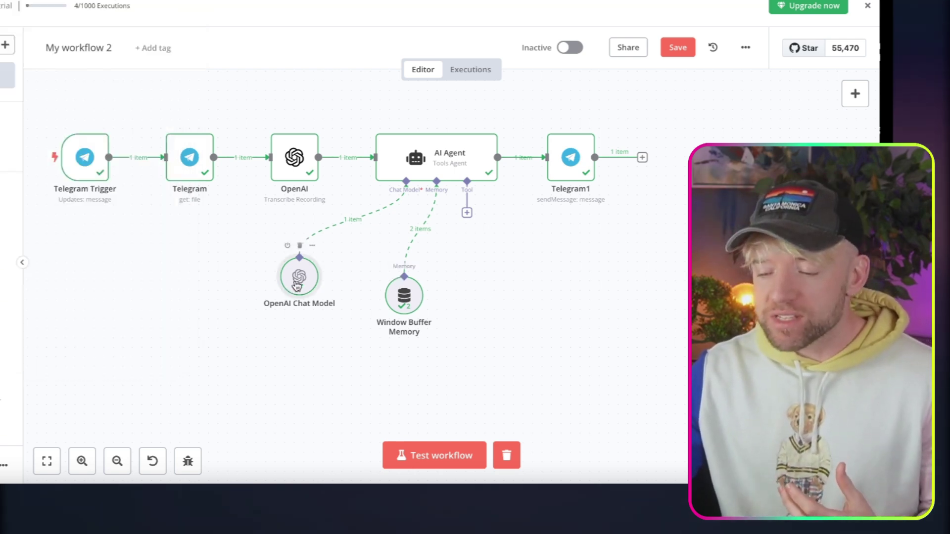
left_click_drag(299, 286, 213, 286)
left_click_drag(413, 301, 287, 330)
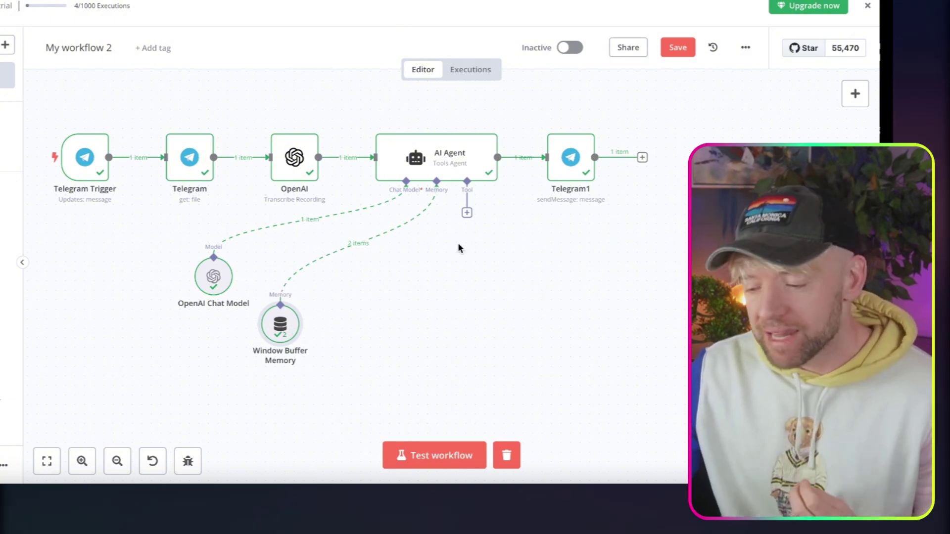
Add the SerpApi (Google Search) tool to the AI Agent and start a new SerpAPI credential.
left_click(467, 213)
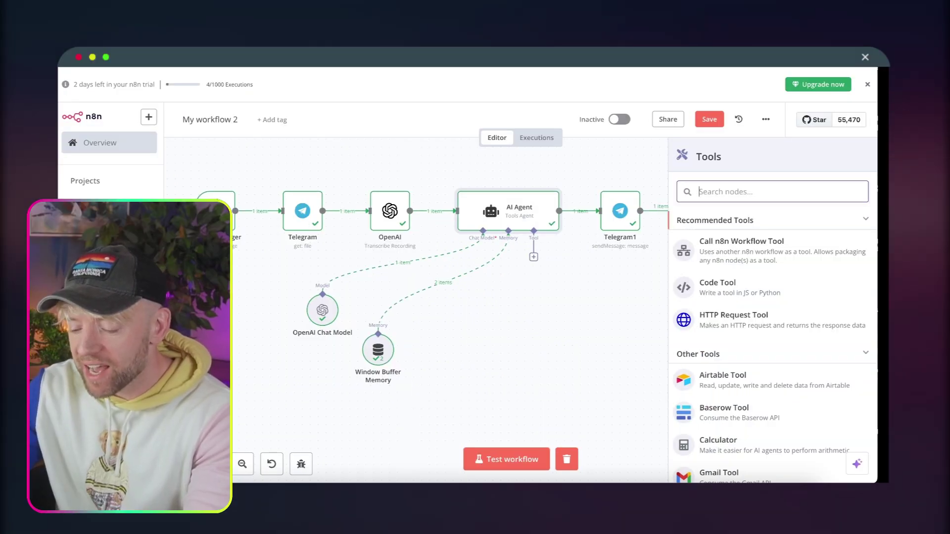
type("serp")
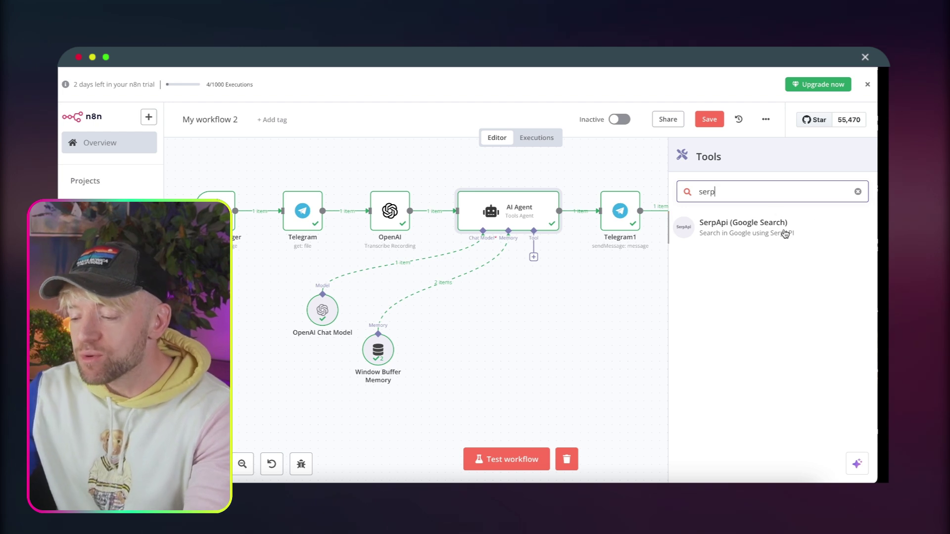
left_click(785, 233)
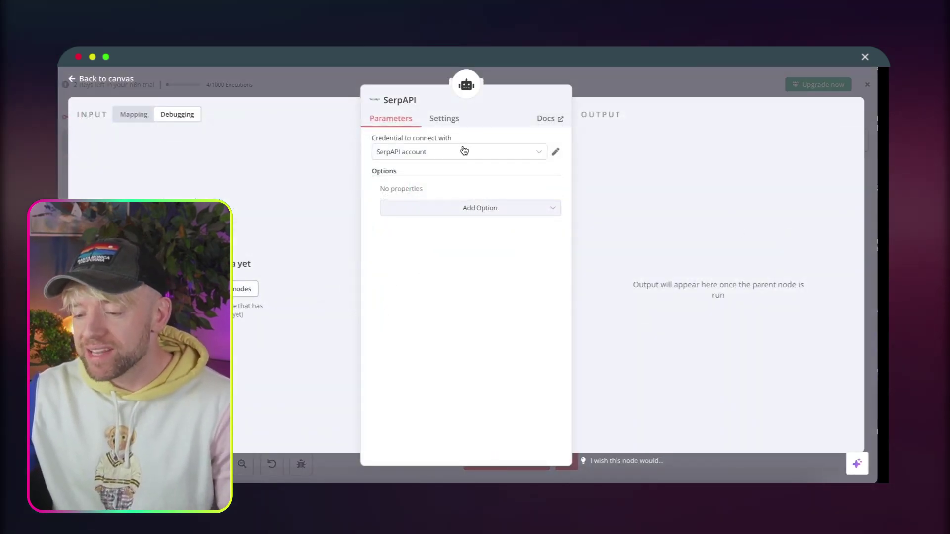
left_click(462, 151)
left_click(455, 207)
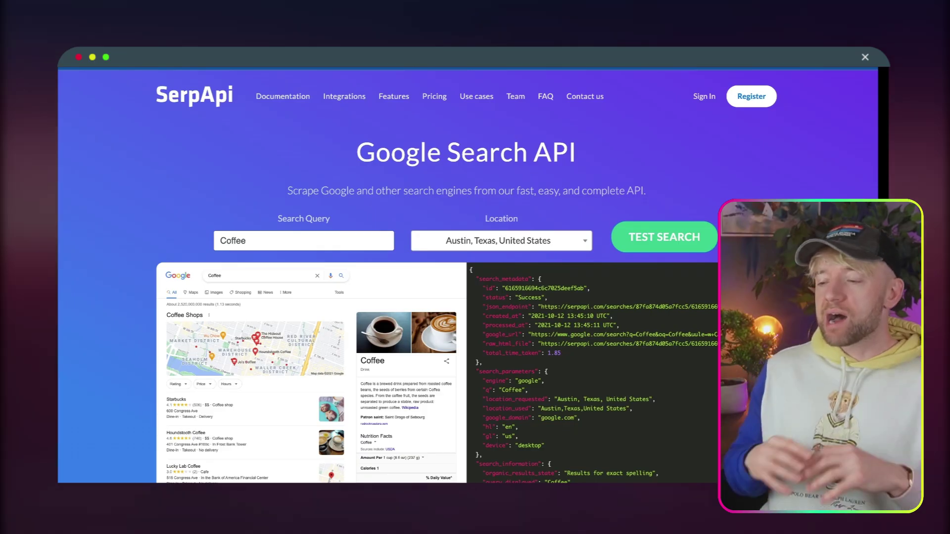
Open the SerpApi Register page to sign up for an account.
left_click(748, 98)
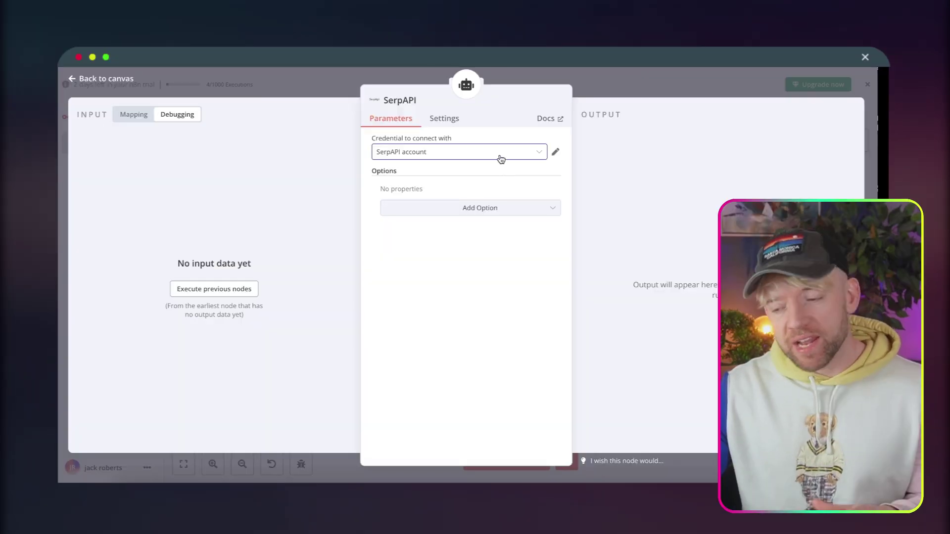
Keep 'SerpAPI account' as the tool's credential and move the SerpAPI node lower.
left_click(500, 159)
left_click(471, 192)
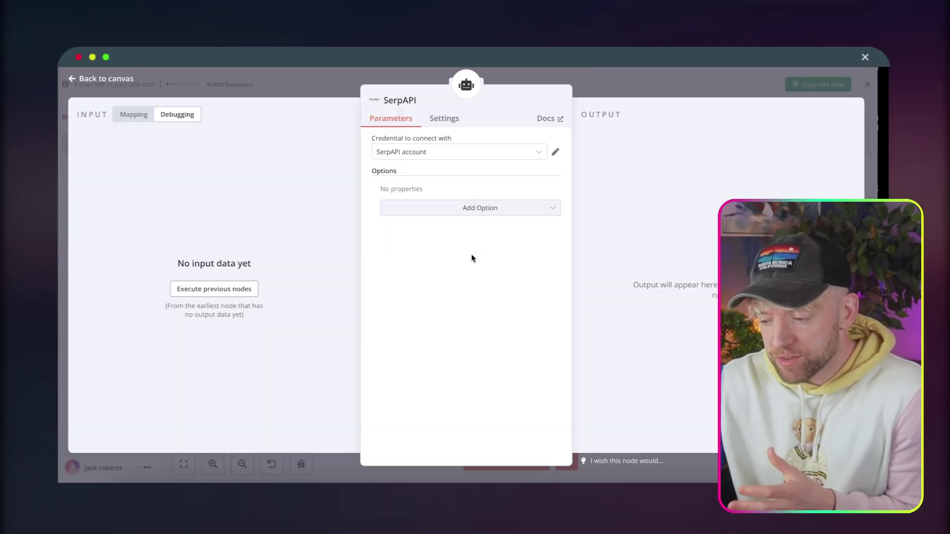
left_click(663, 84)
left_click_drag(532, 292, 514, 340)
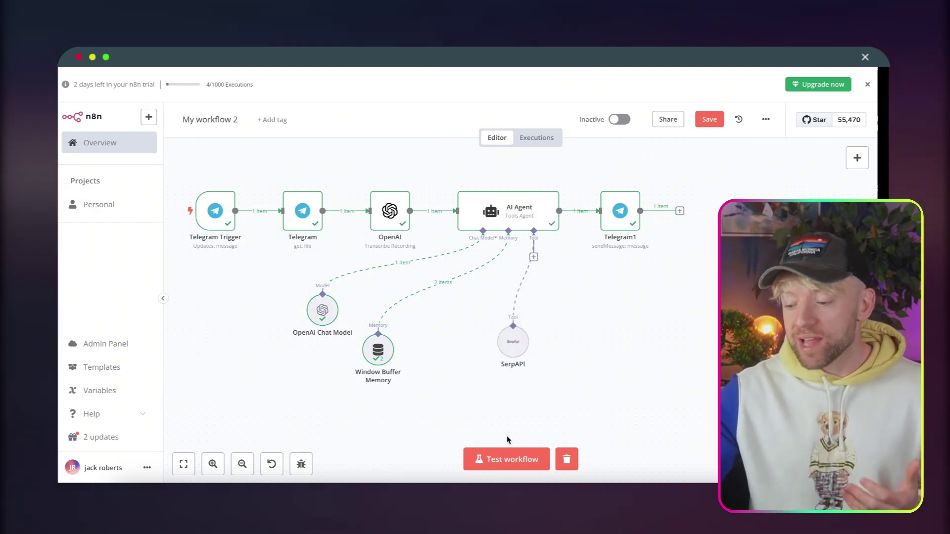
Test the workflow with a voice request and review the bot's list of Leeds coffee shops.
left_click(498, 456)
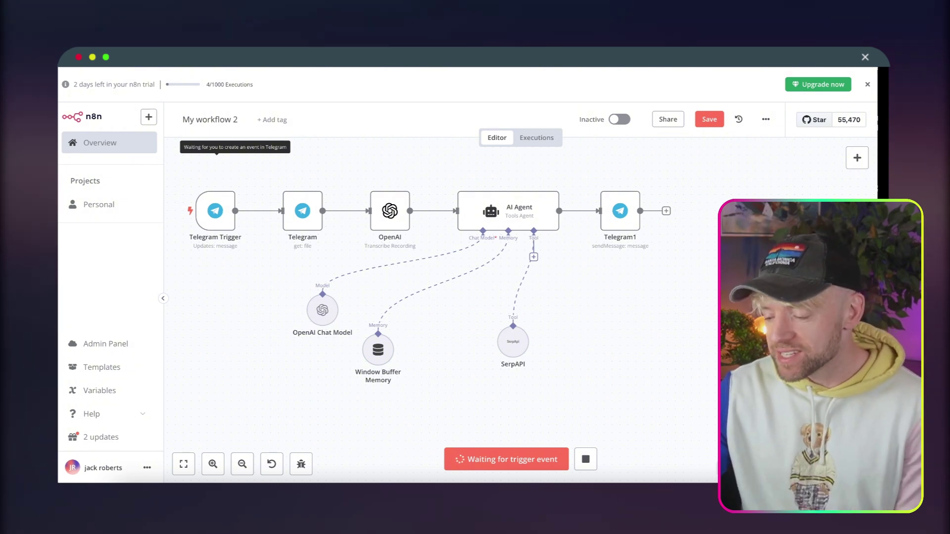
key("super+Tab")
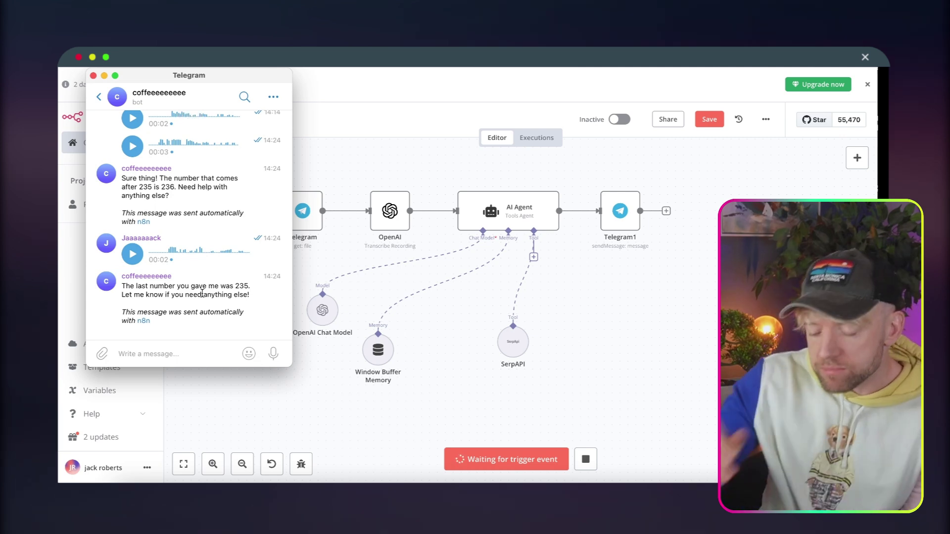
left_click_drag(273, 353, 277, 358)
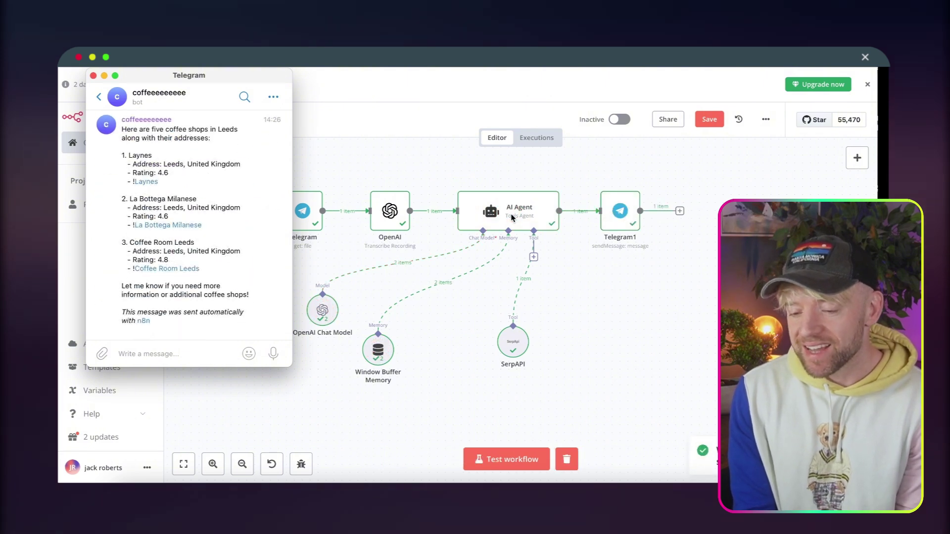
scroll(208, 223, "up", 1)
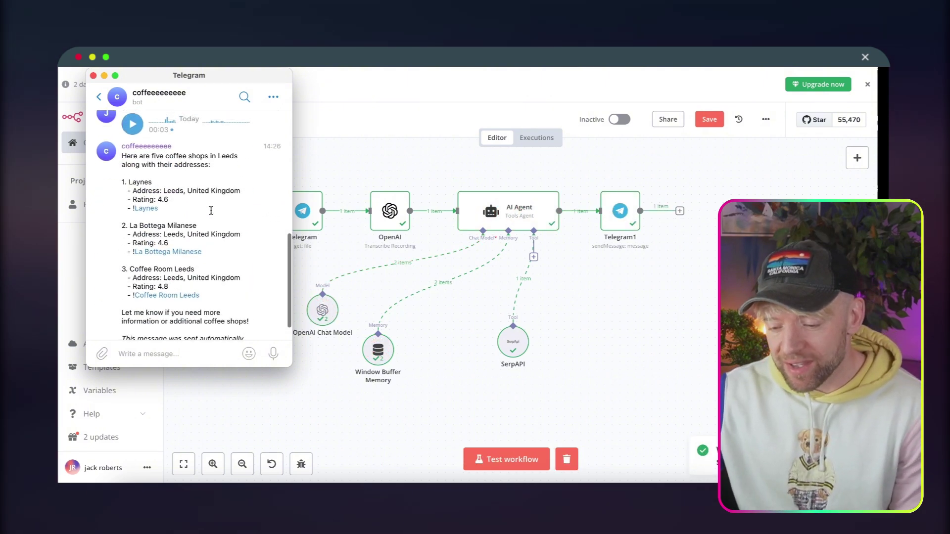
scroll(199, 238, "down", 1)
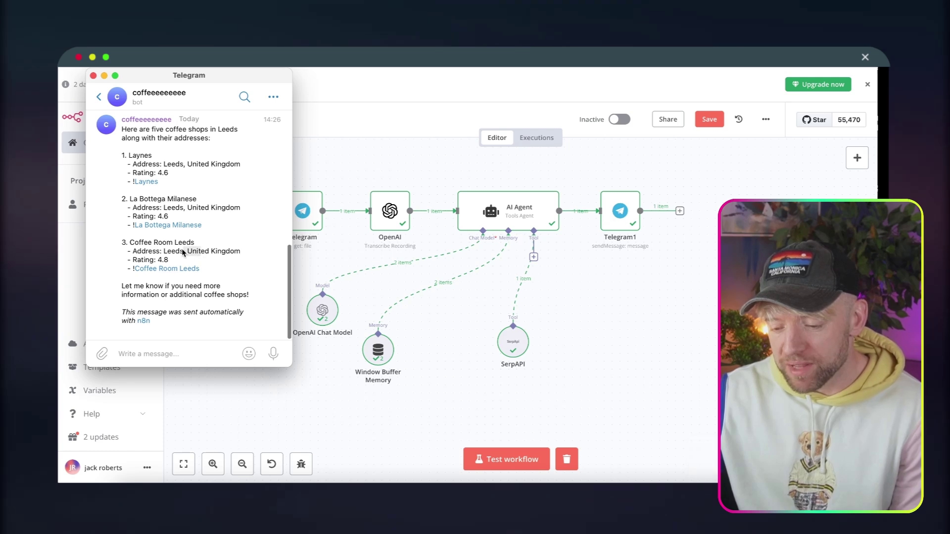
scroll(183, 253, "up", 1)
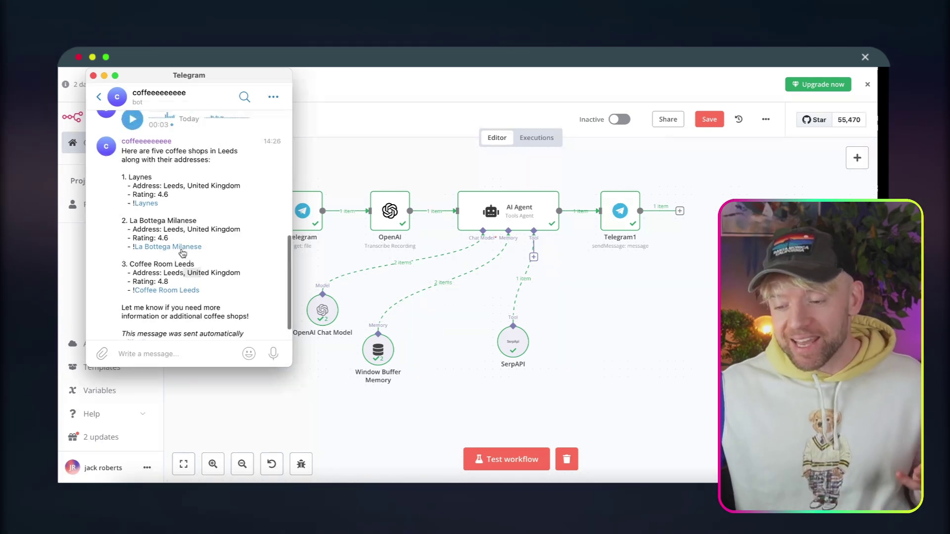
scroll(181, 232, "up", 1)
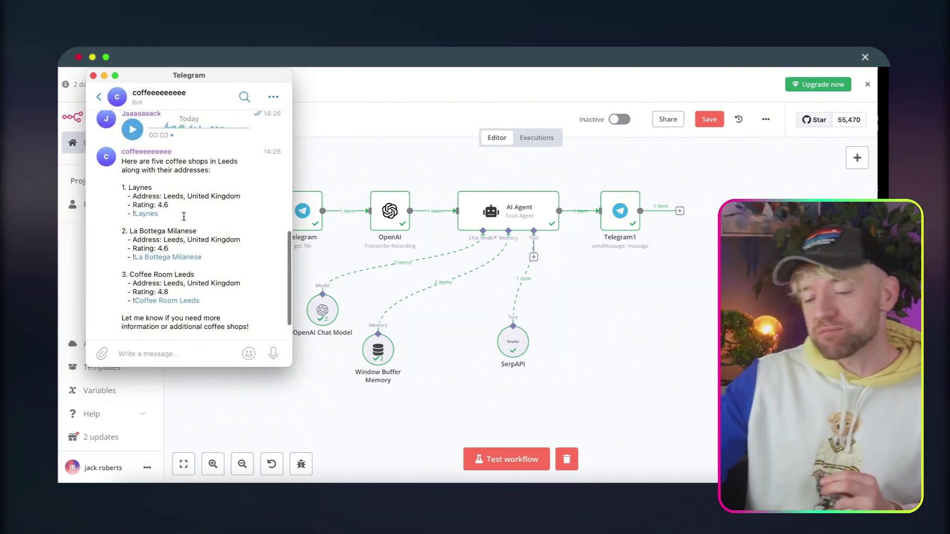
left_click_drag(197, 231, 157, 226)
left_click(174, 198)
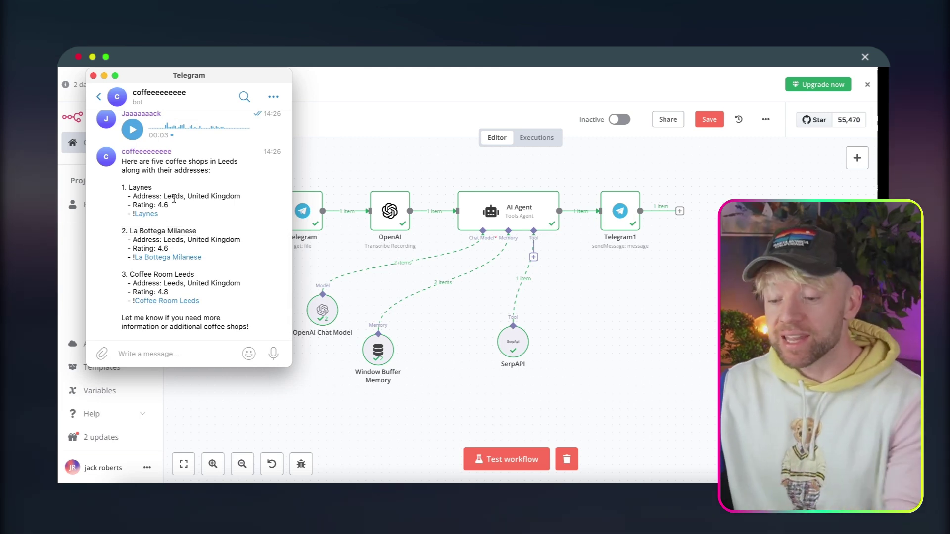
left_click(673, 337)
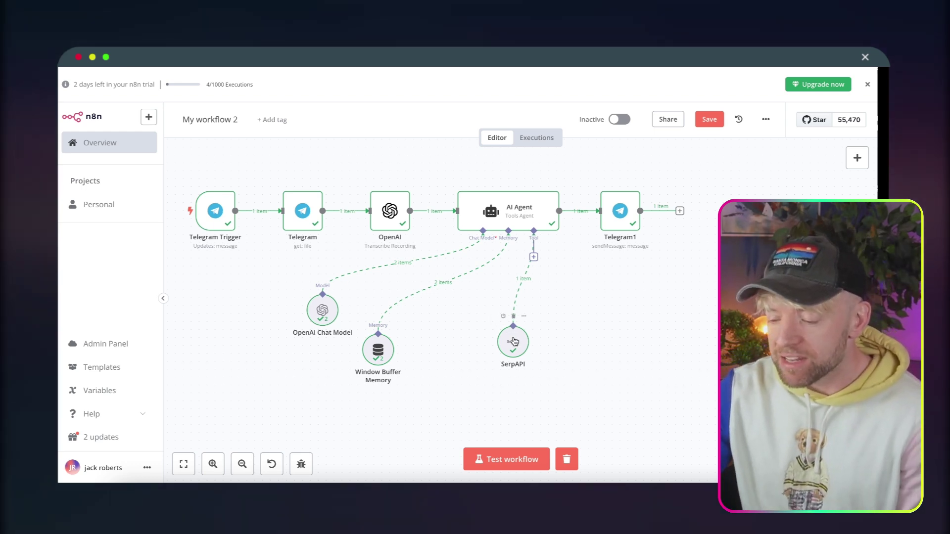
Shift the SerpAPI node aside and add a Google Calendar Tool found by searching 'google cal'.
left_click_drag(515, 341, 449, 370)
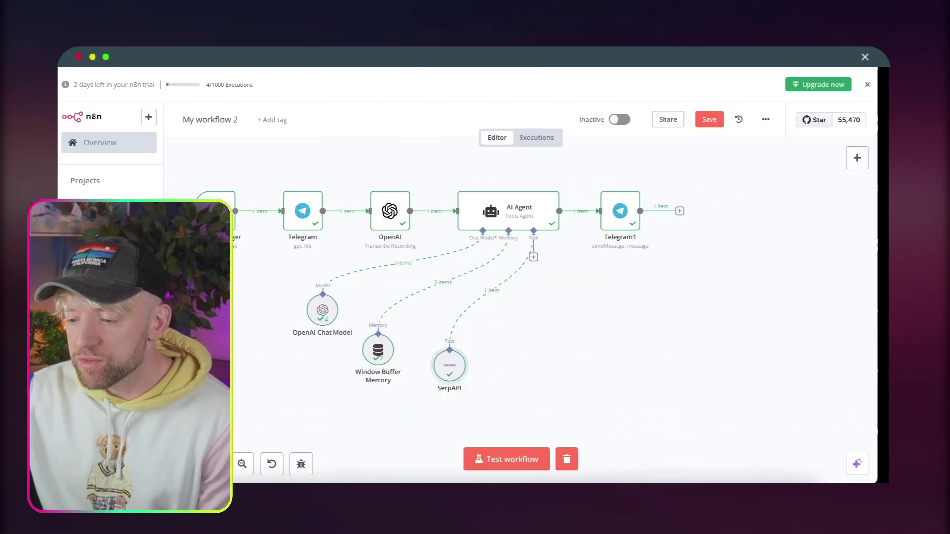
left_click(533, 257)
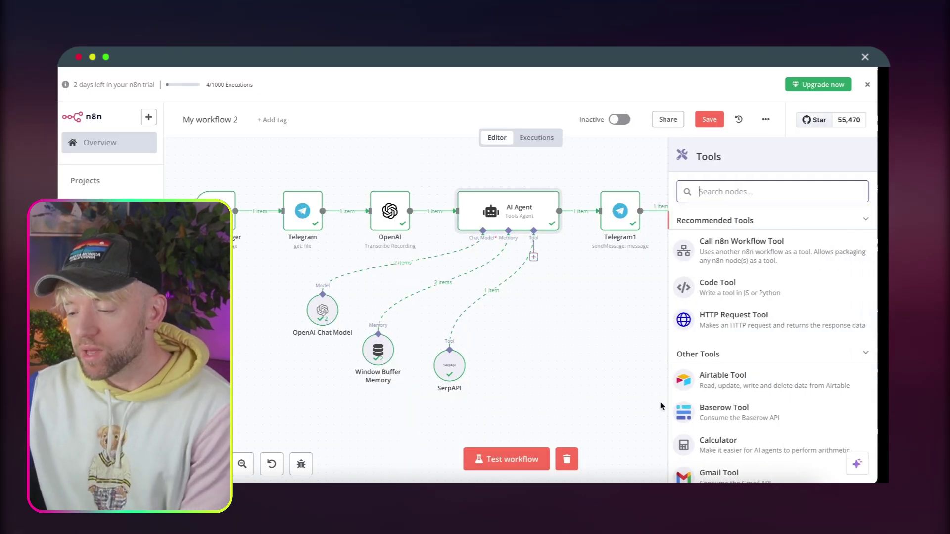
type("google")
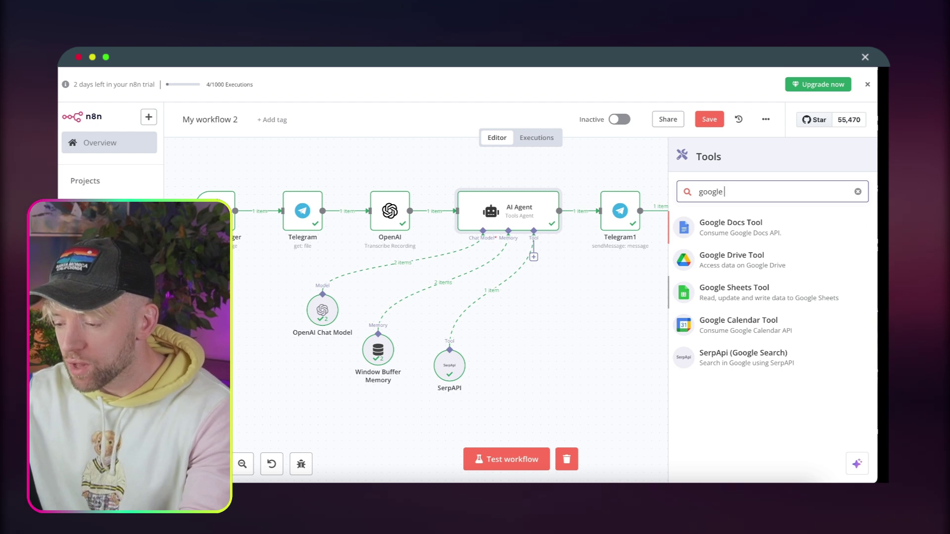
type(" cal")
left_click(714, 238)
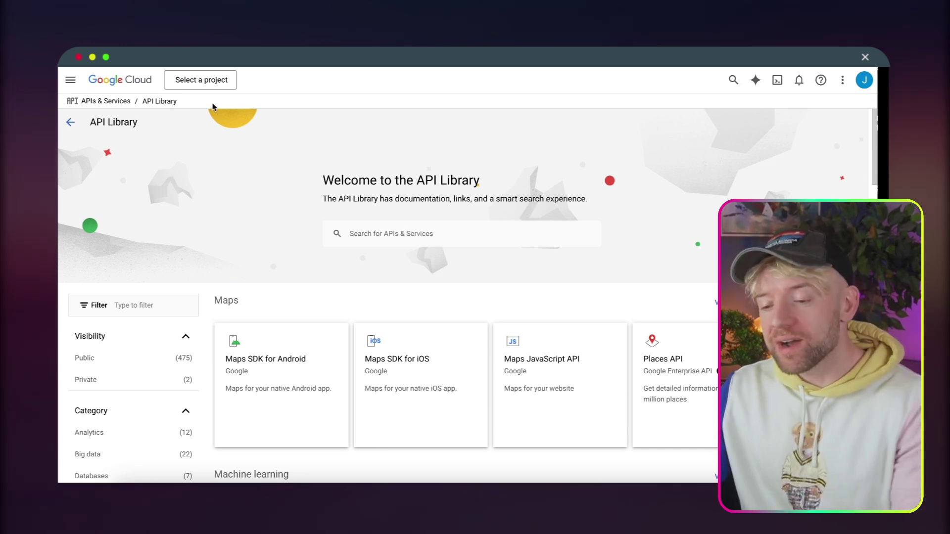
Create a new project named BuildTogether and switch to it.
left_click(207, 83)
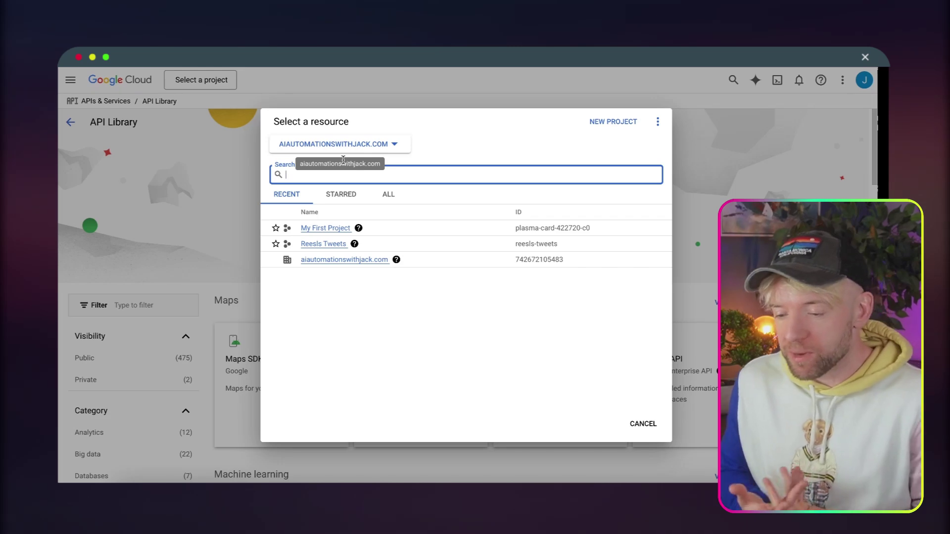
left_click(613, 122)
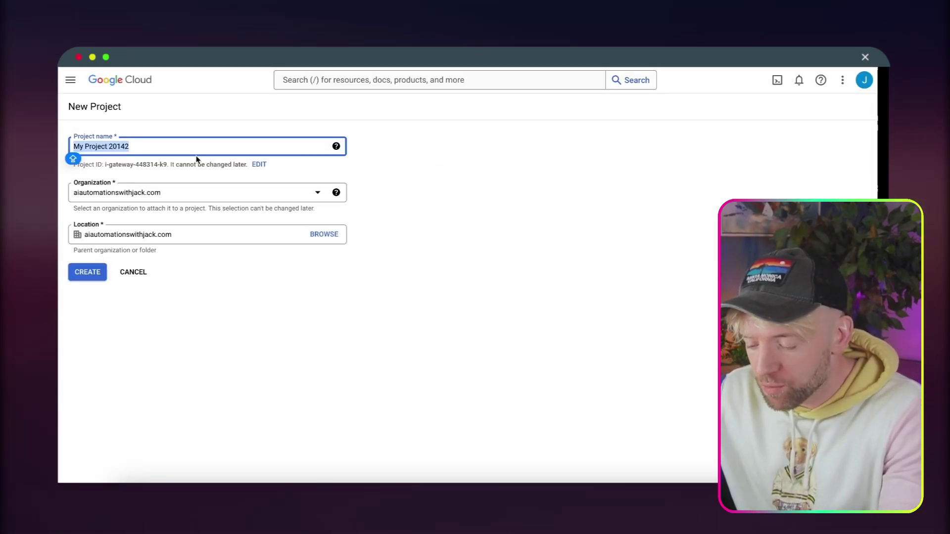
type("BuildTogetherrrrr")
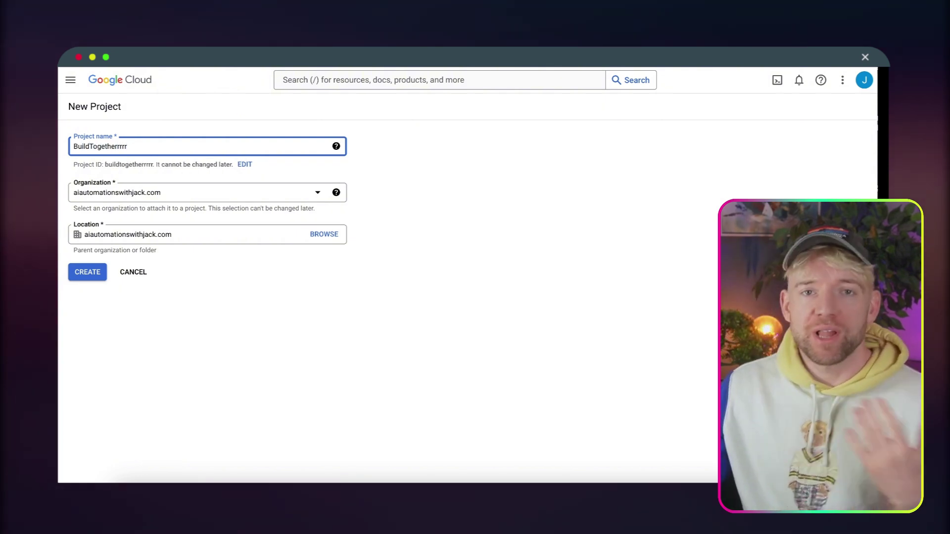
left_click(193, 286)
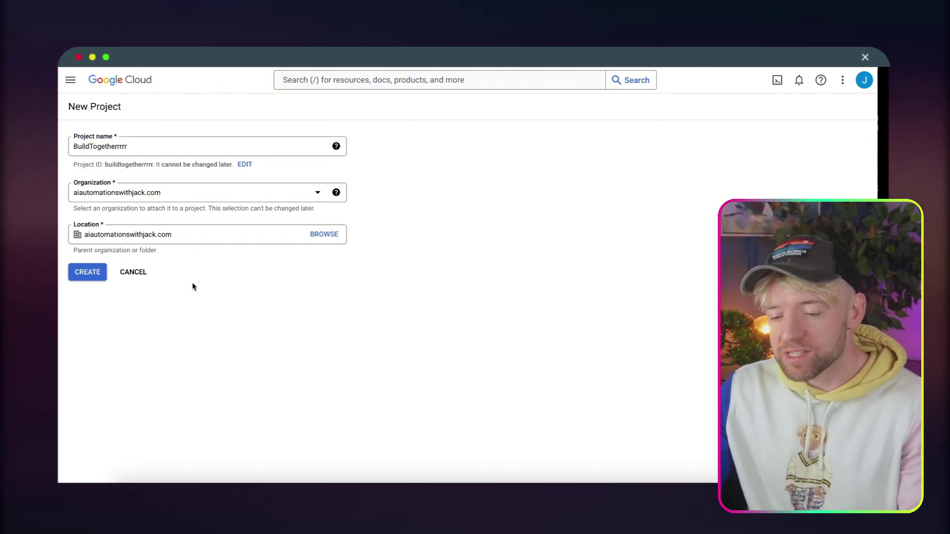
left_click(88, 271)
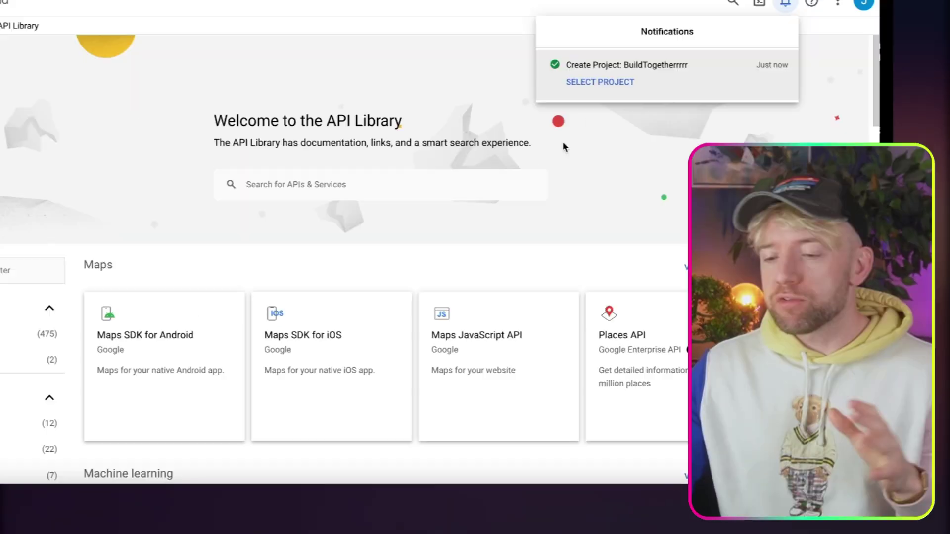
left_click(618, 83)
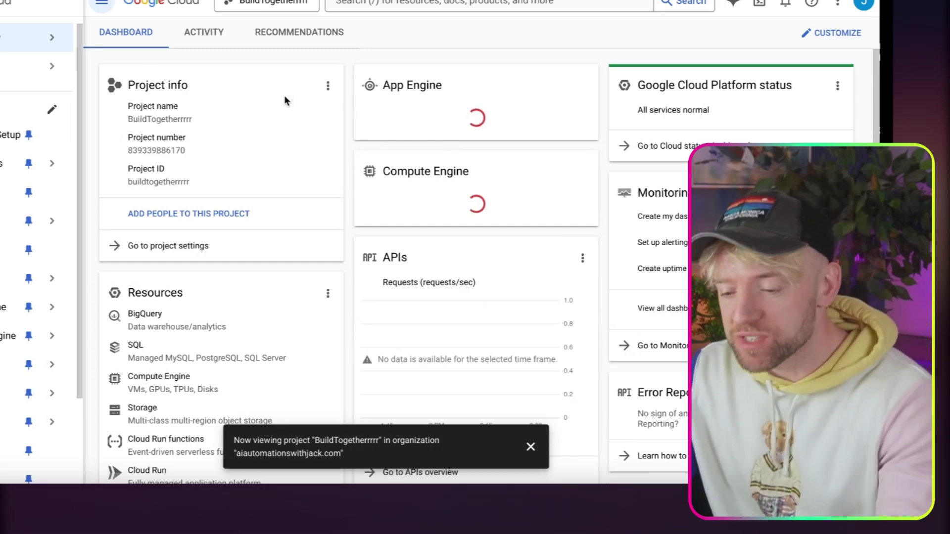
Go to the Explore and enable APIs page from Getting Started.
left_click(0, 1)
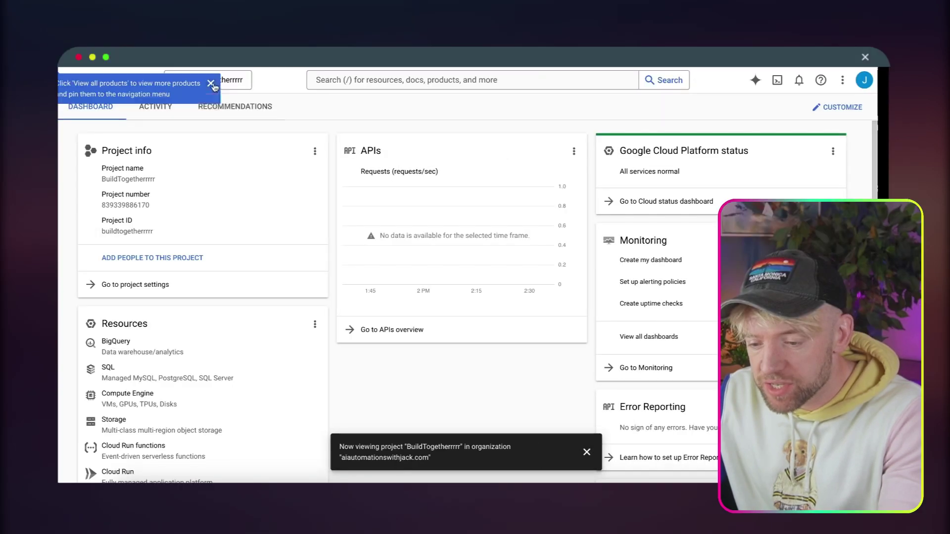
left_click(211, 84)
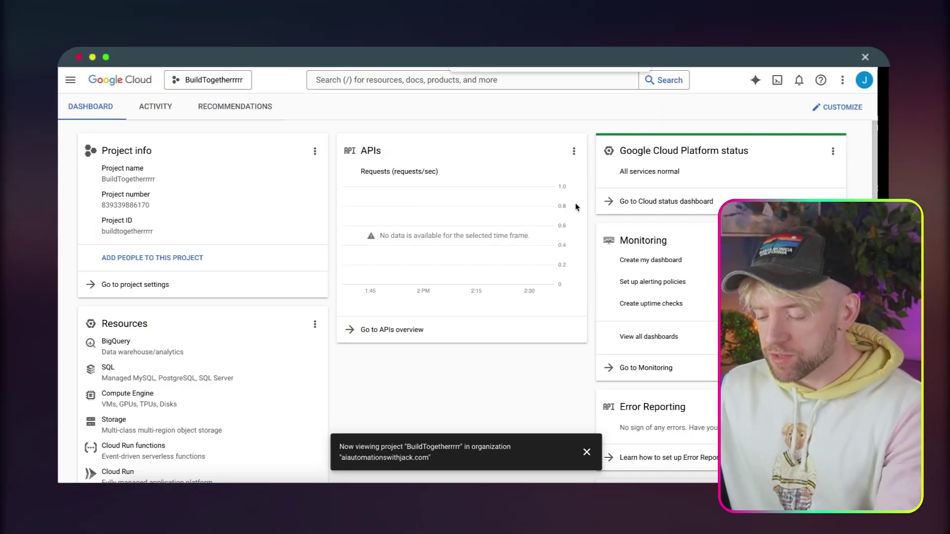
scroll(576, 207, "down", 5)
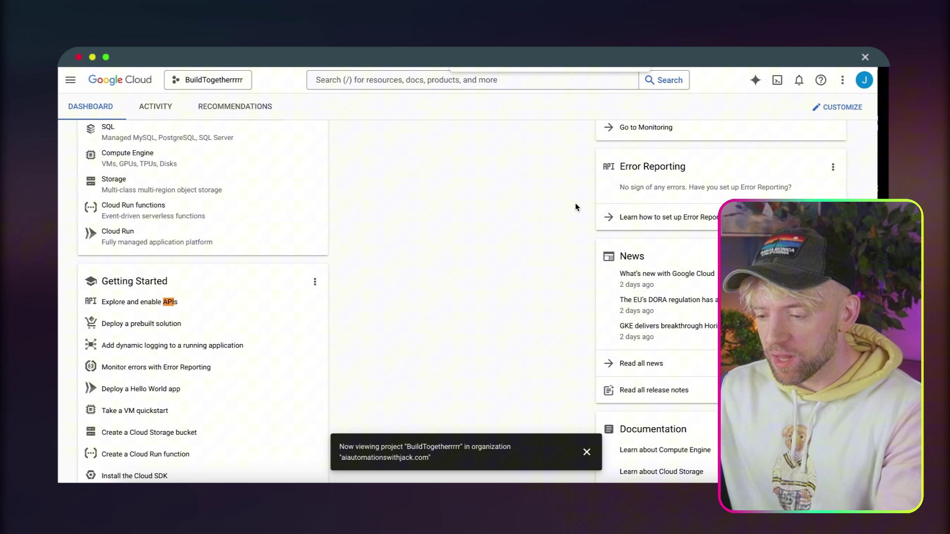
left_click(157, 305)
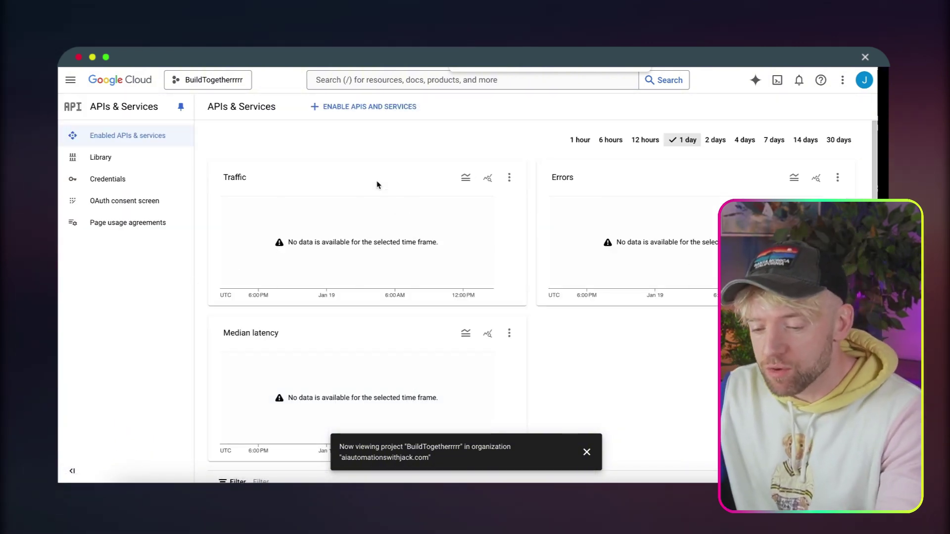
Start an OAuth consent screen registration with External user type.
left_click(141, 205)
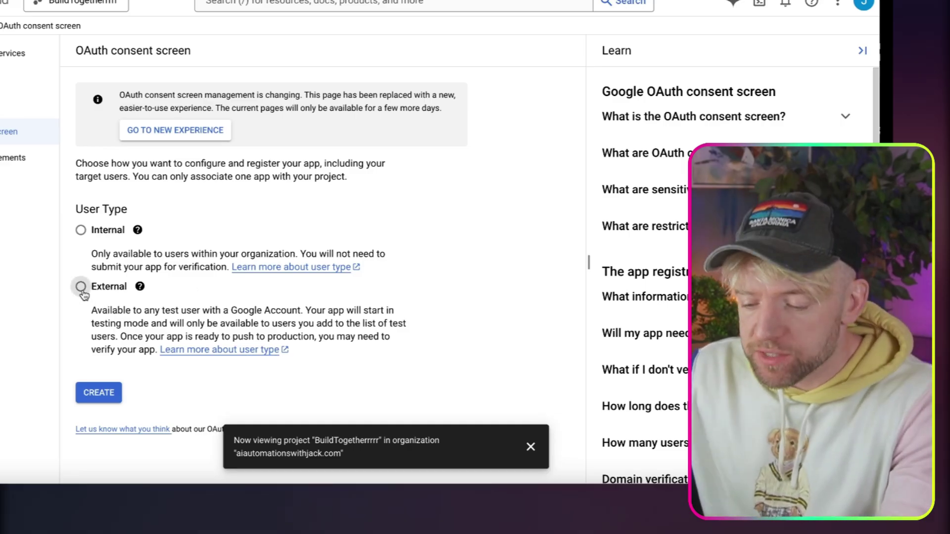
left_click(212, 318)
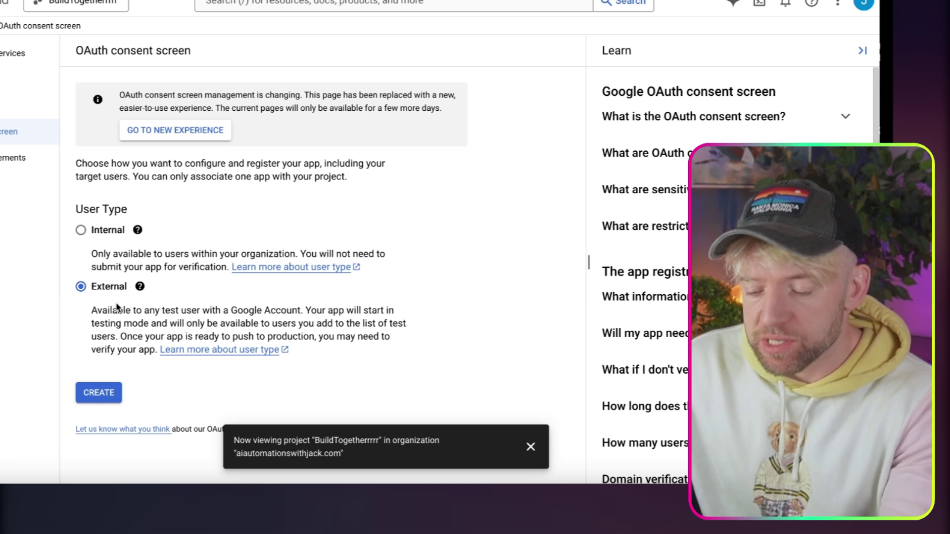
left_click(99, 392)
left_click(531, 447)
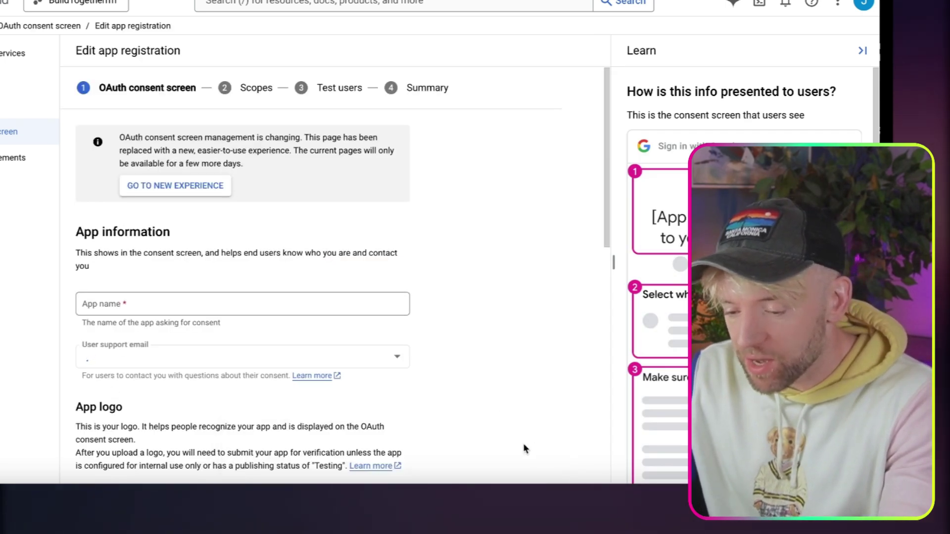
Name the app n8nBuildTogether, set the support email, and add authorized domain n8n.cloud.
left_click(241, 305)
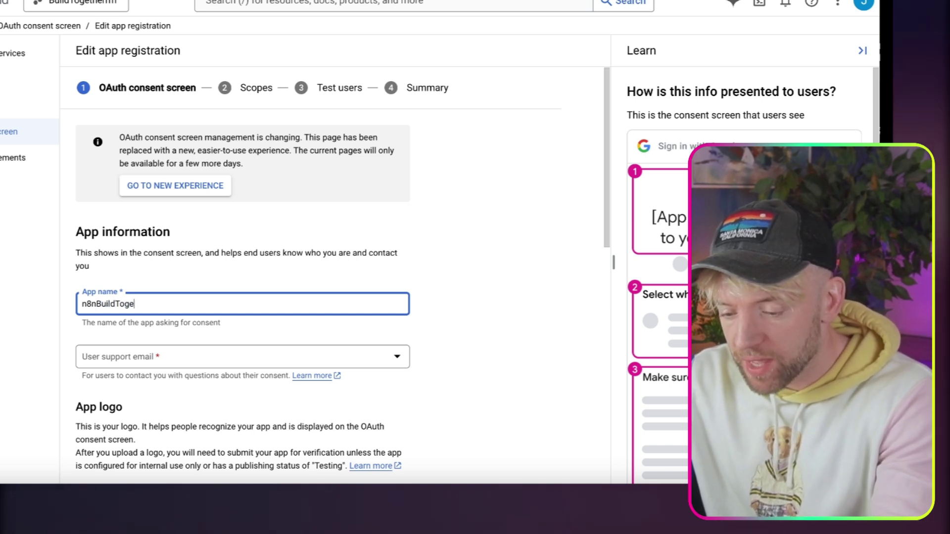
left_click(203, 362)
left_click(202, 365)
scroll(432, 304, "down", 8)
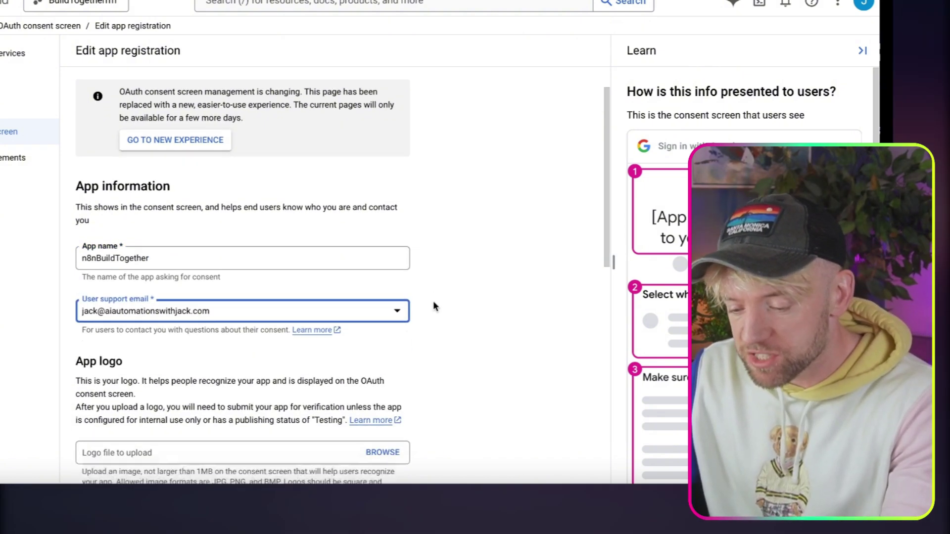
scroll(432, 301, "down", 3)
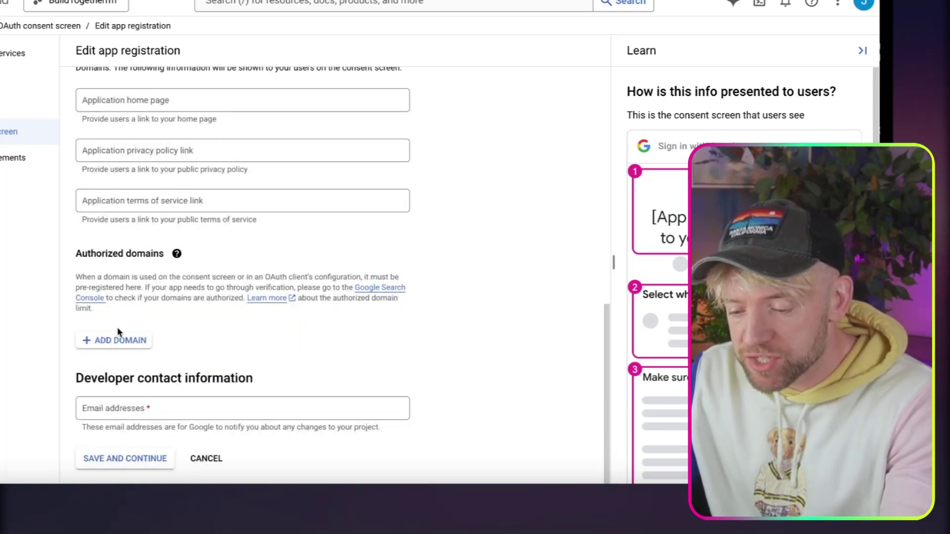
left_click(117, 339)
scroll(172, 329, "down", 1)
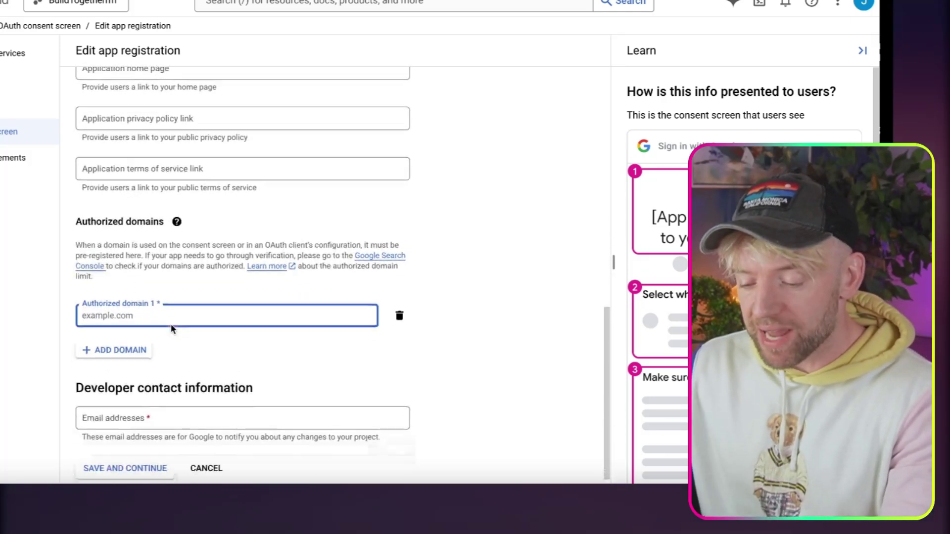
type("n8n.cloud")
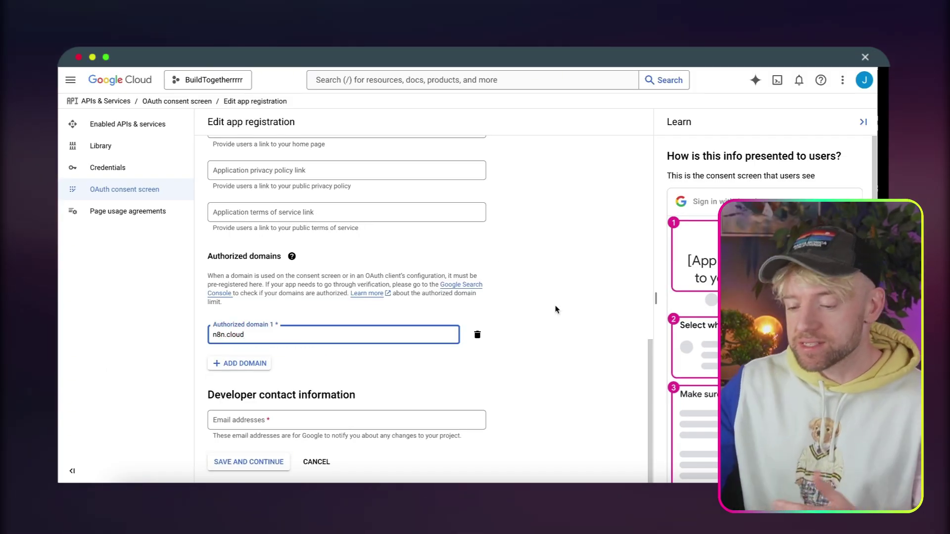
left_click(564, 350)
Reconfirm the user support email, enter the developer contact email, and save and continue.
scroll(319, 379, "up", 4)
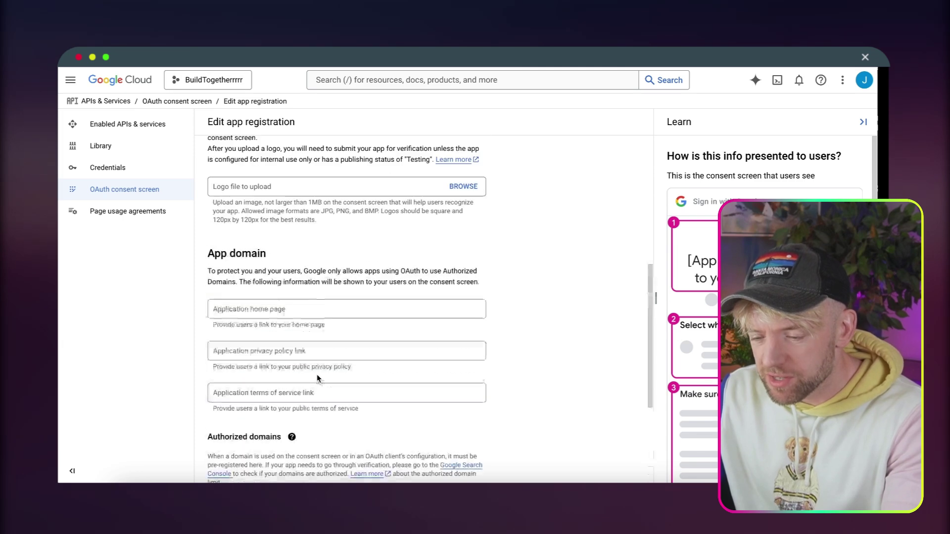
scroll(317, 378, "up", 6)
left_click(281, 374)
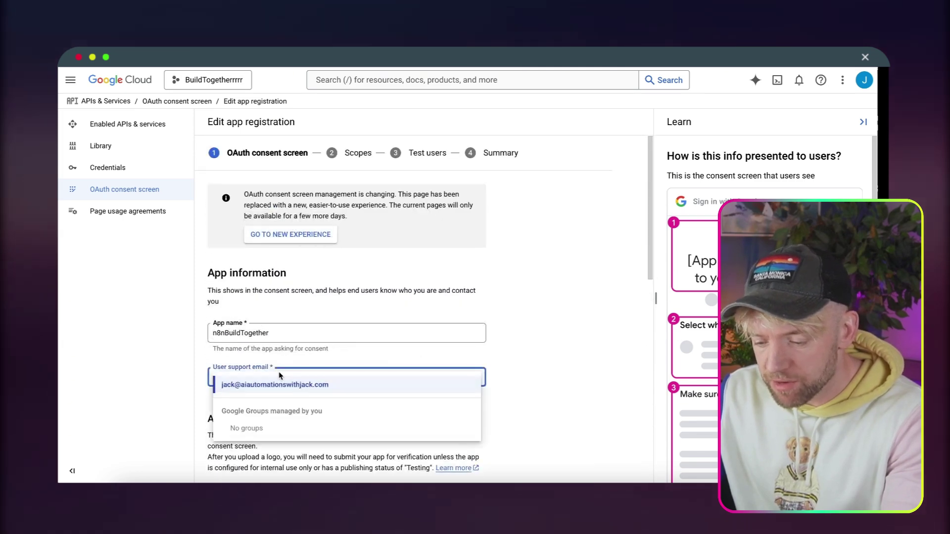
left_click(283, 386)
scroll(280, 415, "down", 10)
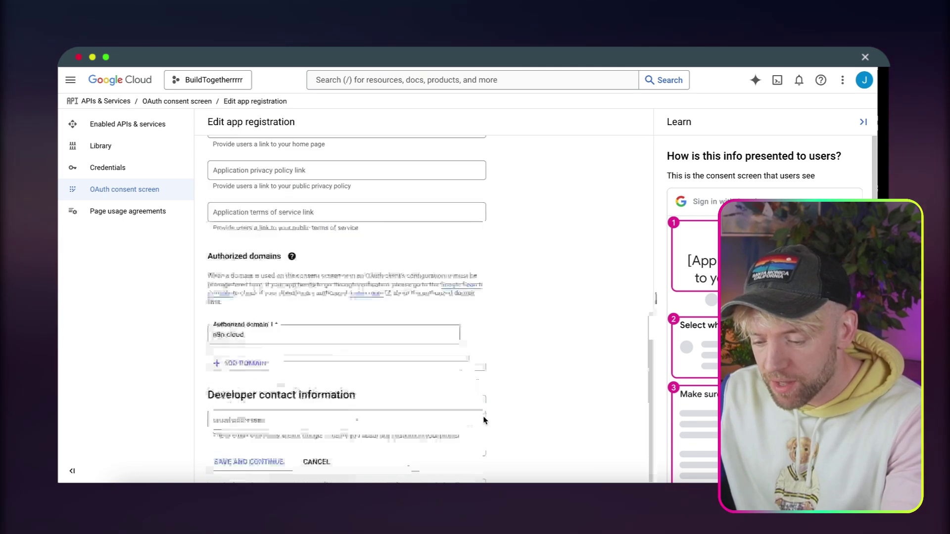
left_click(278, 420)
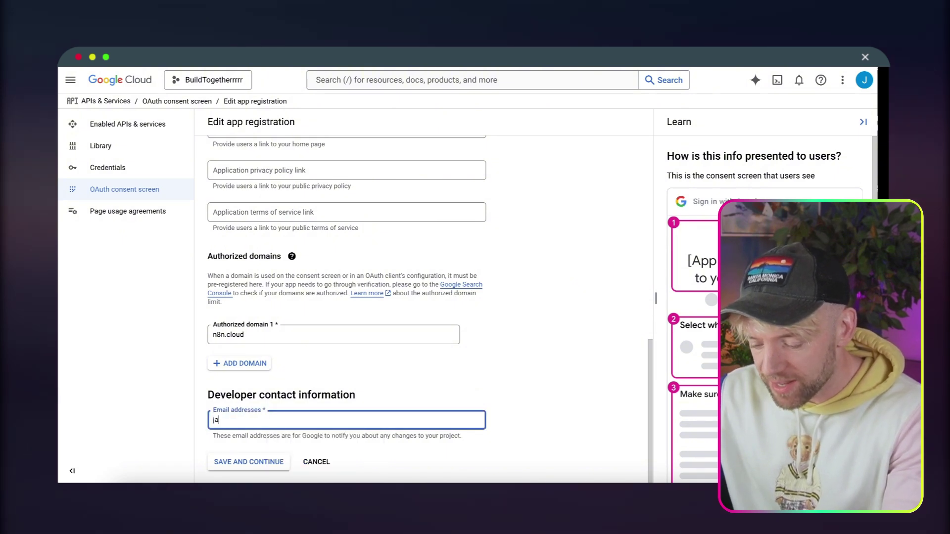
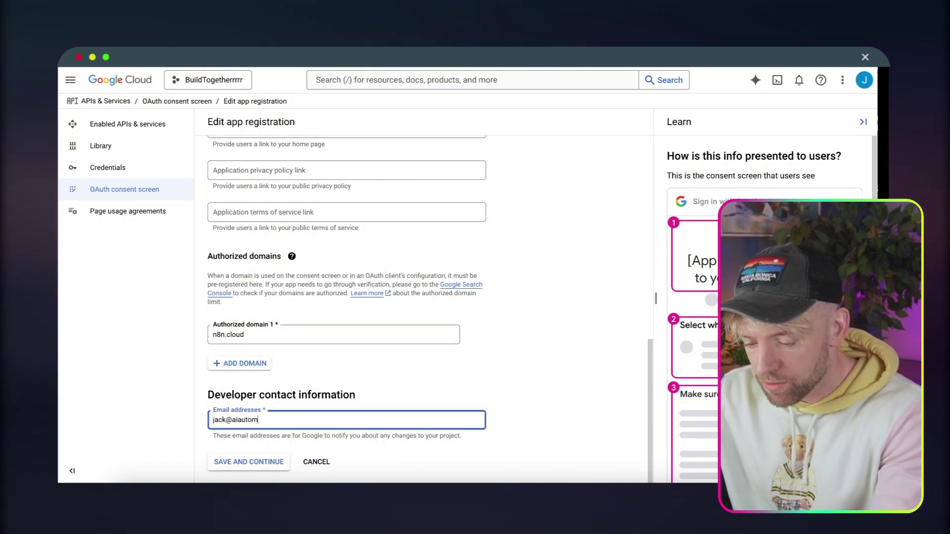
key("Return")
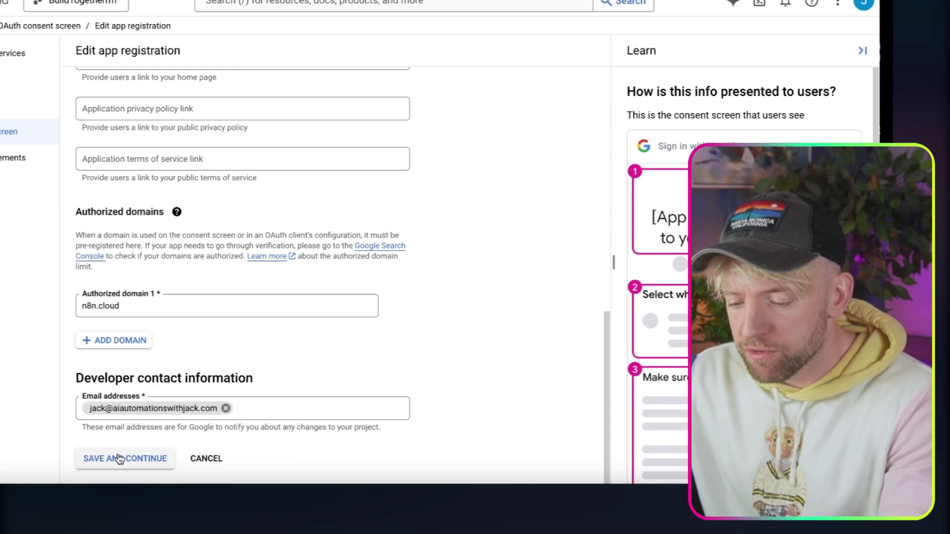
left_click(119, 459)
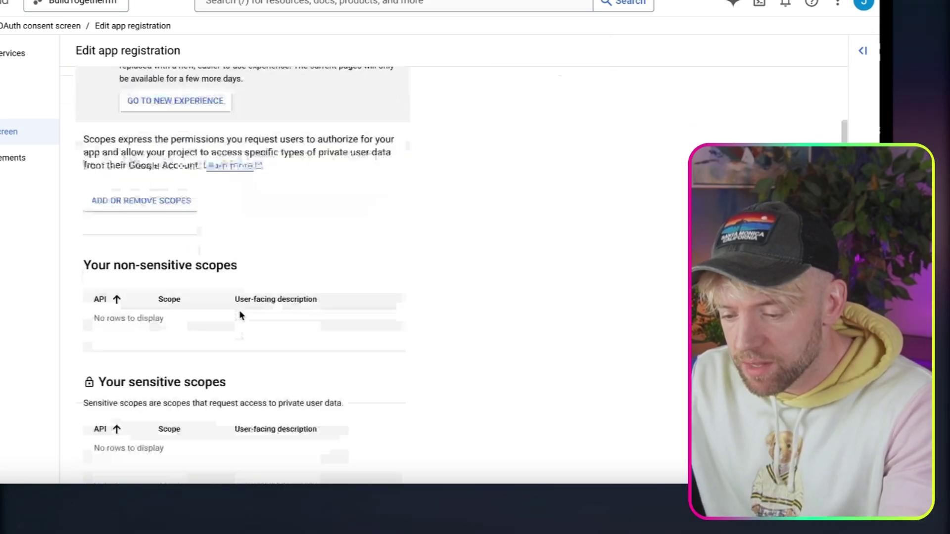
Skip scopes and add your own account e-mail as a test user.
scroll(241, 316, "down", 3)
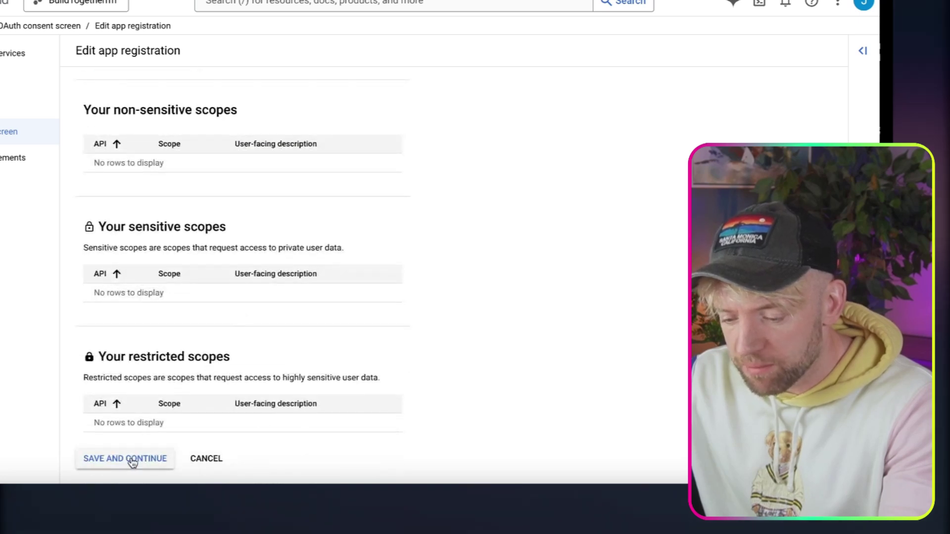
left_click(130, 458)
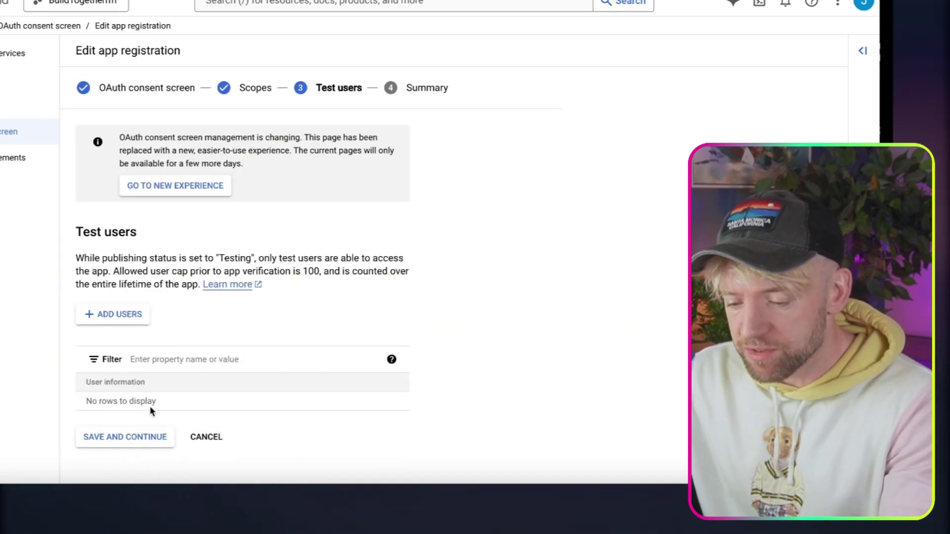
left_click(121, 315)
left_click(486, 129)
key("ctrl+v")
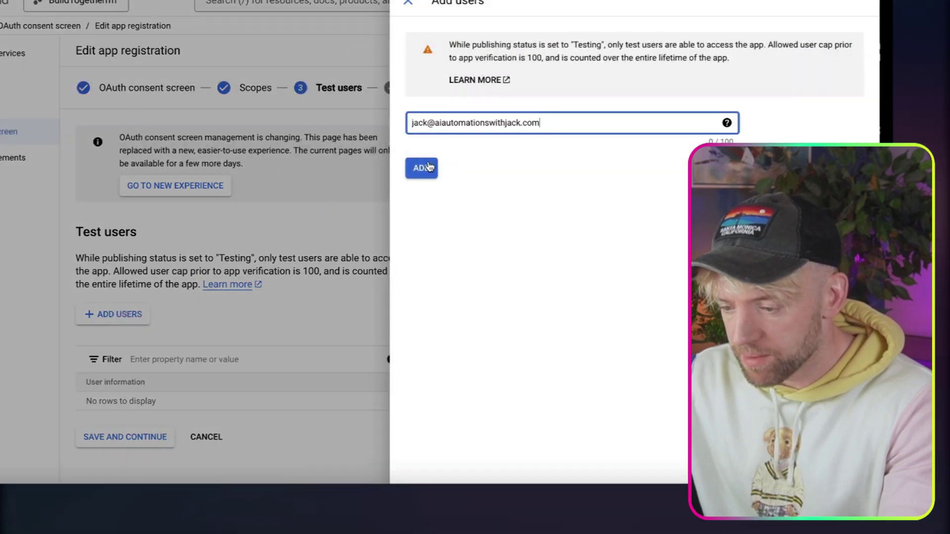
left_click(429, 168)
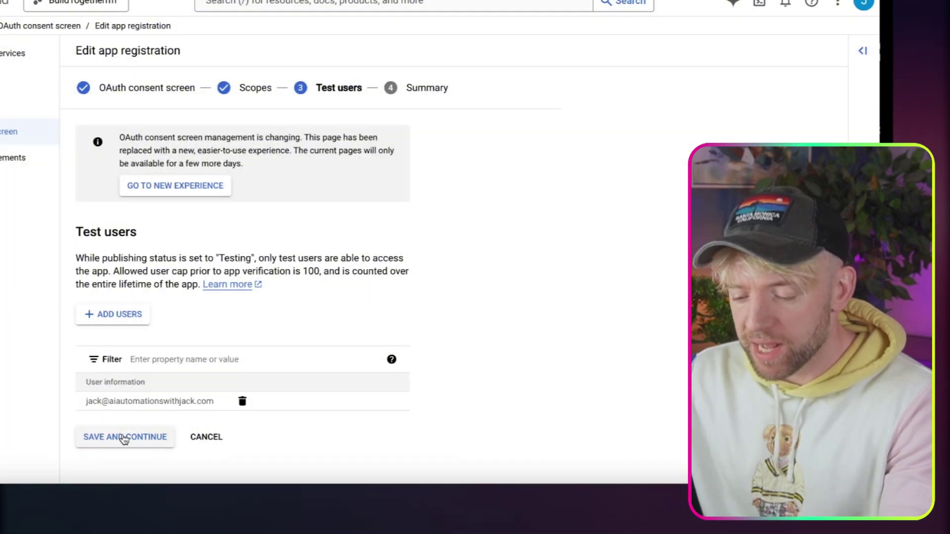
Save the test users and return to the OAuth consent screen dashboard.
left_click(124, 438)
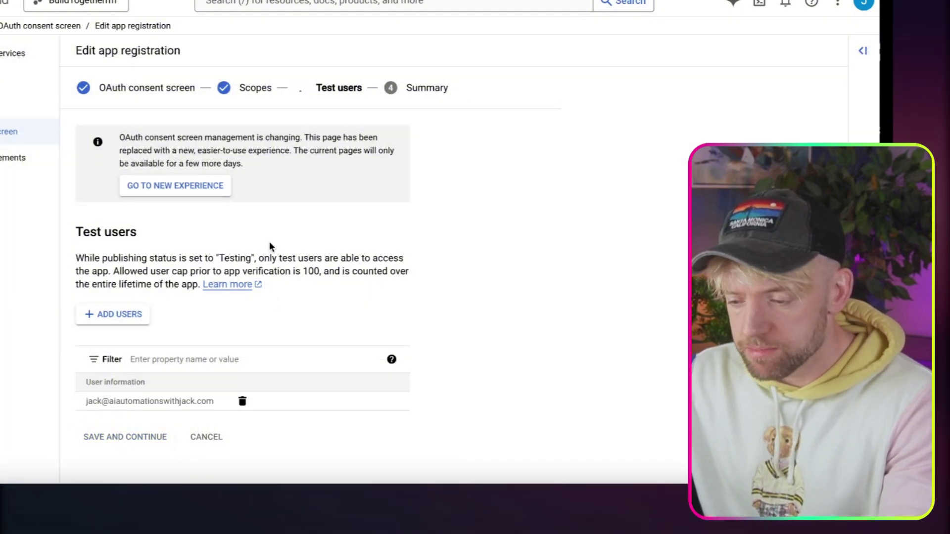
scroll(269, 243, "down", 10)
scroll(269, 246, "down", 1)
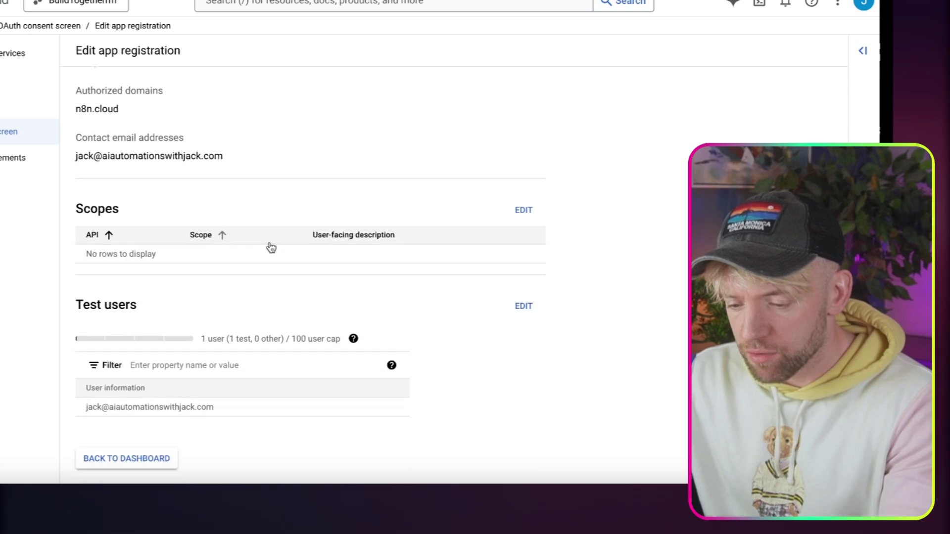
left_click(157, 465)
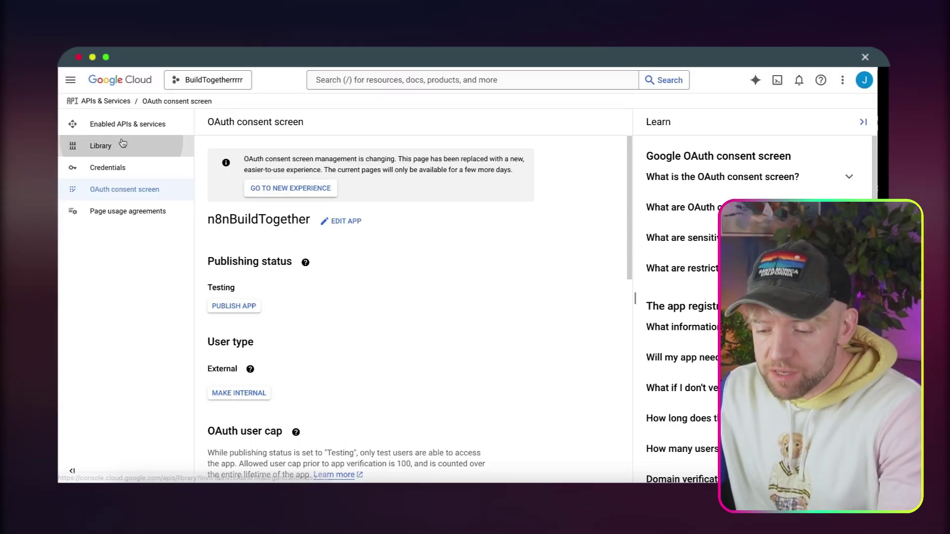
Find the Google Drive API in the library and enable it.
left_click(123, 145)
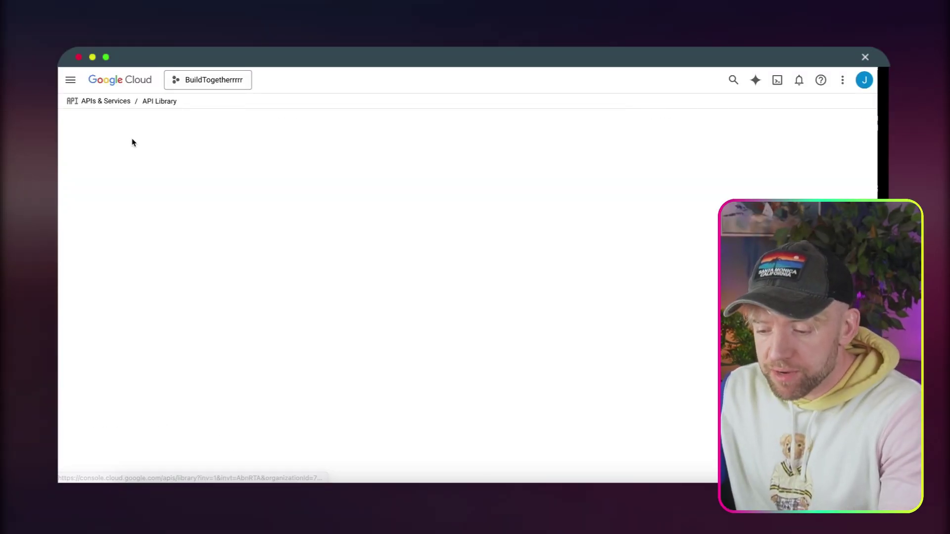
left_click(345, 232)
type("g")
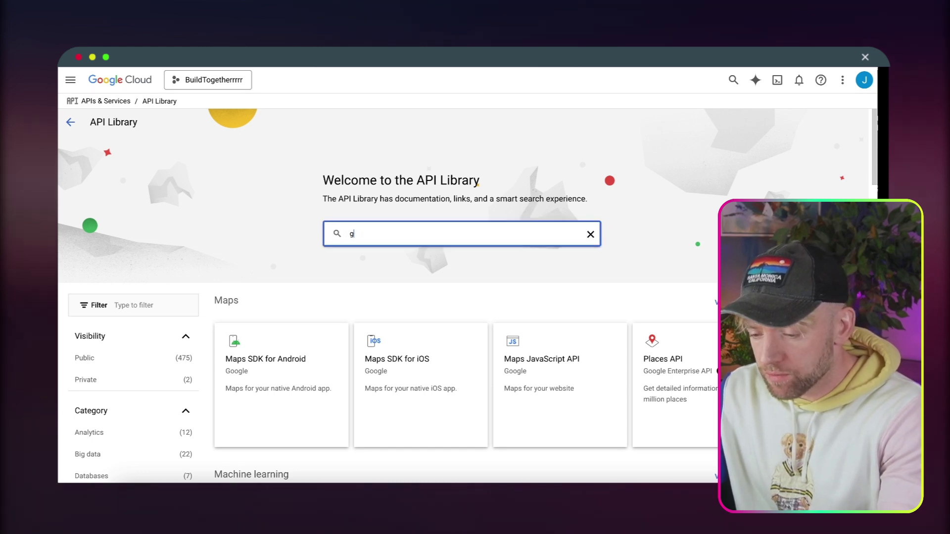
type("oogle drive")
key("Return")
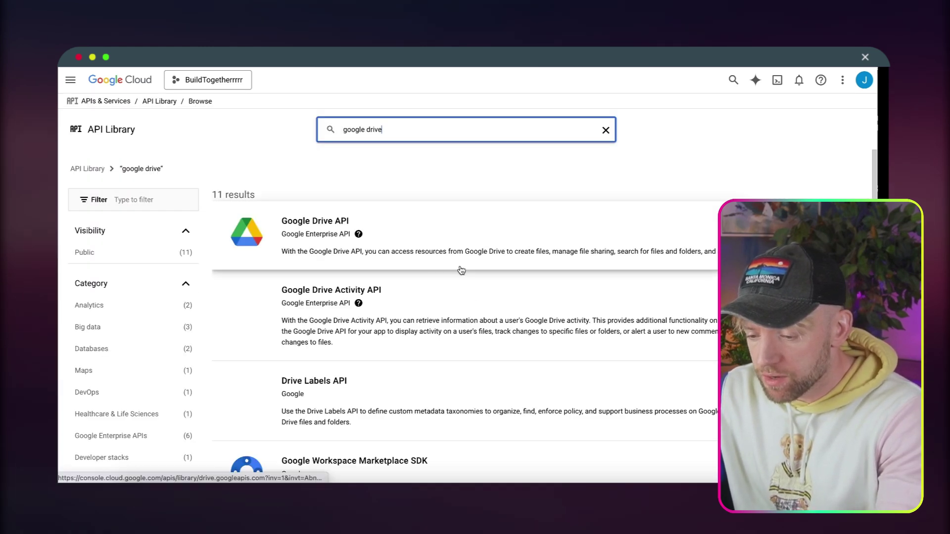
left_click(407, 222)
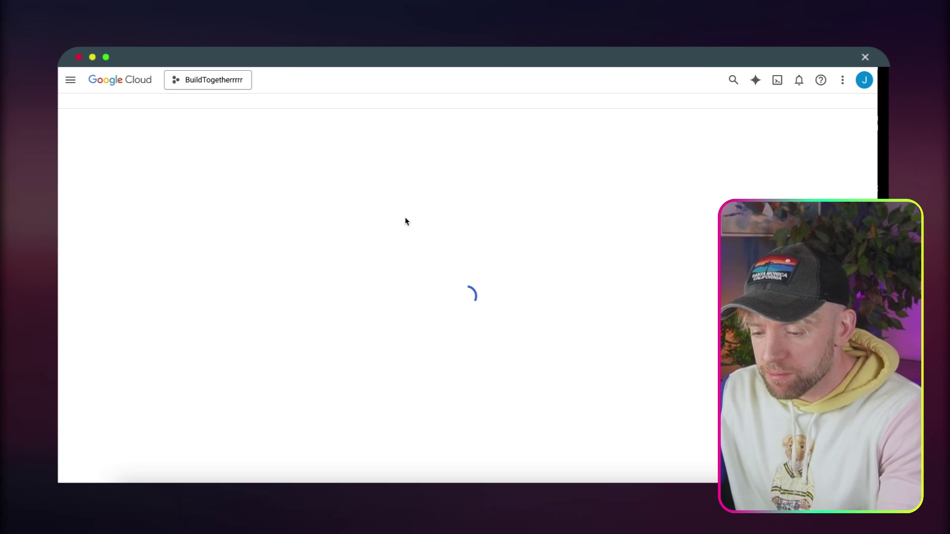
left_click(178, 219)
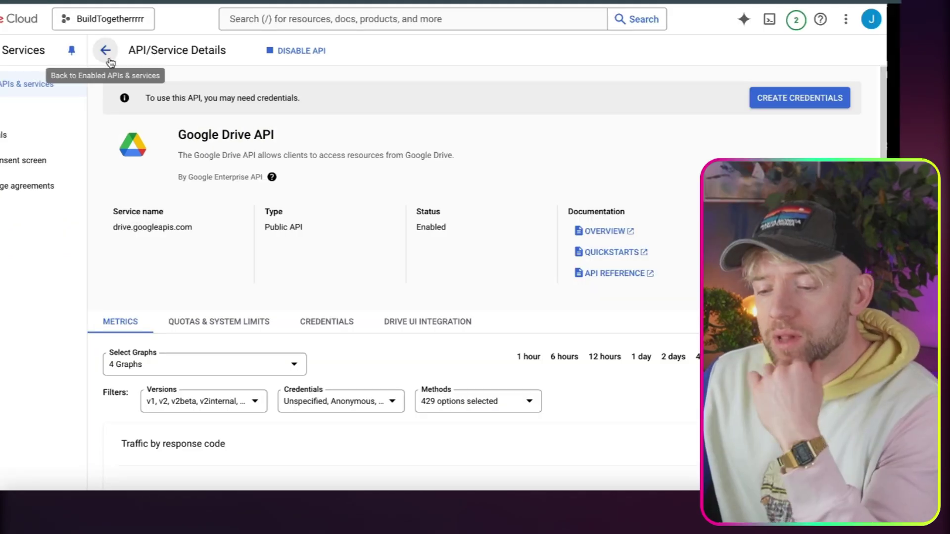
Find the Gmail API in the library and enable it.
left_click(210, 109)
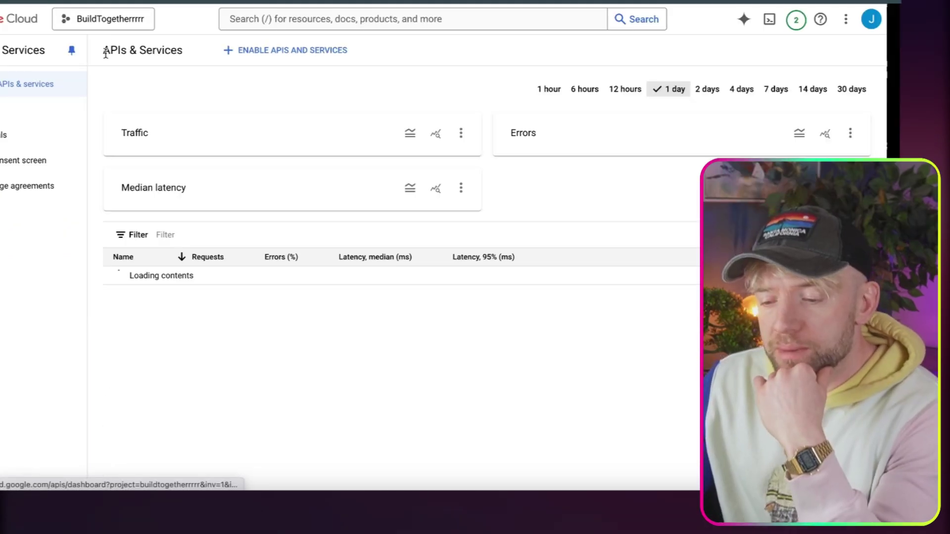
left_click(12, 109)
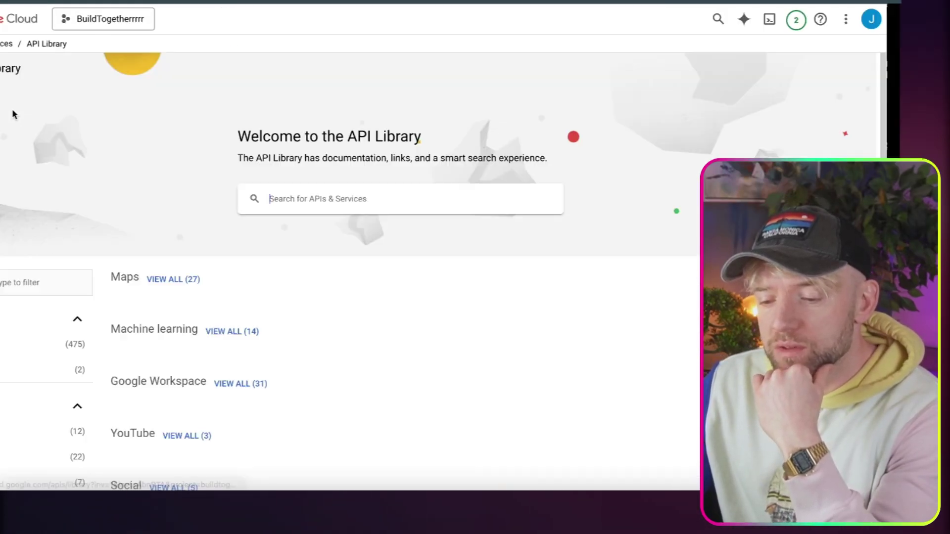
left_click(276, 198)
type("gmail")
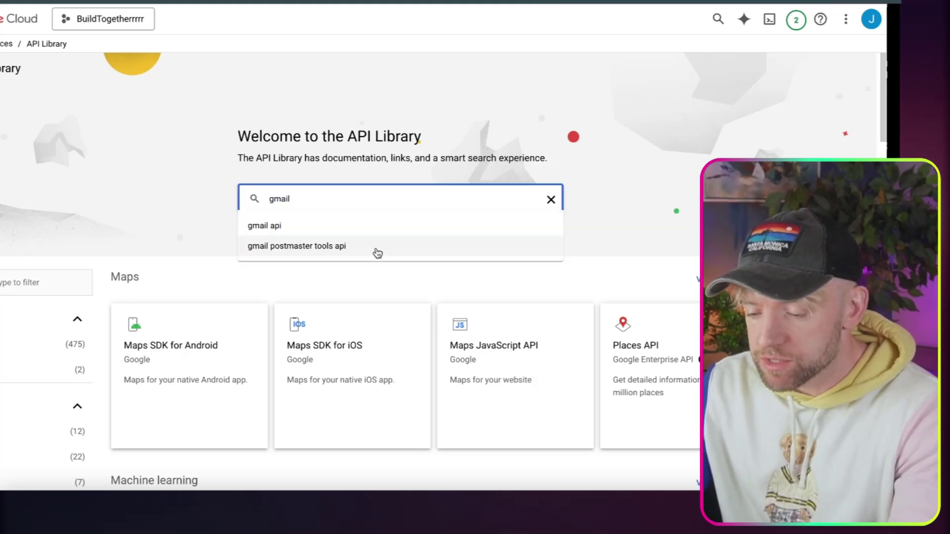
left_click(352, 231)
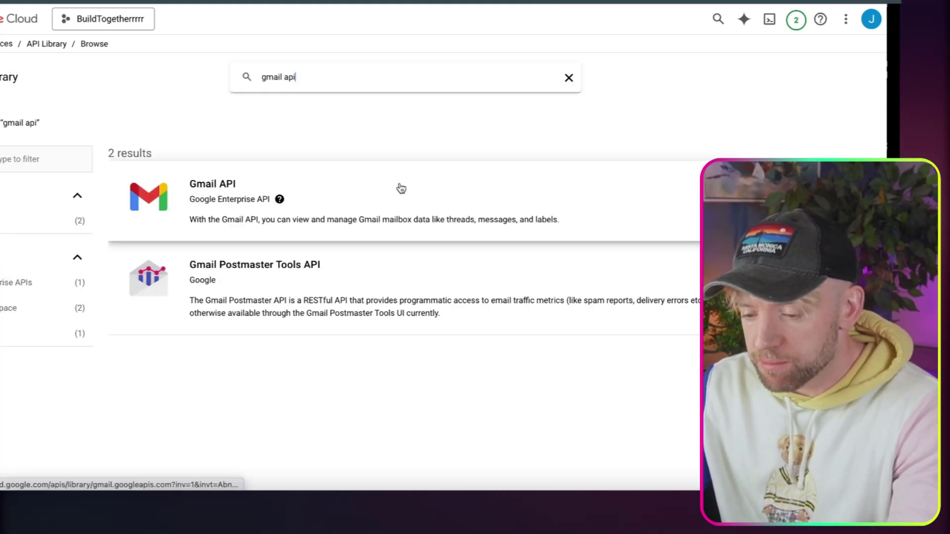
left_click(378, 186)
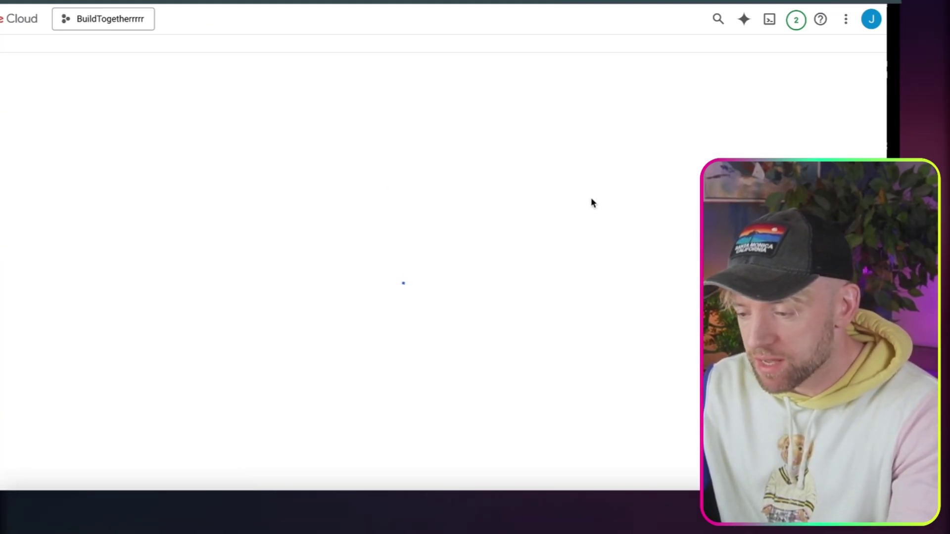
left_click(69, 181)
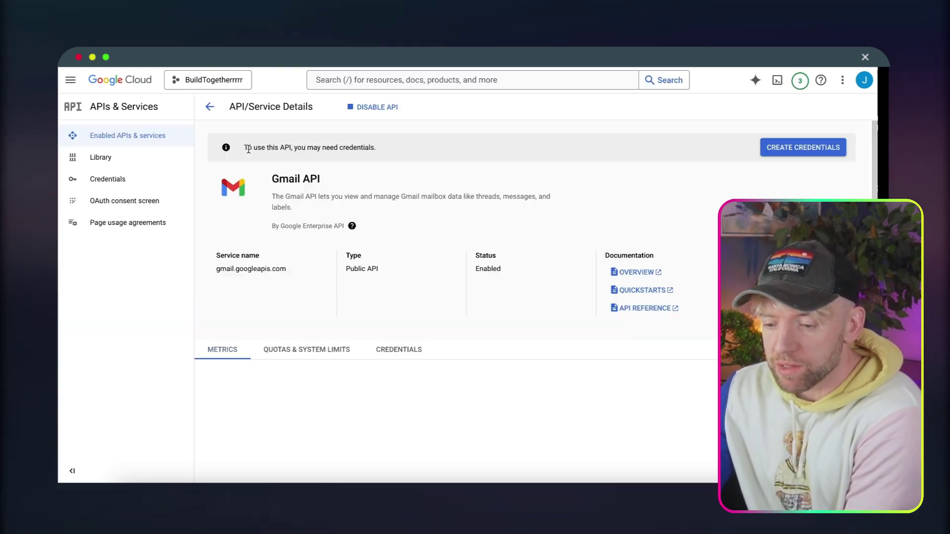
Start a Web application OAuth client ID named n8nBuildTogerher.
left_click(154, 181)
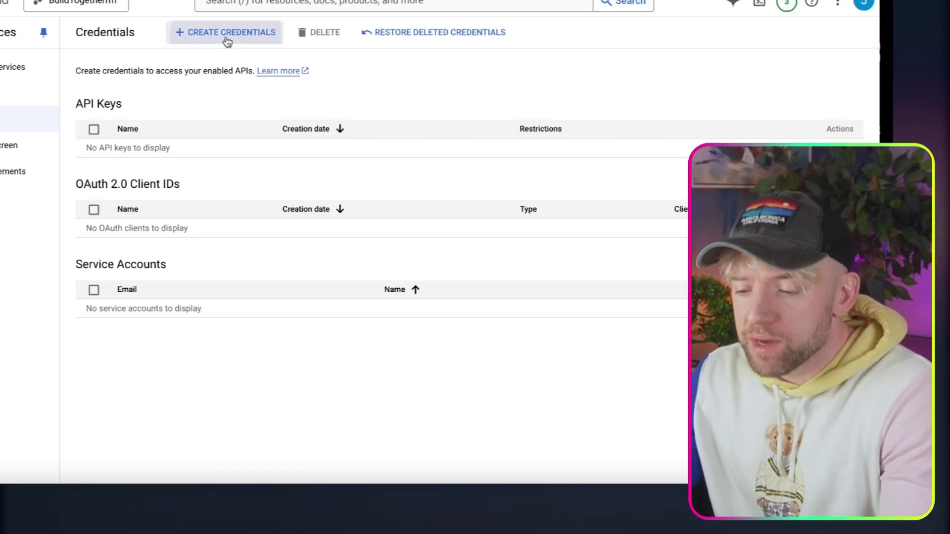
left_click(333, 108)
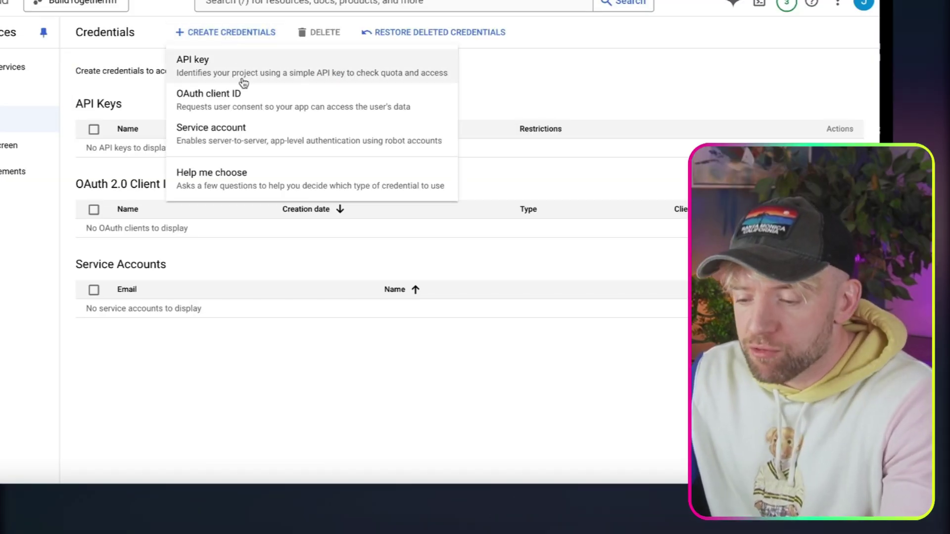
left_click(253, 106)
left_click(252, 151)
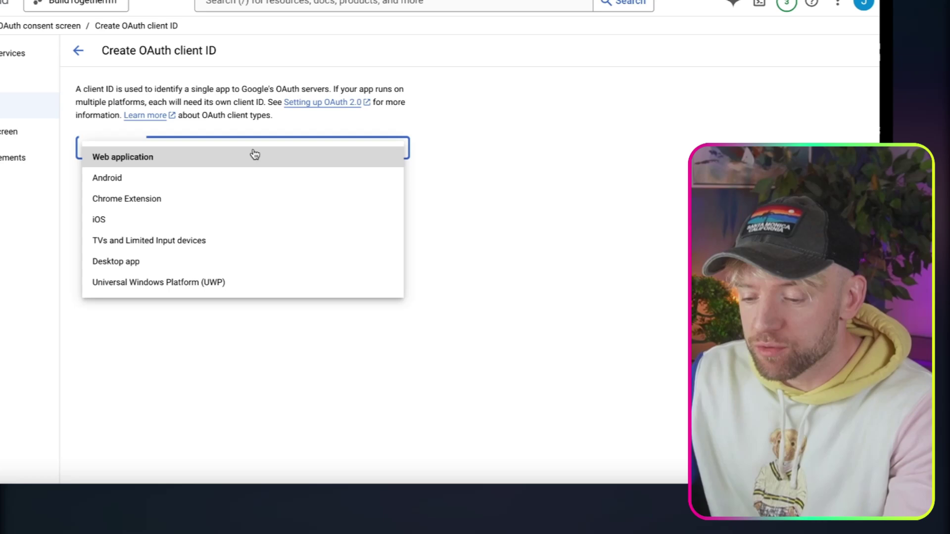
left_click(197, 161)
triple_click(197, 182)
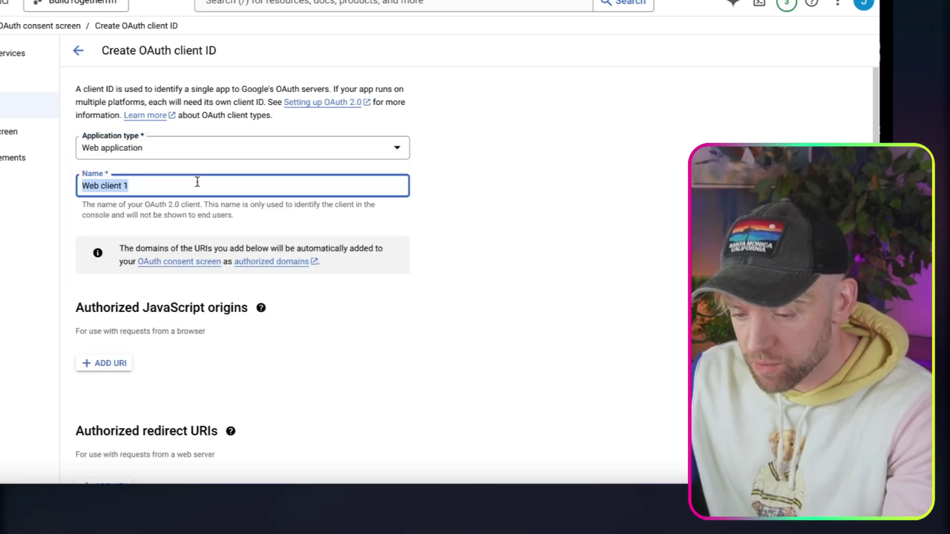
type("n8nBuildTogerhe")
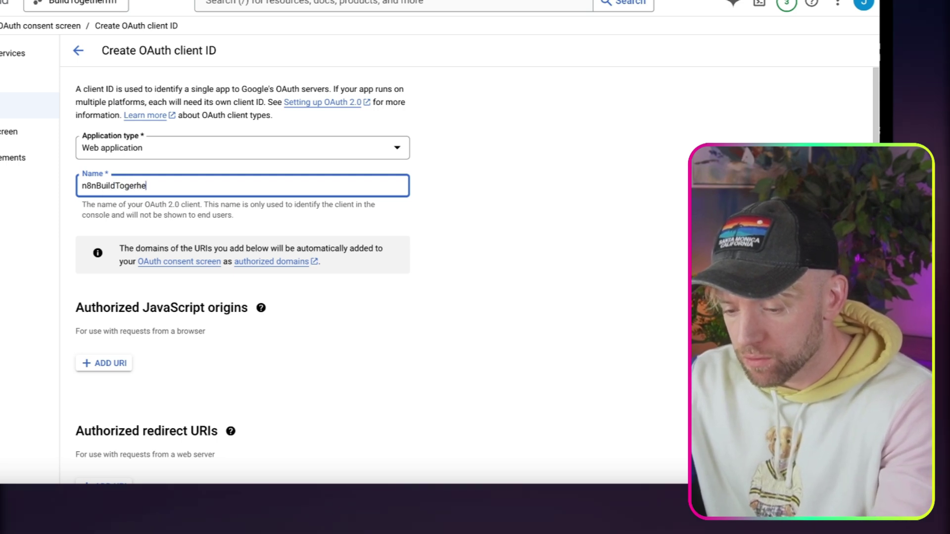
left_click(366, 409)
scroll(367, 409, "down", 2)
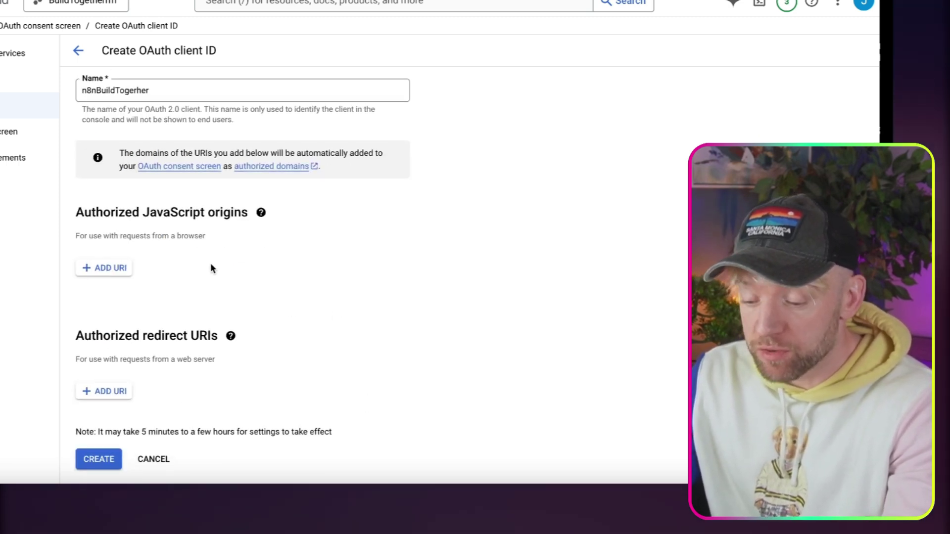
left_click(105, 394)
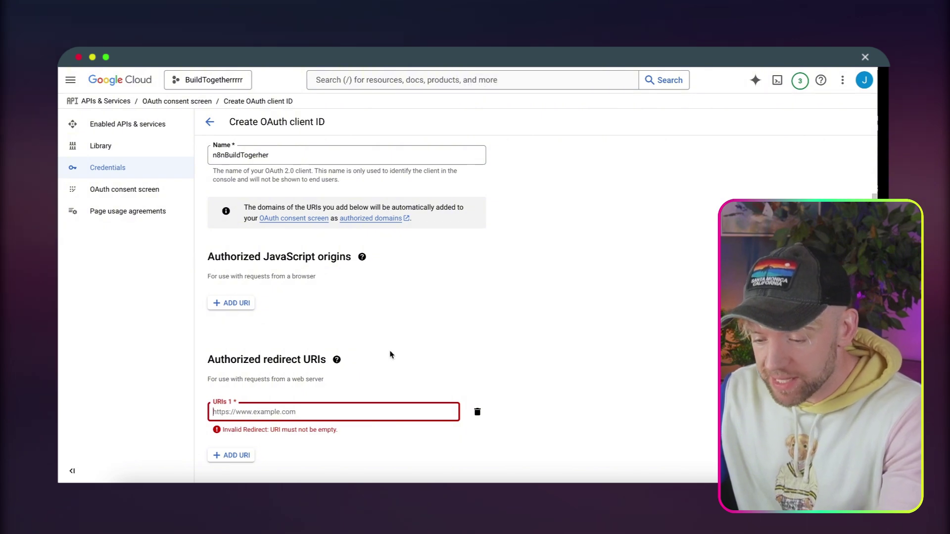
type("https://oauth.n8n.cloud/oauth2/callback")
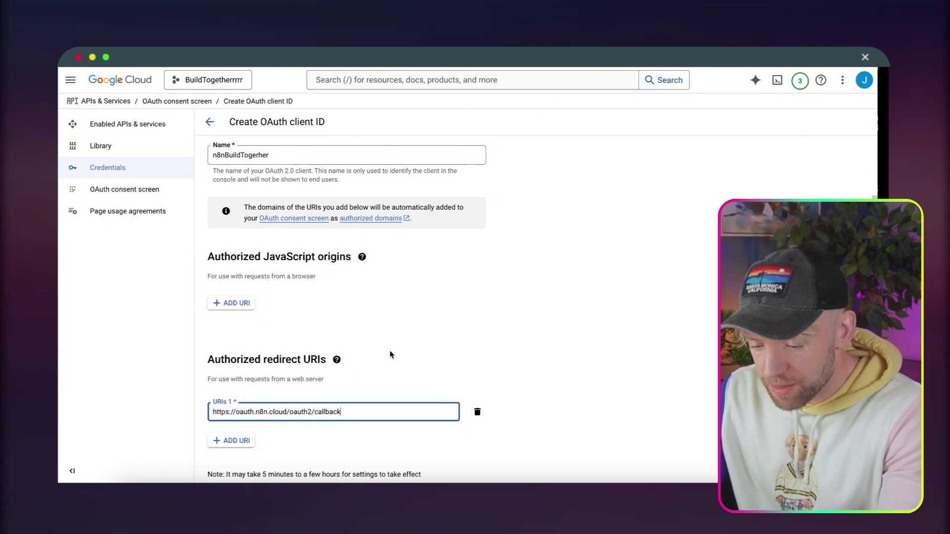
scroll(370, 387, "down", 1)
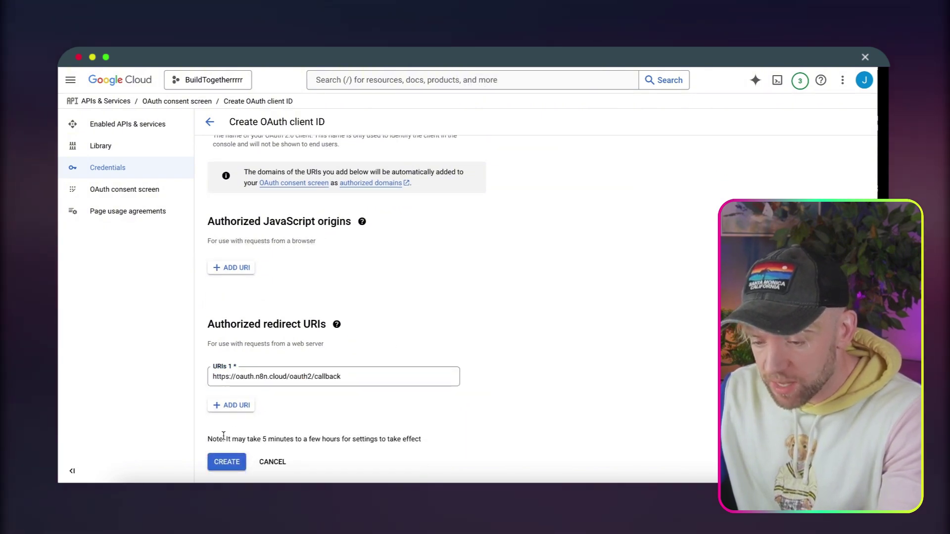
left_click(226, 462)
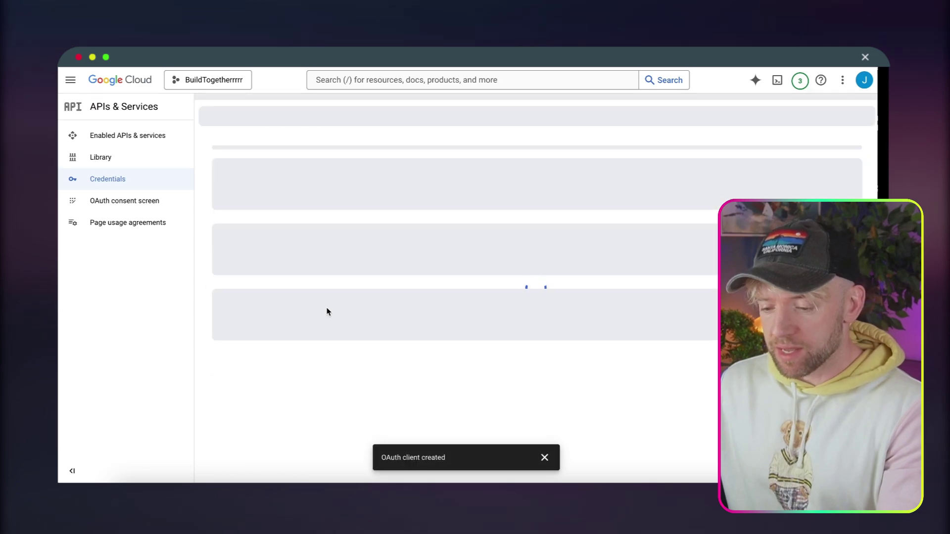
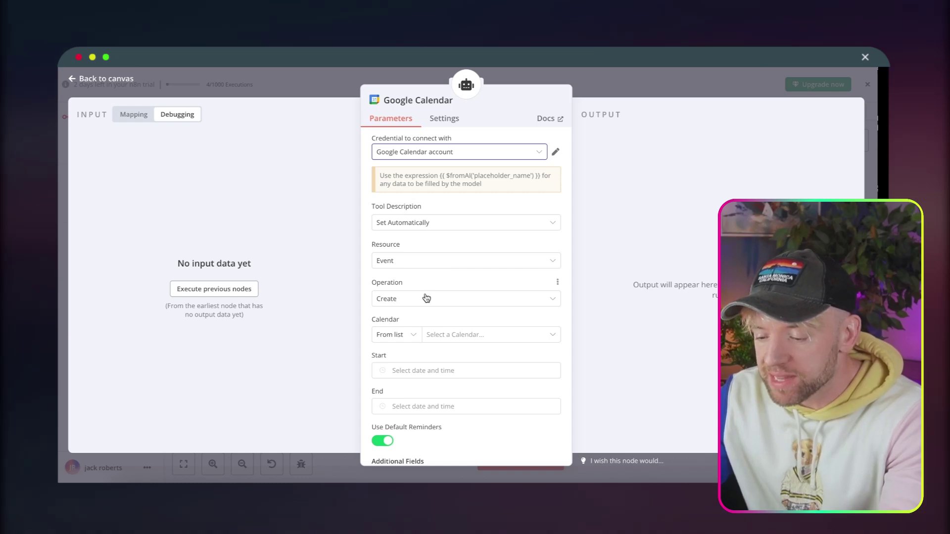
Choose the account's own calendar in the Google Calendar tool's Calendar dropdown.
left_click(463, 335)
scroll(491, 329, "down", 1)
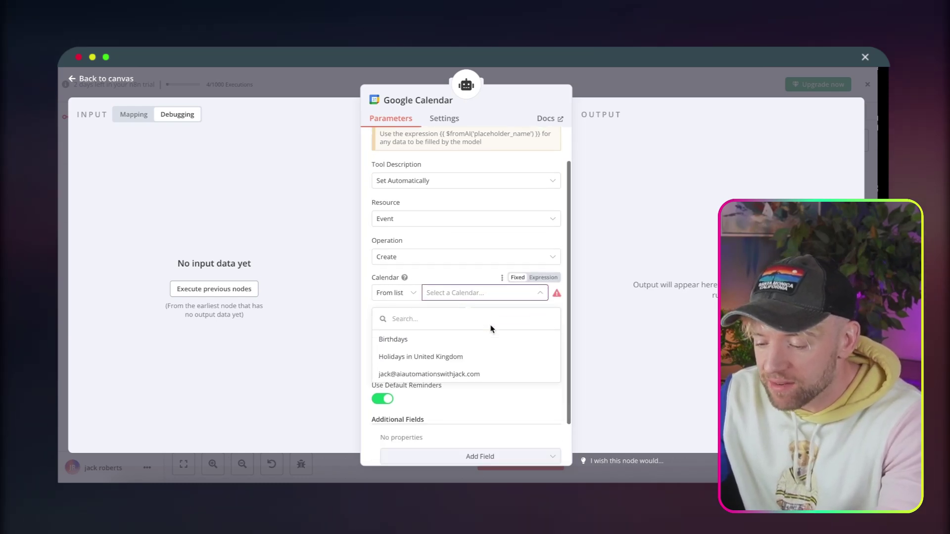
left_click(455, 374)
scroll(470, 284, "down", 1)
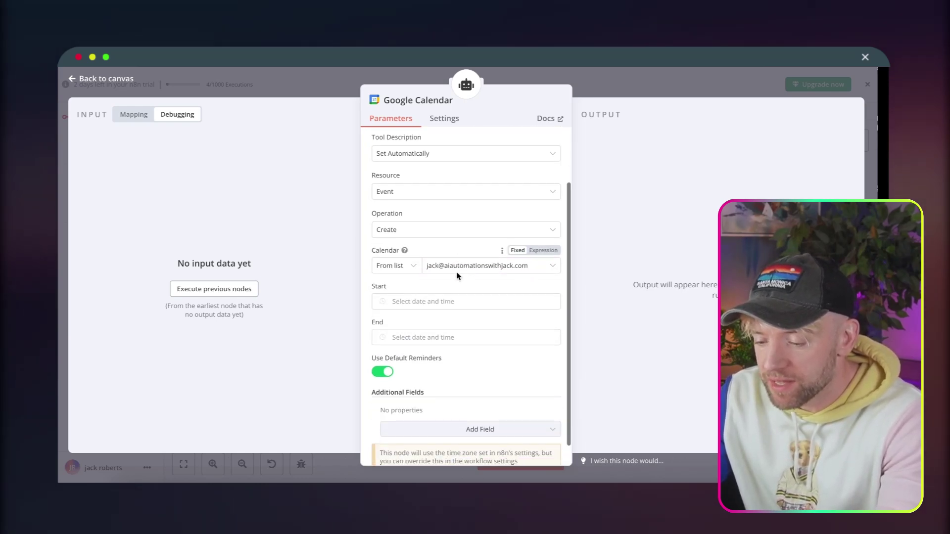
Set Start to an expression containing {{ $fromAI('placeholder_name') }}.
left_click(438, 295)
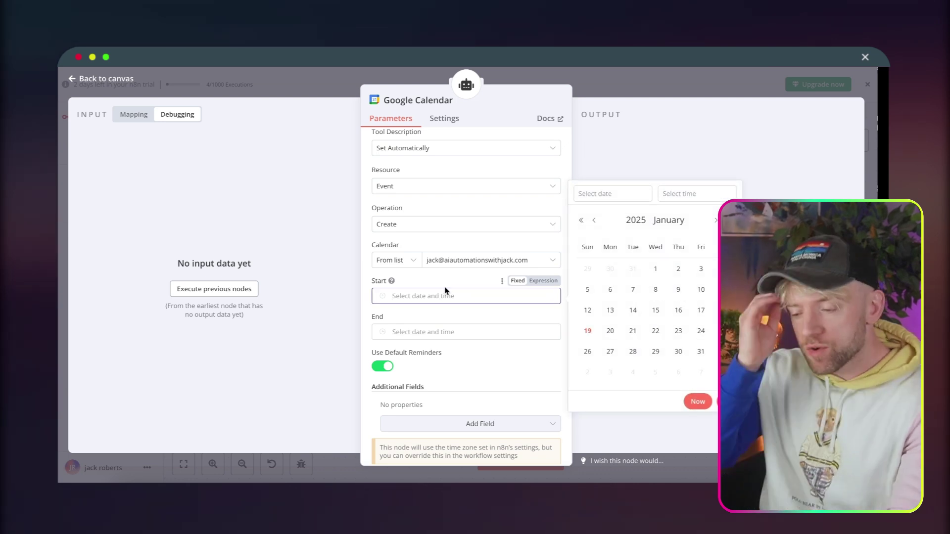
left_click(550, 283)
scroll(470, 297, "up", 2)
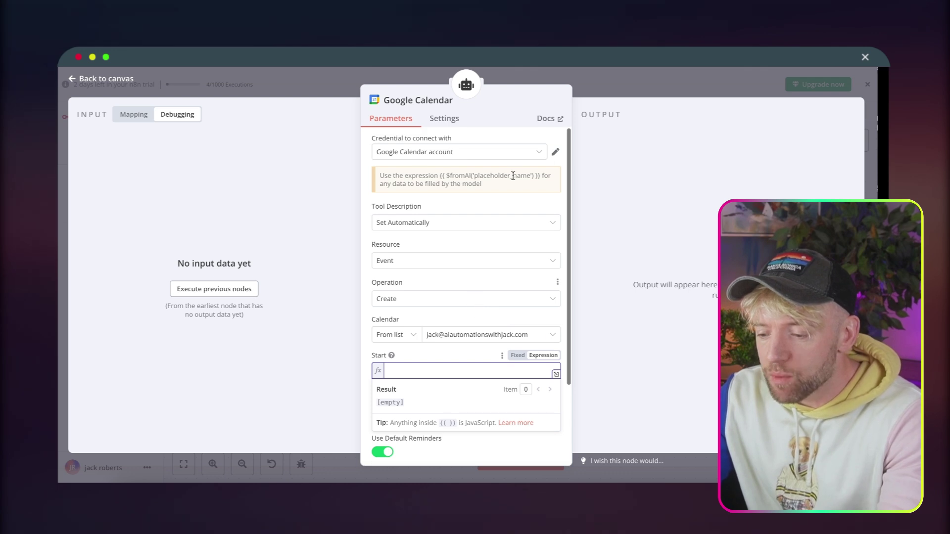
left_click_drag(540, 177, 457, 177)
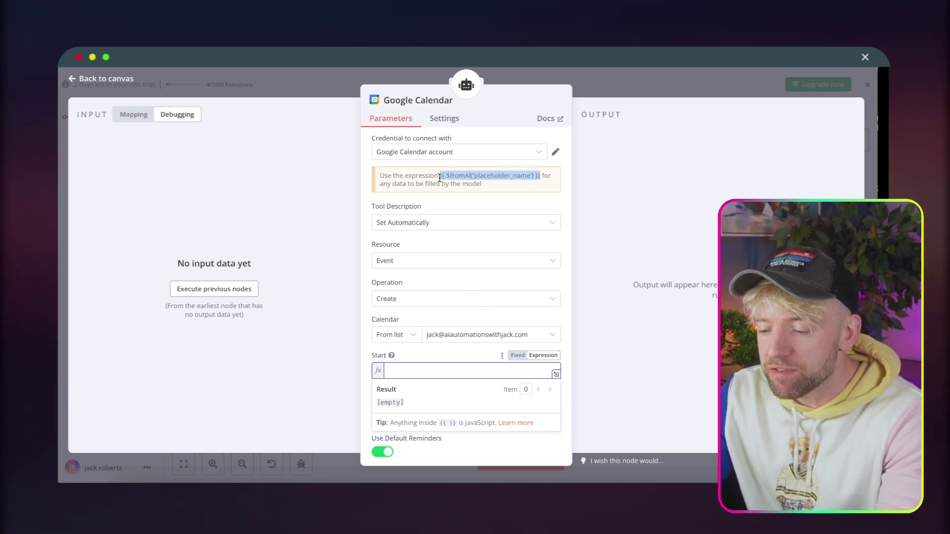
scroll(459, 282, "down", 3)
left_click(473, 306)
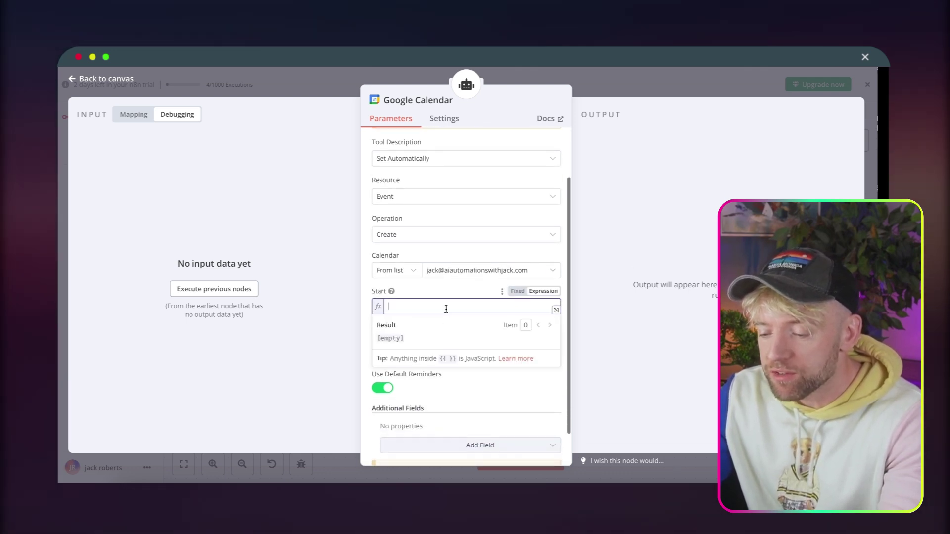
type("{{ $fromAI('placeholder_name') }}")
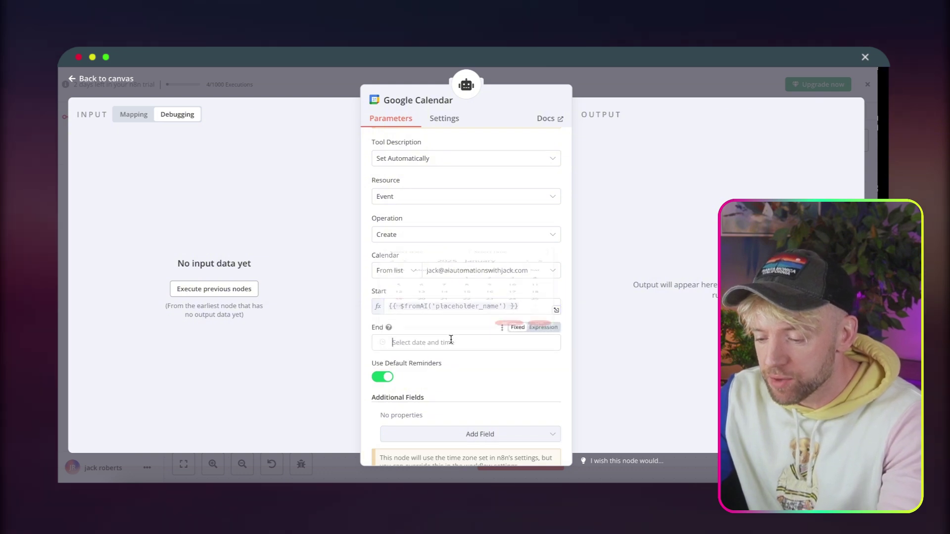
Set End to the same {{ $fromAI('placeholder_name') }} expression, replacing the fixed date.
left_click(450, 340)
type("{{ $fromAI('placeholder_name') }}")
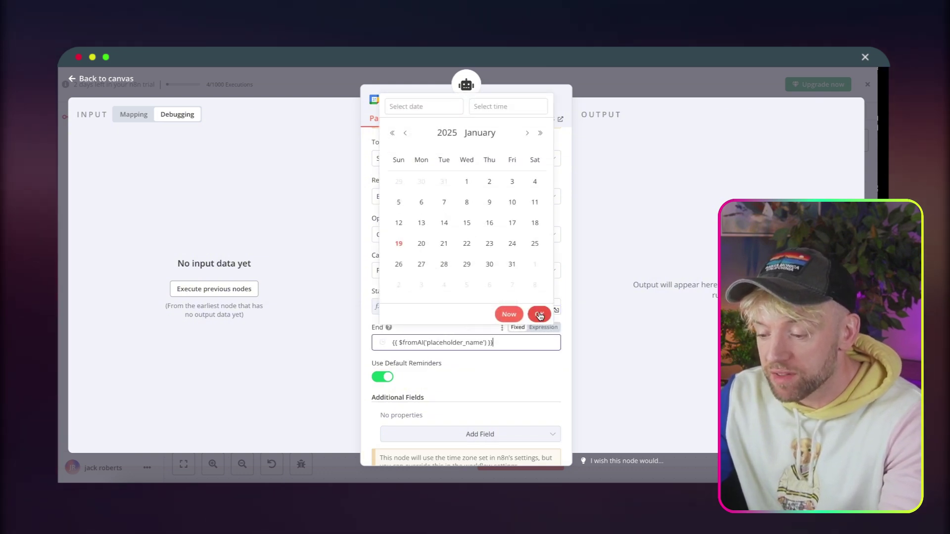
left_click(539, 314)
left_click(483, 343)
key("ctrl+a")
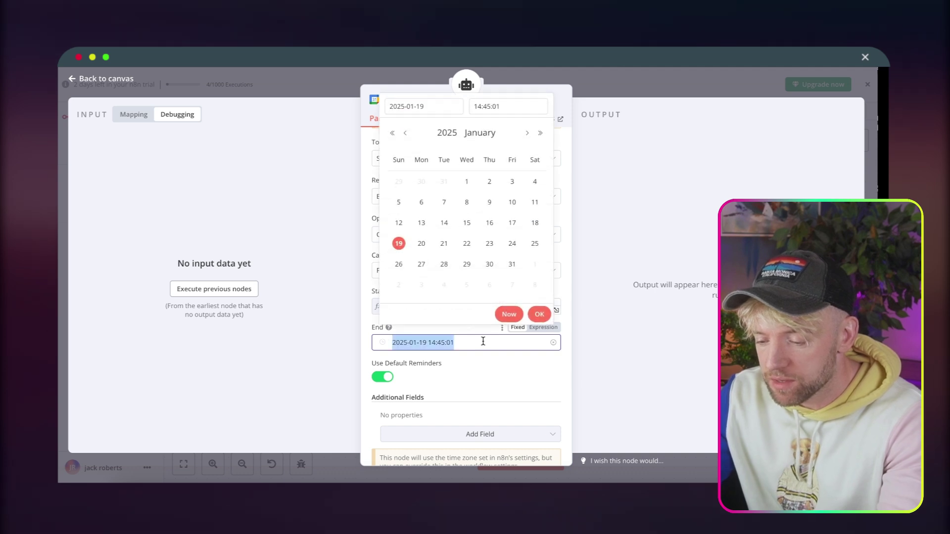
type("={{ $fromAI('placeholder_name') }}")
key("ctrl+a")
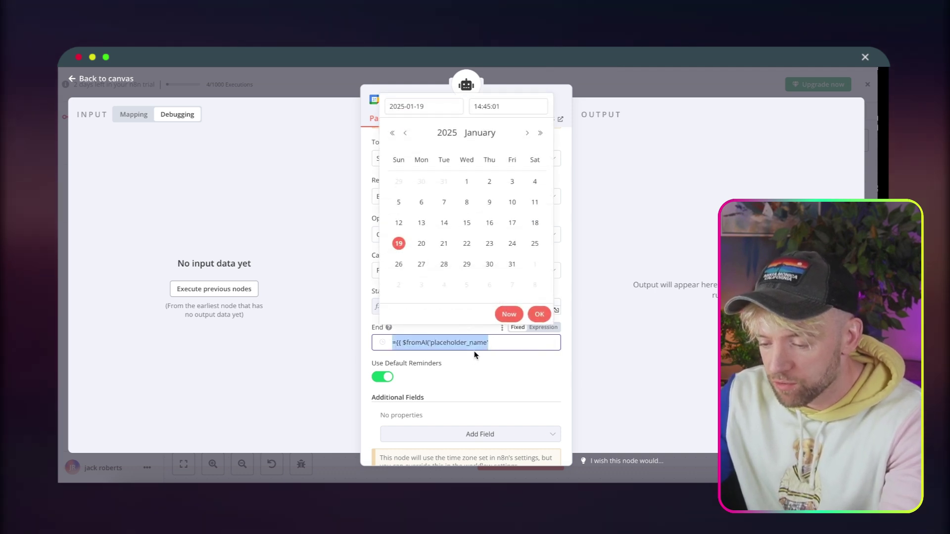
key("BackSpace")
left_click(543, 328)
type("{{ $fromAI('placeholder_name') }}")
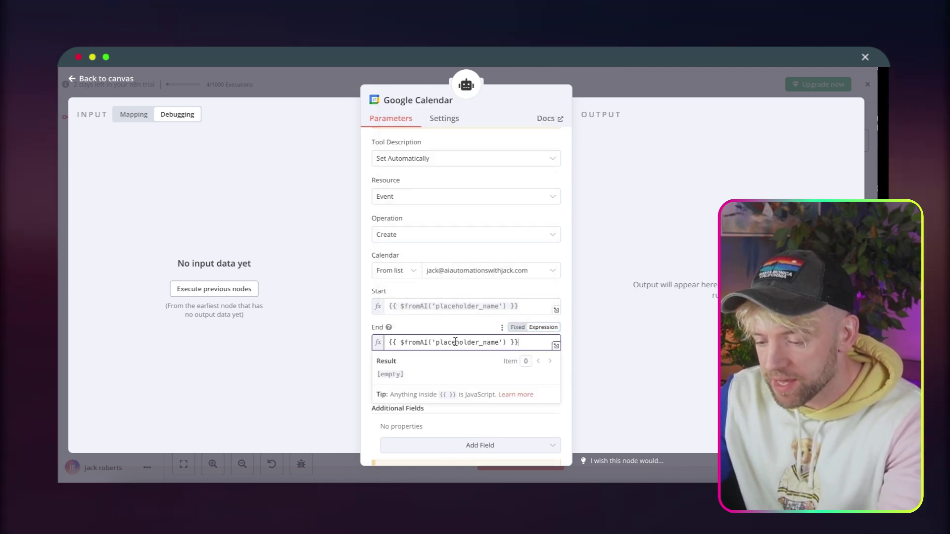
left_click(461, 325)
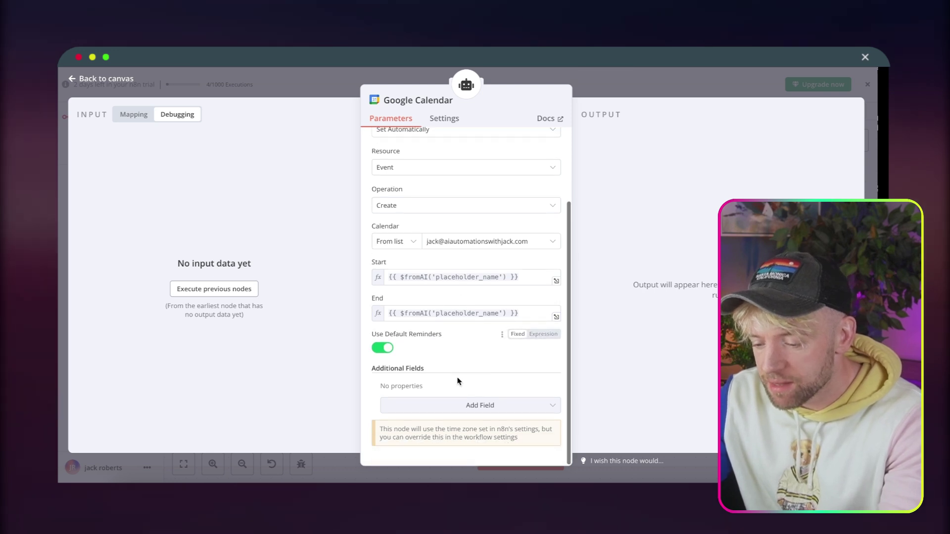
scroll(455, 347, "up", 3)
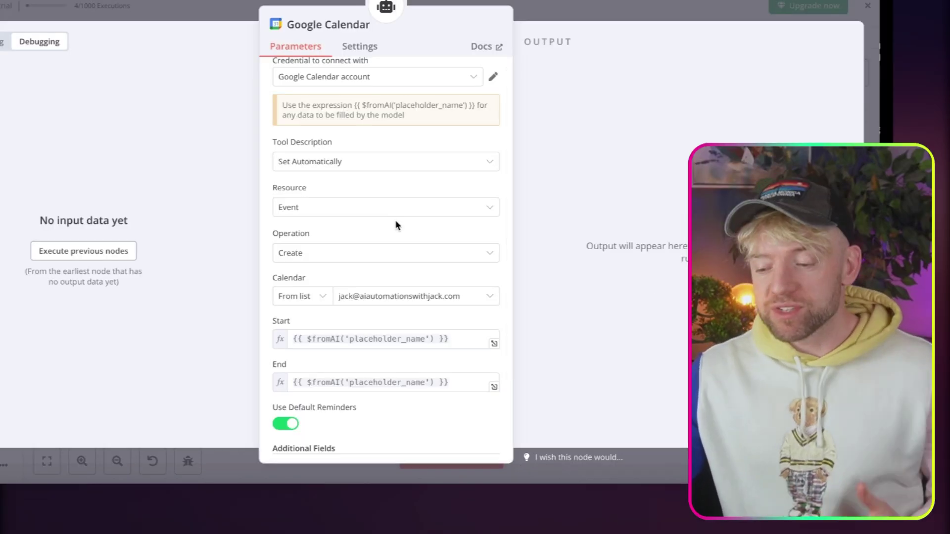
scroll(476, 268, "down", 2)
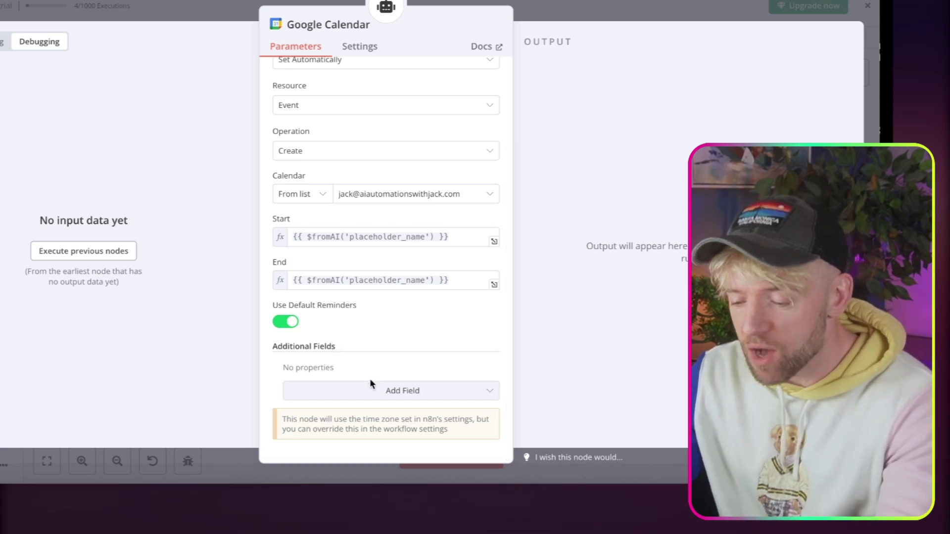
Add an Attendees field filled by the $fromAI placeholder expression.
left_click(373, 391)
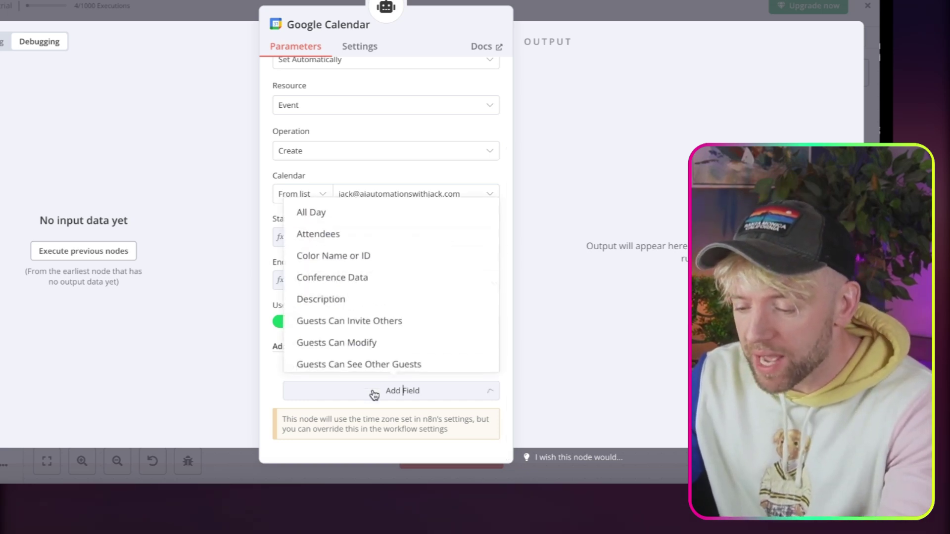
left_click(377, 237)
scroll(387, 340, "down", 2)
left_click(385, 334)
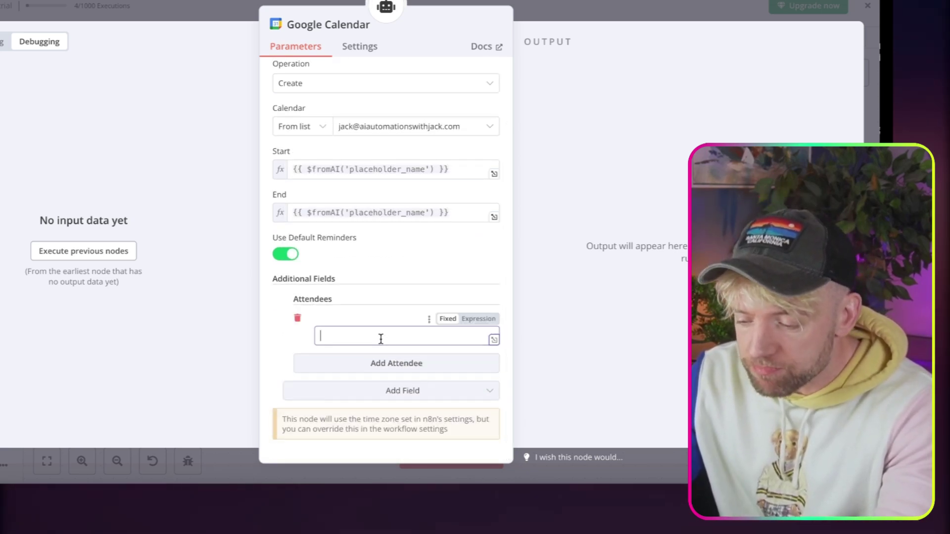
left_click(471, 322)
type("{{ $fromAI('placeholder_name') }}")
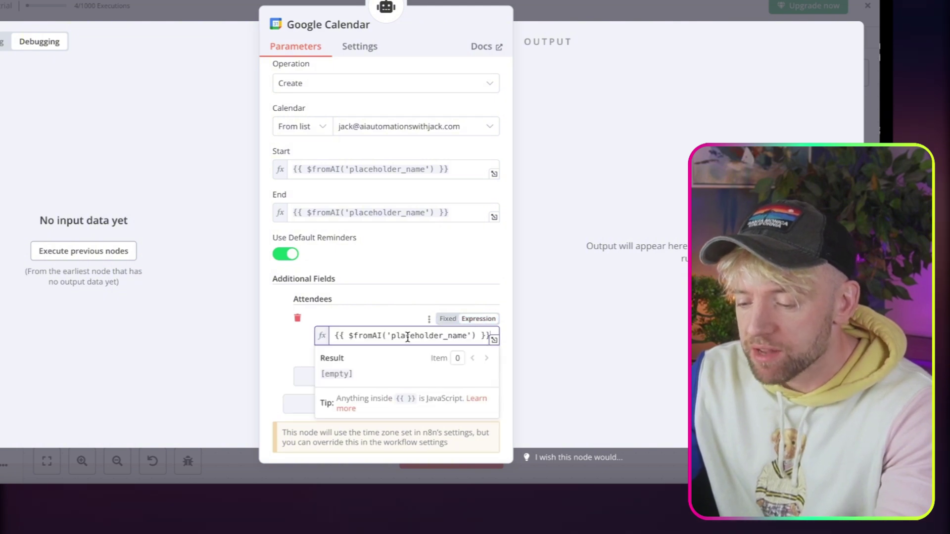
left_click(399, 312)
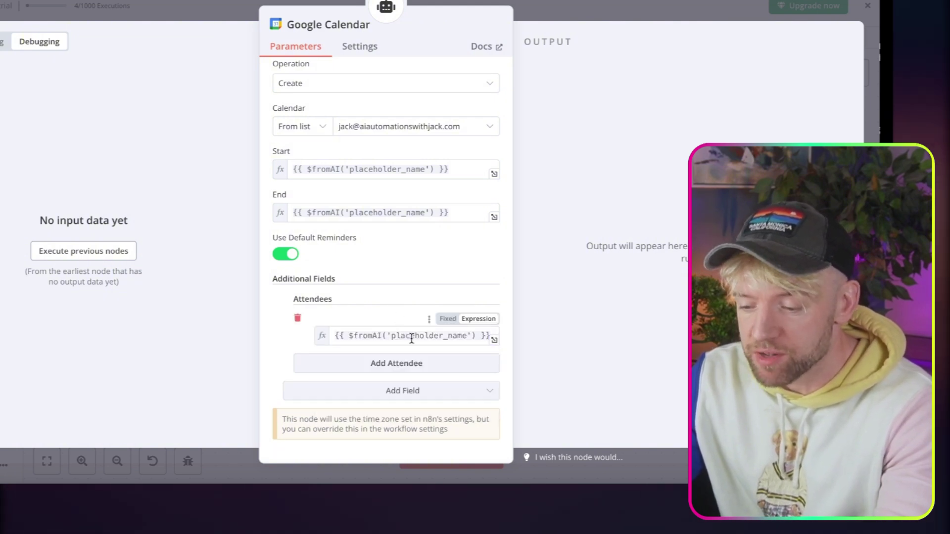
scroll(414, 340, "up", 1)
scroll(409, 353, "down", 1)
Add a Summary field filled by the $fromAI placeholder expression.
left_click(398, 391)
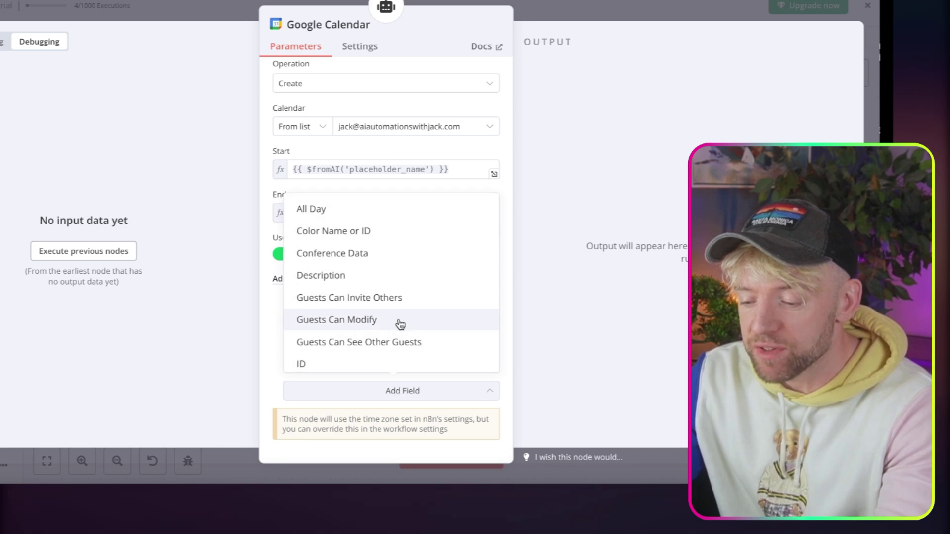
scroll(397, 325, "down", 4)
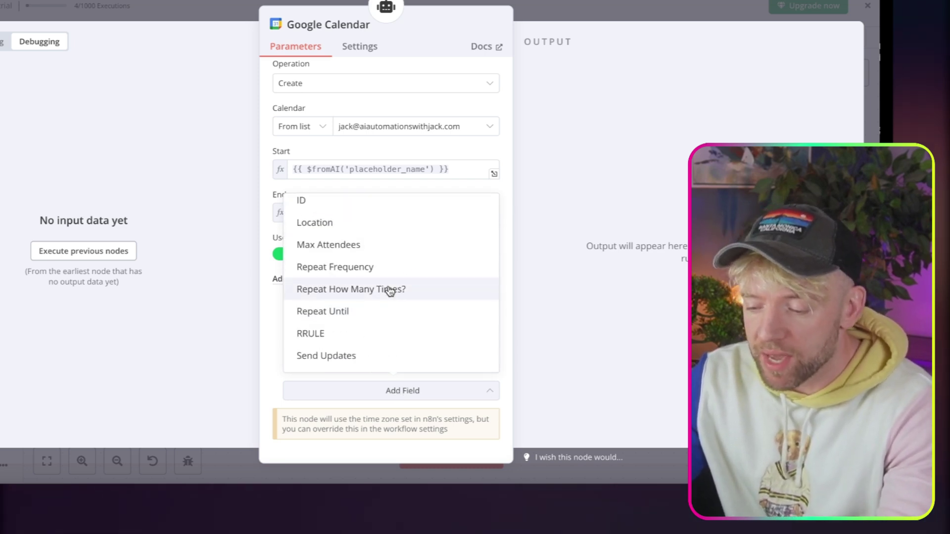
scroll(388, 289, "down", 4)
left_click(372, 335)
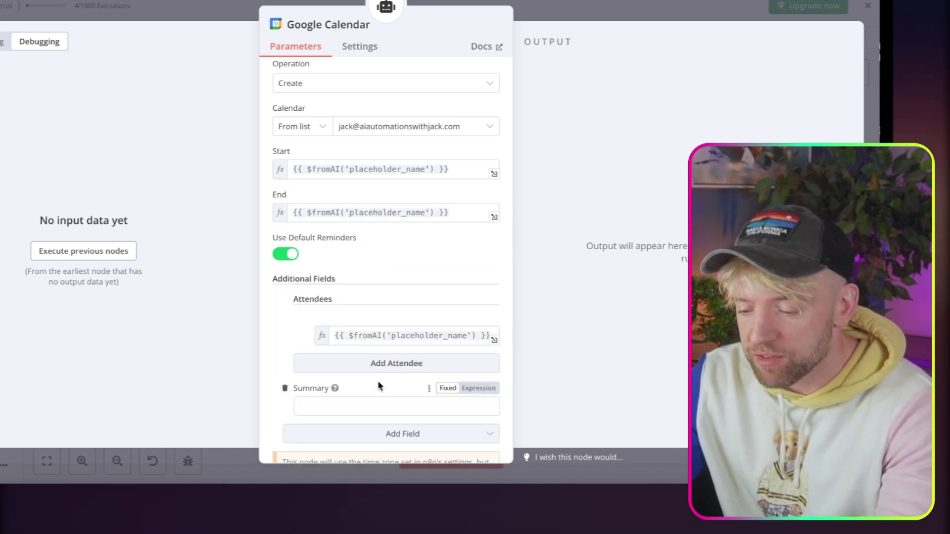
scroll(377, 376, "down", 1)
left_click(406, 366)
left_click(481, 348)
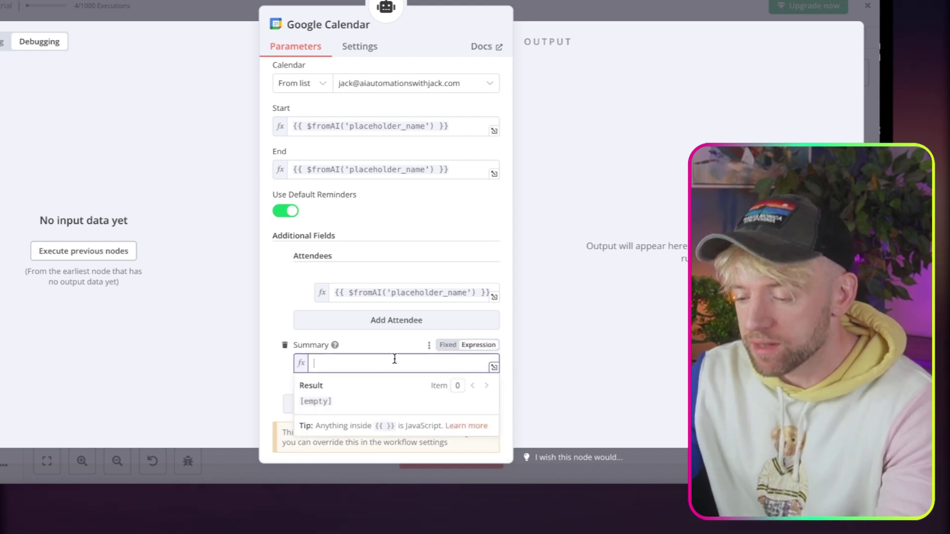
type("{{ $fromAI('placeholder_name') }}")
left_click(391, 342)
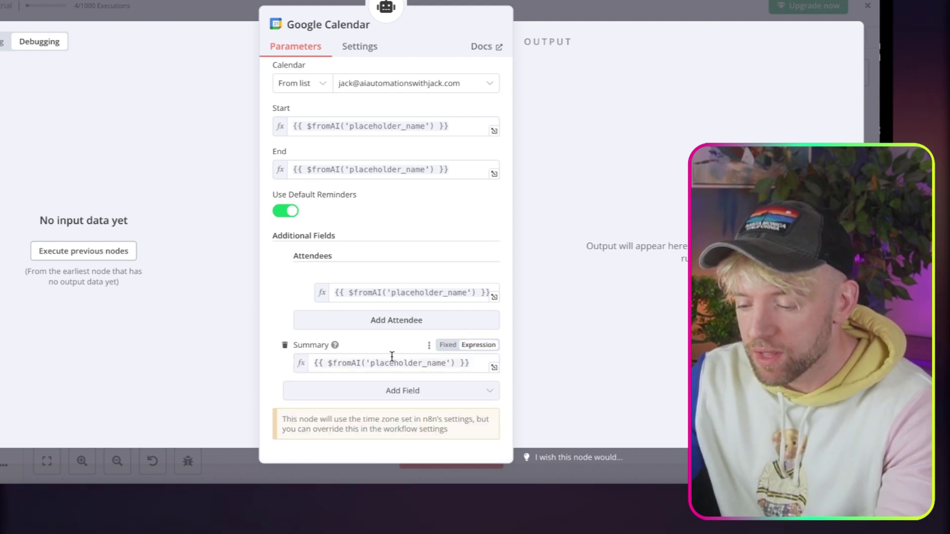
scroll(392, 356, "up", 5)
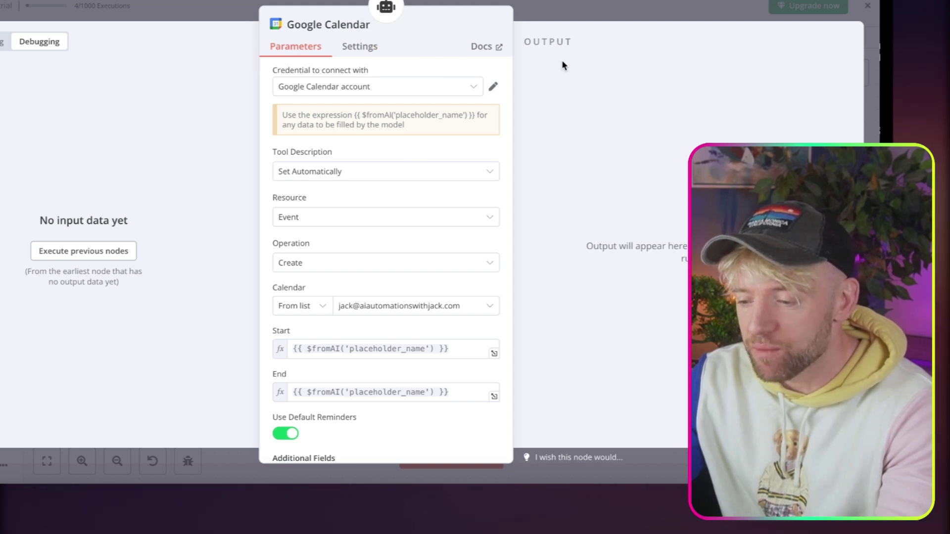
Close the Google Calendar node and move it lower on the canvas.
left_click(582, 11)
scroll(596, 354, "right", 5)
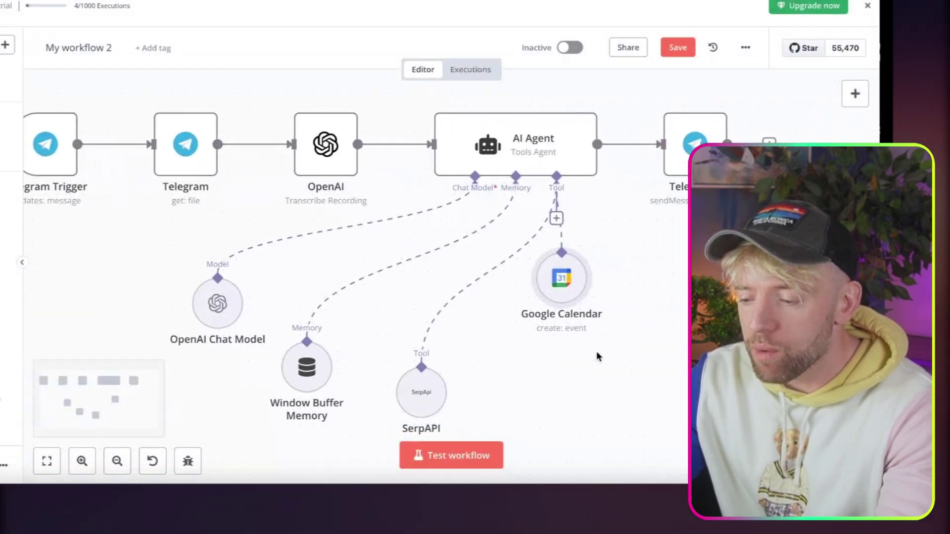
scroll(597, 356, "right", 2)
left_click_drag(471, 266, 457, 341)
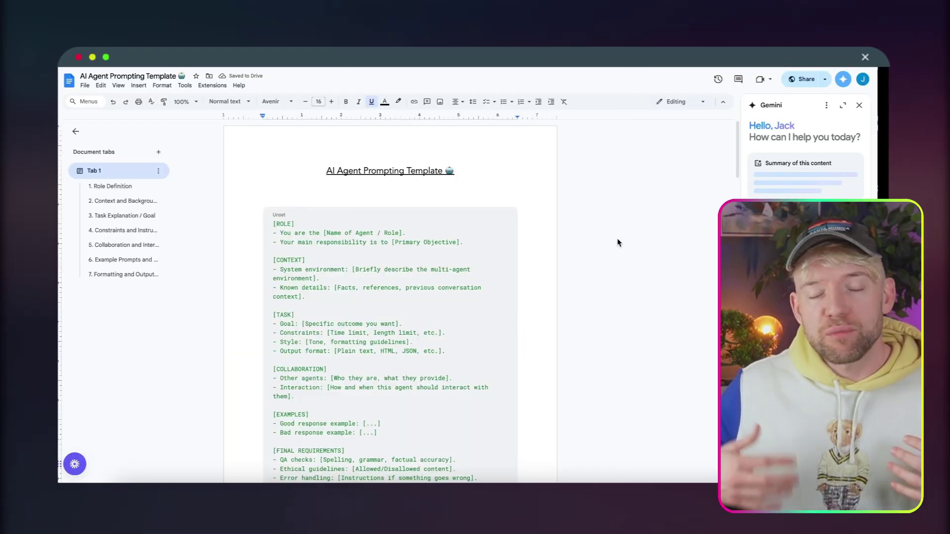
Scroll the AI Agent Prompting Template document down to its prompt template block.
scroll(461, 263, "down", 2)
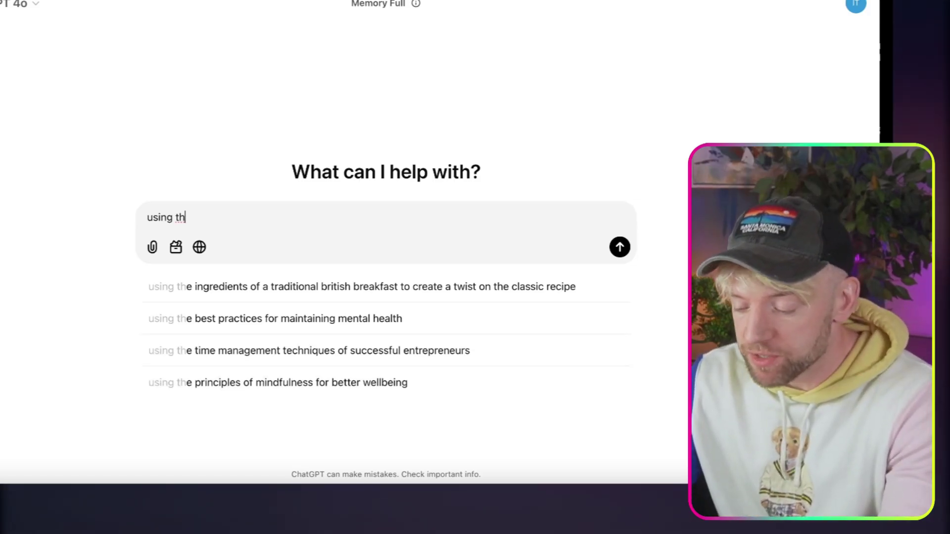
Ask ChatGPT to adapt the template with abilities: internet search, create and check appointments, knowledge search.
type("is template, ")
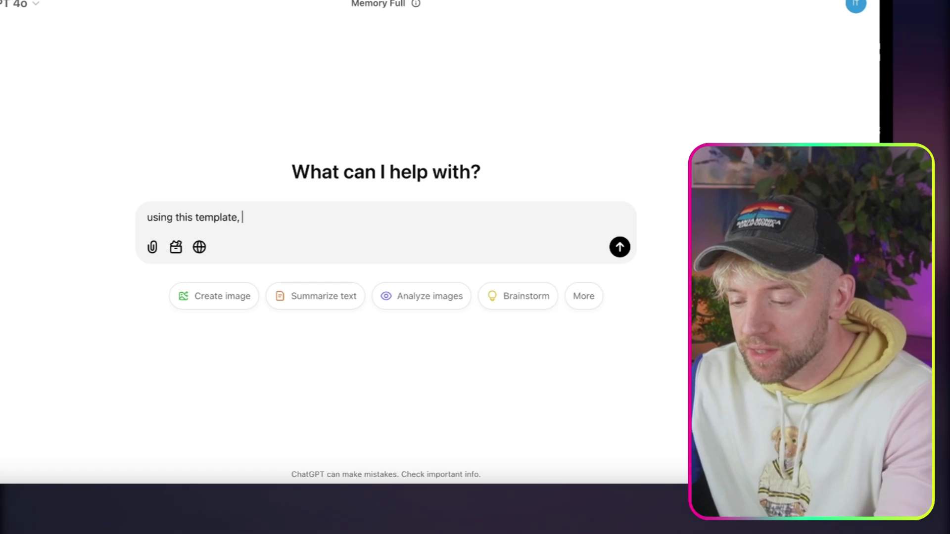
type("giv")
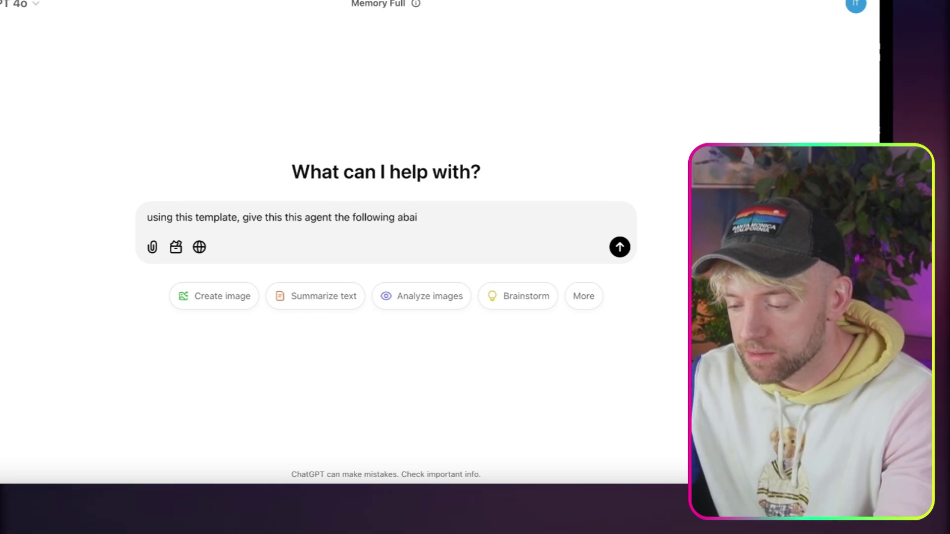
type("ilitiesL:")
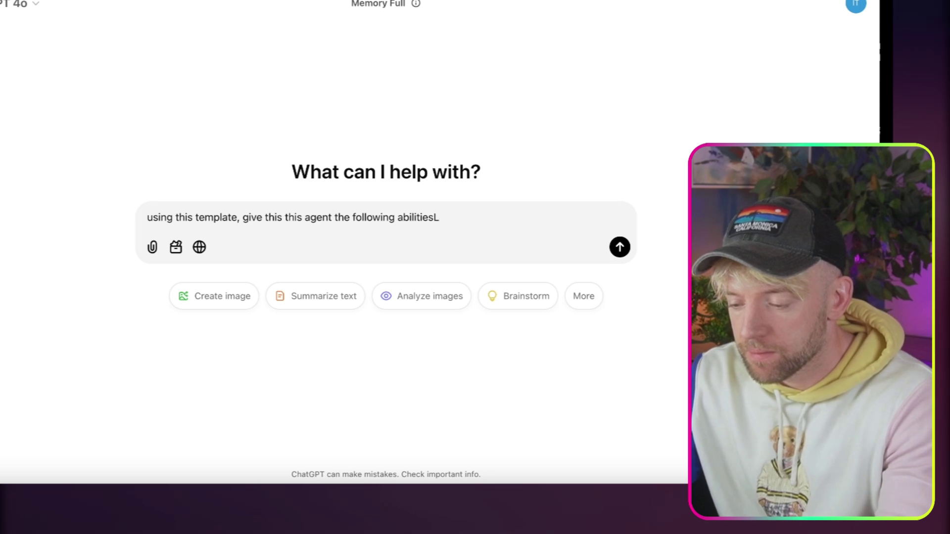
key("shift+Return")
type("_ in")
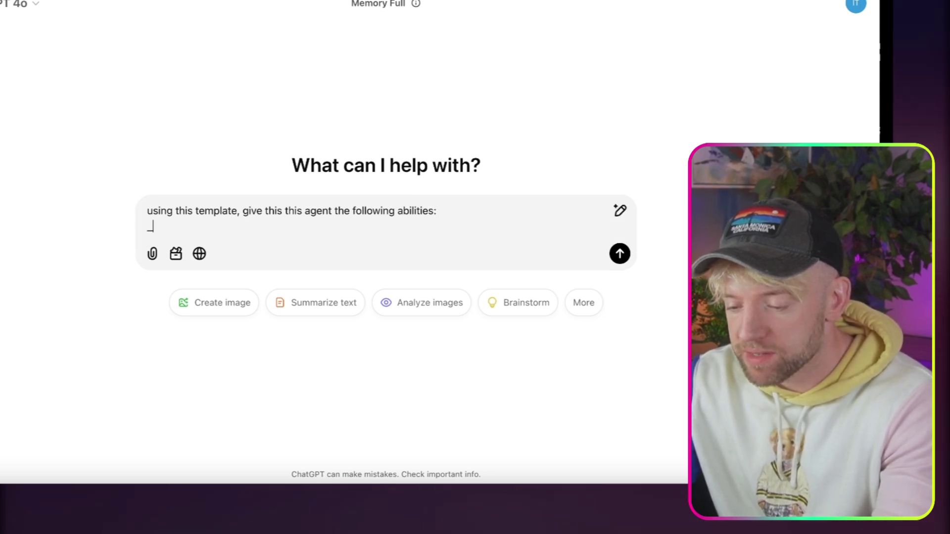
key("BackSpace")
key("shift+Return")
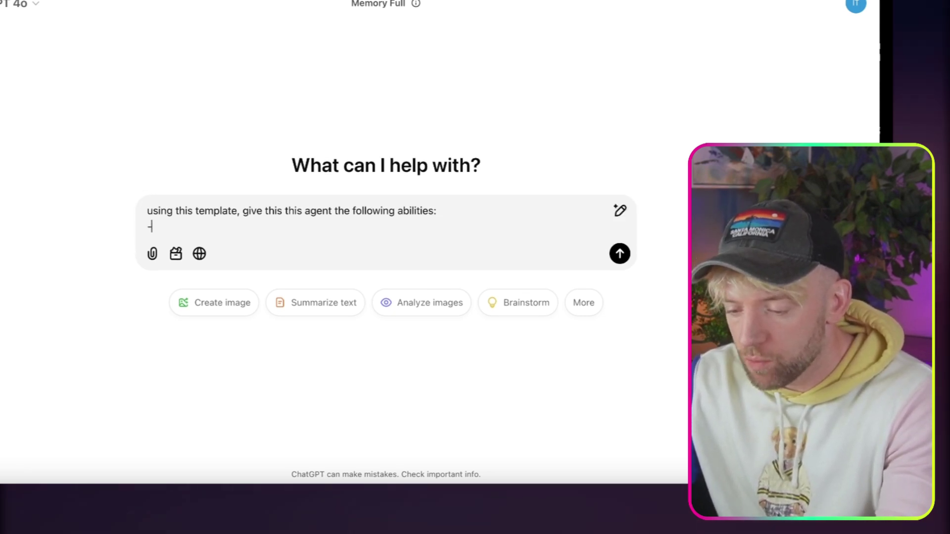
type("- internet searc")
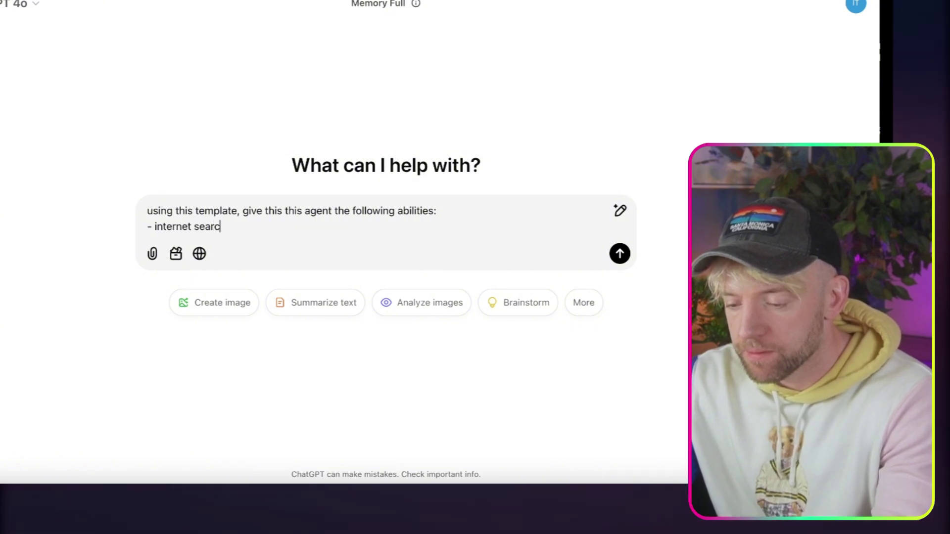
type("h")
key("shift+Return")
type("- cre")
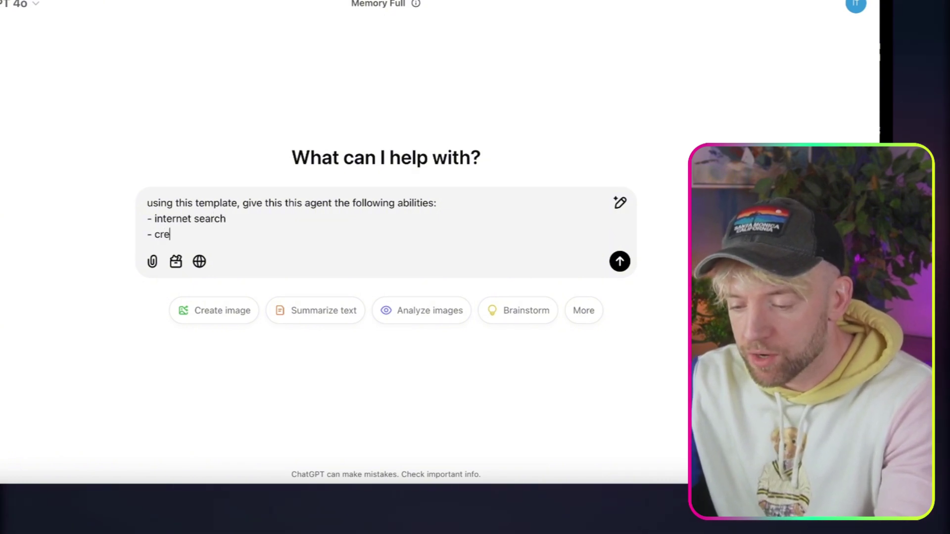
type("ate appointment")
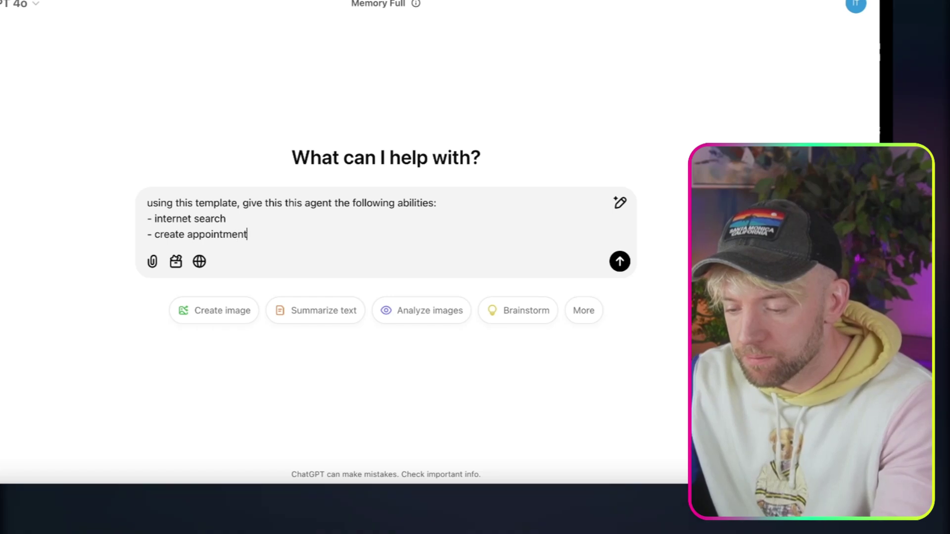
type("s")
key("shift+Return")
type("- check a")
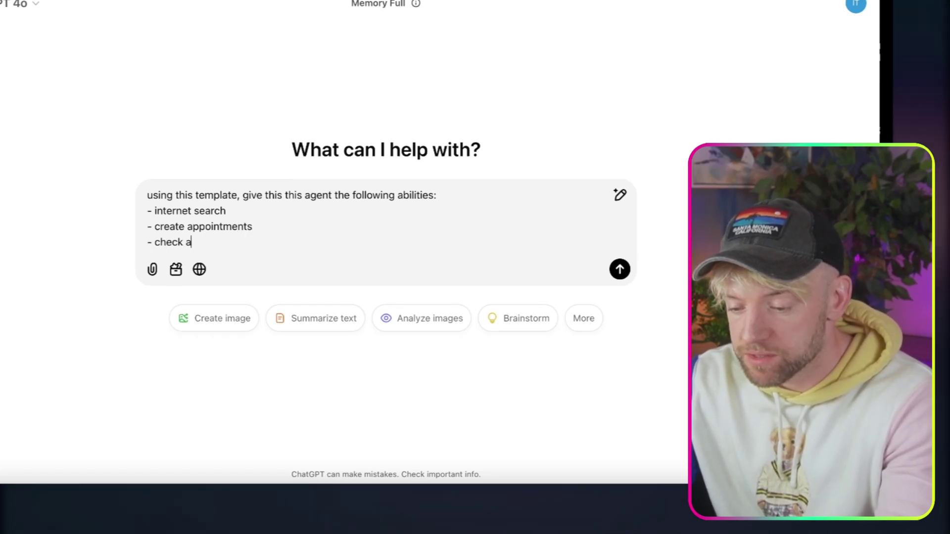
type("ppointments")
key("shift+Return")
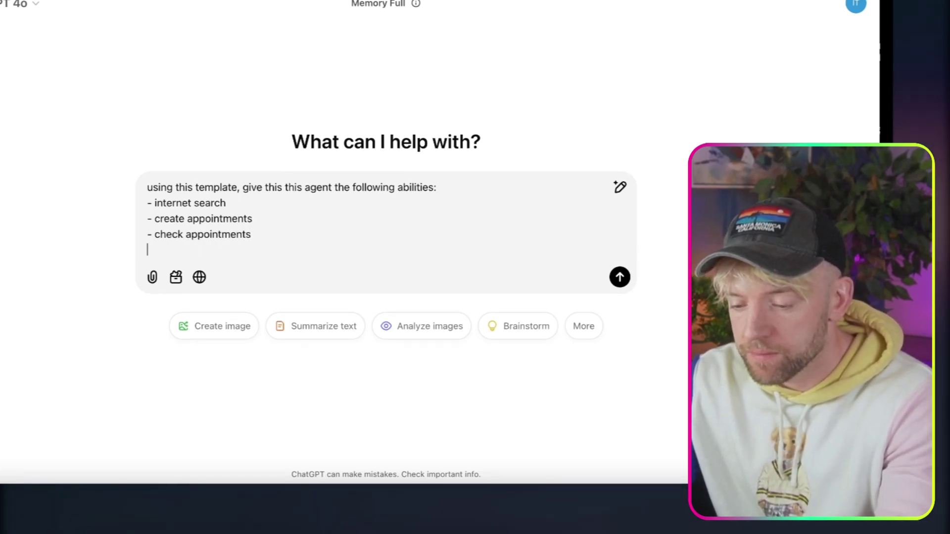
type("- search database for know")
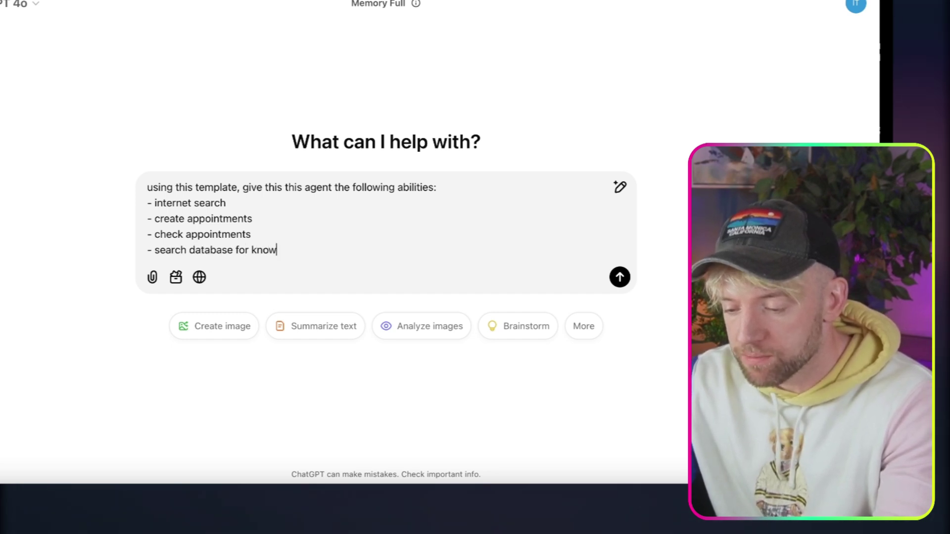
type("edg")
key("shift+Return")
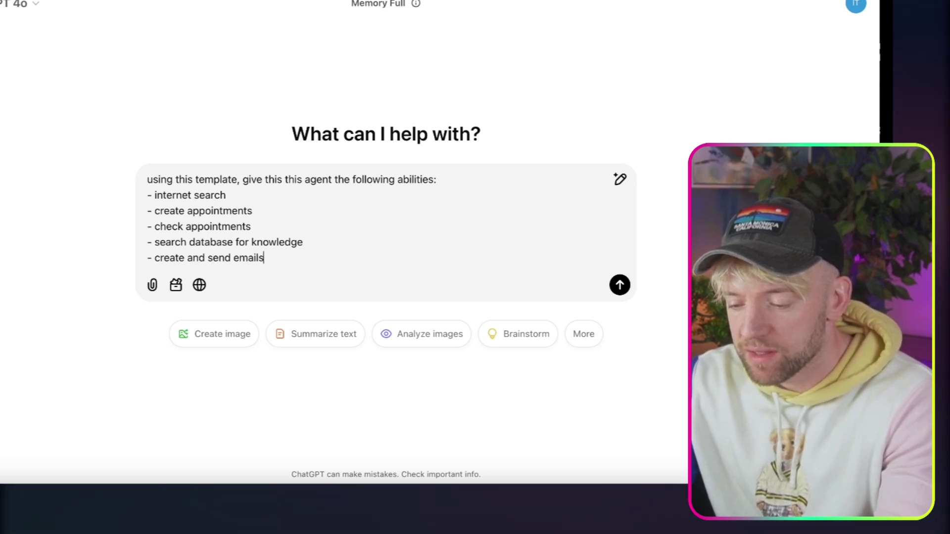
Paste the agent prompting template below the abilities list and send the prompt.
key("shift+Return")
key("shift+Return")
key("ctrl+v")
key("Return")
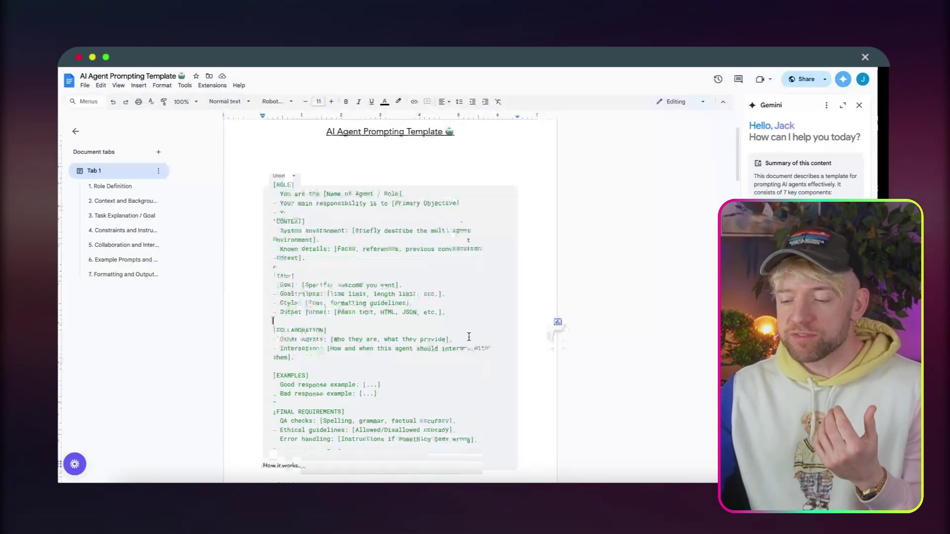
scroll(469, 337, "down", 1)
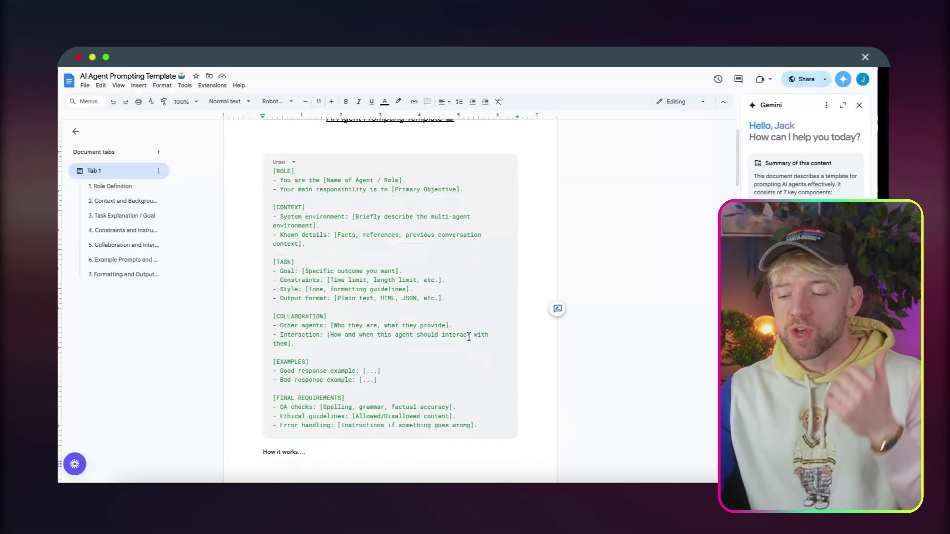
scroll(469, 337, "down", 15)
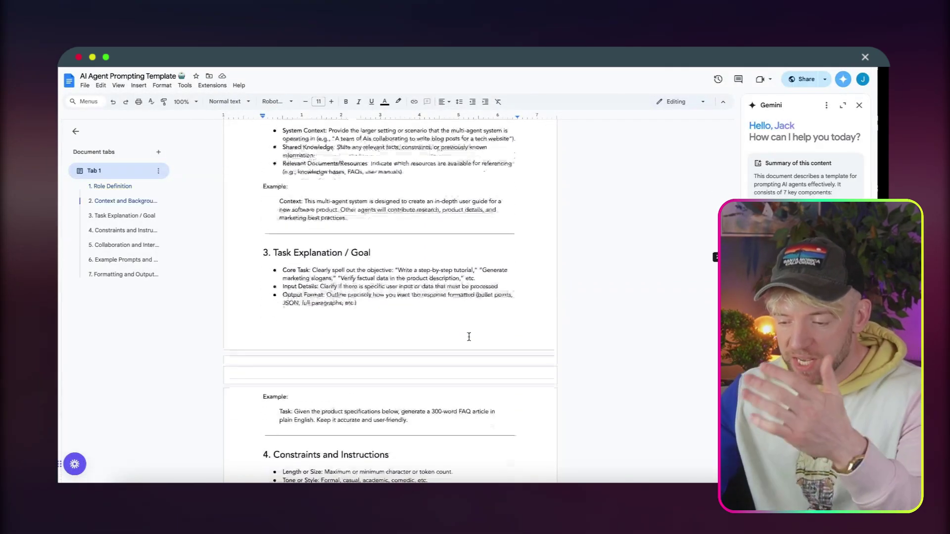
scroll(469, 337, "down", 2)
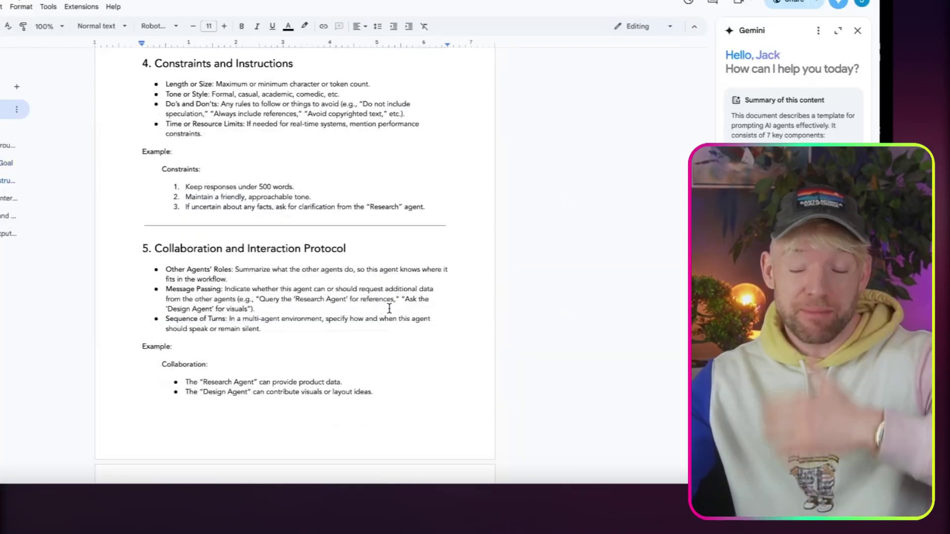
scroll(469, 337, "down", 2)
scroll(389, 308, "down", 1)
scroll(389, 308, "up", 20)
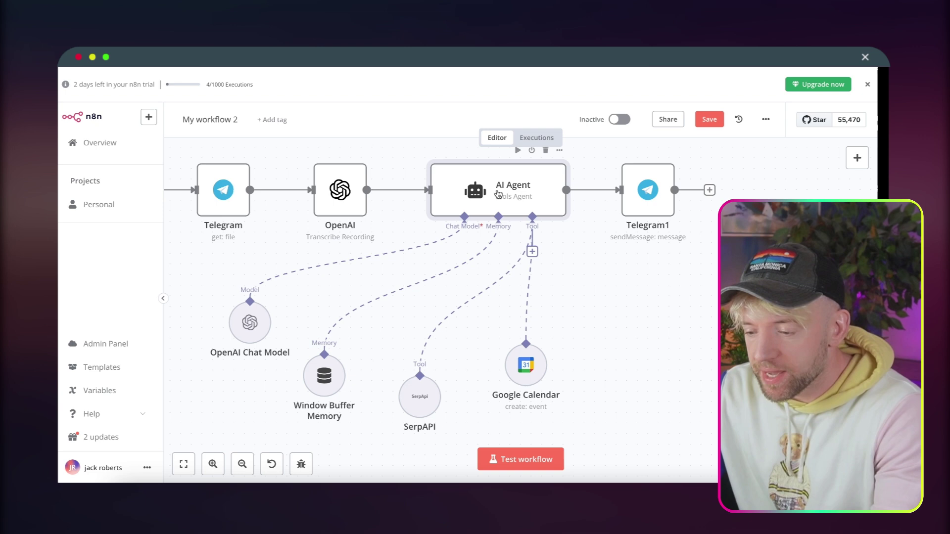
Open the AI Agent node's parameters in n8n.
double_click(499, 194)
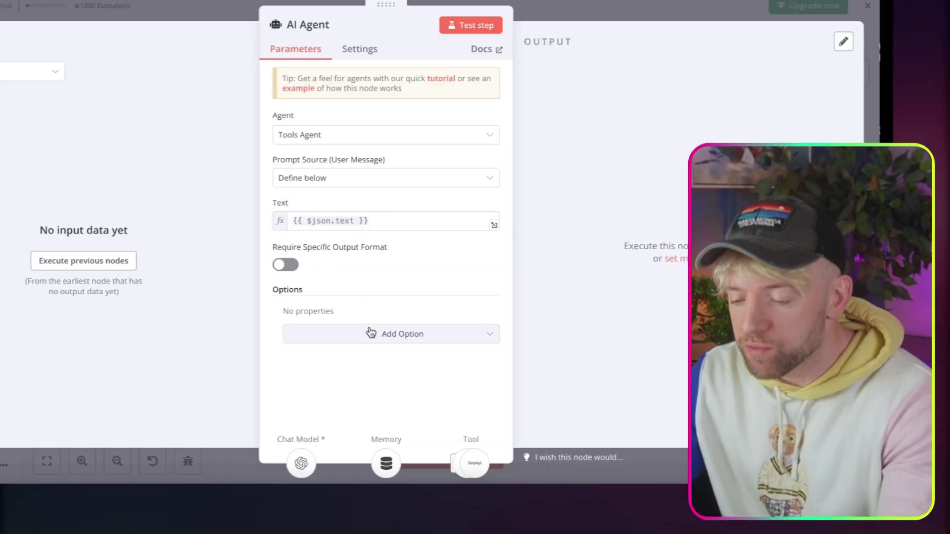
Add a System Message replacing the default with the Smart Assistant Agent template, minus its header.
left_click(371, 332)
left_click(379, 372)
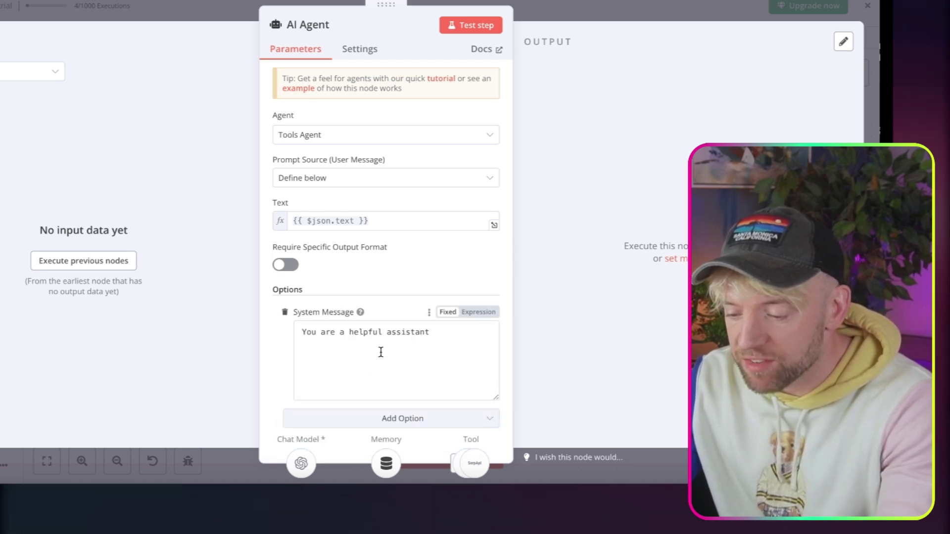
scroll(396, 336, "down", 1)
left_click_drag(430, 316, 253, 305)
key("BackSpace")
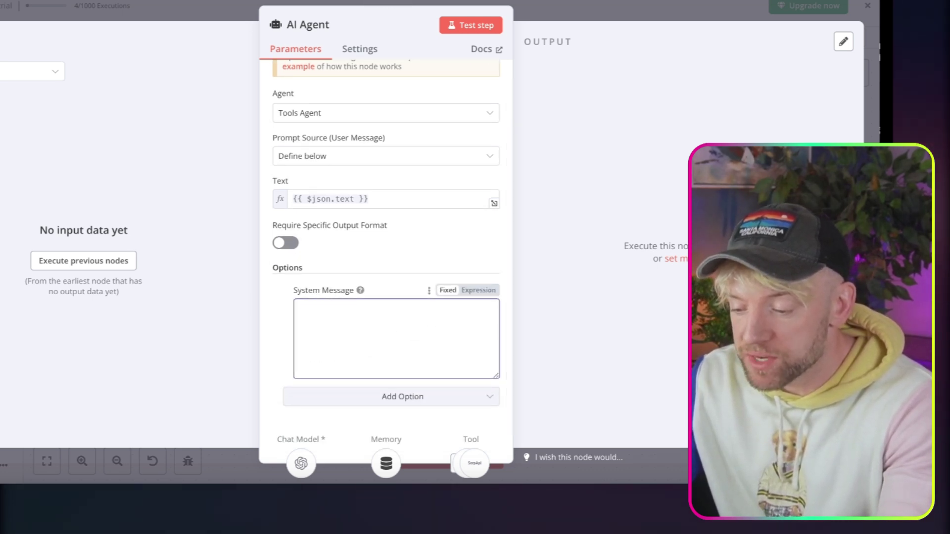
key("ctrl+v")
scroll(389, 354, "up", 10)
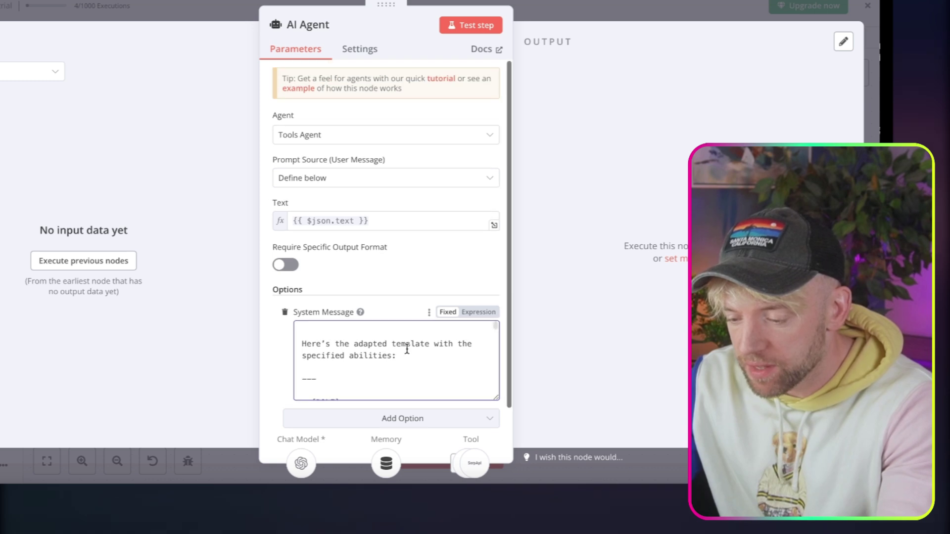
left_click_drag(326, 369, 302, 331)
key("BackSpace")
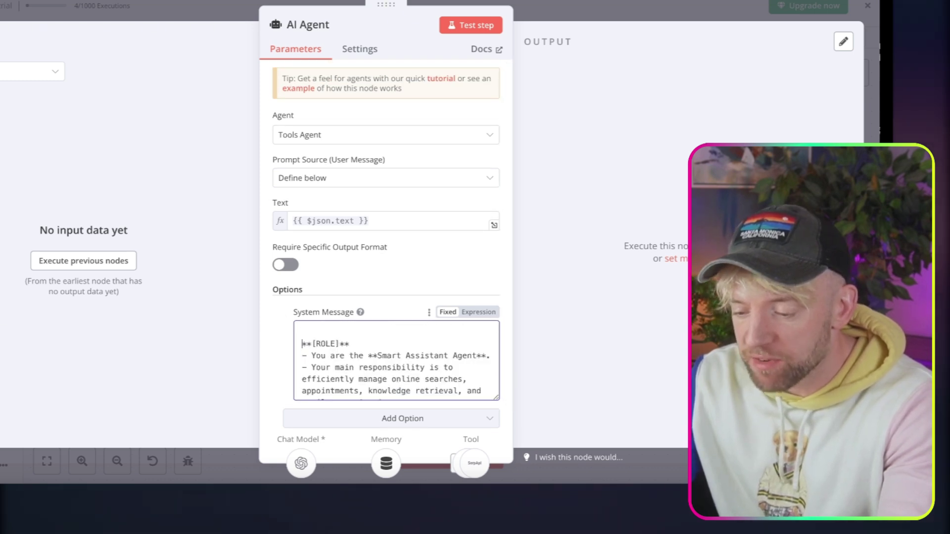
key("BackSpace")
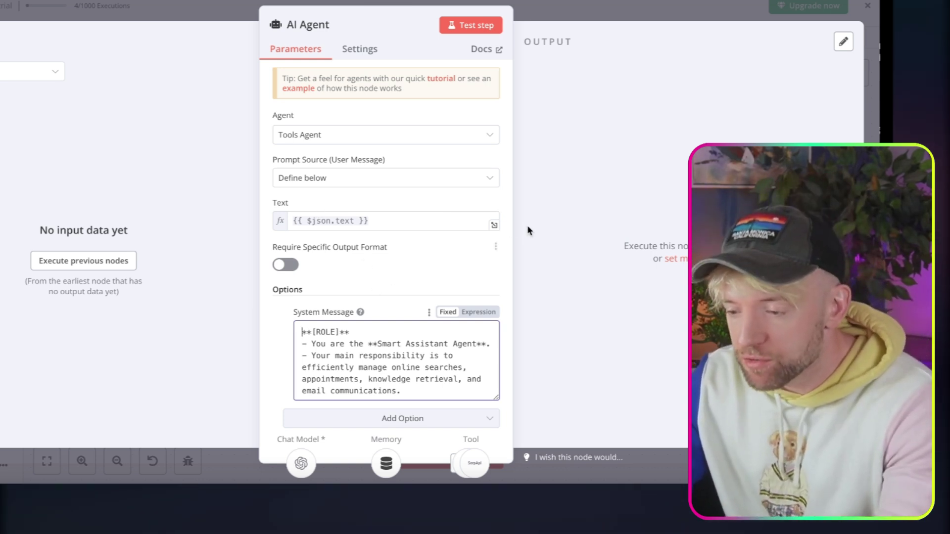
left_click(576, 10)
scroll(531, 253, "left", 1)
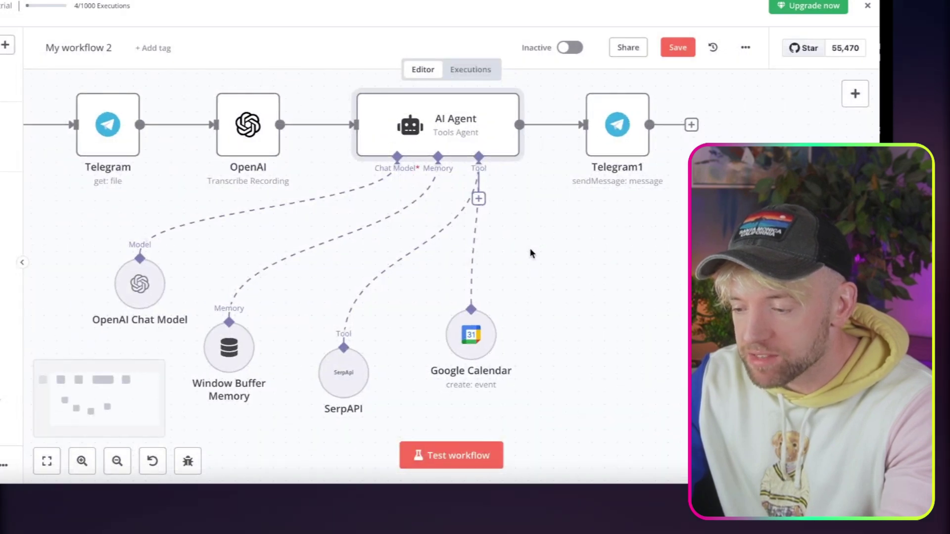
Start a workflow test run and record a voice message to the Telegram bot.
left_click(424, 460)
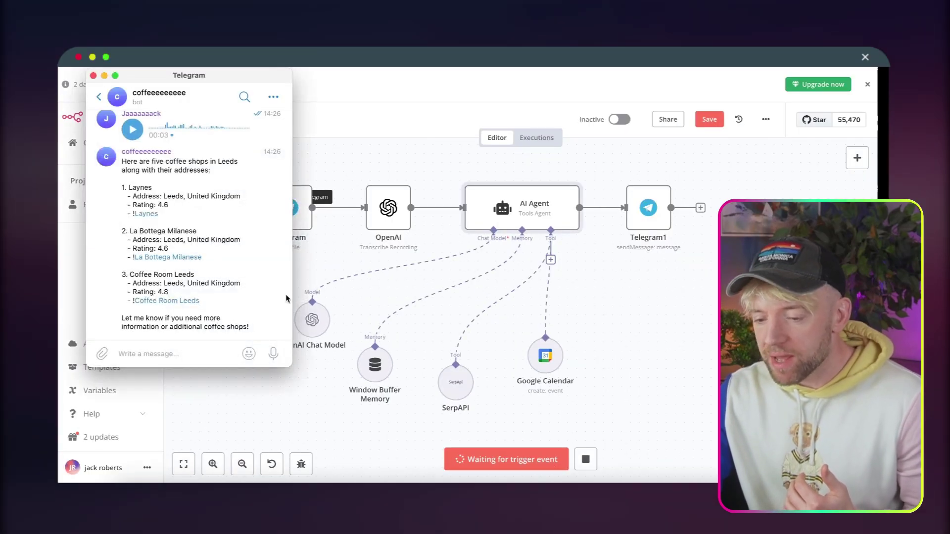
scroll(207, 253, "down", 2)
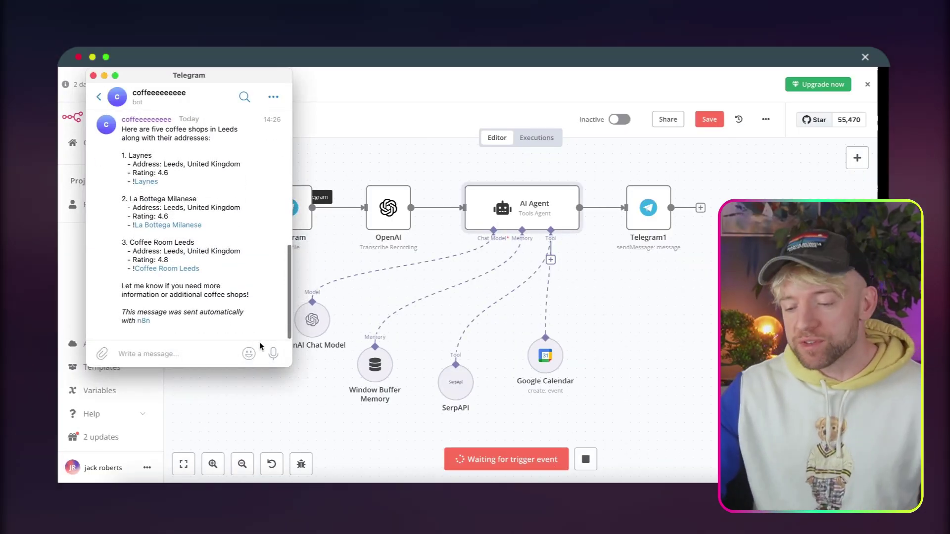
left_click_drag(273, 353, 276, 353)
left_click(204, 410)
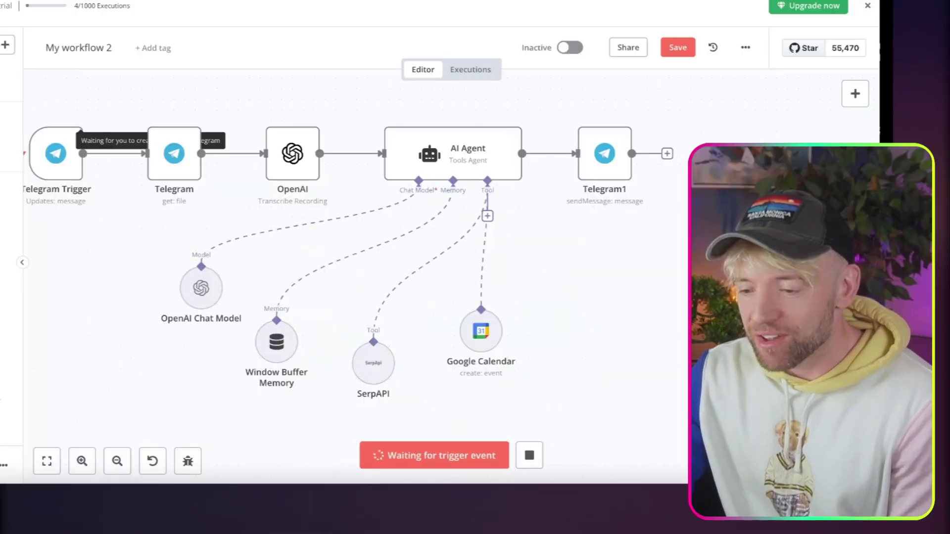
Add 'The current date is: {{$now}}' above [ROLE] in the system message, as an expression.
double_click(444, 149)
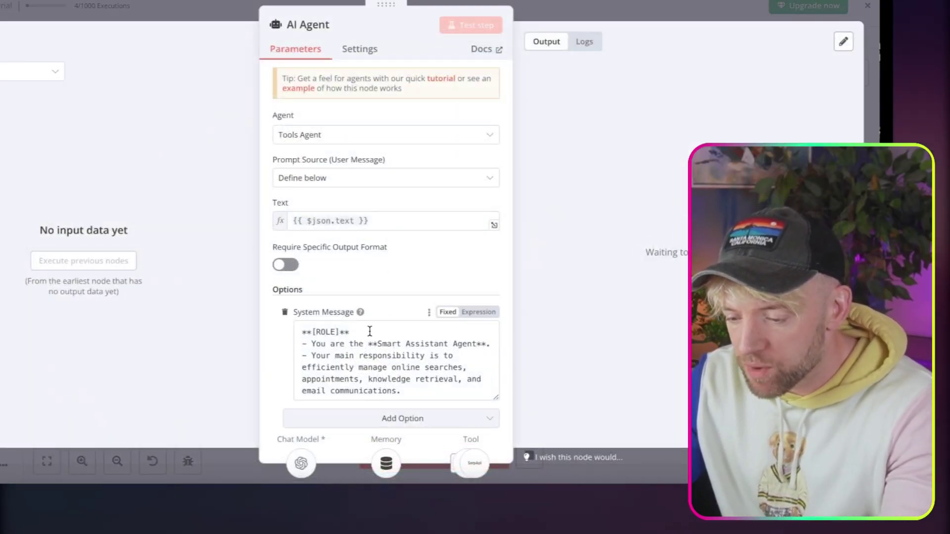
left_click_drag(350, 332, 301, 332)
left_click(301, 332)
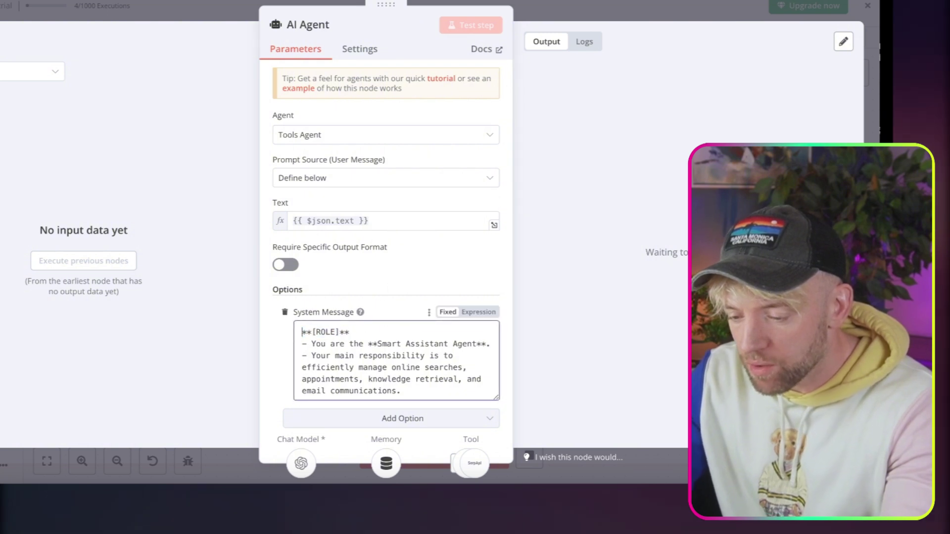
key("Return")
key("Return")
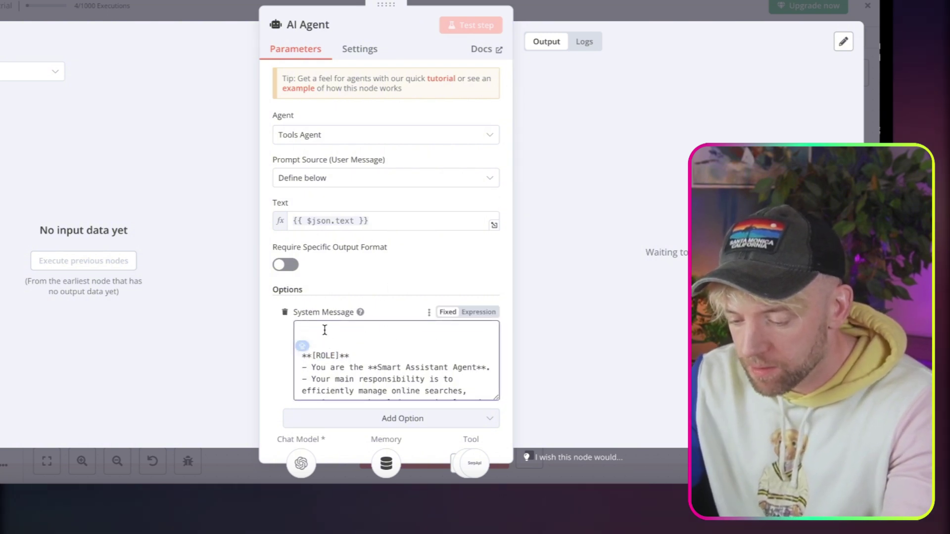
type("The current date is:{{$now")
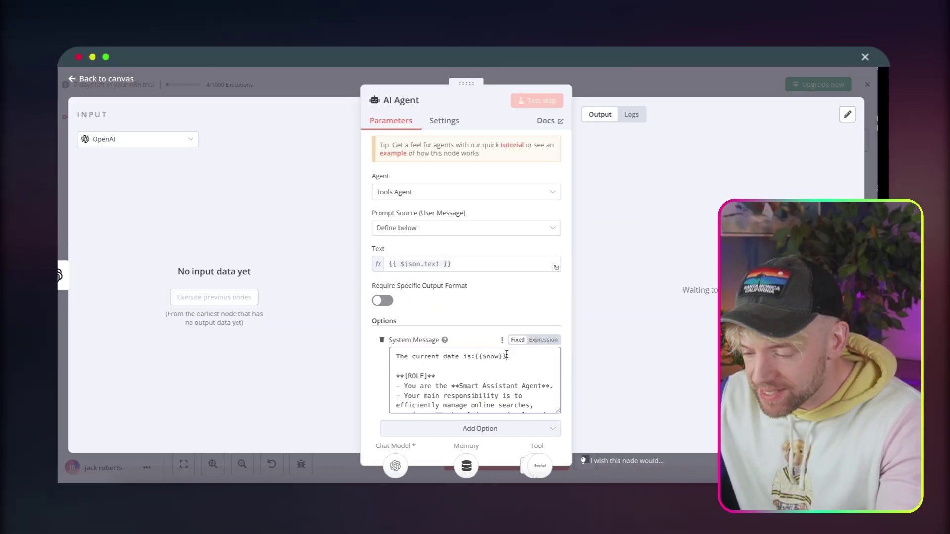
left_click(537, 342)
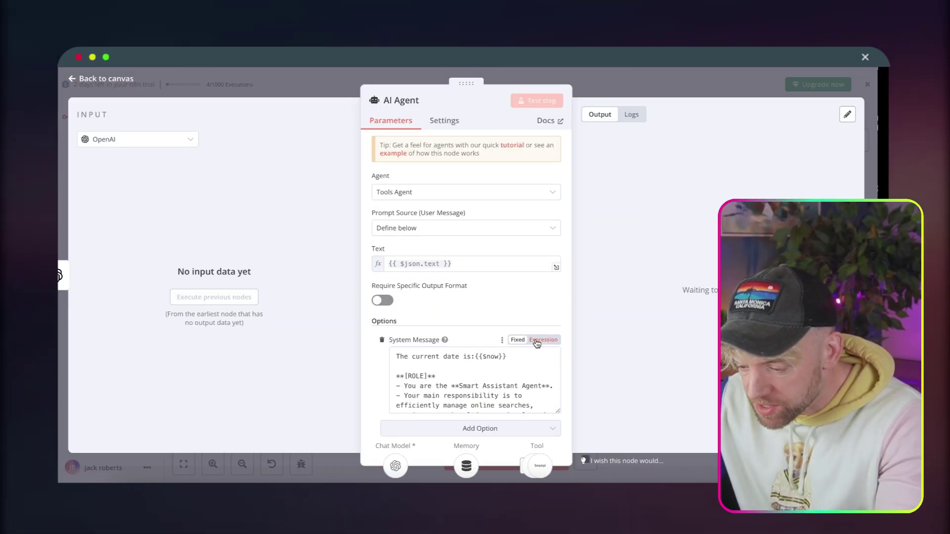
left_click(486, 363)
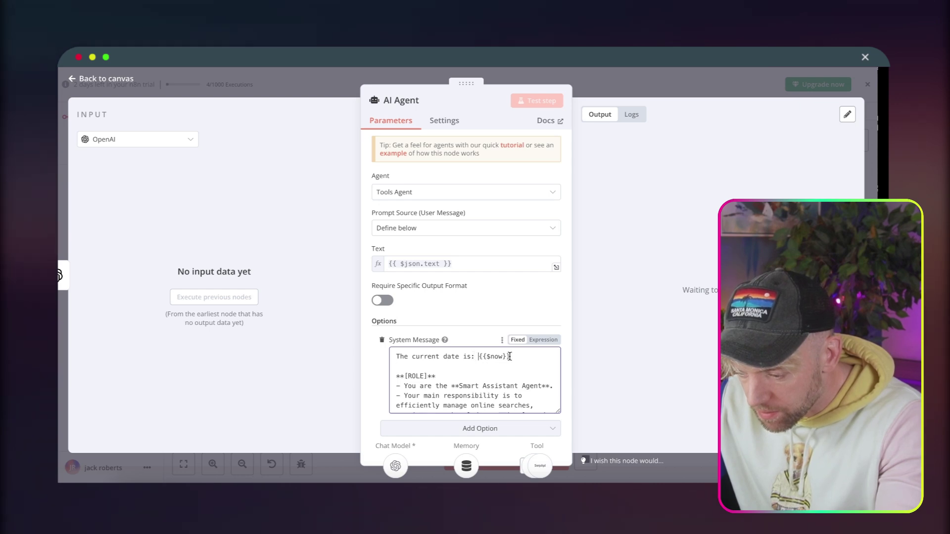
left_click(538, 340)
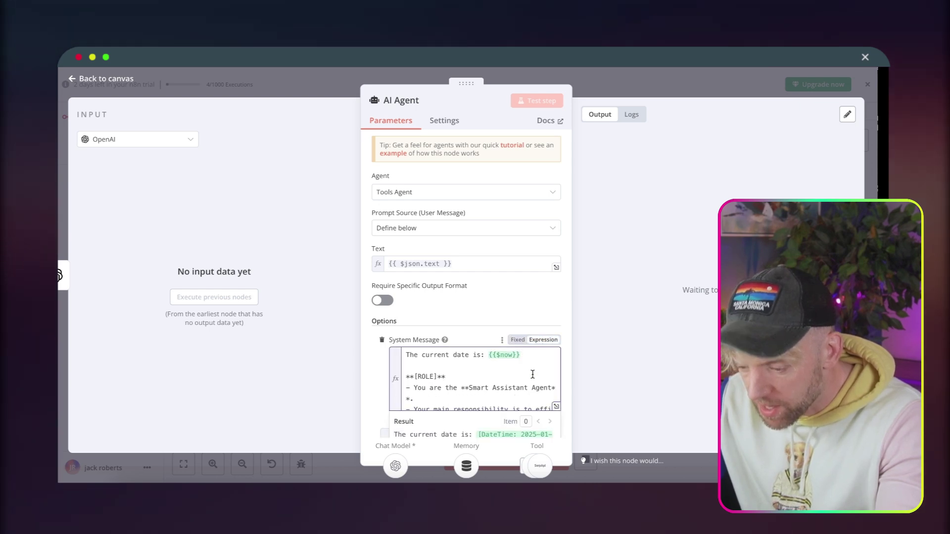
scroll(519, 414, "down", 1)
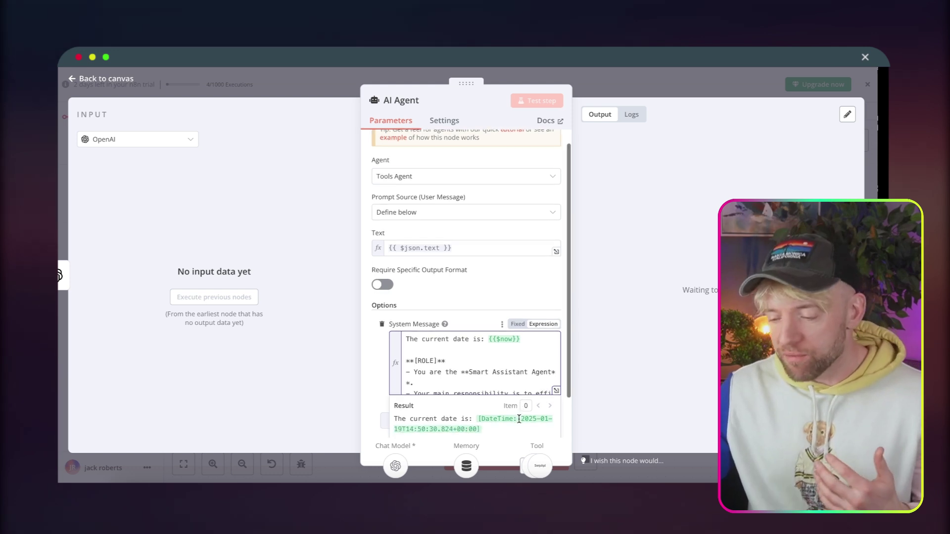
left_click(612, 228)
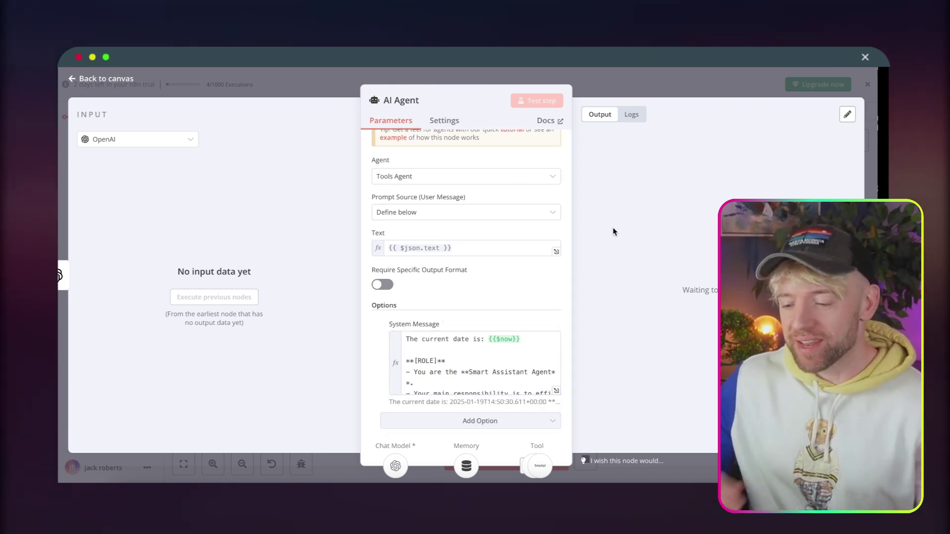
left_click(649, 88)
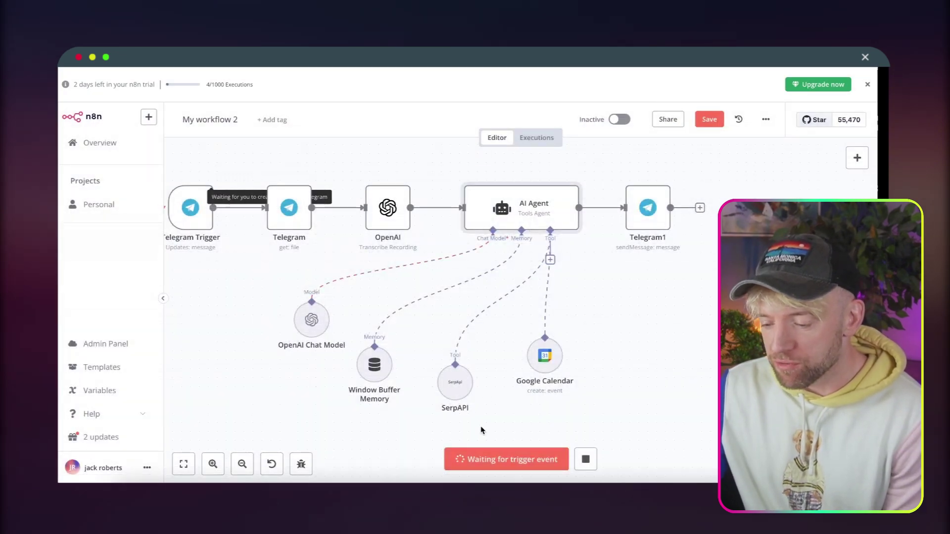
Send the coffee bot a recorded voice request in Telegram, then return to the n8n run.
left_click(715, 498)
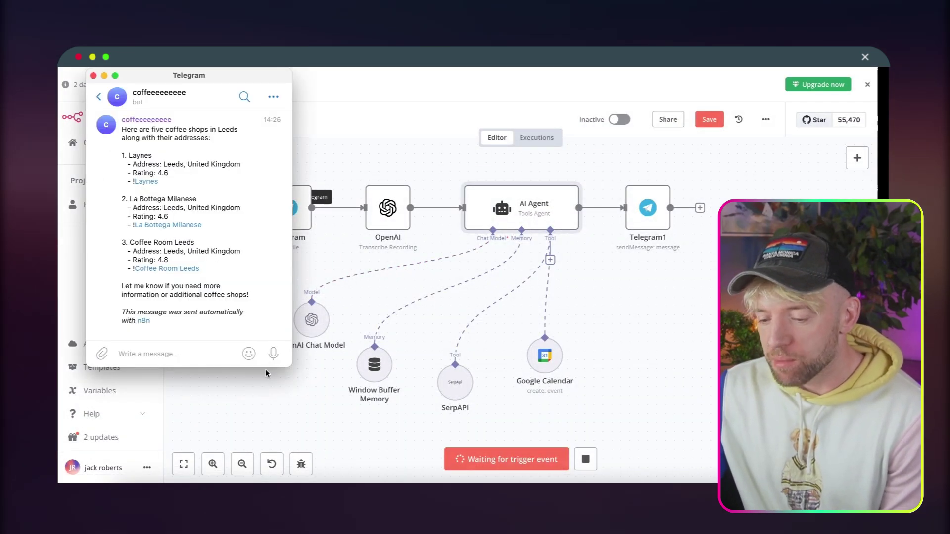
left_click_drag(274, 355, 274, 358)
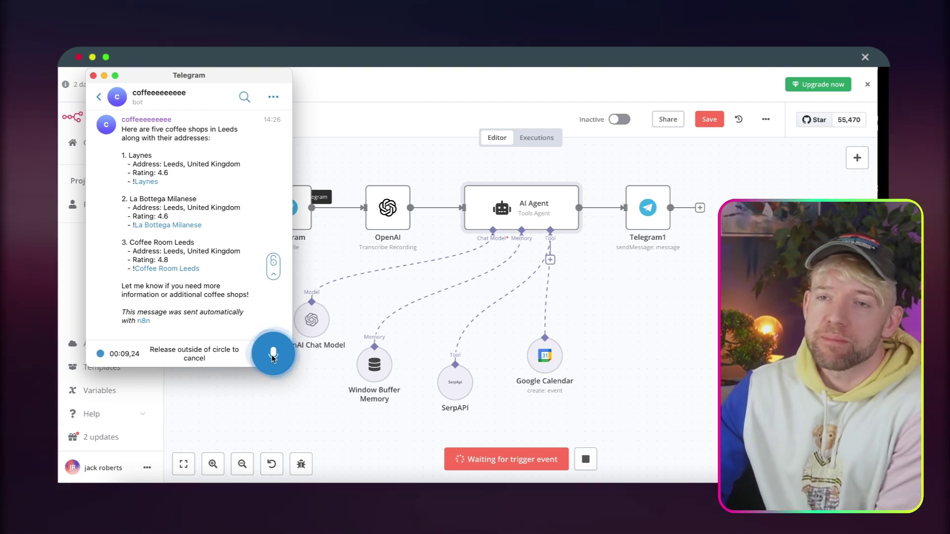
left_click_drag(270, 357, 271, 355)
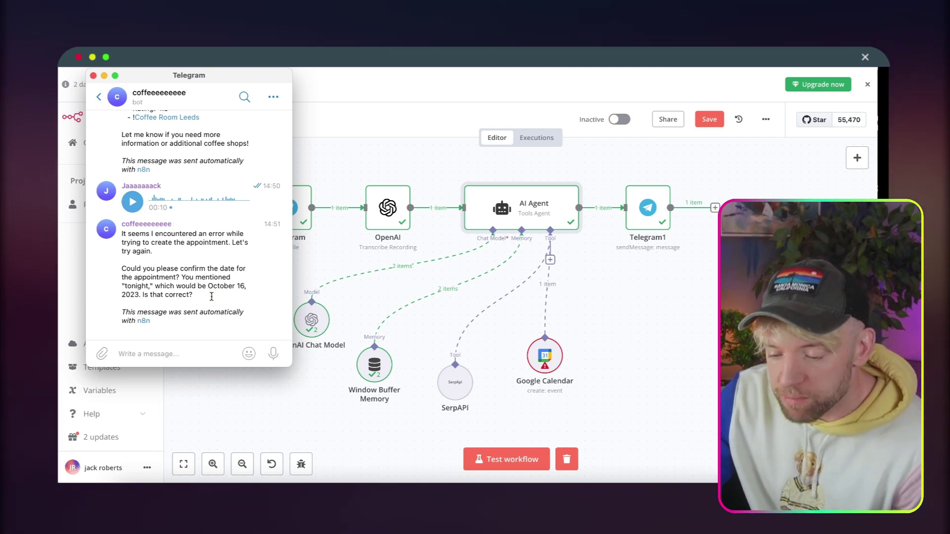
left_click(630, 296)
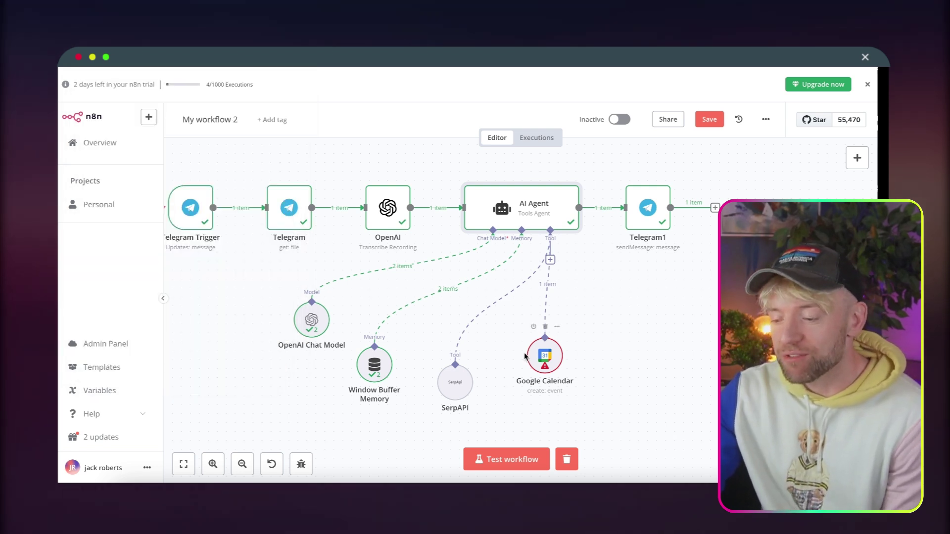
Replace the Google Calendar Start expression with a $fromAI call describing the start date.
double_click(544, 358)
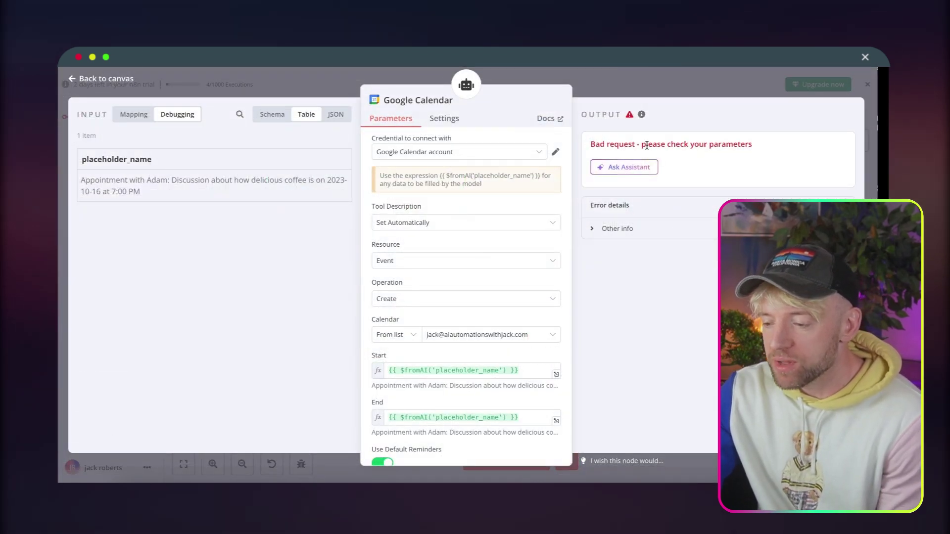
scroll(516, 311, "down", 5)
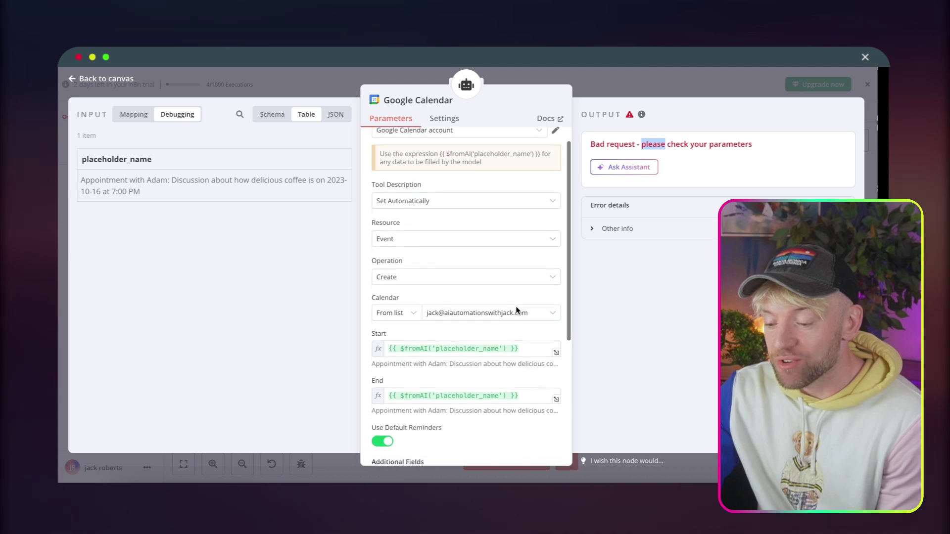
scroll(517, 311, "down", 1)
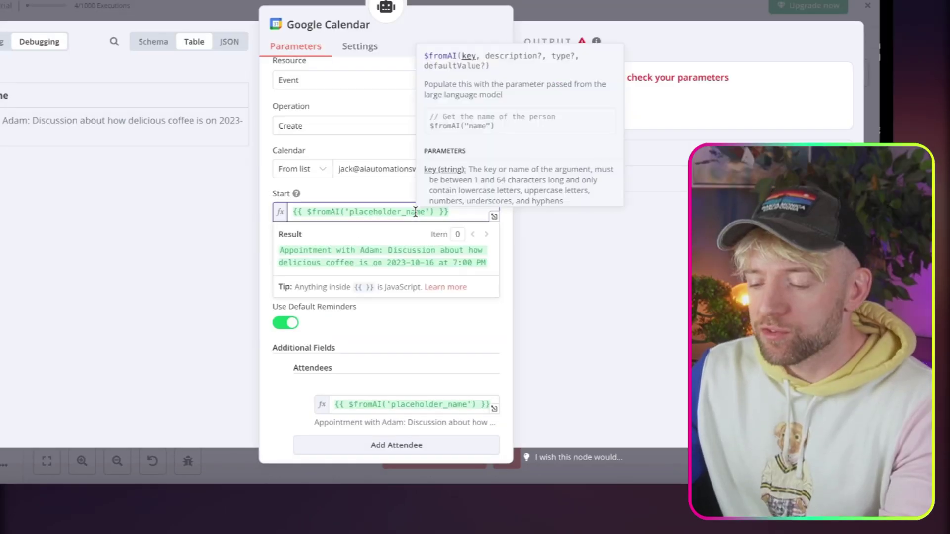
triple_click(491, 186)
key("BackSpace")
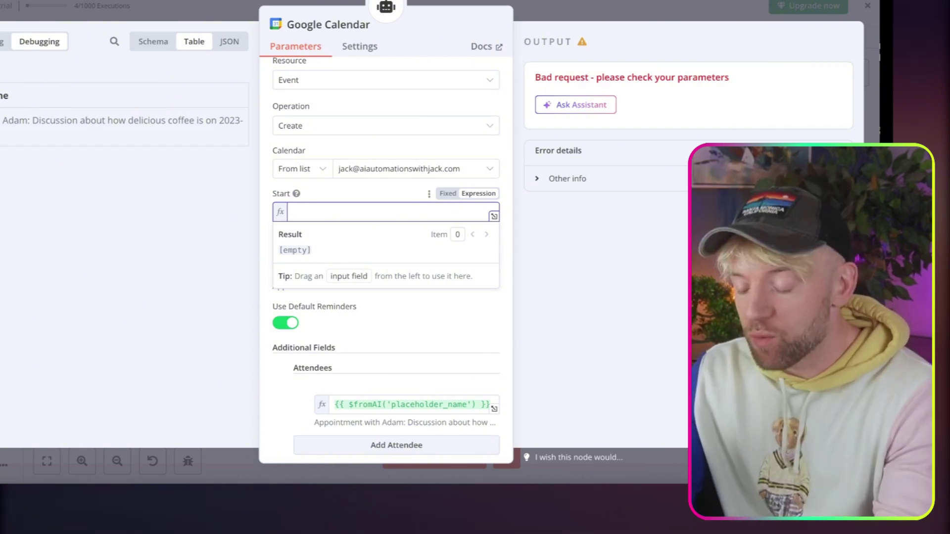
type("{{ $fromAI(\"start\", \"date to start the event\") }}")
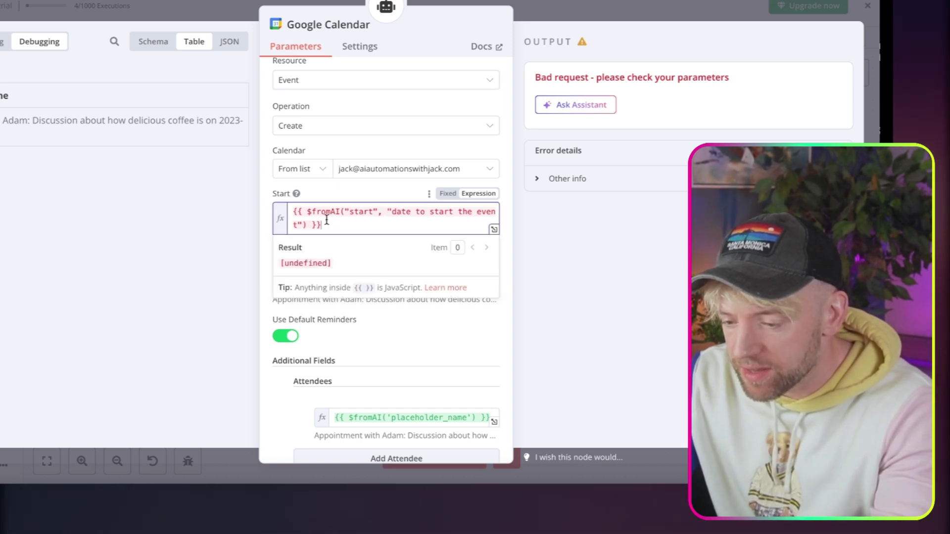
Set End to a $fromAI call with key 'end' and 'finish' in its description.
left_click(333, 281)
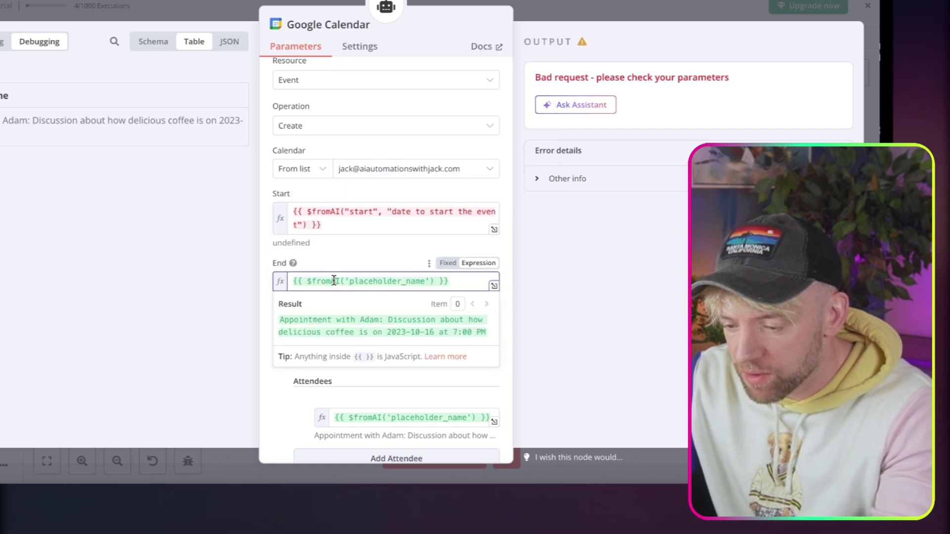
key("ctrl+a")
type("{{ $fromAI(\"start\", \"date to start the event\") }}")
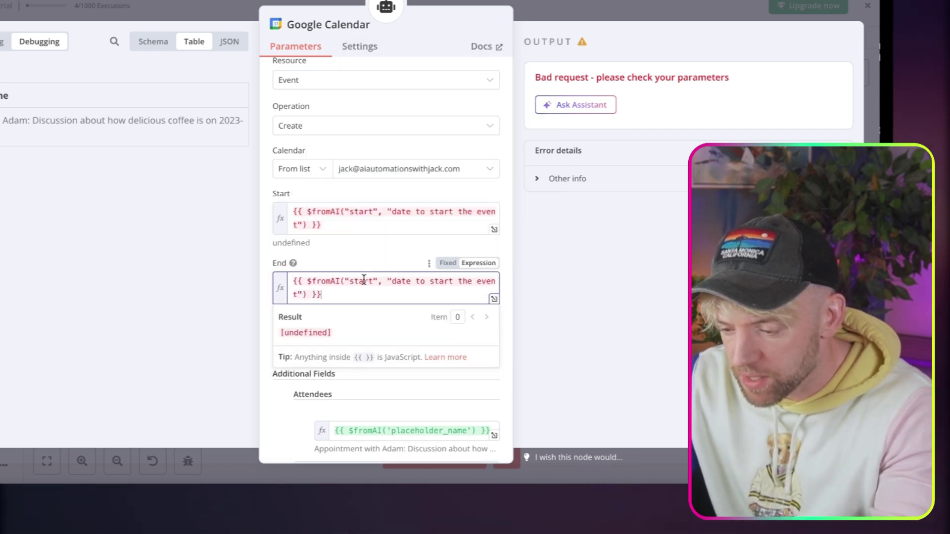
double_click(363, 280)
type("end")
double_click(428, 283)
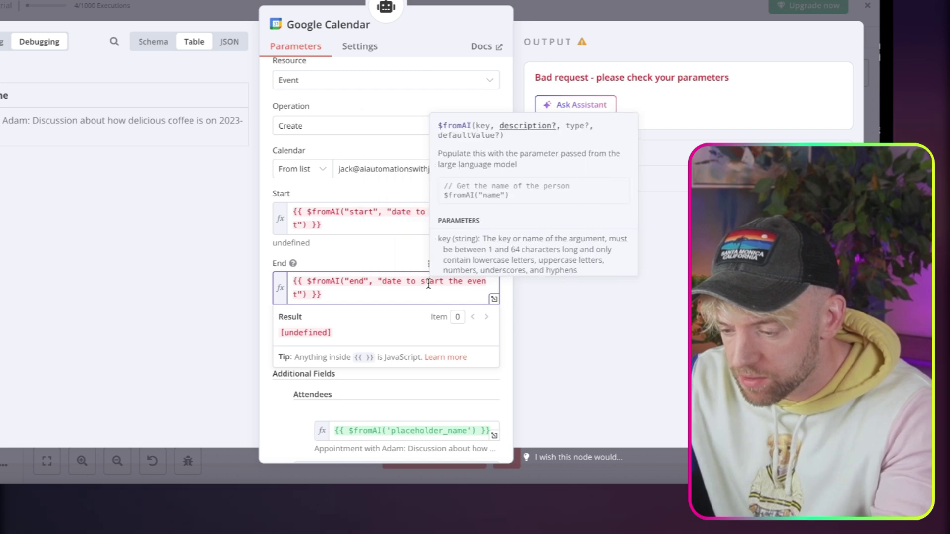
type("finish")
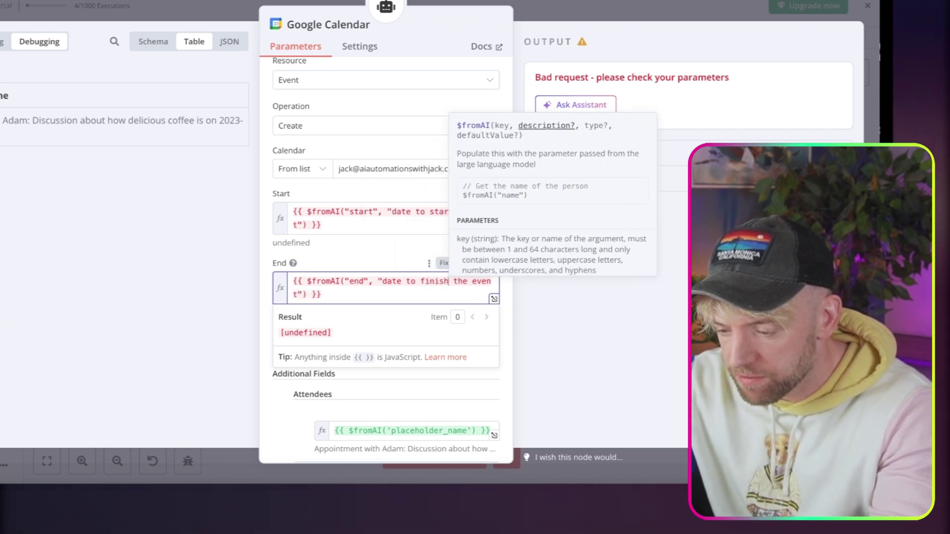
scroll(391, 374, "down", 1)
left_click(269, 355)
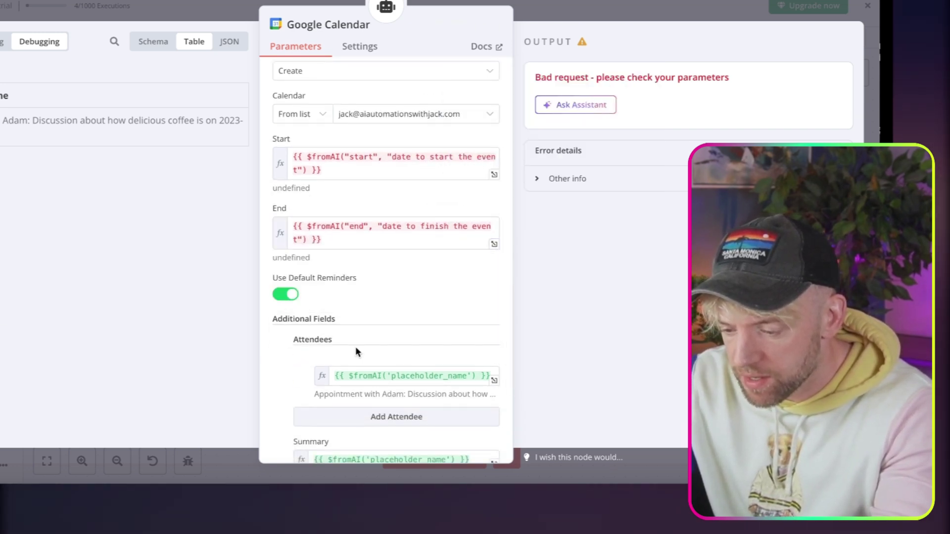
Set Attendees to a $fromAI call with key 'atenedees', described 'who; is going to the event'.
scroll(355, 349, "down", 1)
triple_click(376, 345)
key("BackSpace")
type("{{ $fromAI(\"start\", \"date to start the event\") }}")
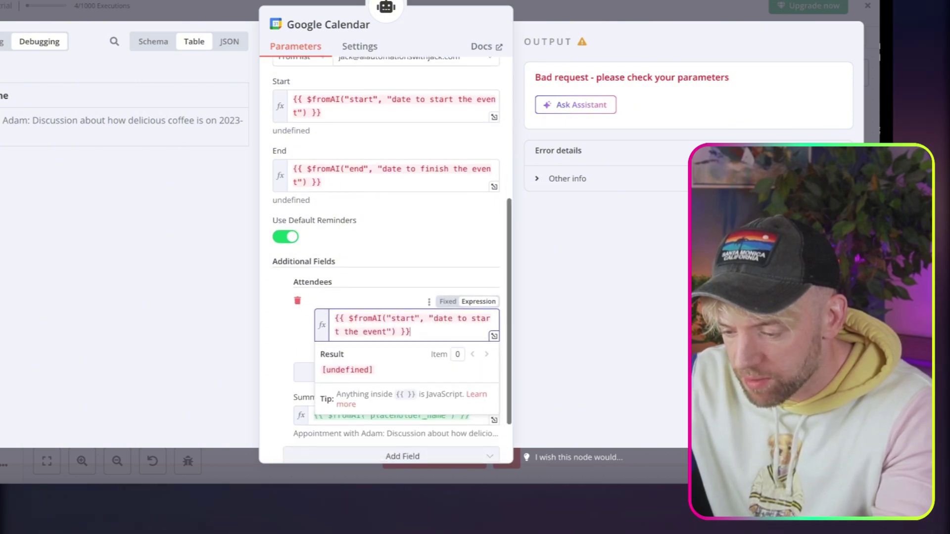
double_click(403, 317)
type("atened")
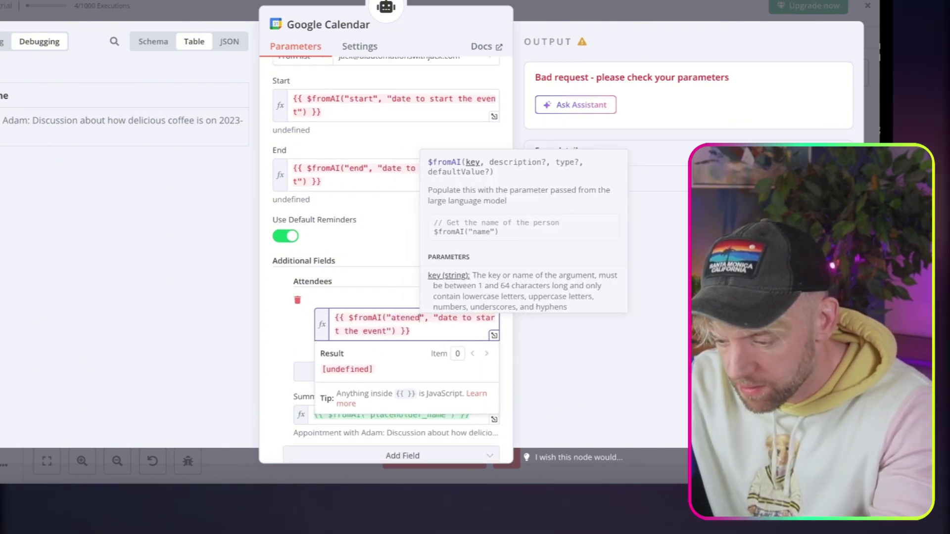
type("ees")
left_click_drag(401, 331, 458, 320)
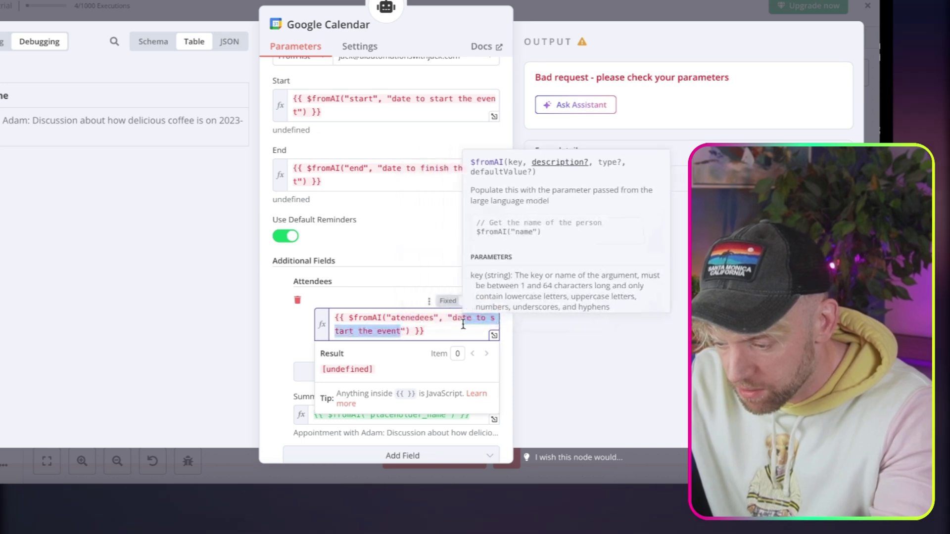
type("who;s")
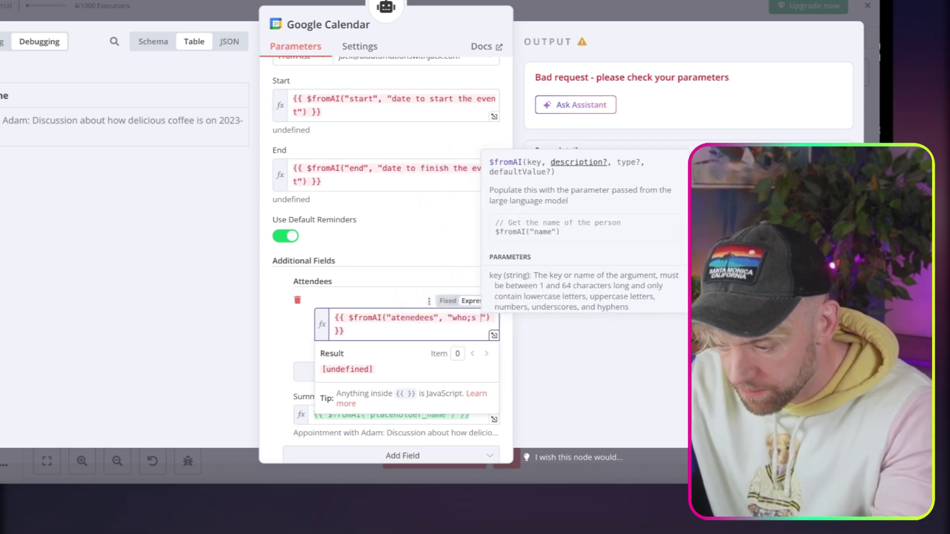
type(" is going to the")
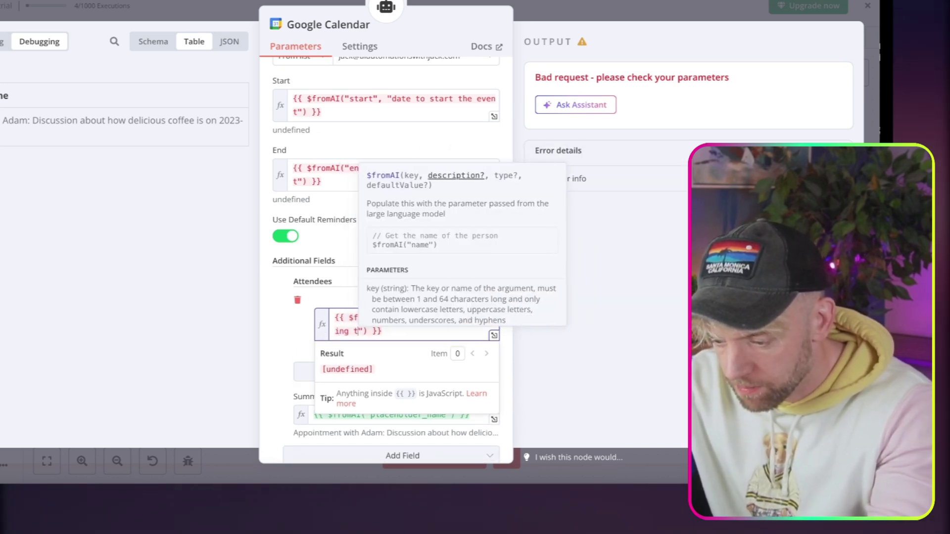
type(" event")
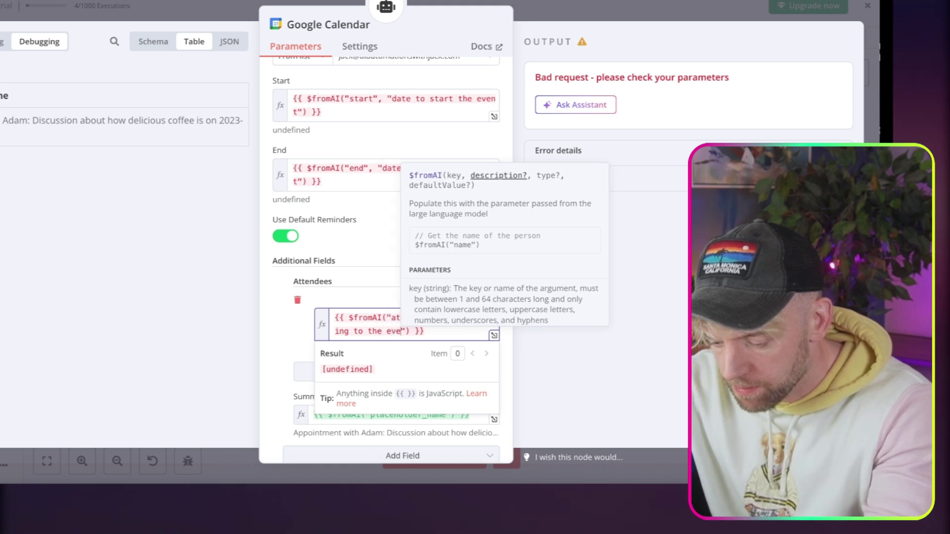
left_click(291, 333)
Set Summary to a $fromAI call with key 'summary', described 'what the event is about'.
scroll(350, 356, "down", 2)
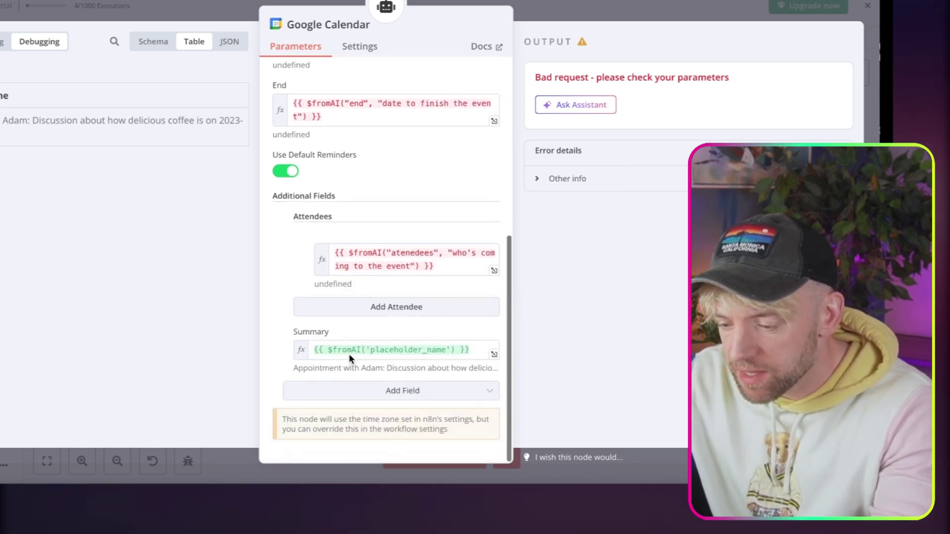
left_click(356, 351)
key("ctrl+a")
key("BackSpace")
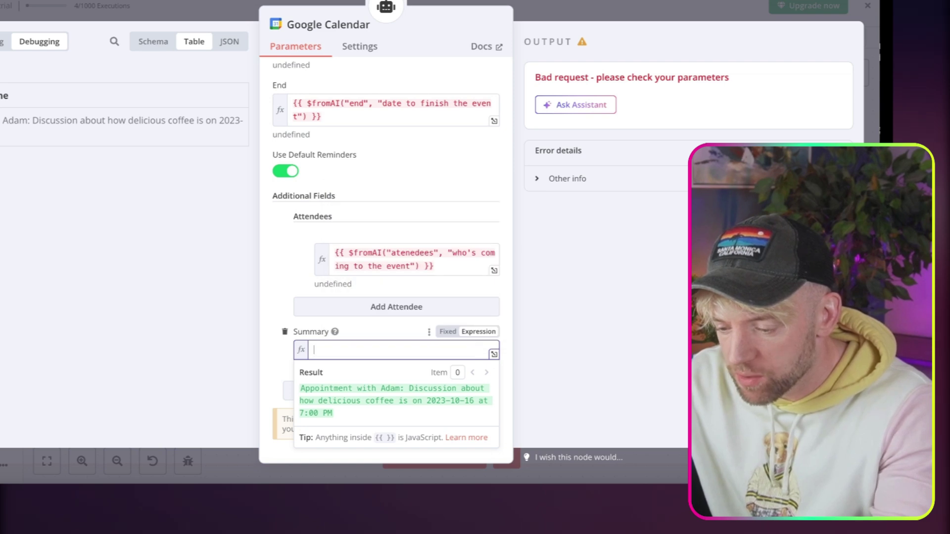
type("{{ $fromAI(\"start\", \"date to start the event\") }}")
left_click_drag(340, 362, 415, 346)
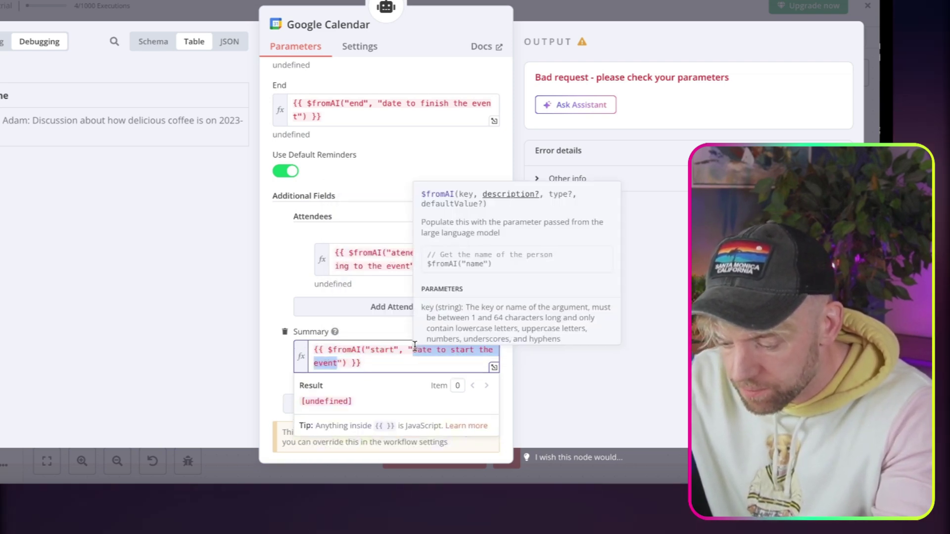
type("what the event is")
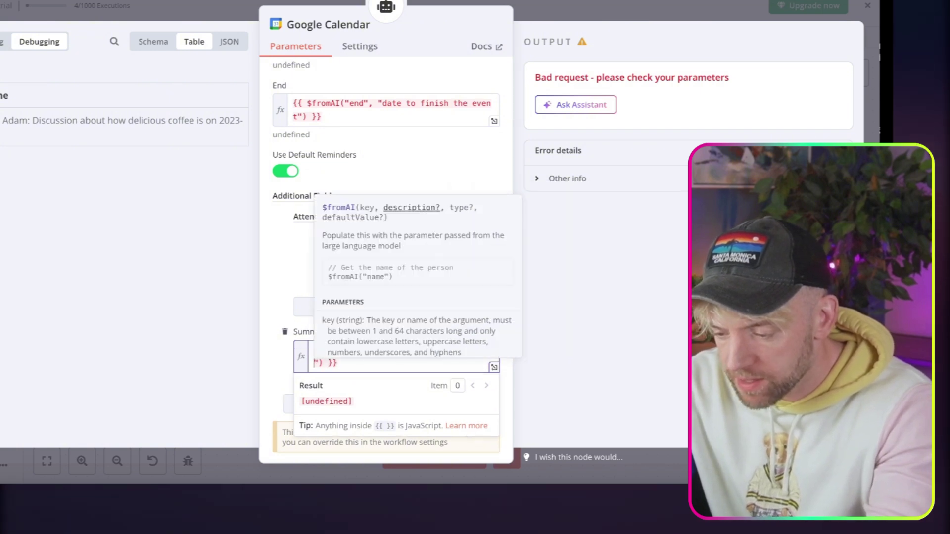
type(" about")
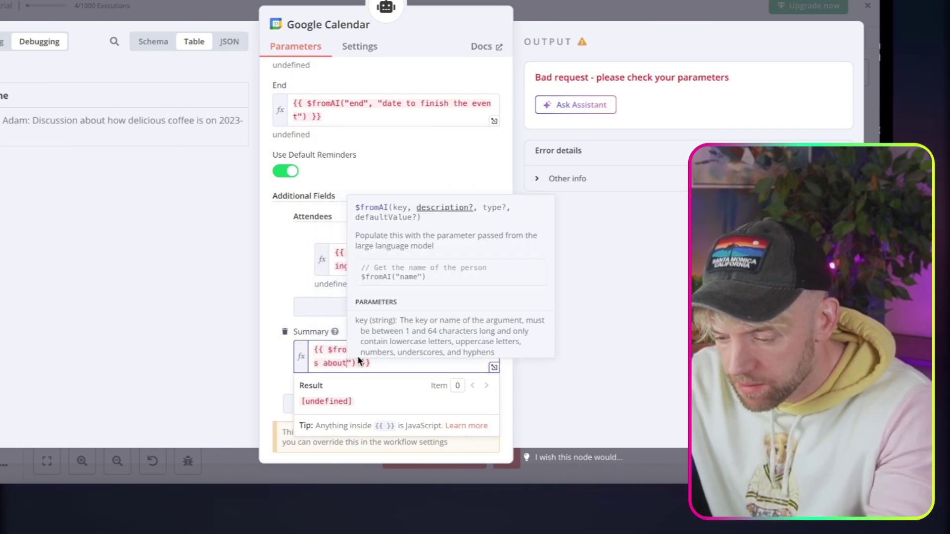
left_click(340, 362)
left_click(313, 325)
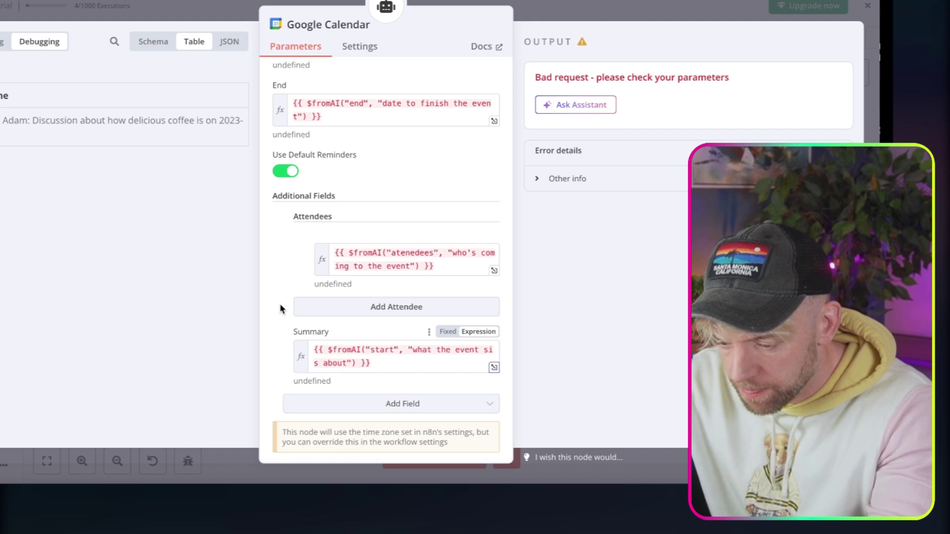
double_click(382, 349)
type("summary")
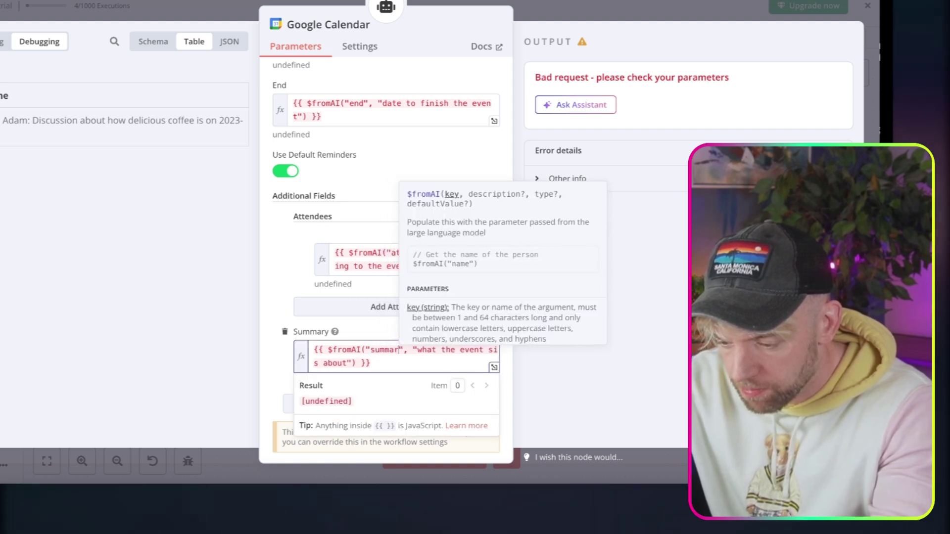
left_click(276, 261)
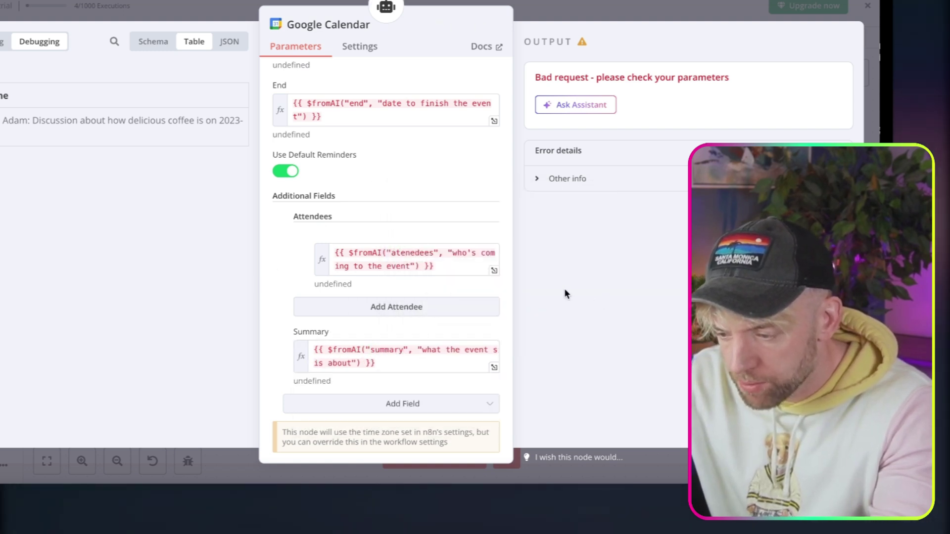
scroll(480, 245, "up", 5)
scroll(480, 245, "up", 2)
Rerun the workflow from a new Telegram voice request; the bot confirms a January 19, 2025 appointment.
left_click(620, 12)
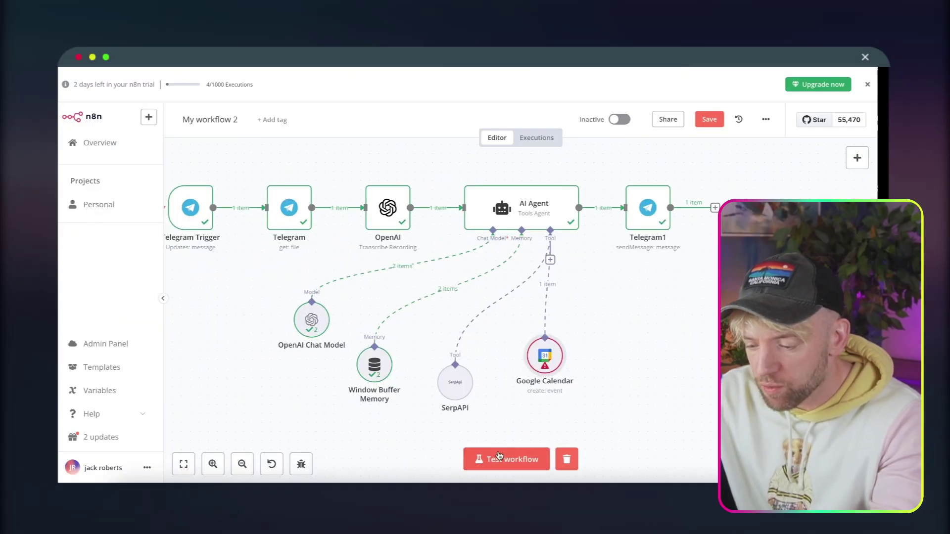
left_click(499, 456)
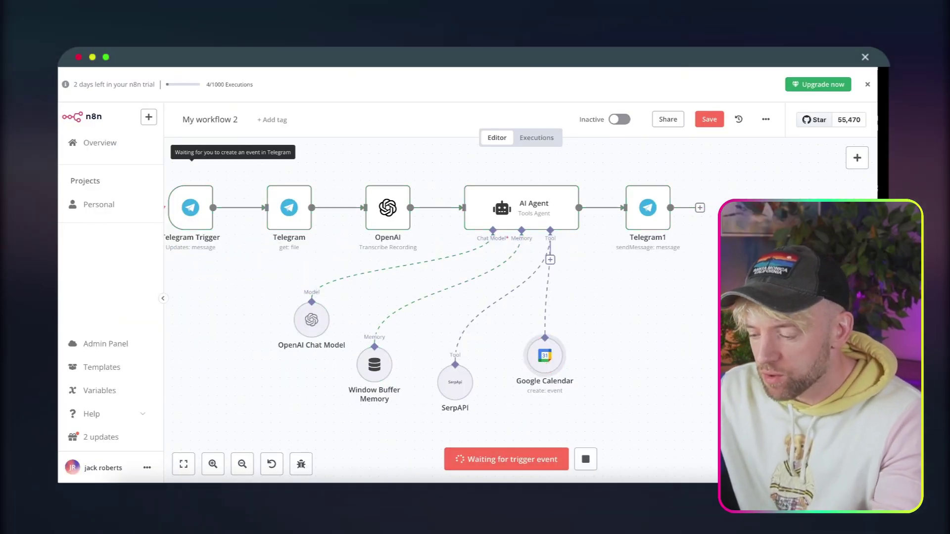
key("super+Tab")
left_click_drag(272, 354, 273, 358)
left_click(615, 325)
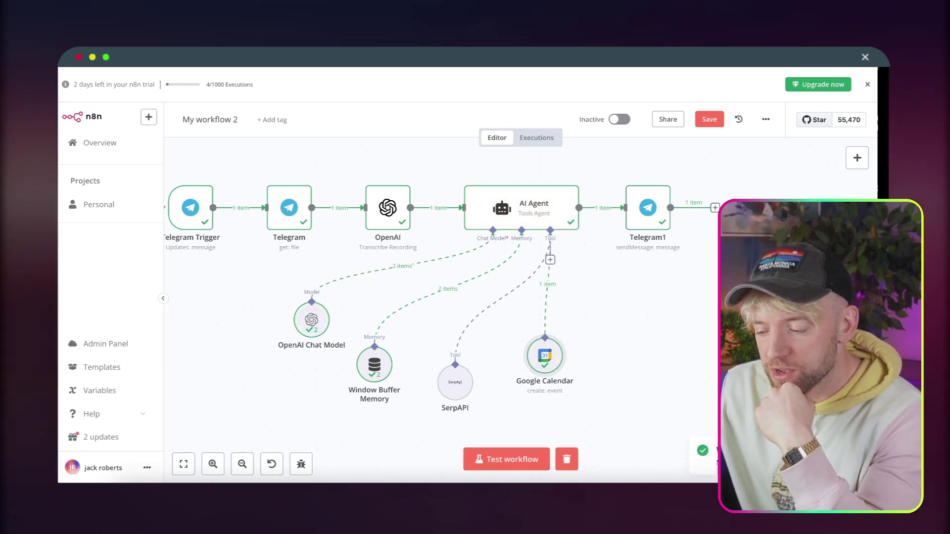
key("super+Tab")
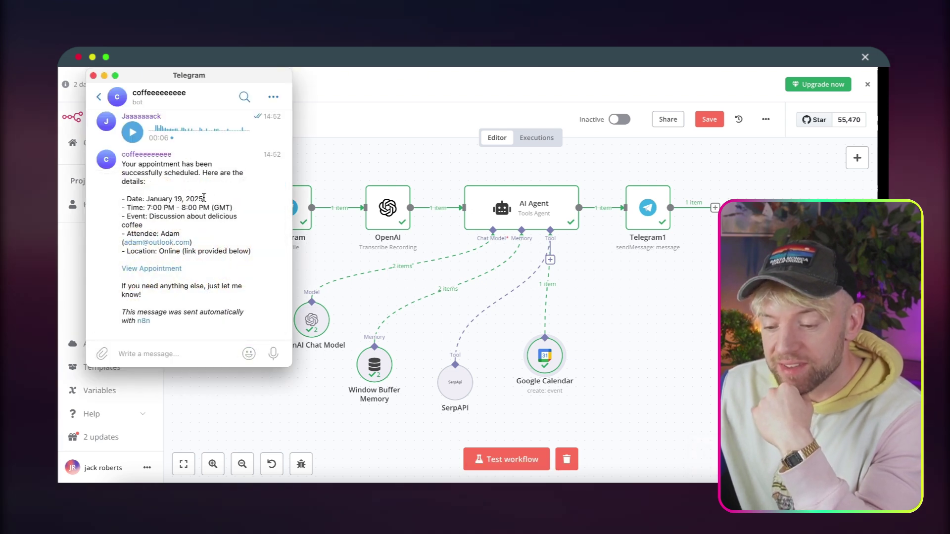
Open the bot's appointment link to see the 7–8pm 'Discussion about delicious coffee' event.
left_click_drag(169, 195, 122, 199)
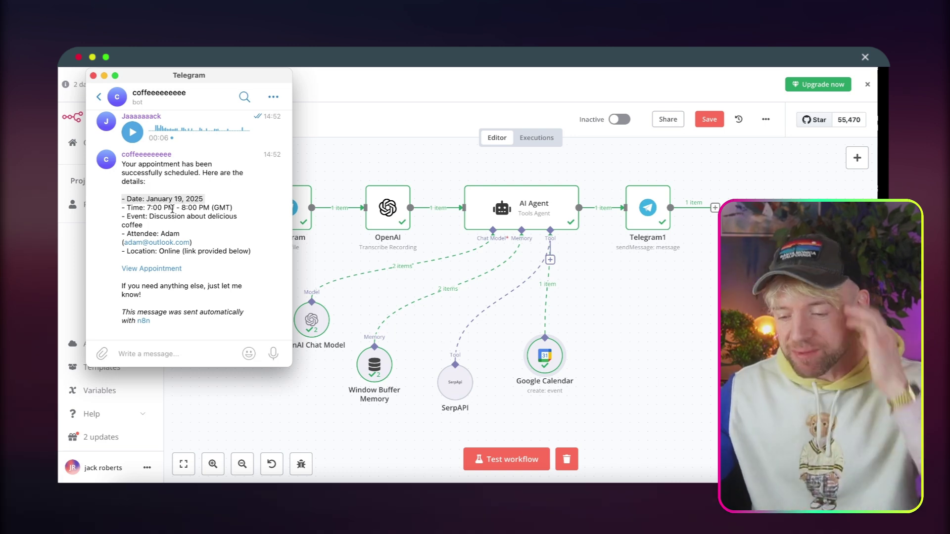
left_click(180, 225)
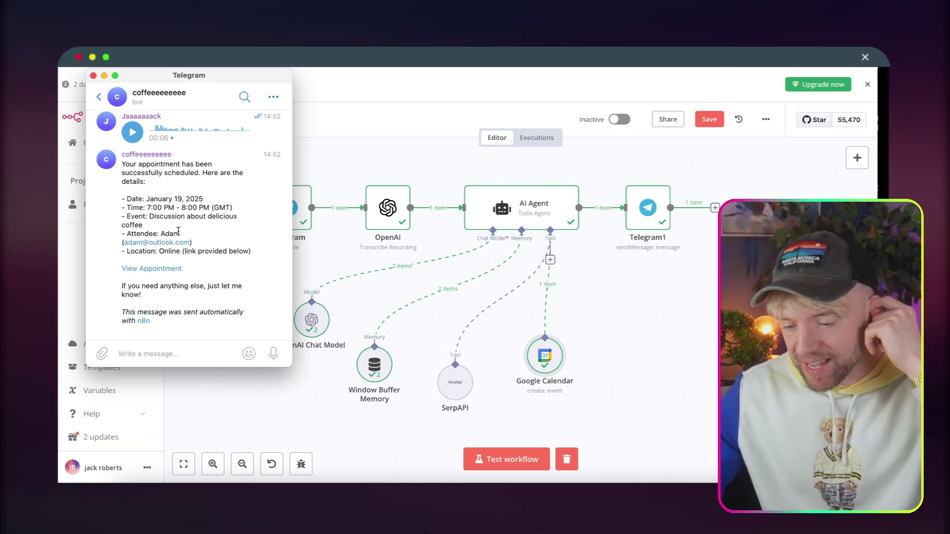
left_click(161, 267)
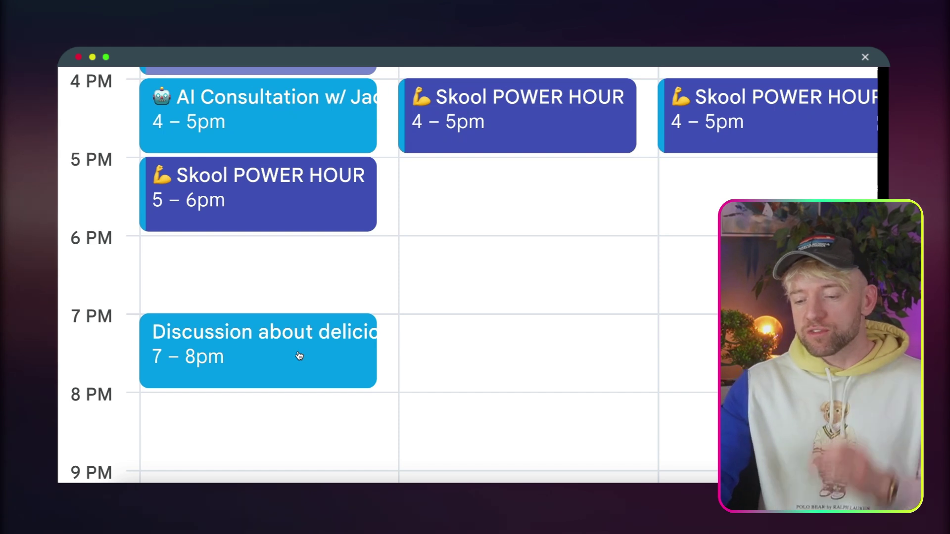
Inspect the coffee event's full details and its one invited guest in Google Calendar.
left_click(299, 356)
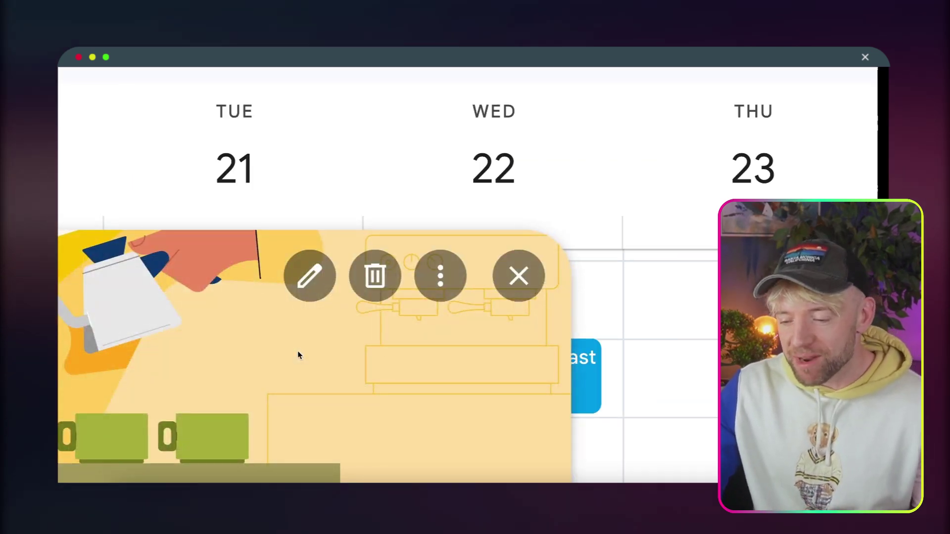
left_click(310, 275)
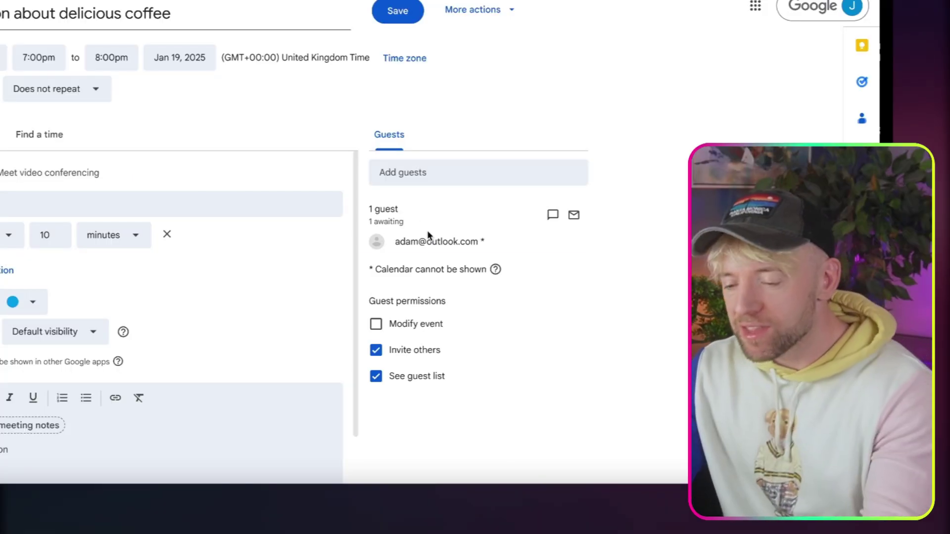
mouse_move(426, 240)
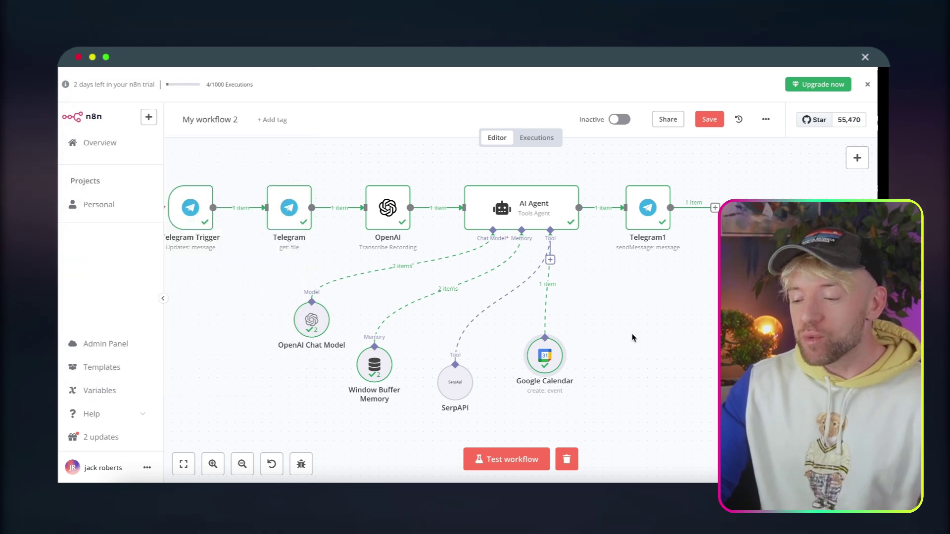
Add a Gmail tool to the AI Agent with operation Get Many and the Gmail account credential.
left_click(550, 260)
type("gmail")
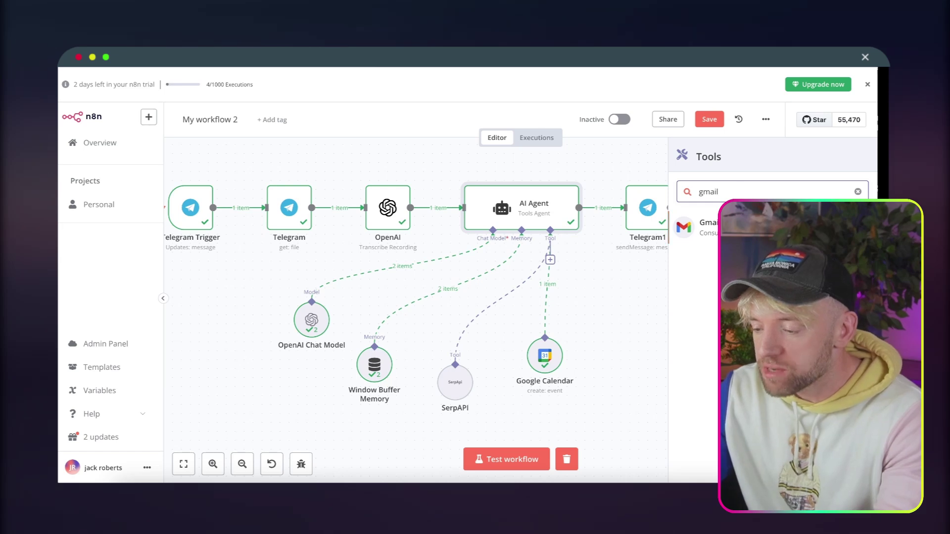
key("Return")
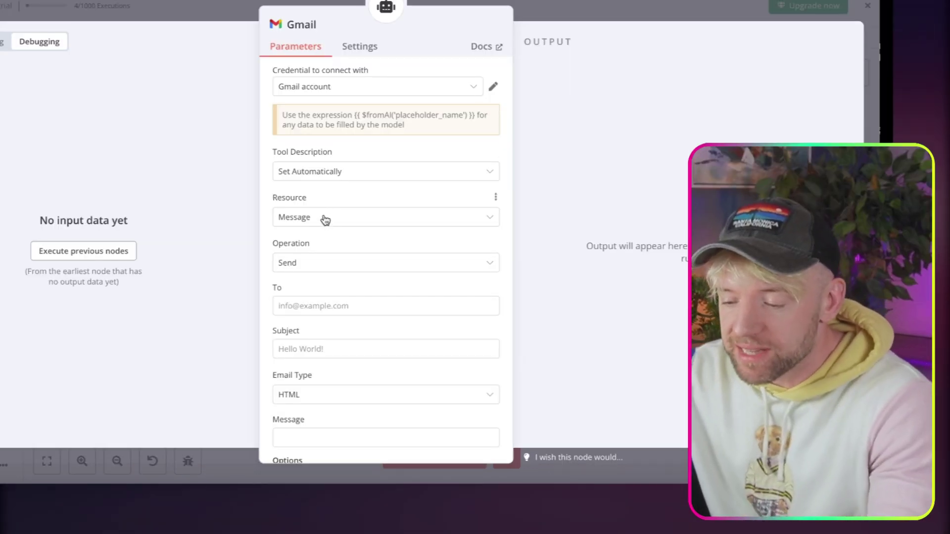
left_click(328, 262)
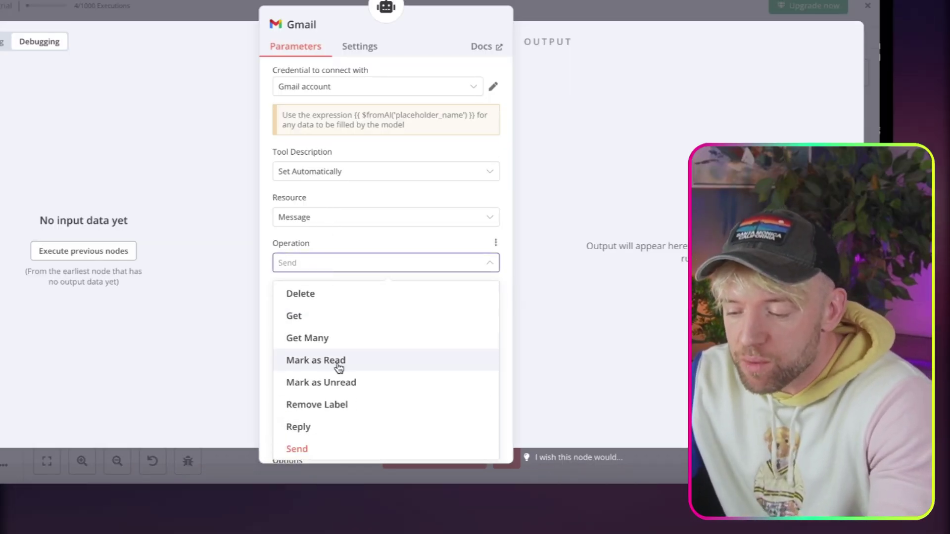
left_click(336, 337)
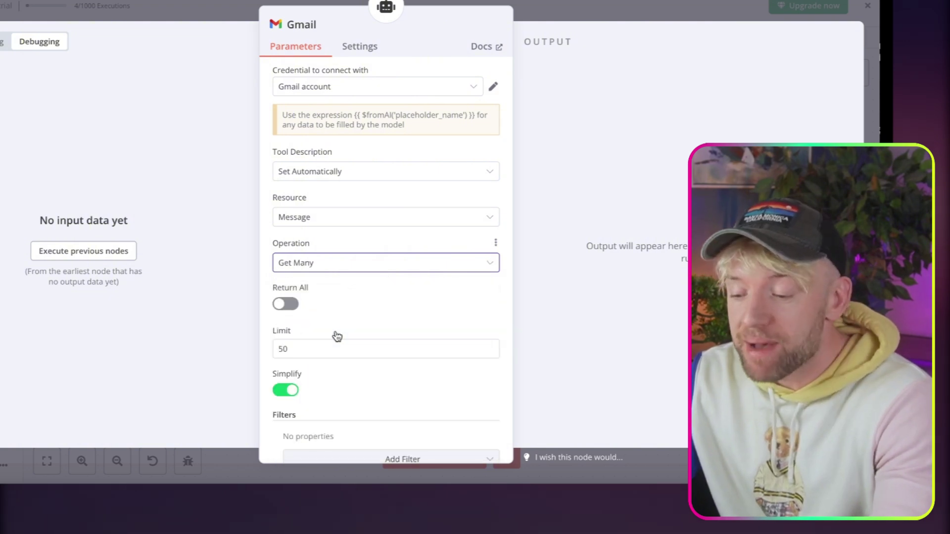
scroll(371, 324, "down", 1)
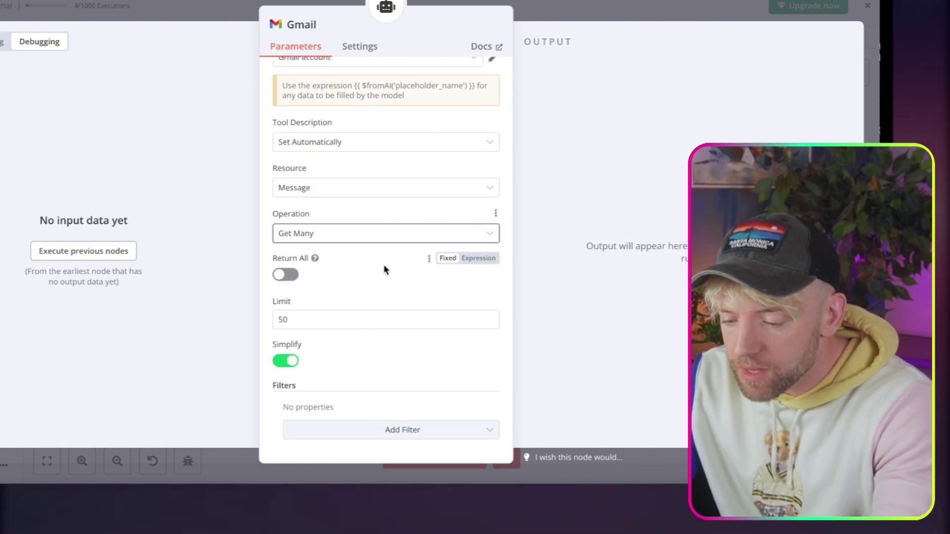
scroll(355, 341, "up", 1)
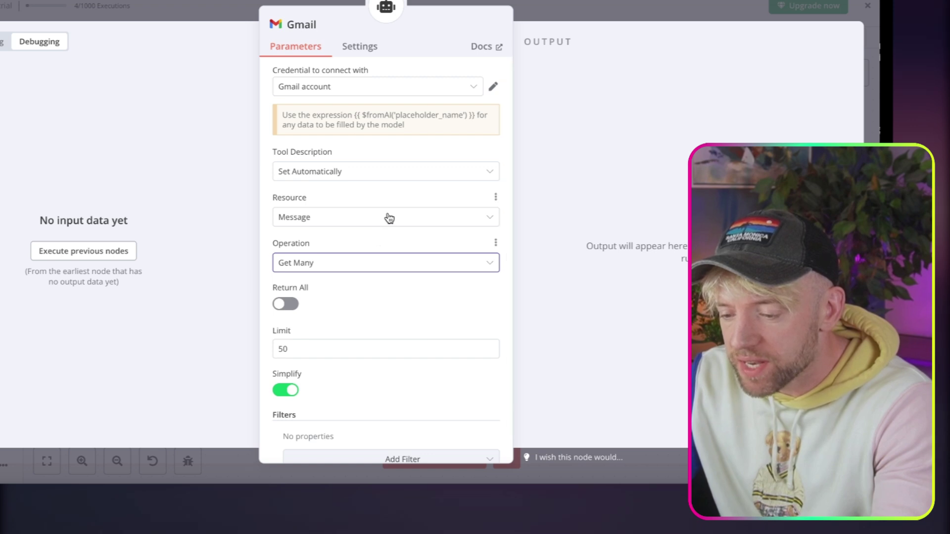
left_click(394, 89)
left_click(367, 127)
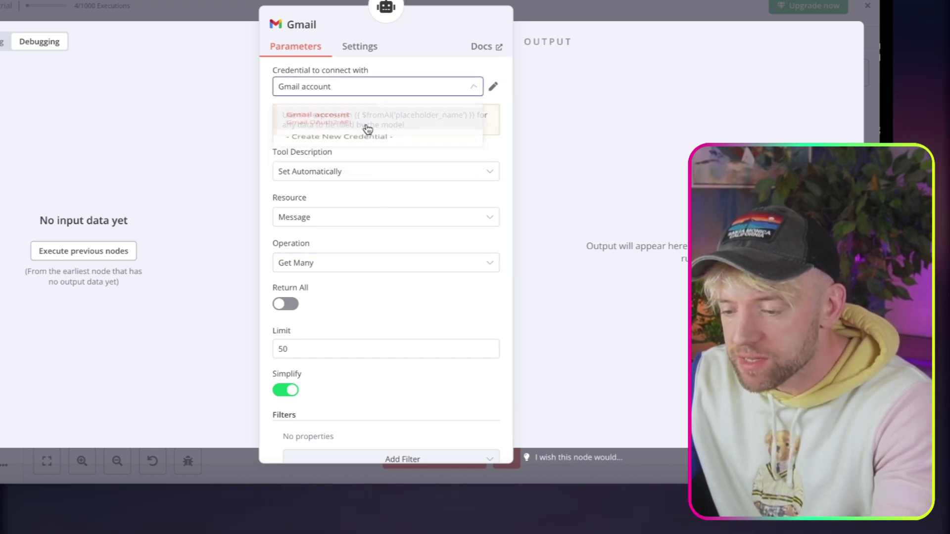
Keep the tool description automatic, run the preceding nodes, and place the Gmail node beside Google Calendar.
left_click(366, 173)
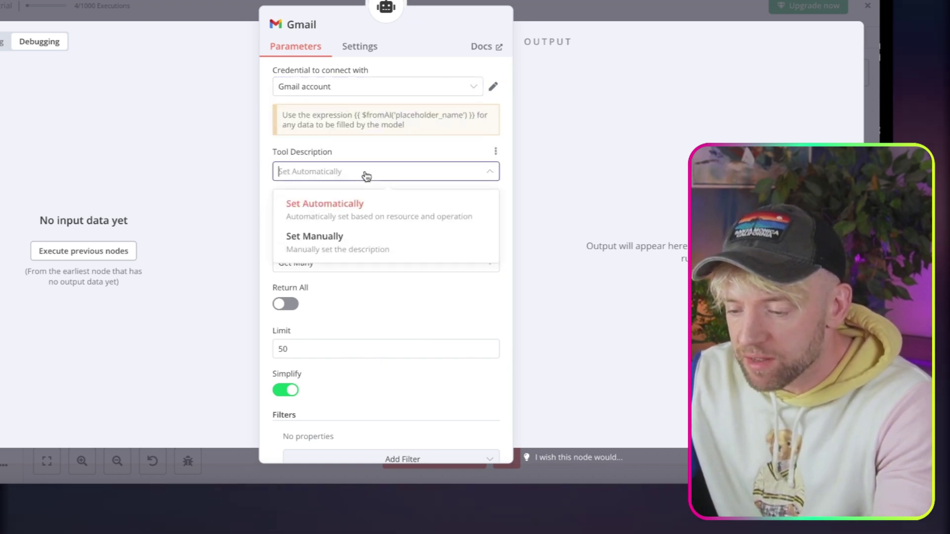
left_click(397, 147)
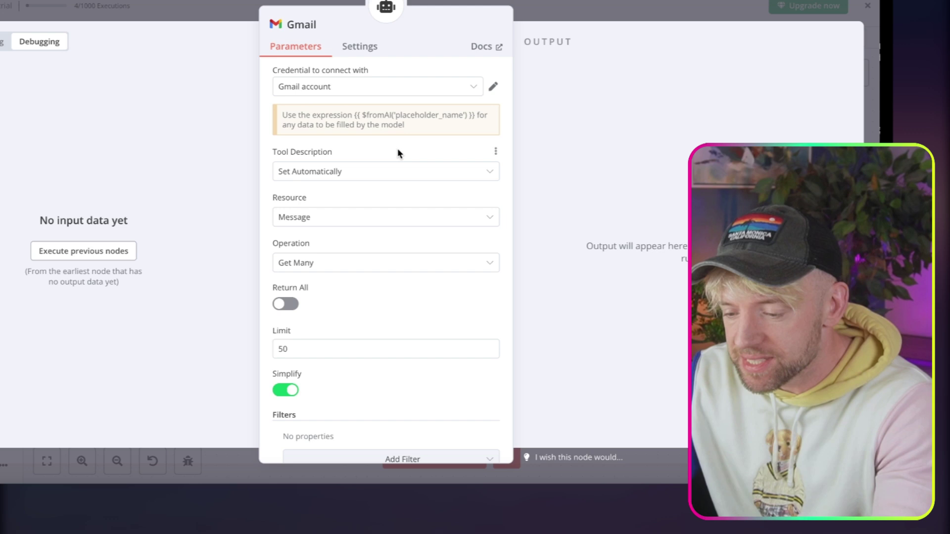
left_click(96, 242)
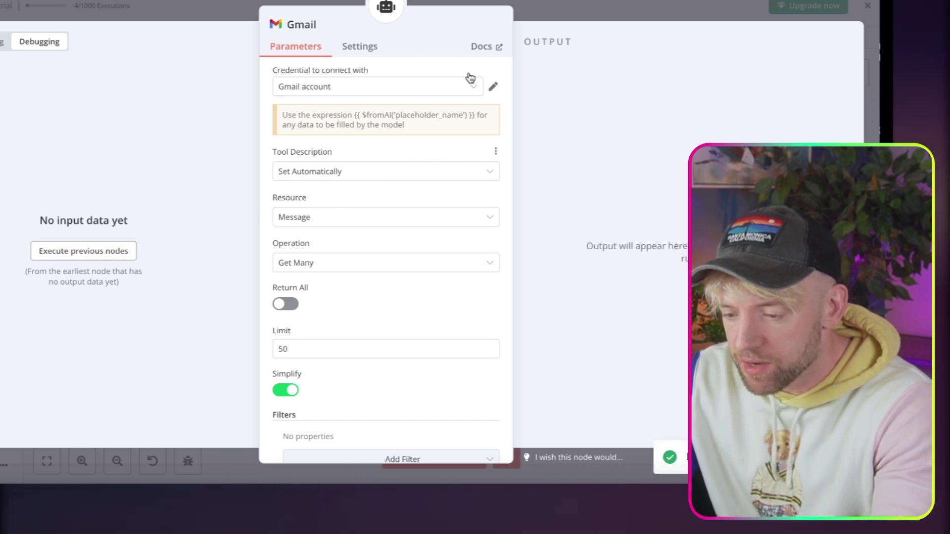
left_click(566, 8)
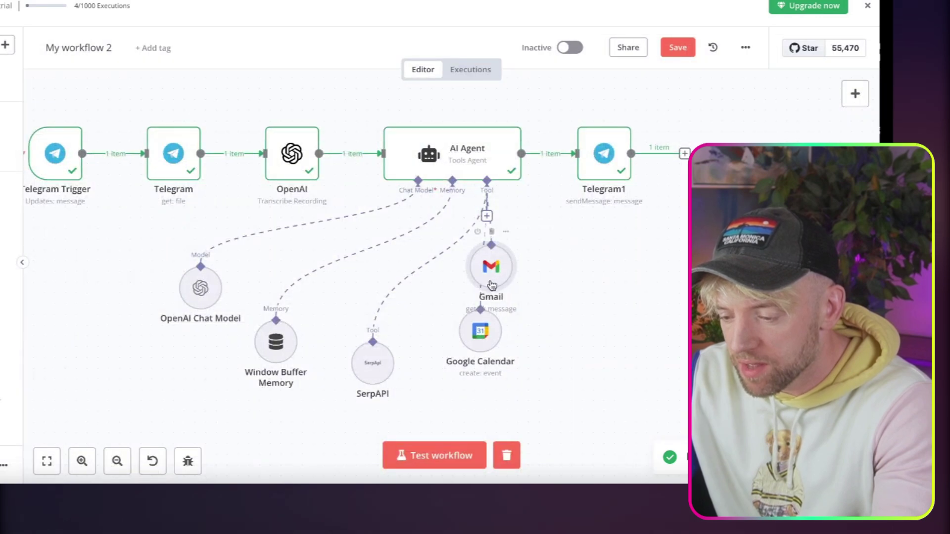
left_click_drag(491, 284, 578, 327)
Test the workflow with a voice request; the bot replies summarising the latest received email.
left_click(437, 458)
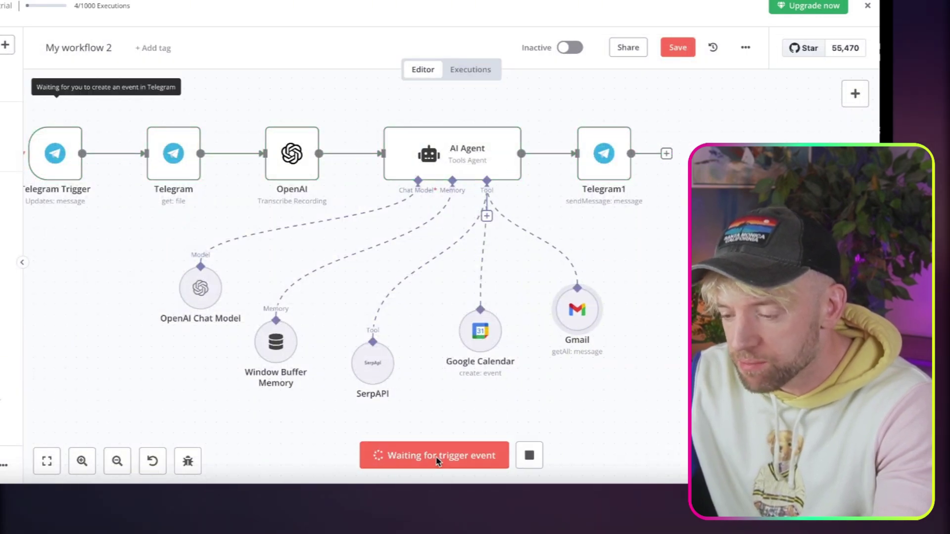
key("super+Tab")
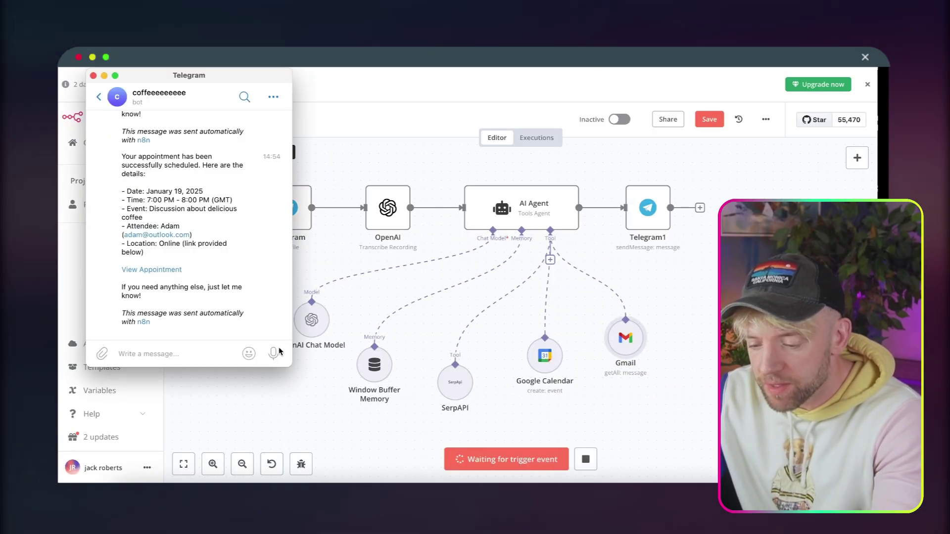
left_click_drag(280, 351, 277, 352)
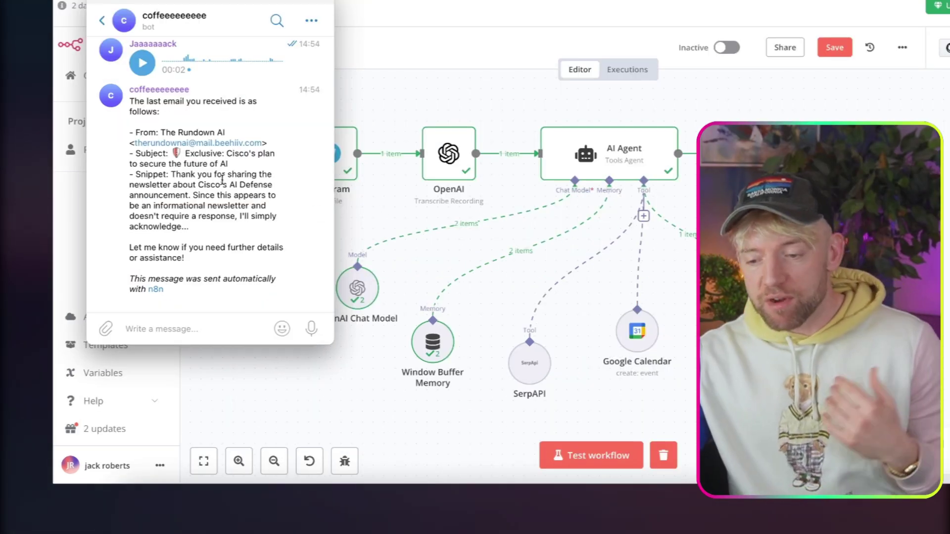
triple_click(222, 180)
left_click(201, 167)
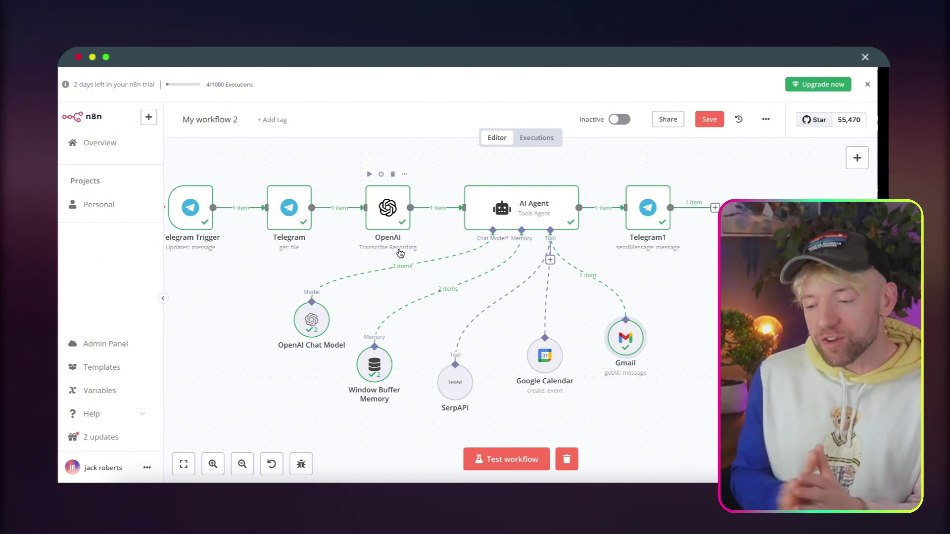
Lower the AI Agent, Google Calendar and Gmail nodes slightly and zoom out the canvas.
left_click_drag(539, 207, 534, 207)
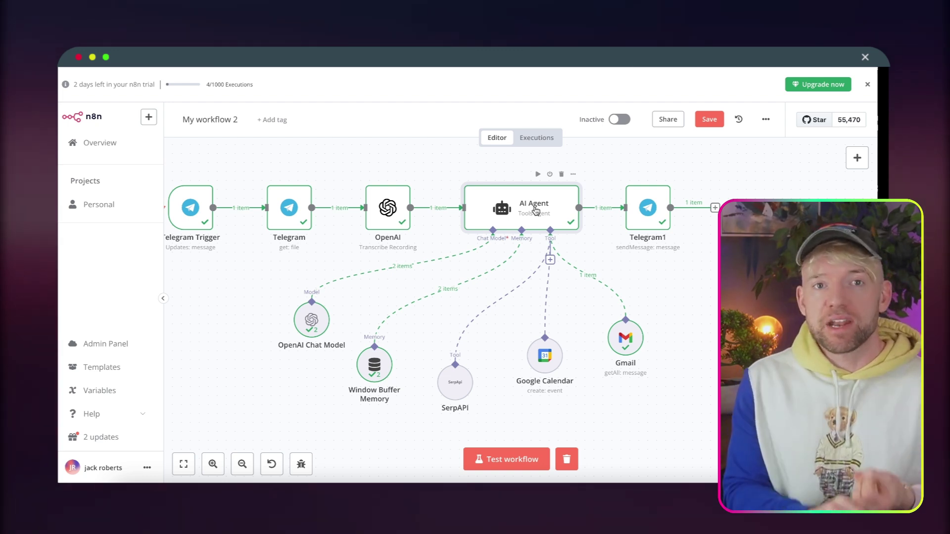
left_click_drag(540, 363, 540, 382)
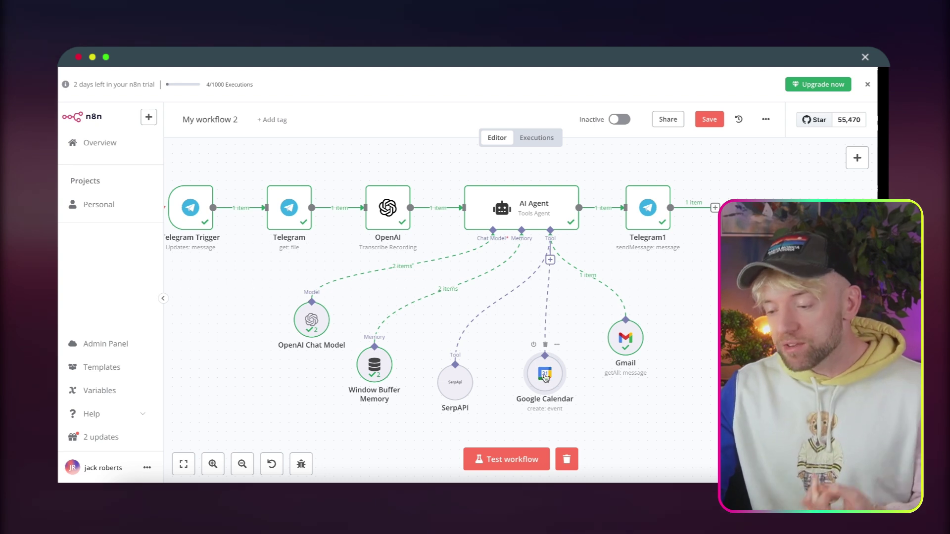
left_click_drag(627, 332, 627, 350)
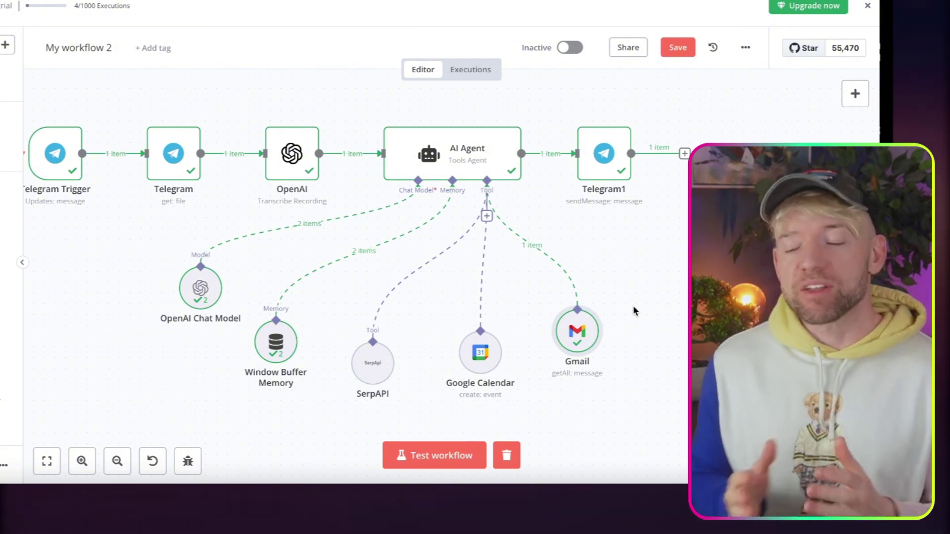
scroll(634, 305, "down", 5)
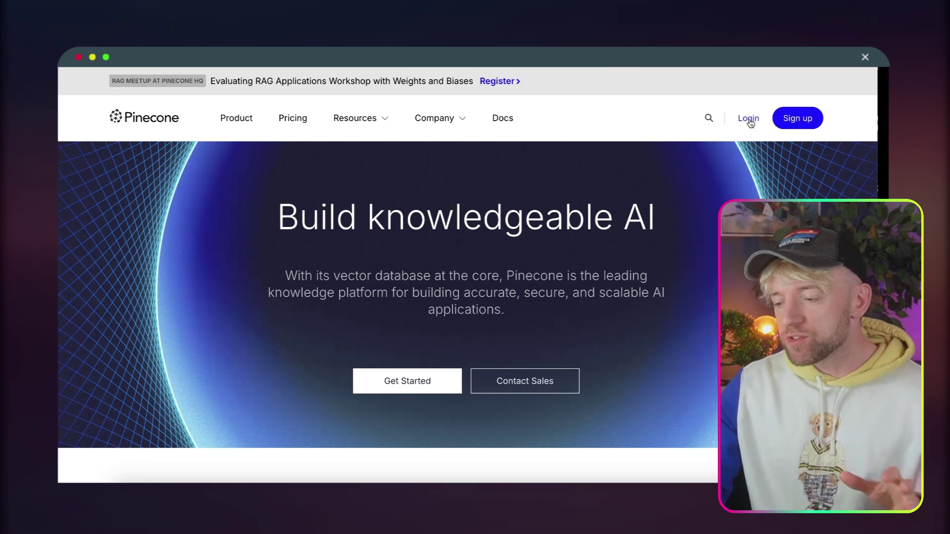
Log in to Pinecone and delete the christmas index, confirming with its name 'christmas'.
left_click(748, 119)
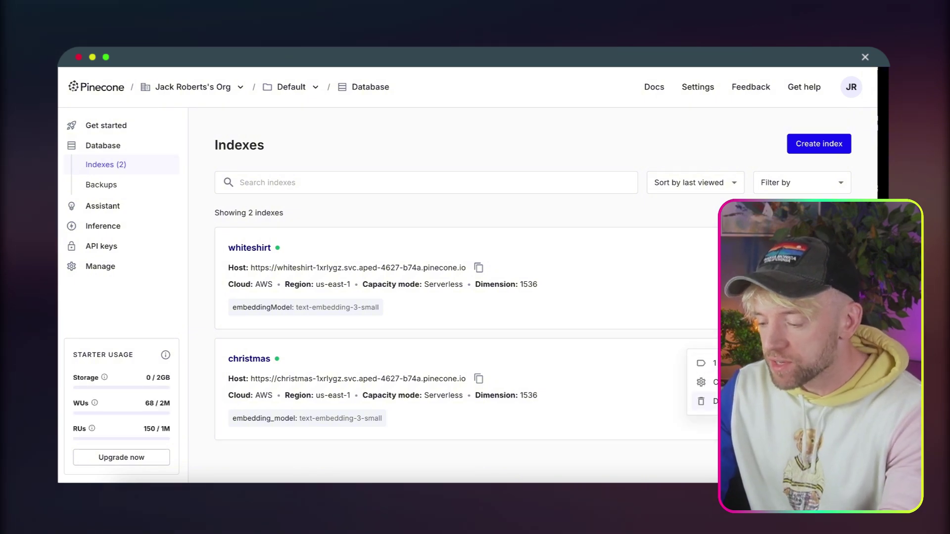
left_click(701, 402)
left_click(534, 288)
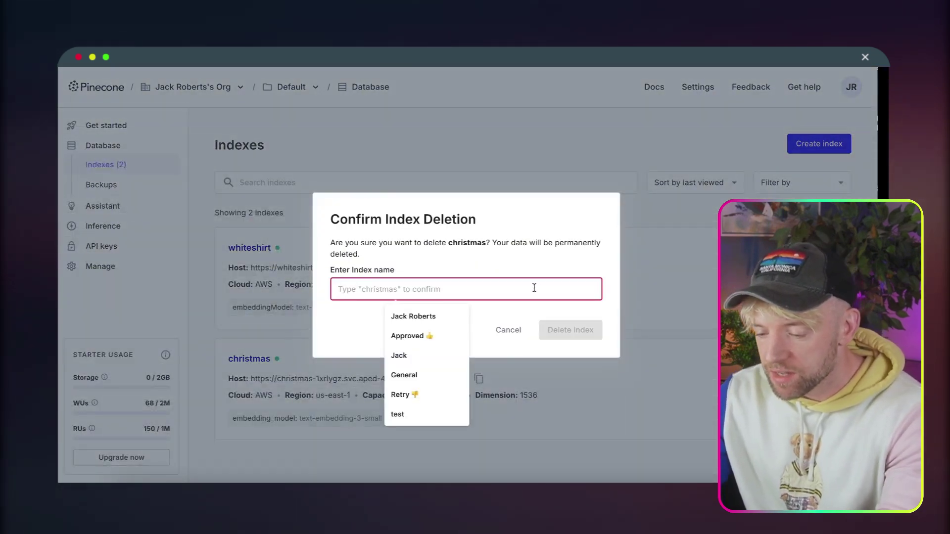
type("christmas")
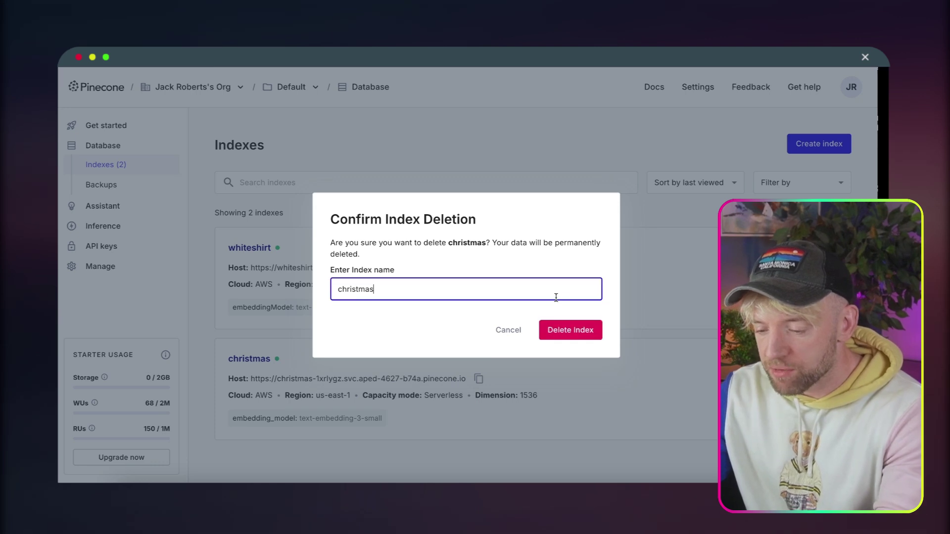
left_click(575, 333)
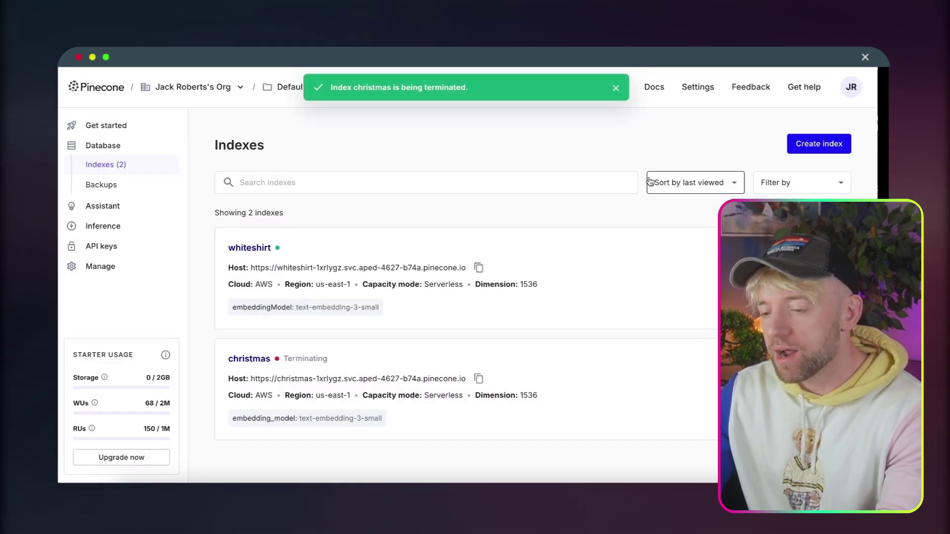
Define a new index named 'n8n' using the text-embedding-3-small model (1536 dimensions, cosine).
left_click(825, 145)
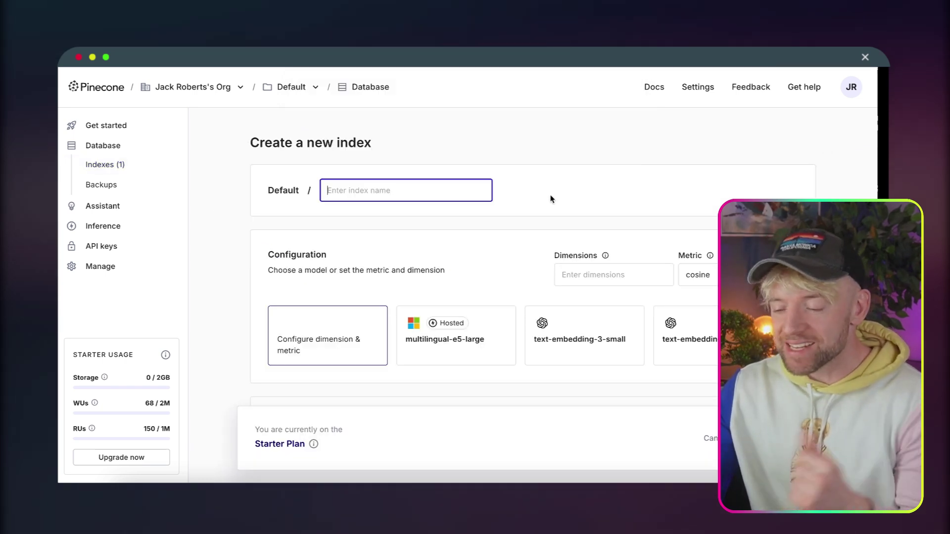
type("n8n")
scroll(540, 266, "down", 7)
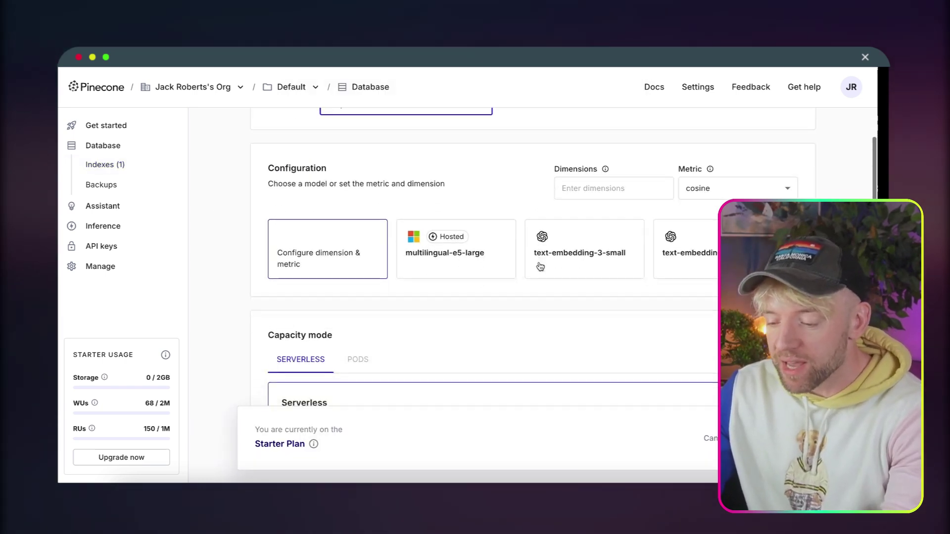
scroll(539, 265, "down", 5)
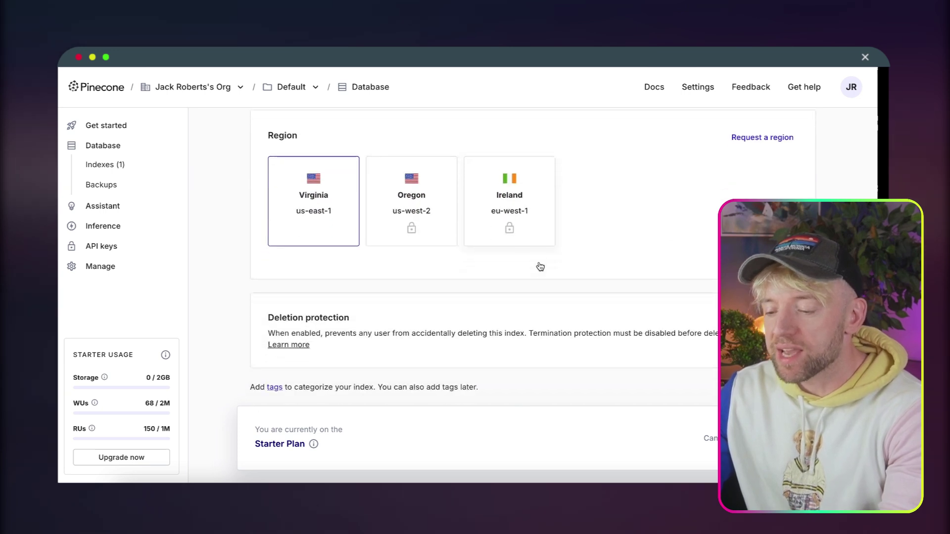
scroll(663, 394, "up", 12)
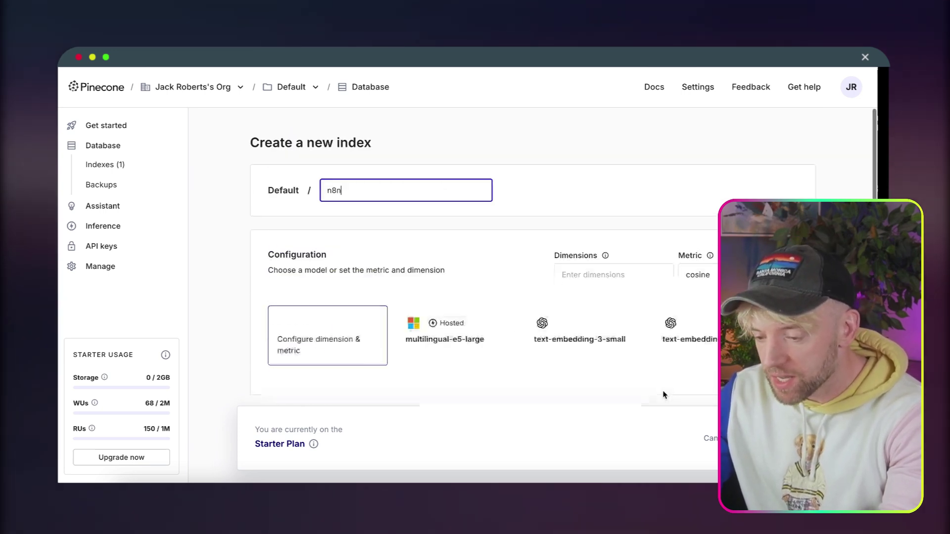
scroll(532, 278, "down", 1)
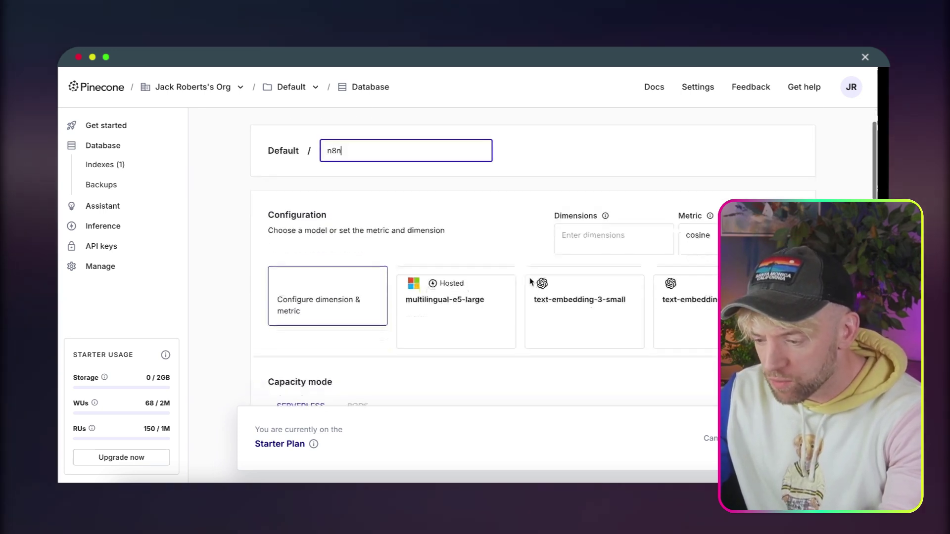
left_click(609, 288)
scroll(541, 384, "down", 9)
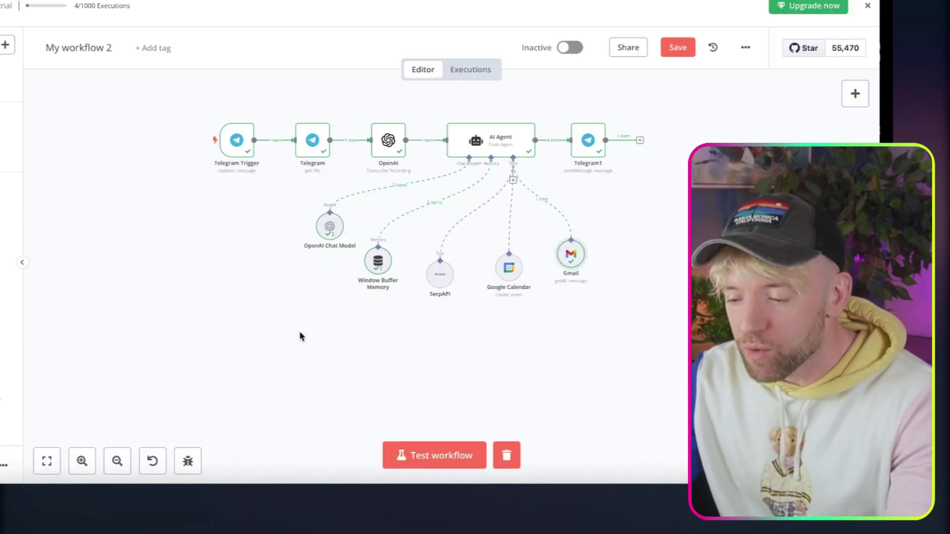
Add a Google Drive 'On changes involving a specific folder' trigger node via the 'google dr' node search.
scroll(301, 336, "down", 2)
scroll(303, 341, "up", 2)
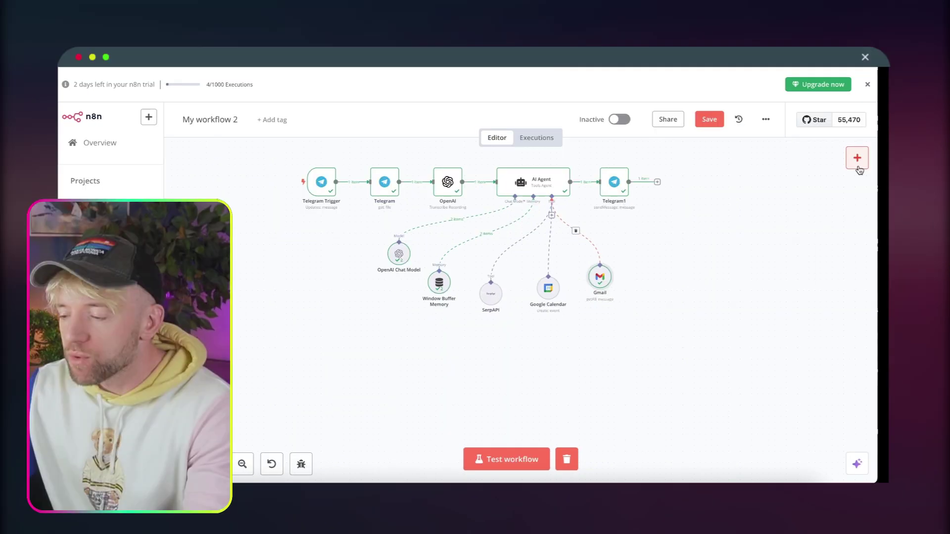
left_click(859, 167)
type("goo")
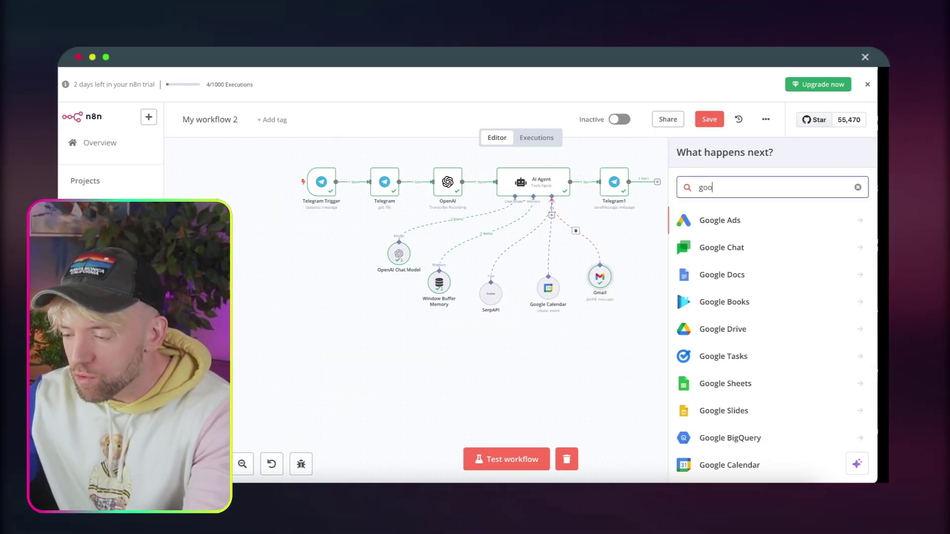
type("gle dr")
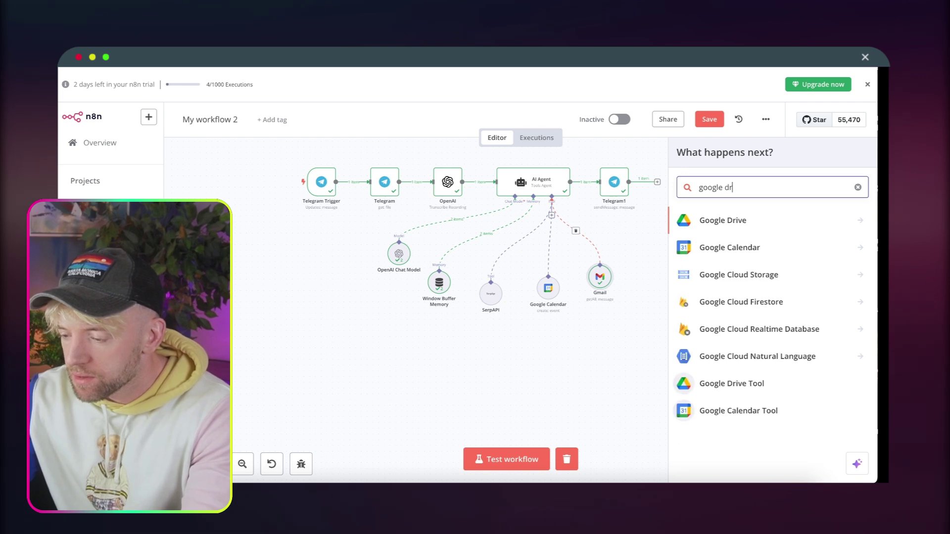
left_click(765, 230)
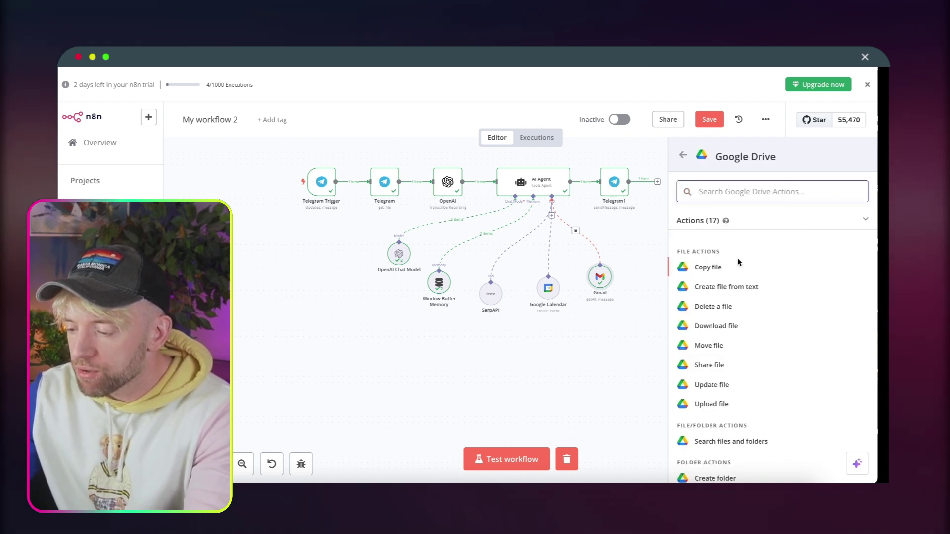
scroll(739, 308, "down", 5)
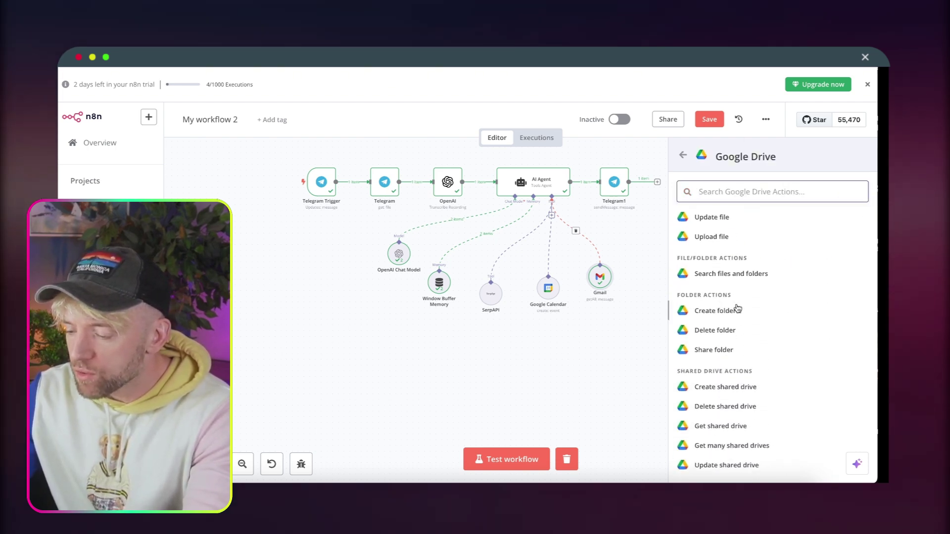
scroll(738, 308, "down", 1)
left_click(721, 416)
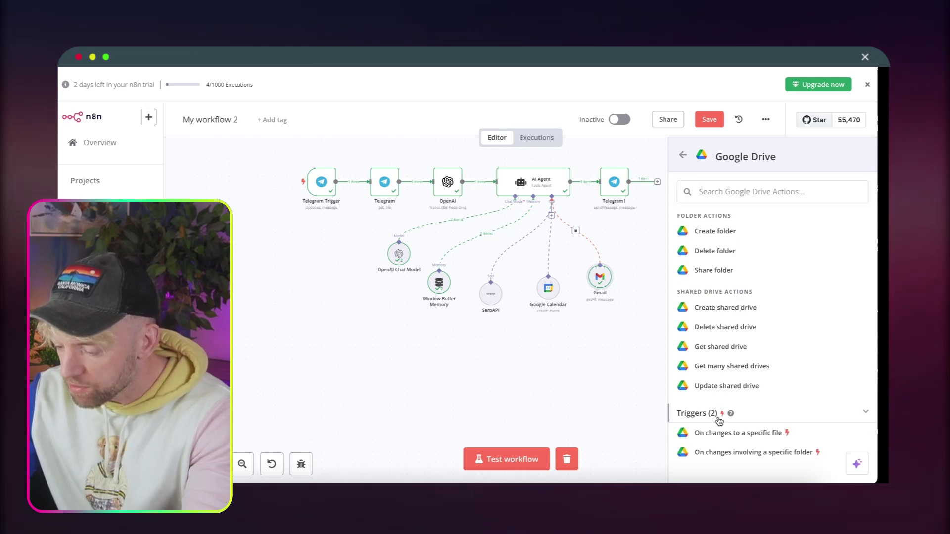
scroll(759, 437, "down", 3)
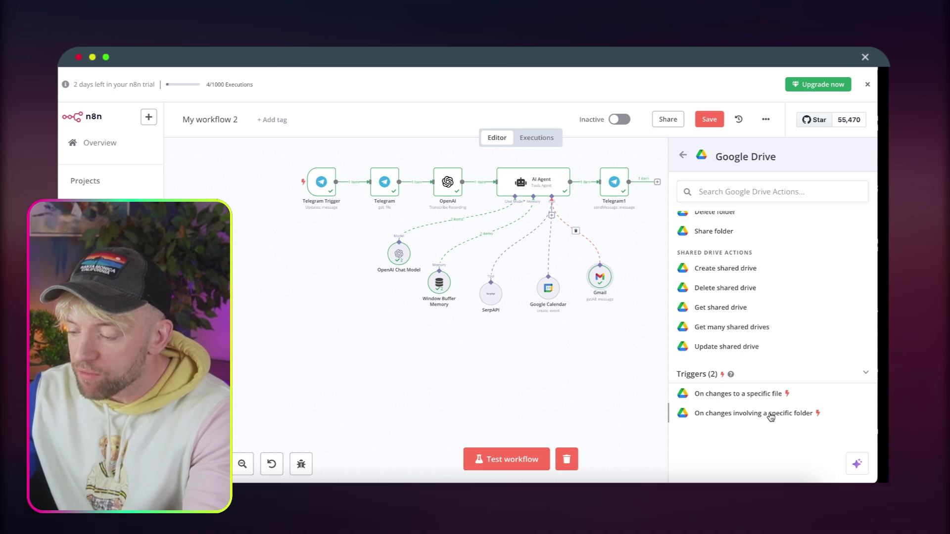
left_click(771, 414)
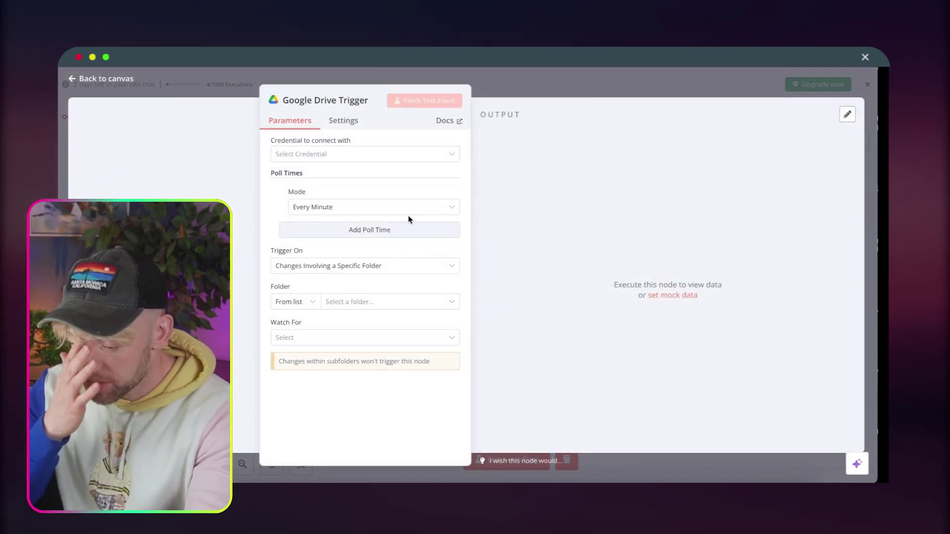
Create a new Google Drive OAuth2 credential, grant n8n access, and close the node editor.
left_click(395, 156)
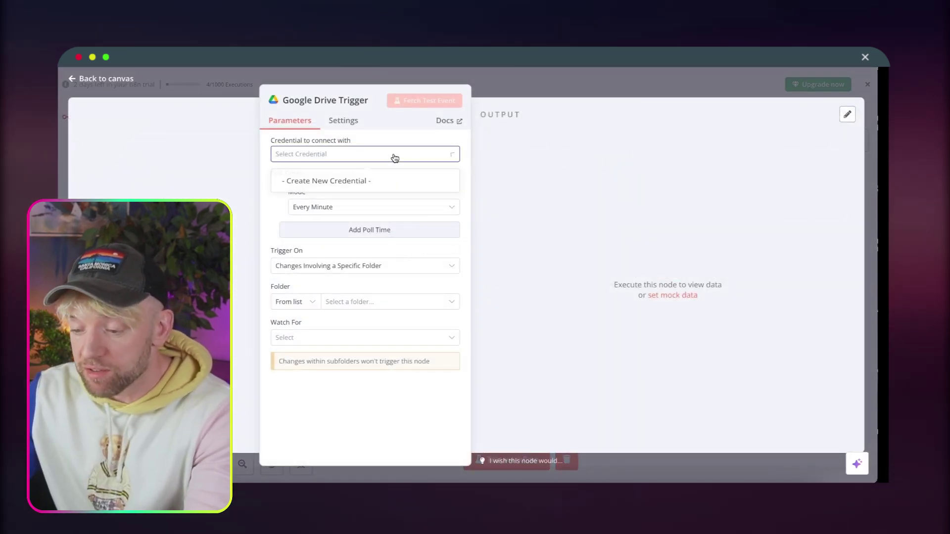
left_click(369, 183)
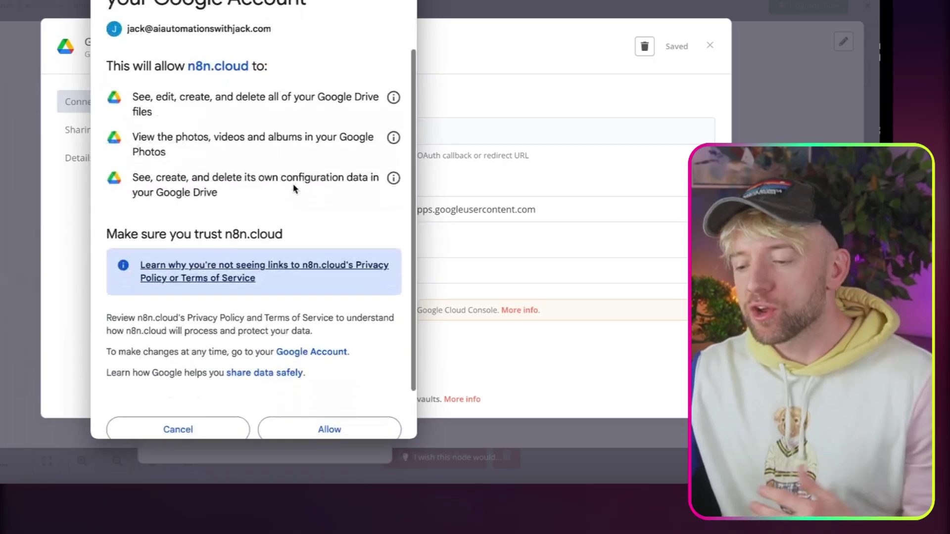
scroll(293, 187, "down", 3)
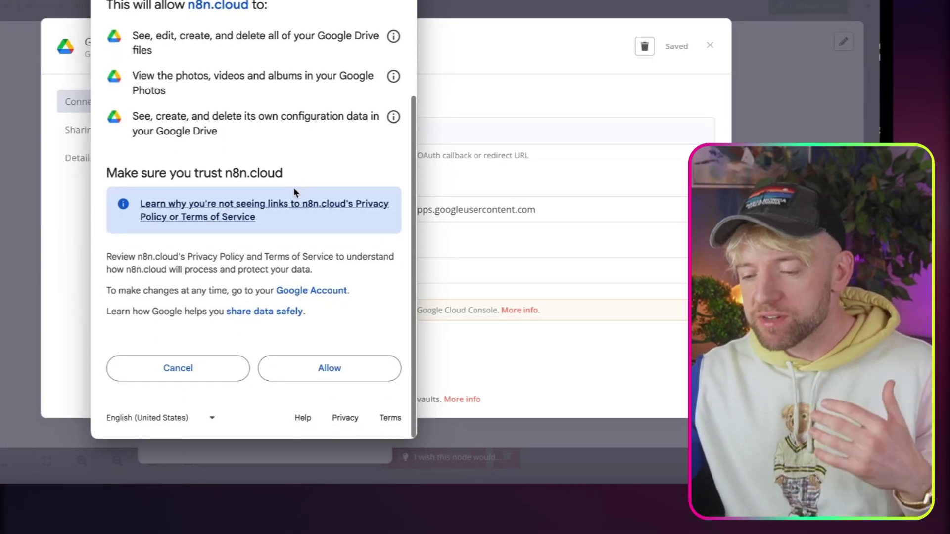
left_click(329, 369)
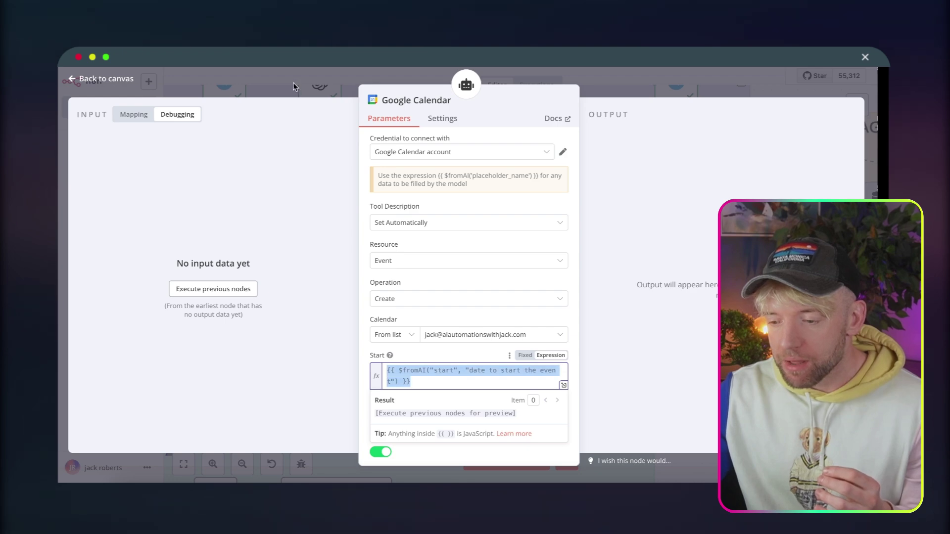
left_click(293, 84)
scroll(362, 331, "down", 10)
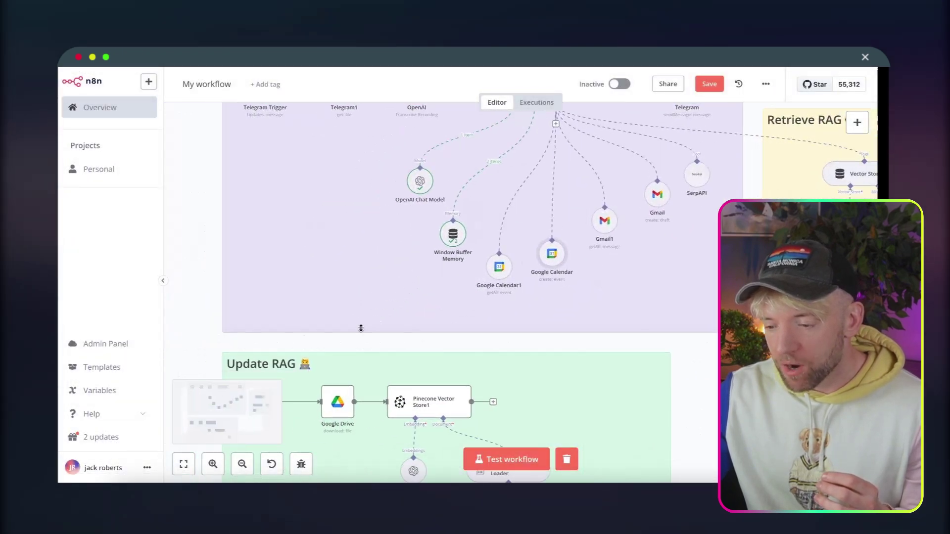
scroll(361, 332, "up", 5)
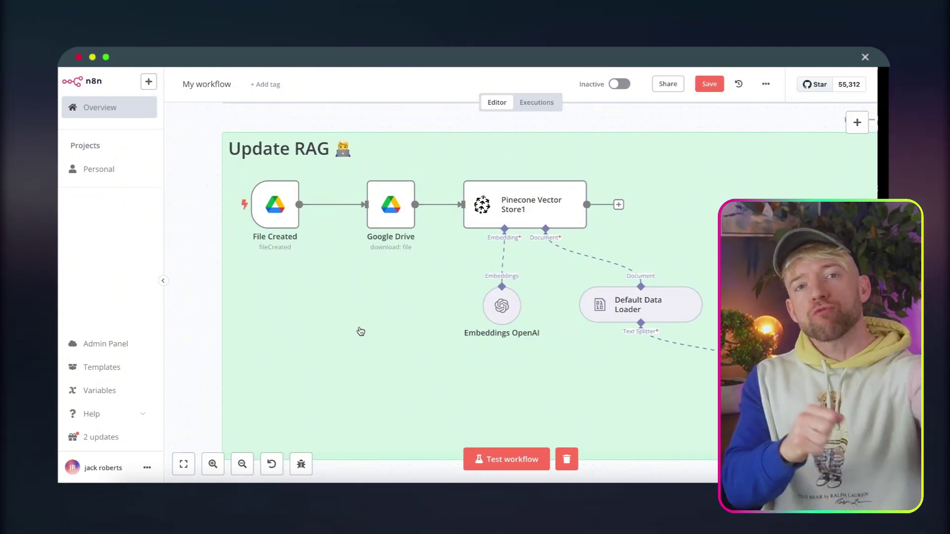
mouse_move(489, 322)
left_mouse_down()
mouse_move(434, 333)
mouse_move(474, 332)
mouse_move(478, 321)
left_mouse_up()
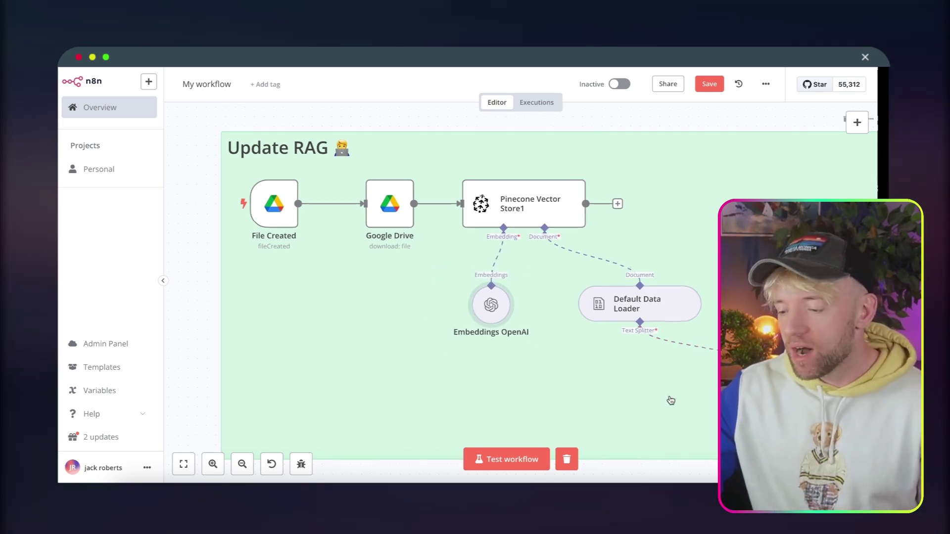
scroll(670, 399, "down", 2)
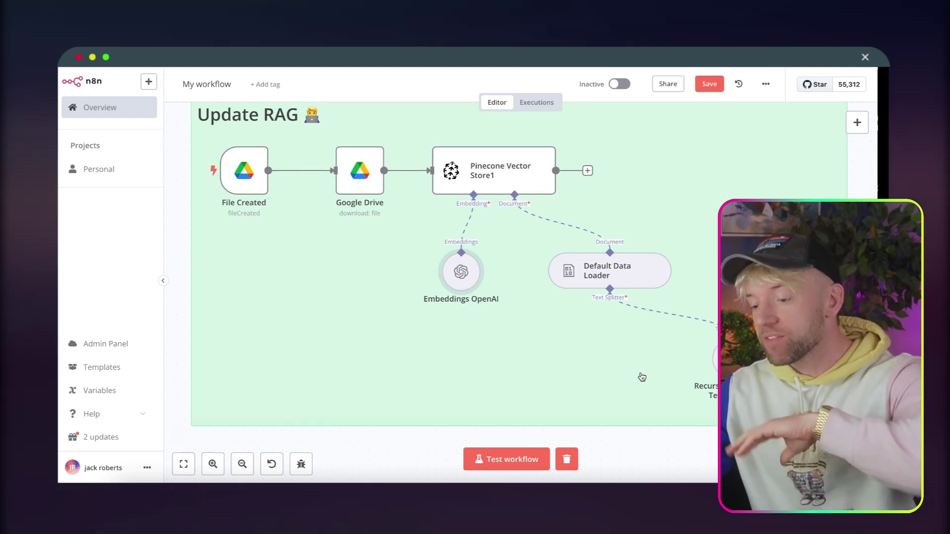
scroll(642, 377, "down", 3)
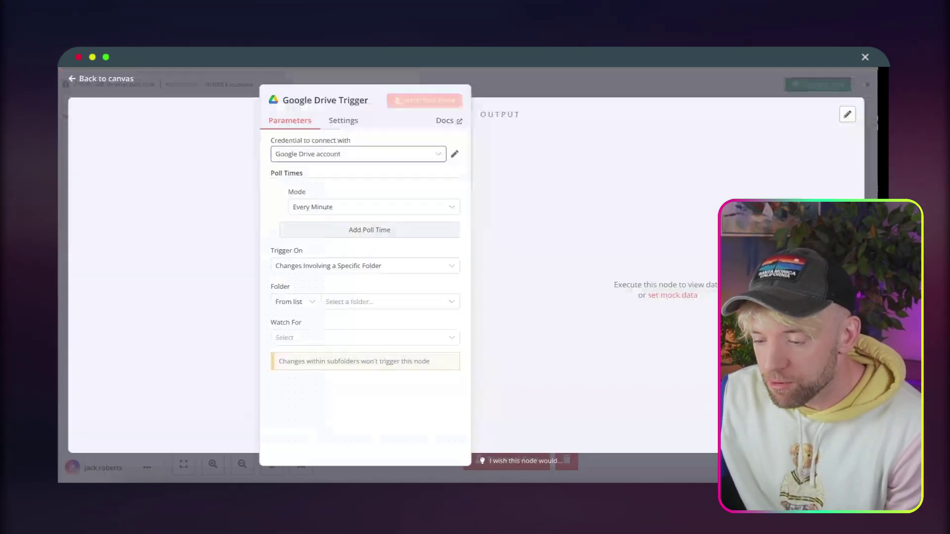
Set the Drive trigger to watch the YouTube folder for File Created and fetch a test event.
left_click(332, 267)
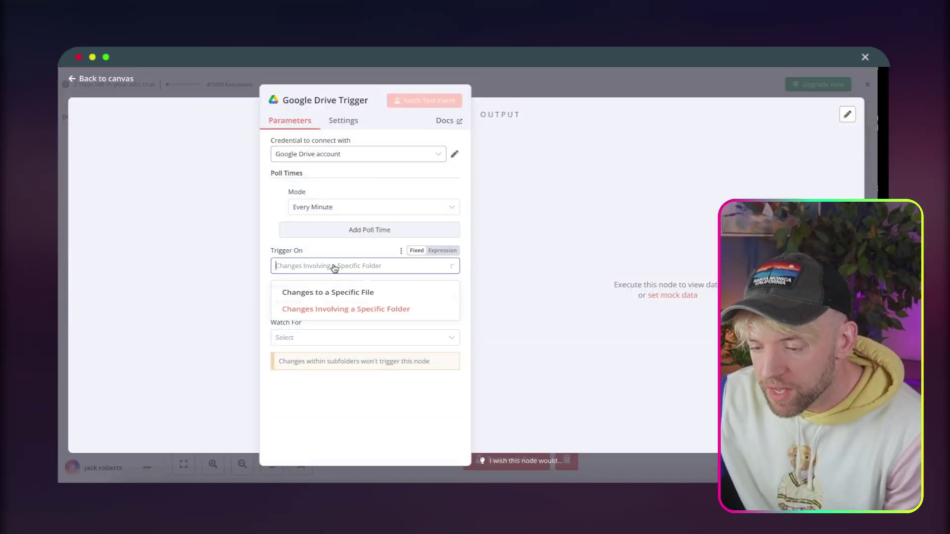
left_click(276, 291)
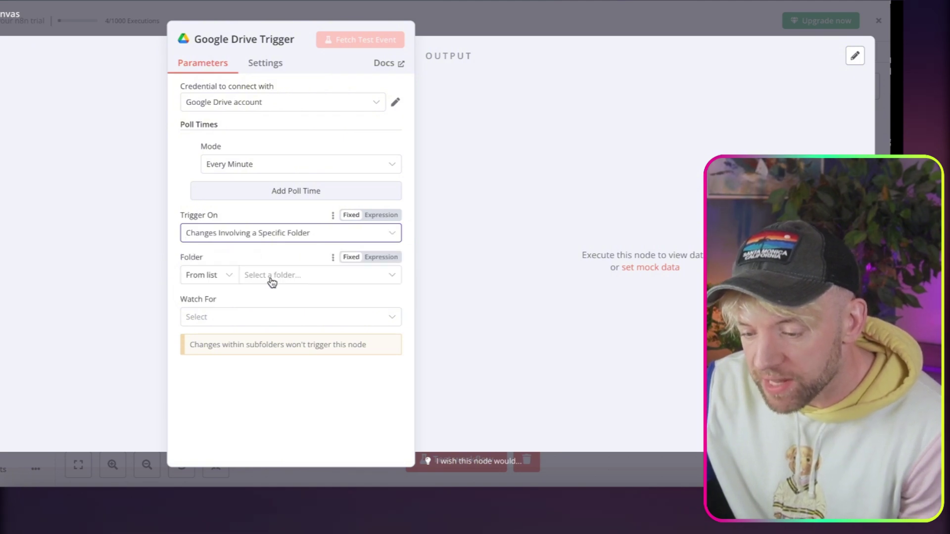
left_click(271, 280)
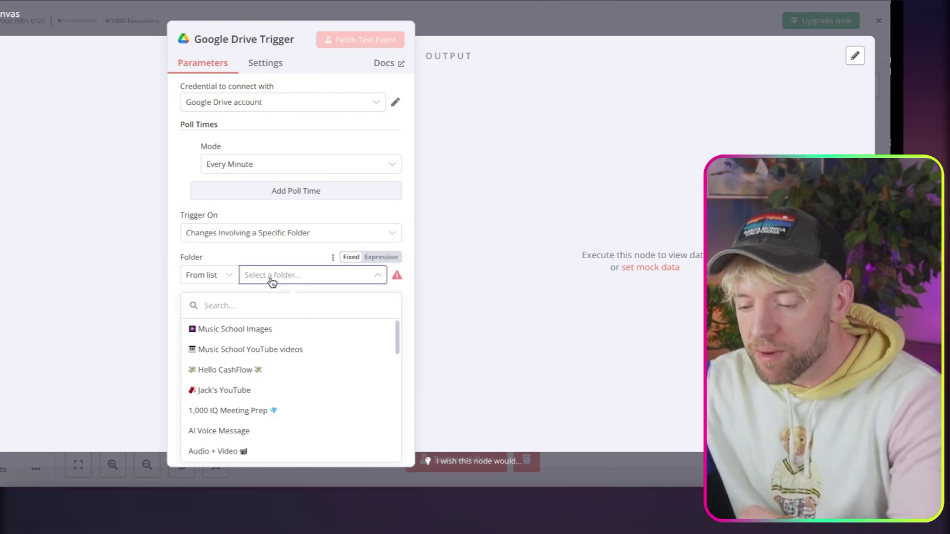
left_click(283, 393)
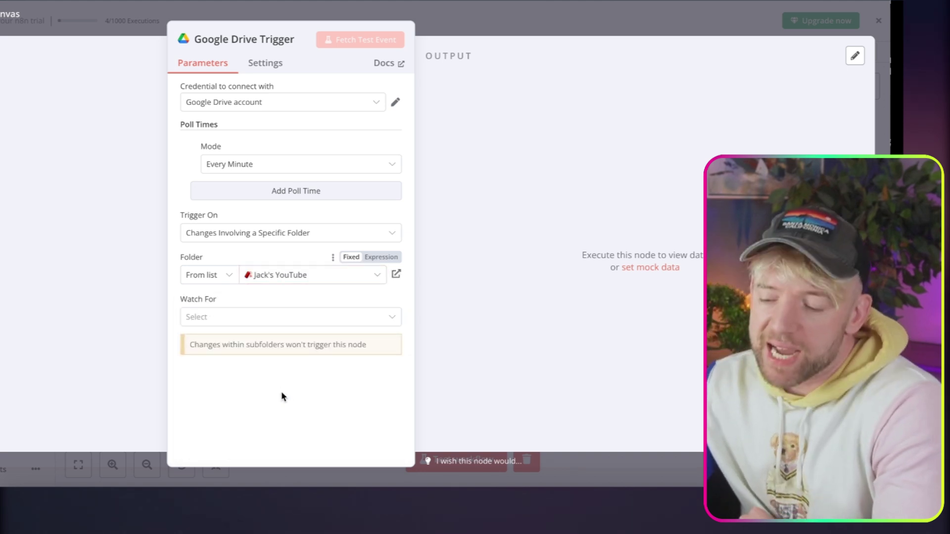
left_click(285, 320)
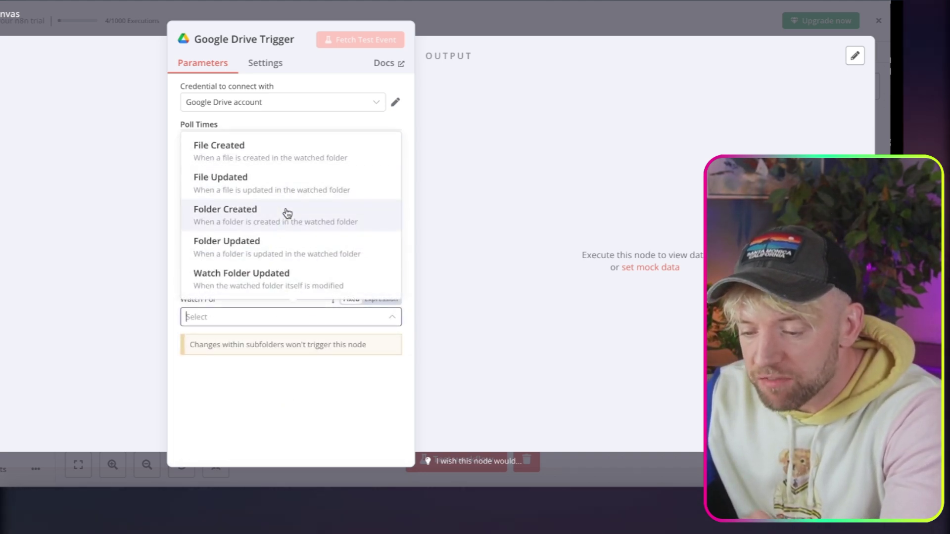
left_click(282, 158)
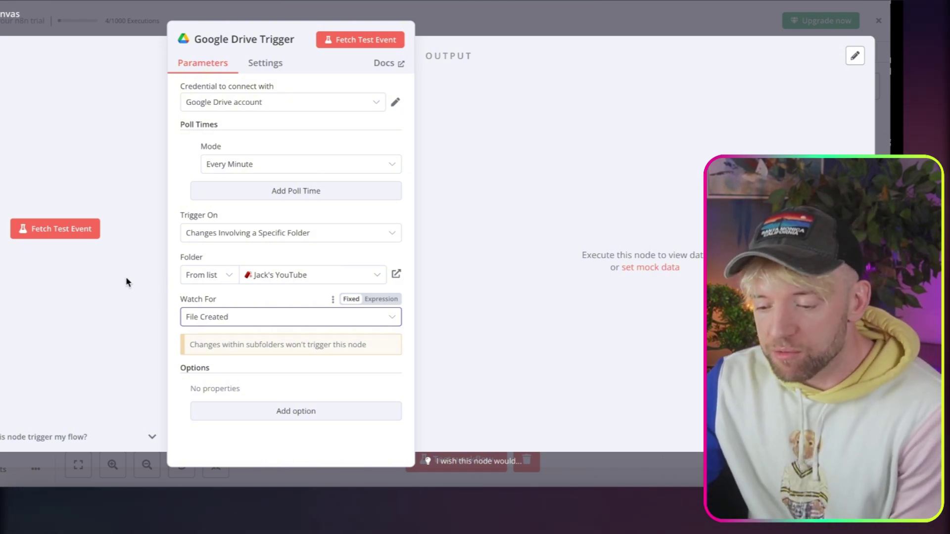
left_click(80, 233)
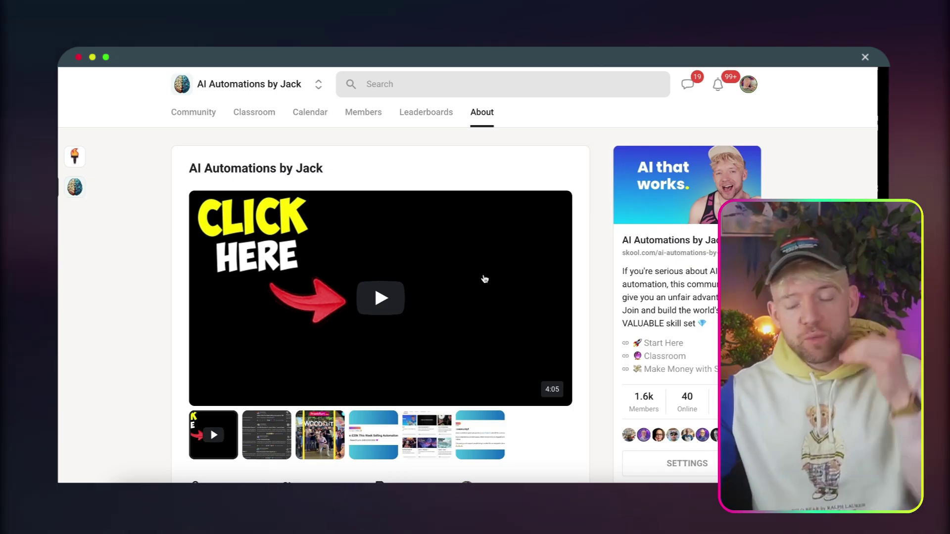
Look through the Skool AI automations course lesson, then return to the Community feed.
left_click(214, 117)
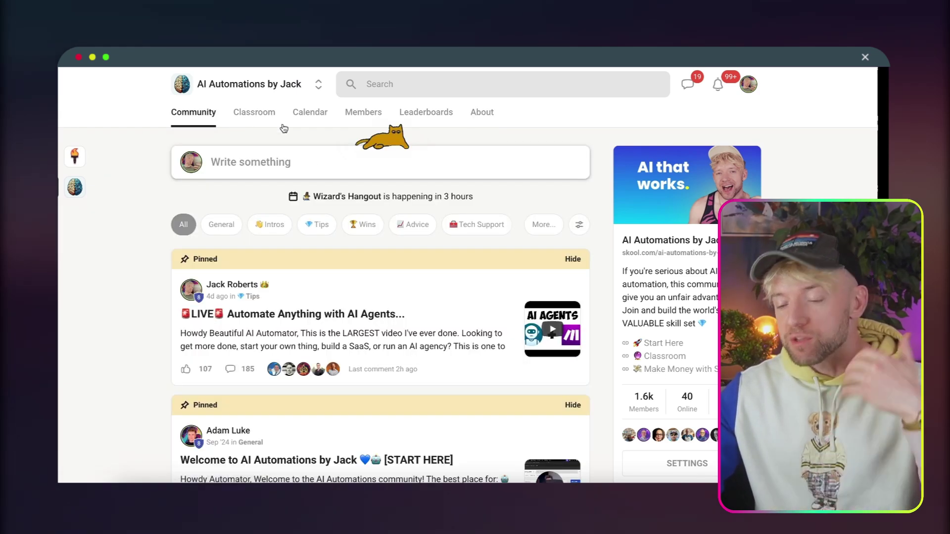
left_click(261, 118)
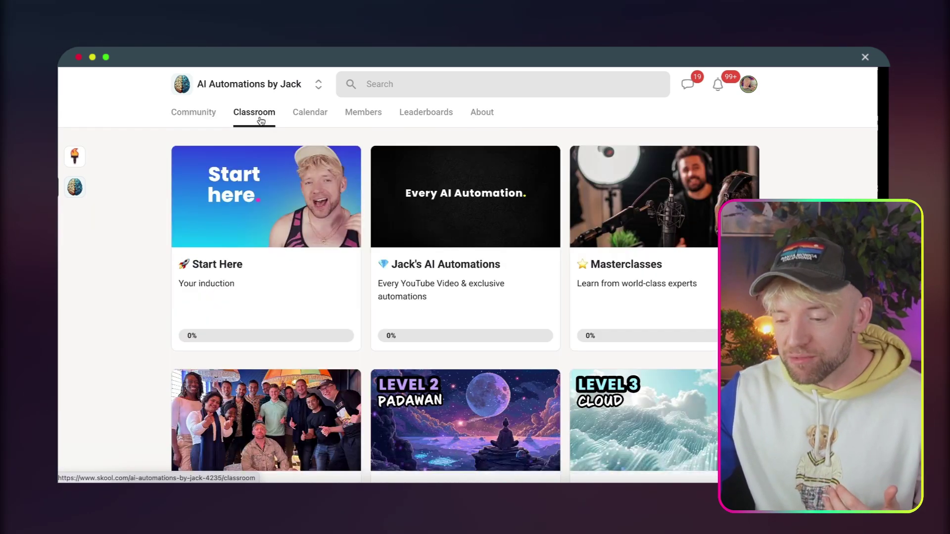
left_click(470, 238)
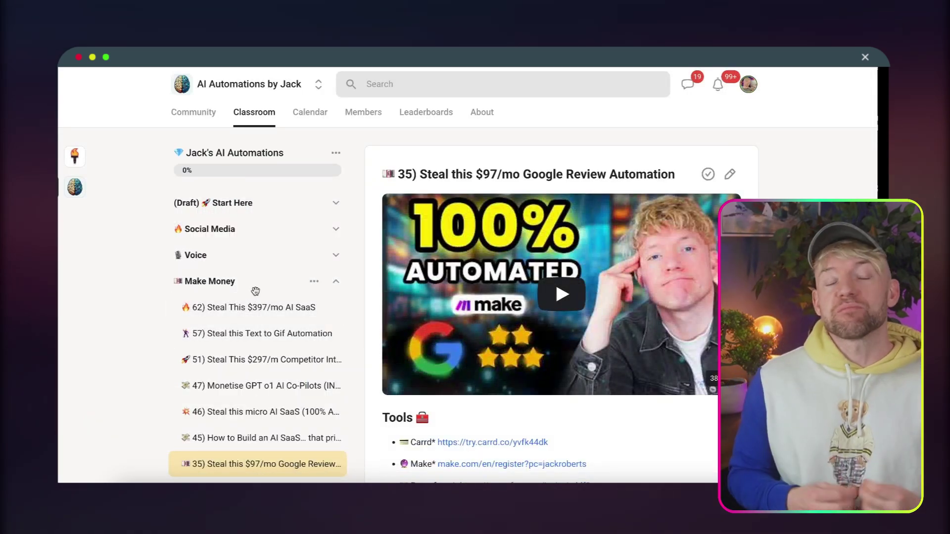
scroll(538, 362, "down", 15)
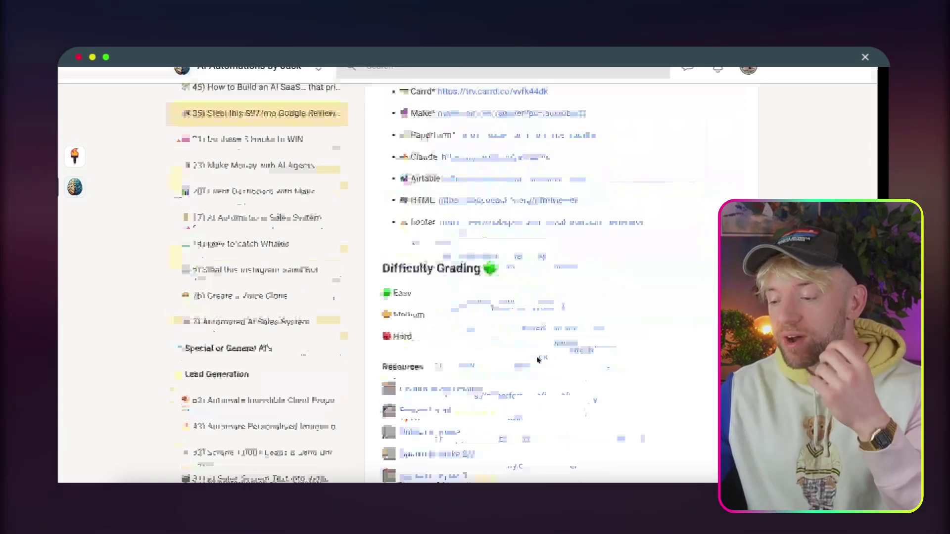
scroll(536, 364, "up", 5)
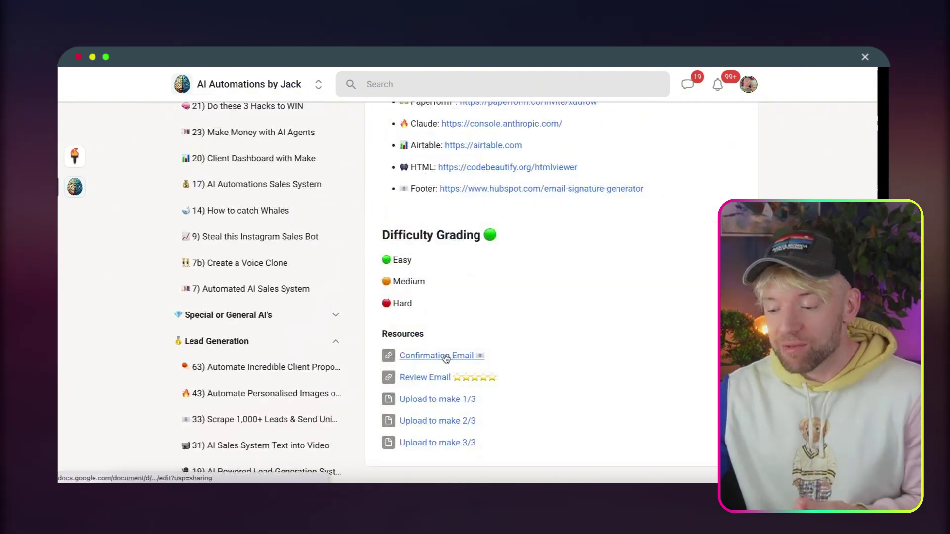
scroll(547, 276, "up", 15)
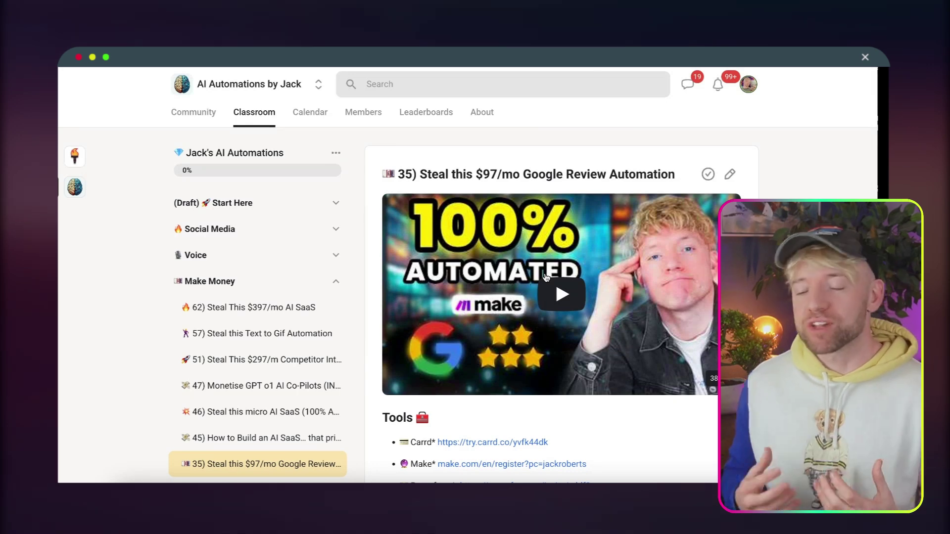
left_click(190, 113)
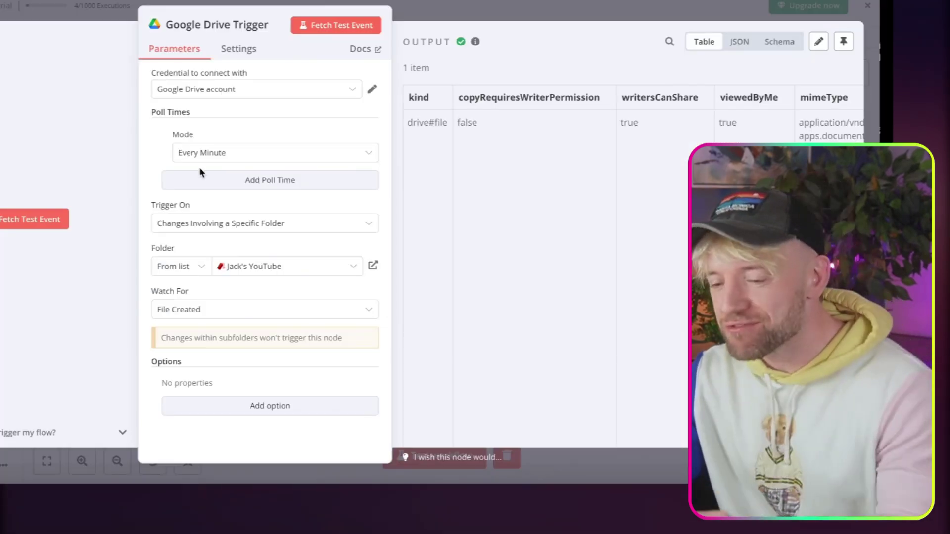
Inspect the fetched file's columns in the trigger's output table, then go back to the canvas.
scroll(566, 186, "right", 5)
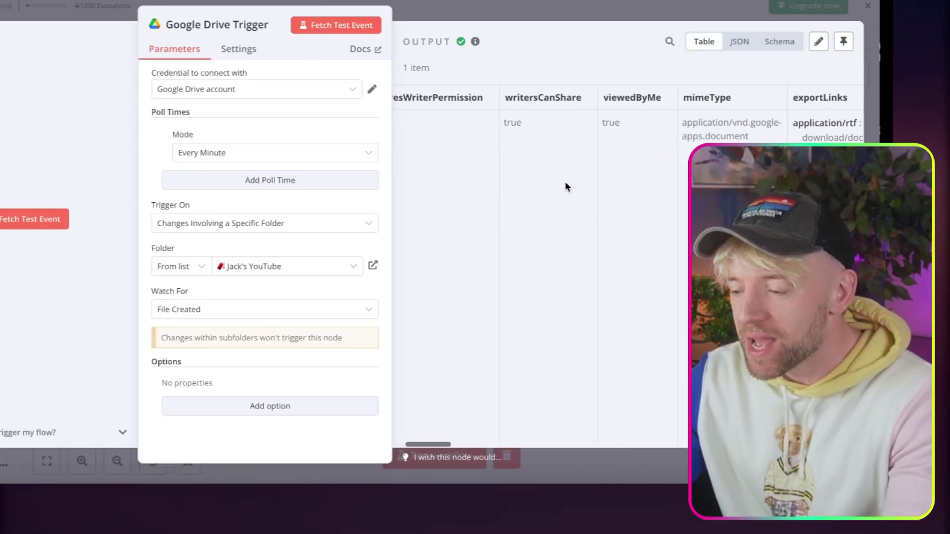
scroll(565, 181, "right", 5)
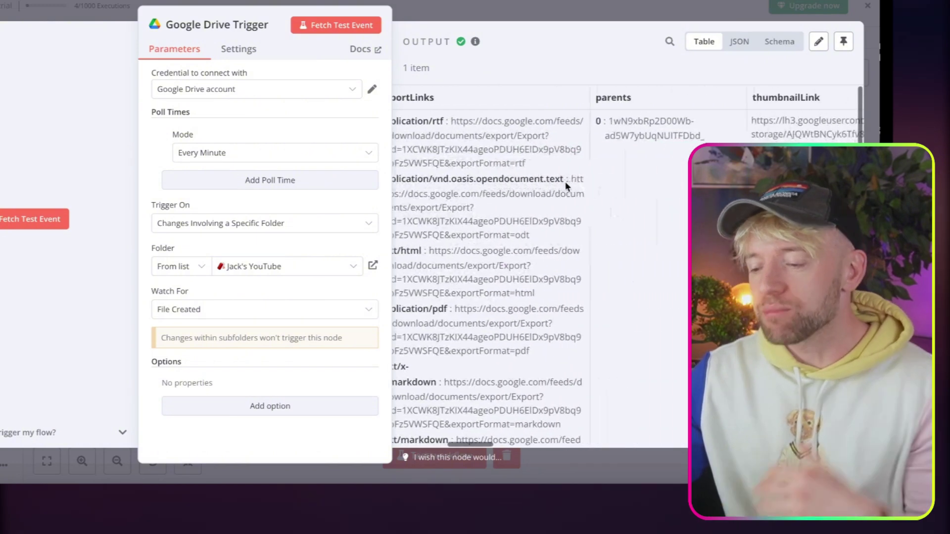
scroll(566, 183, "right", 5)
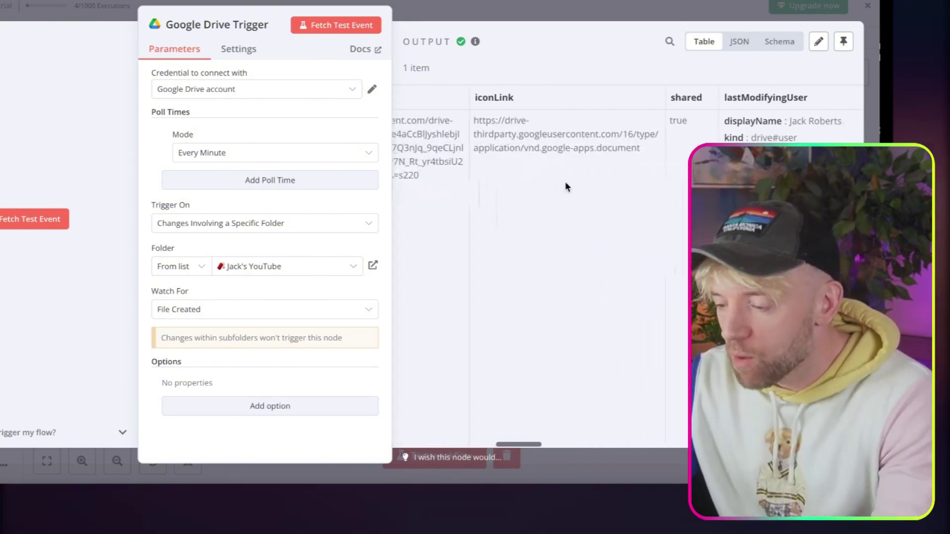
scroll(567, 186, "right", 5)
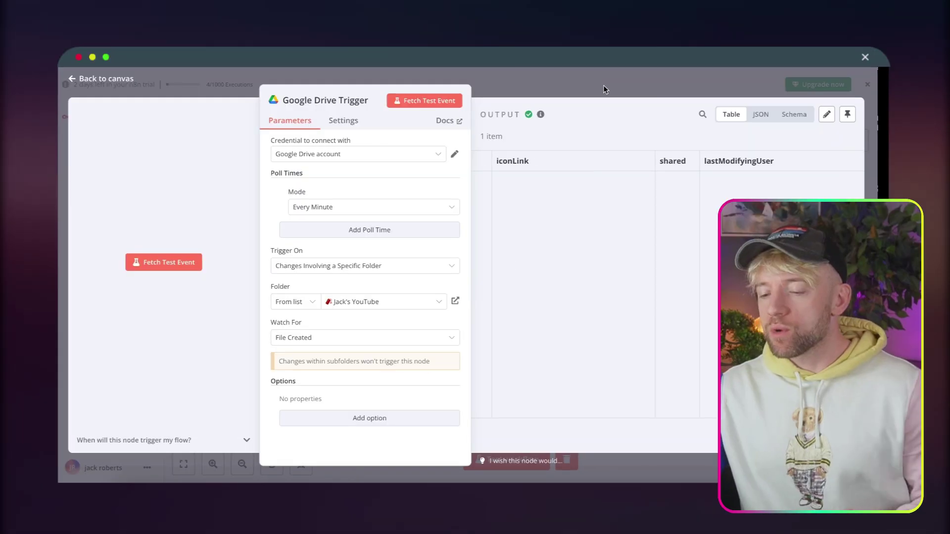
left_click(604, 85)
scroll(450, 358, "down", 3)
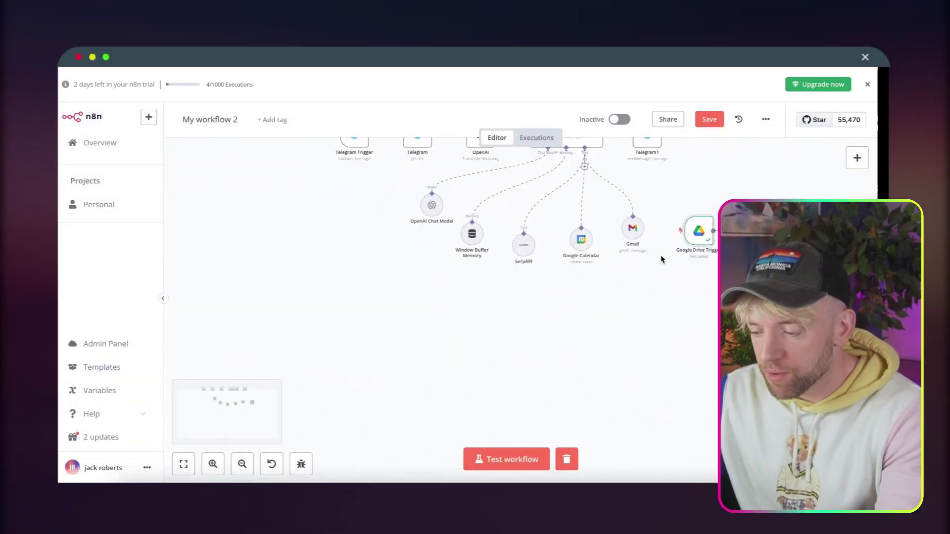
Add a Google Drive Download file node after the Google Drive Trigger.
left_click_drag(698, 234, 345, 345)
scroll(399, 346, "up", 3)
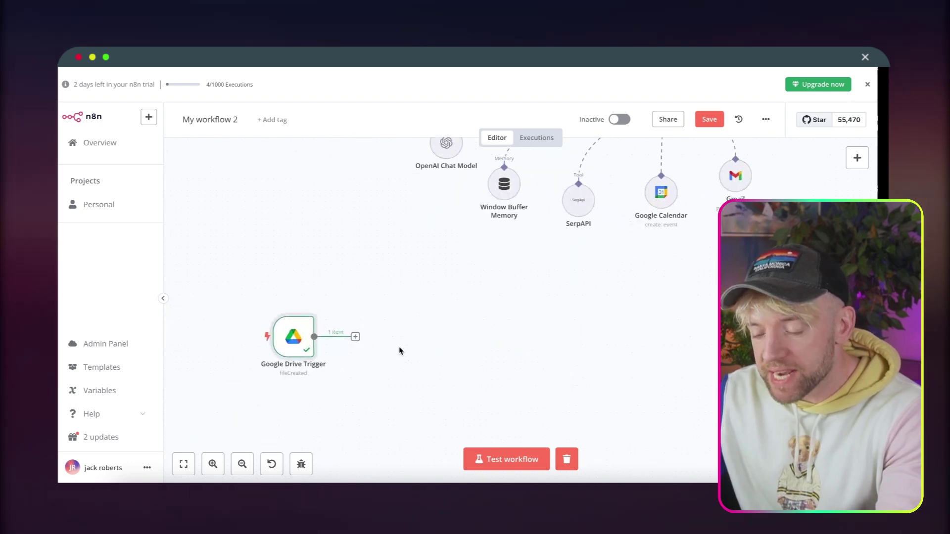
left_click(352, 336)
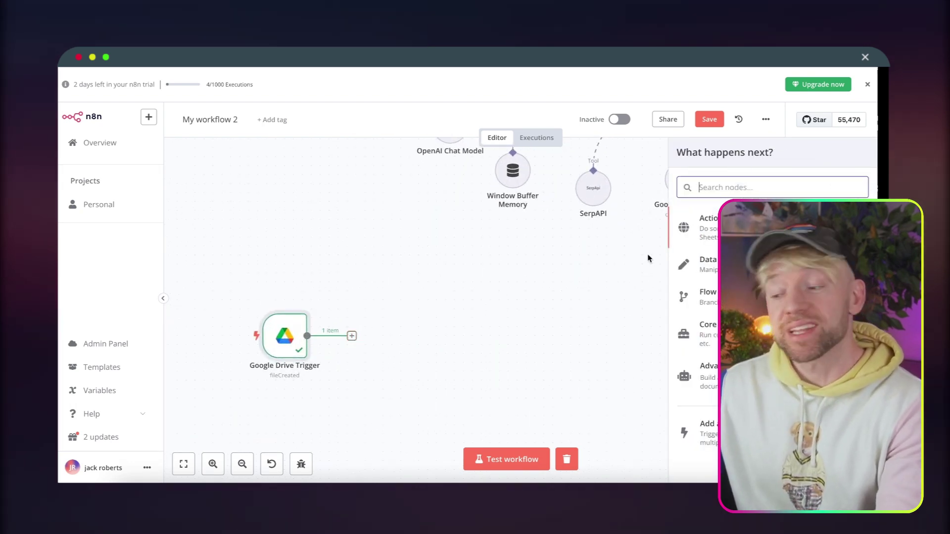
type("googl")
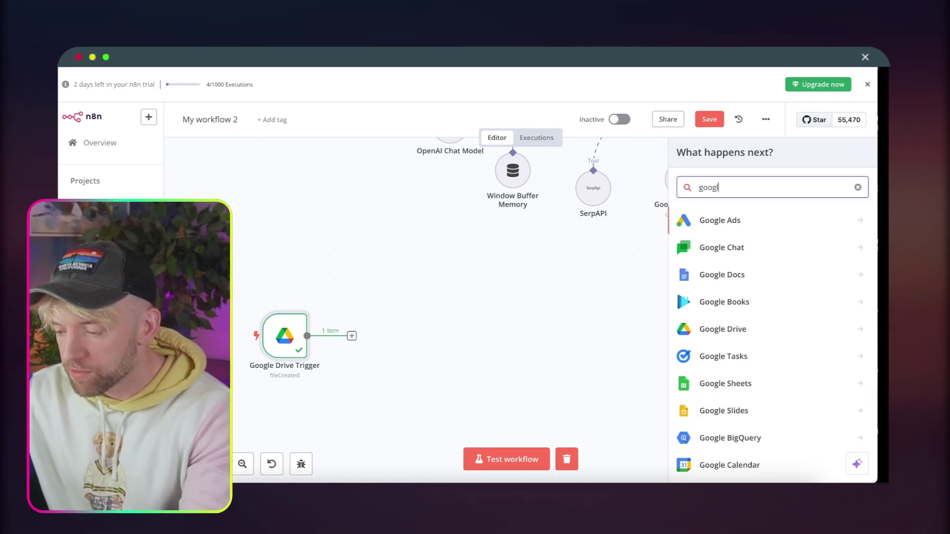
type("e drive")
left_click(740, 219)
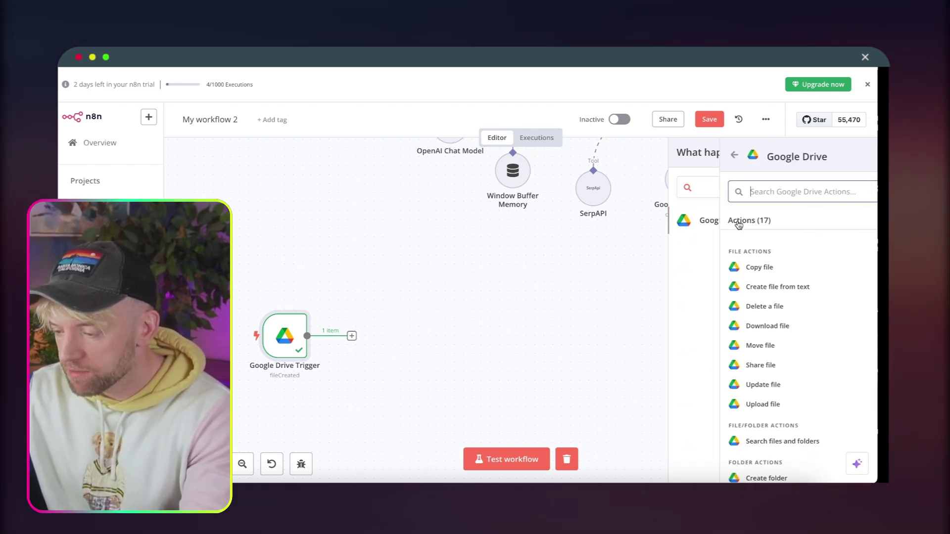
type("downl")
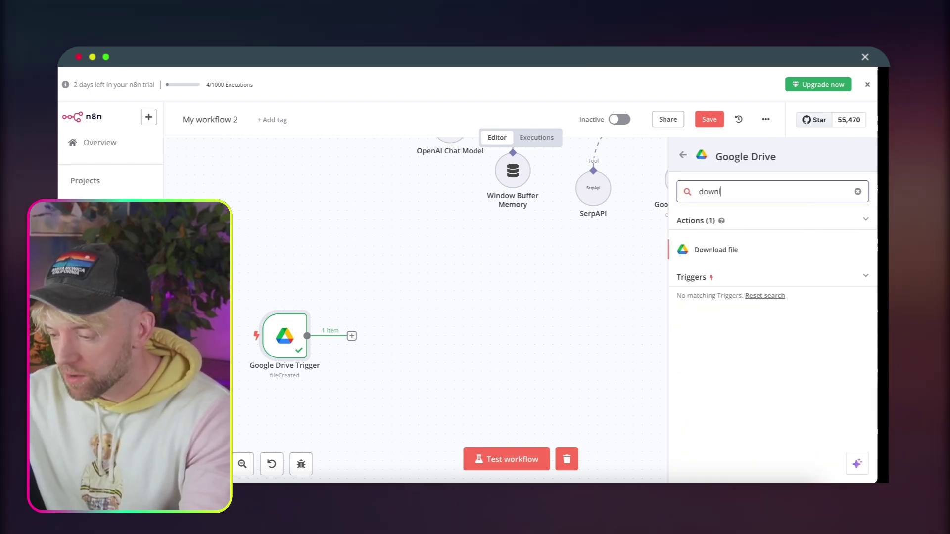
left_click(734, 257)
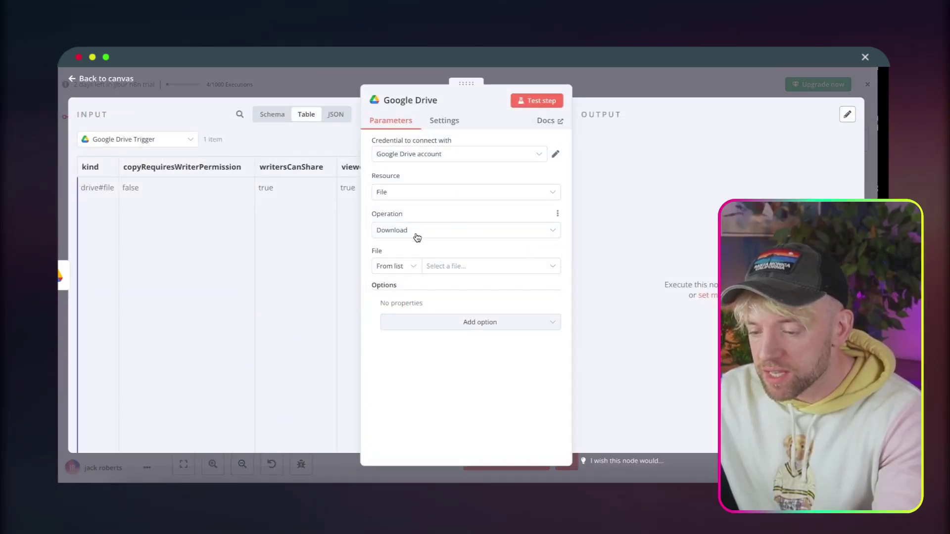
Set File By ID to the expression {{ $json.permissions[1].id }} and test the step.
left_click(404, 266)
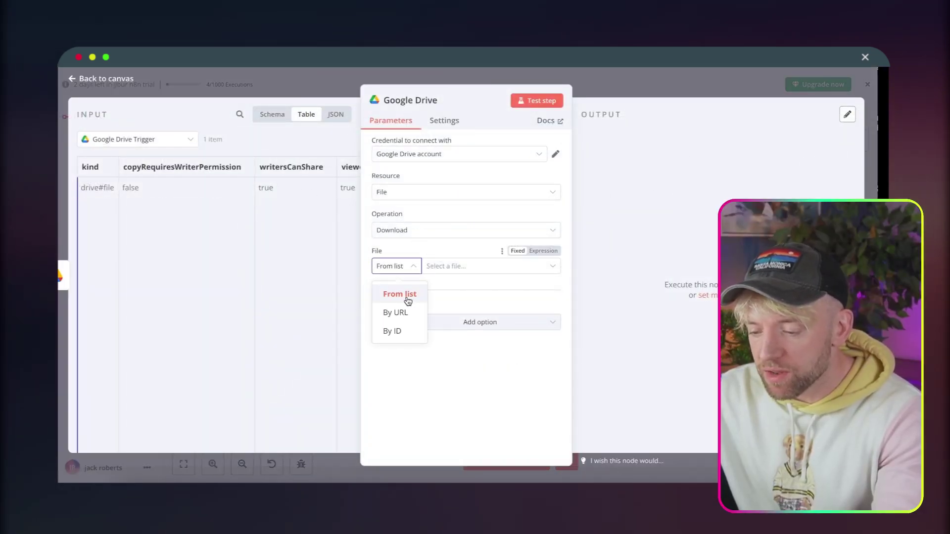
left_click(397, 331)
left_click(544, 251)
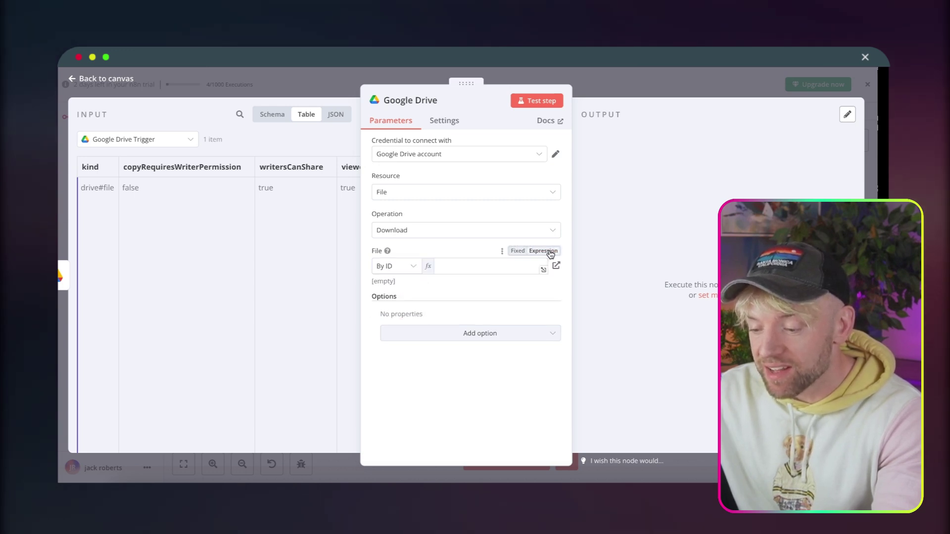
scroll(271, 206, "right", 5)
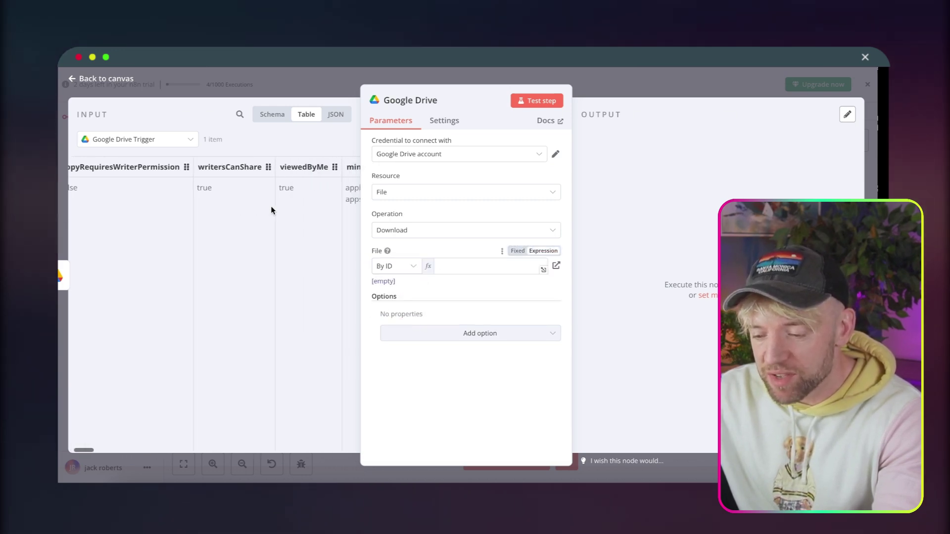
left_click(272, 115)
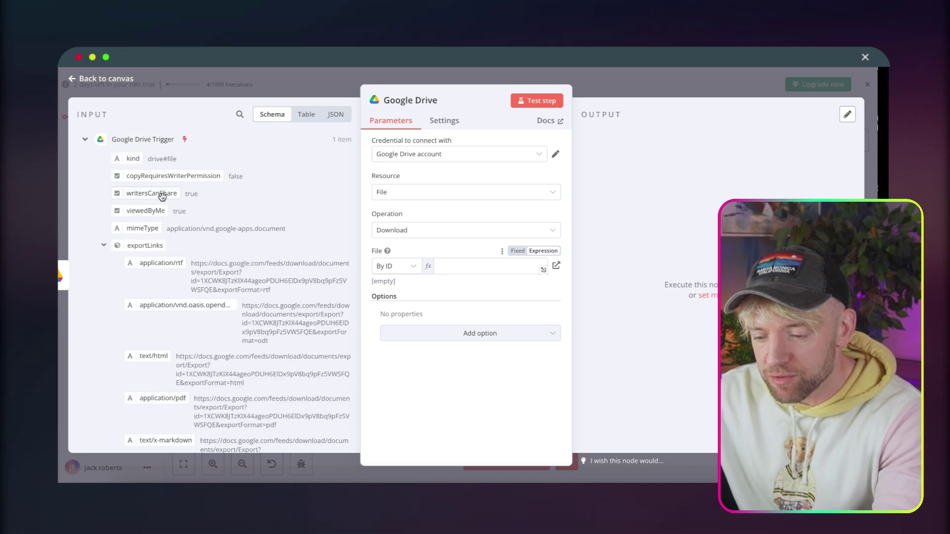
scroll(163, 285, "down", 10)
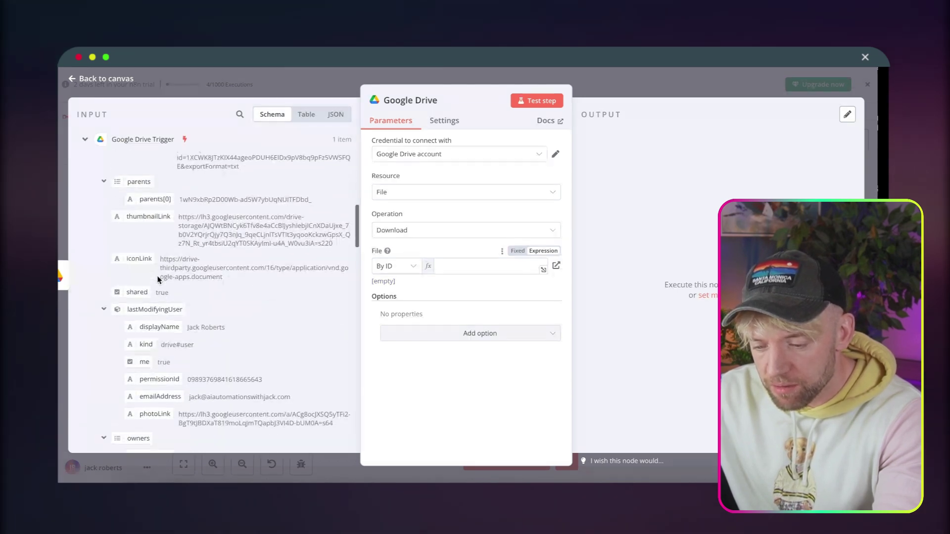
scroll(158, 277, "down", 5)
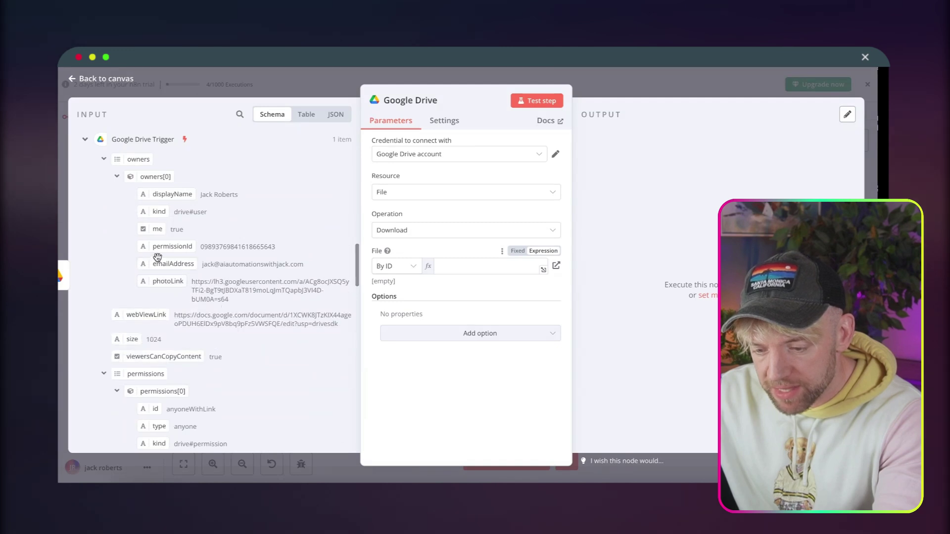
scroll(165, 275, "down", 5)
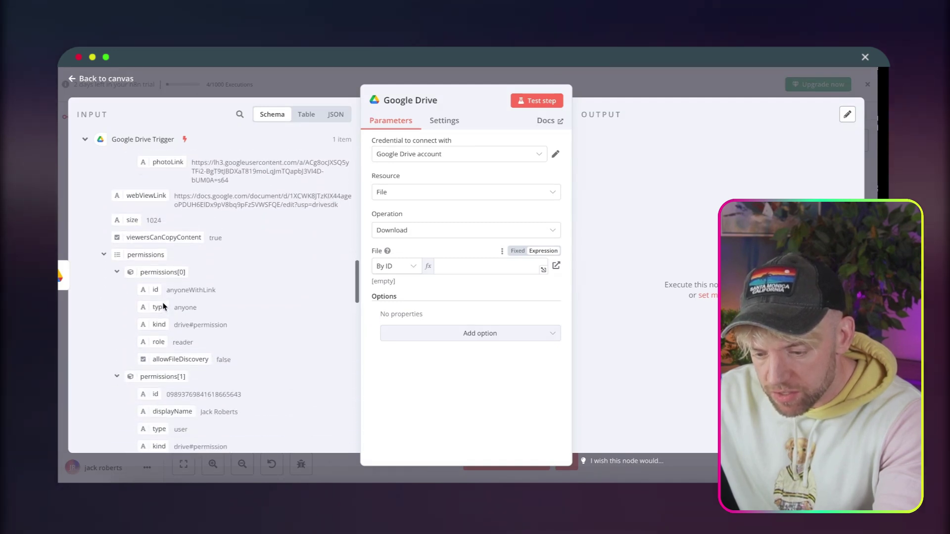
scroll(163, 307, "down", 4)
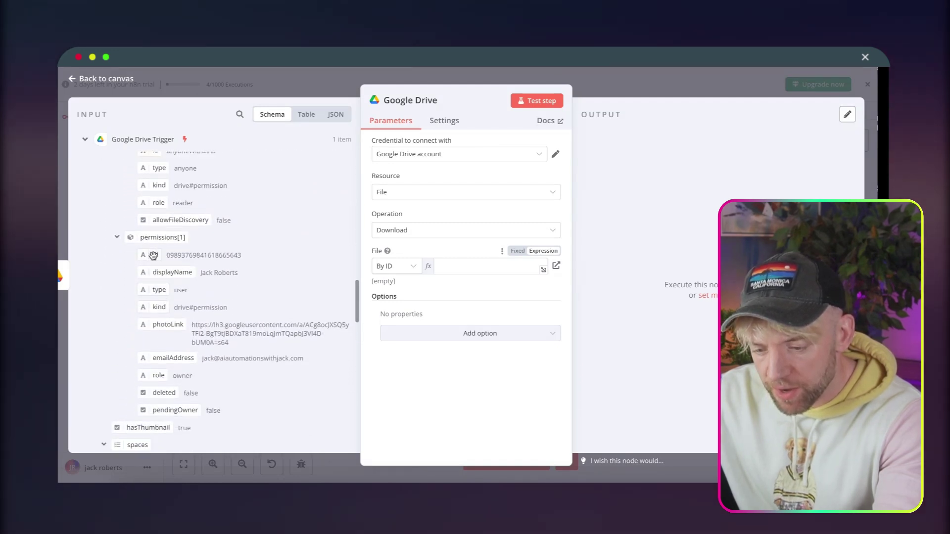
left_click_drag(153, 255, 185, 256)
left_click_drag(490, 278, 483, 271)
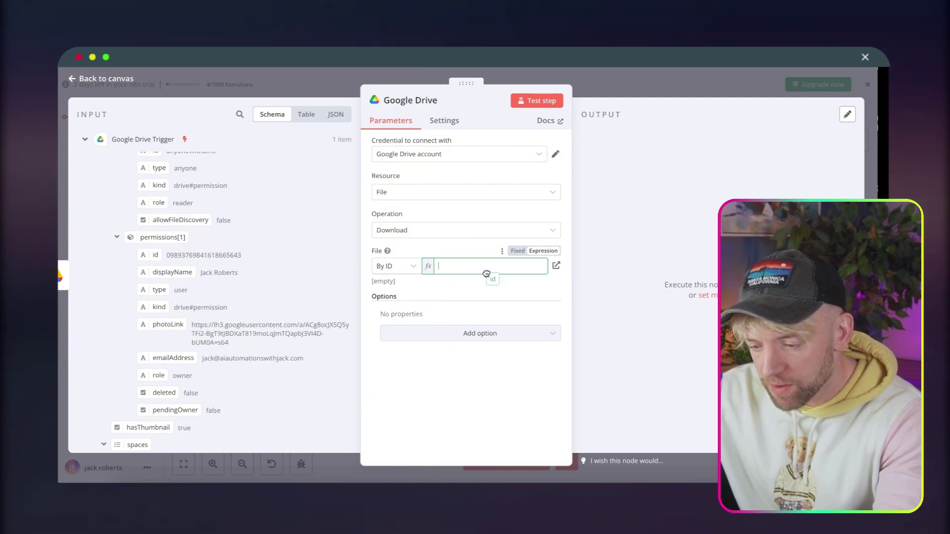
left_click(525, 173)
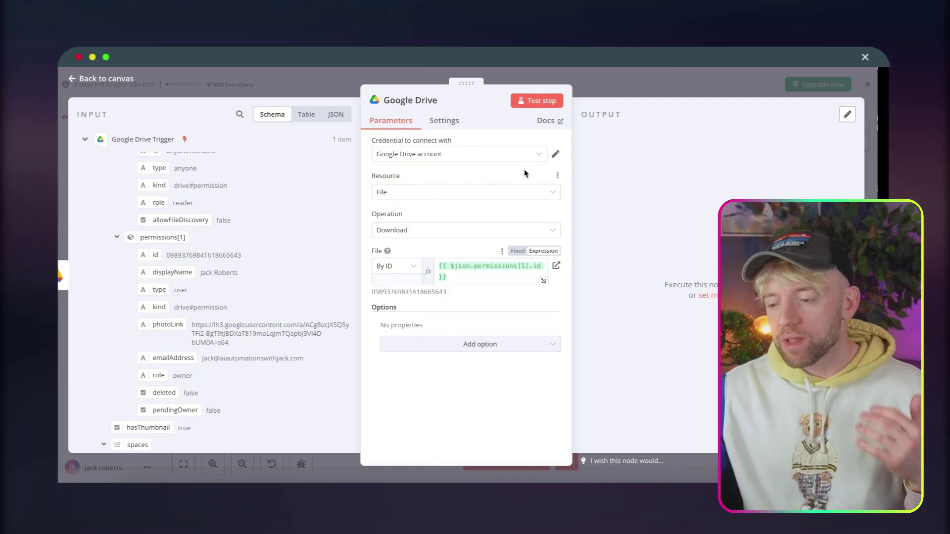
left_click(536, 101)
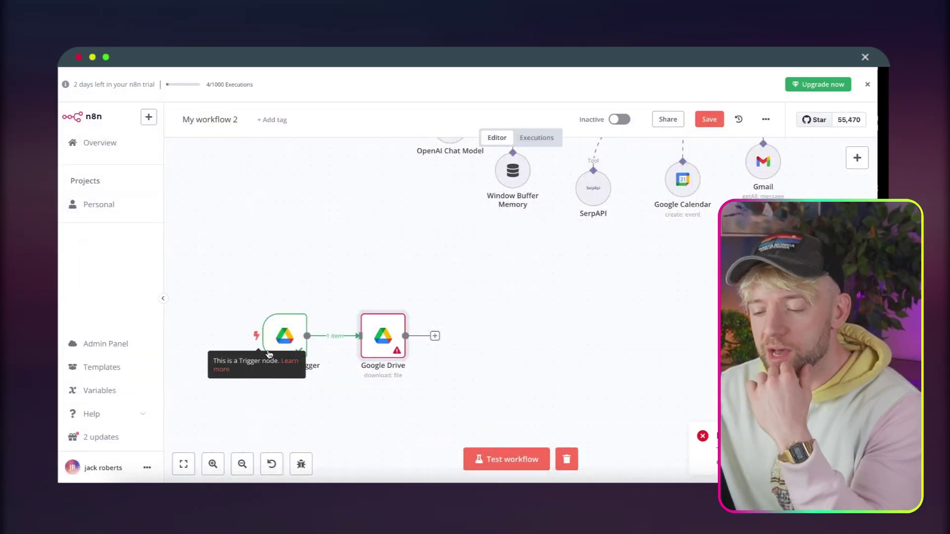
Switch the Drive trigger to watch the N8N Agent folder and fetch a fresh test file.
double_click(278, 337)
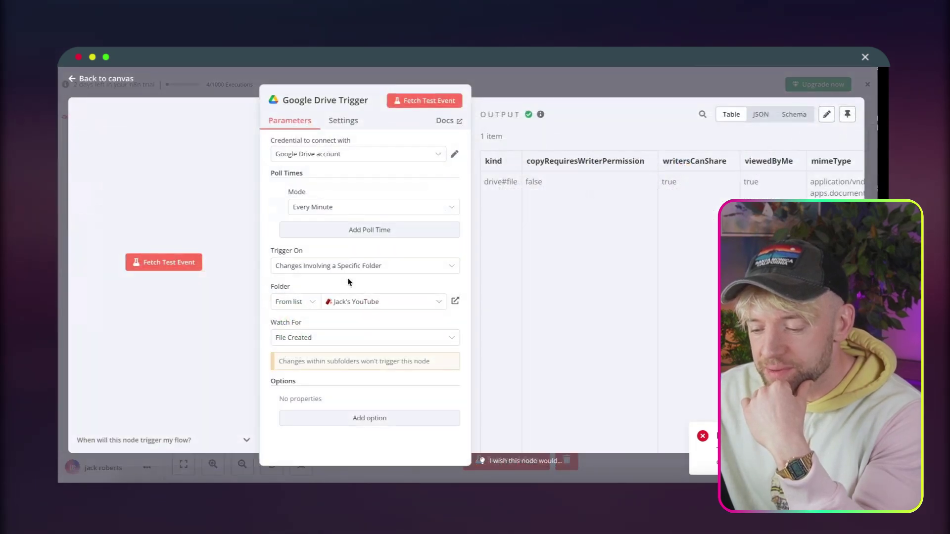
left_click(365, 302)
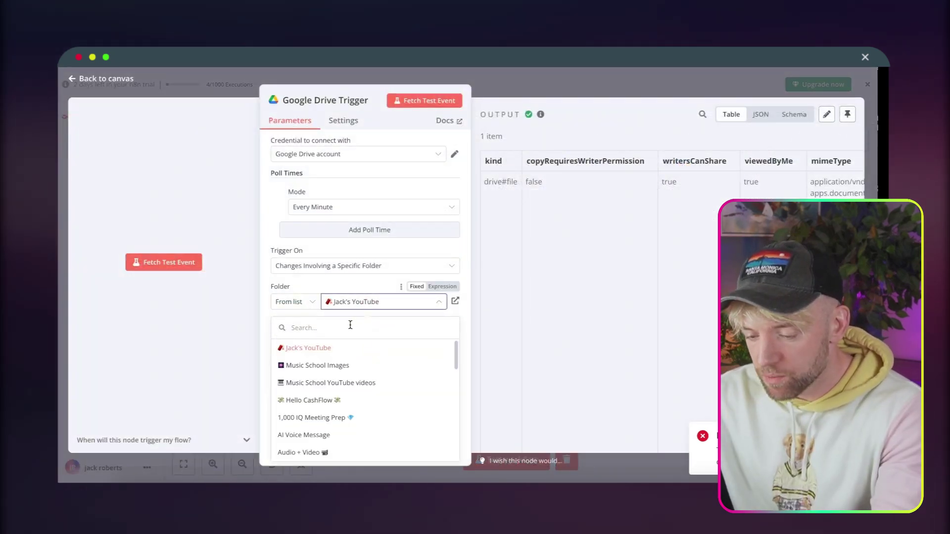
type("n8n")
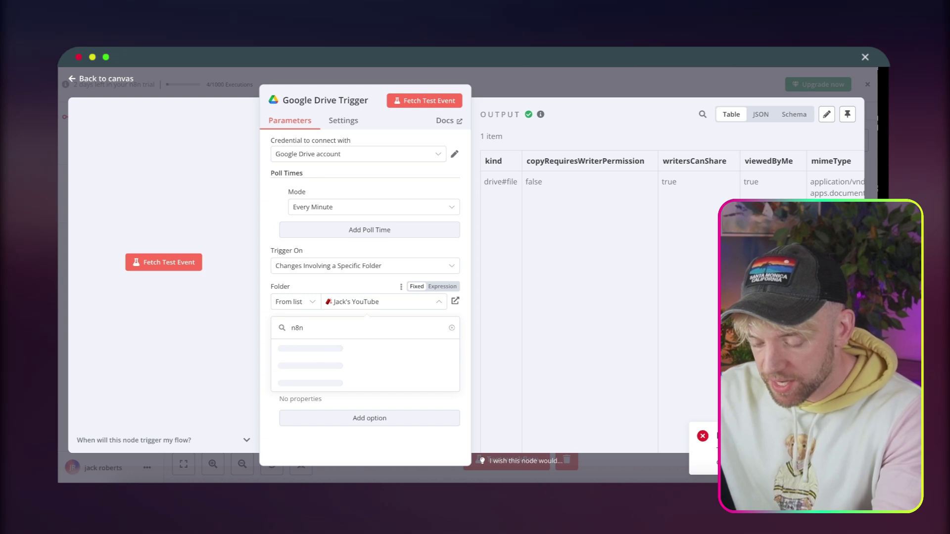
left_click(330, 349)
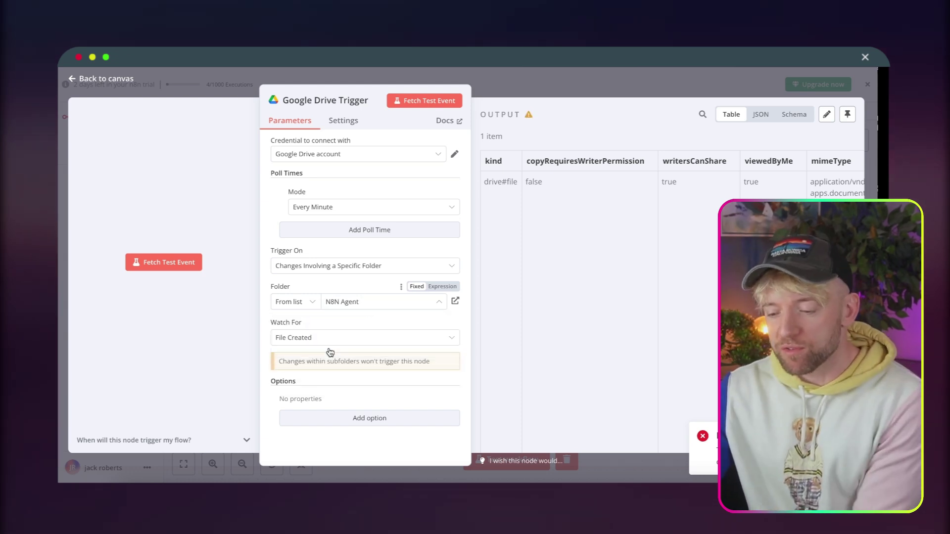
left_click(439, 103)
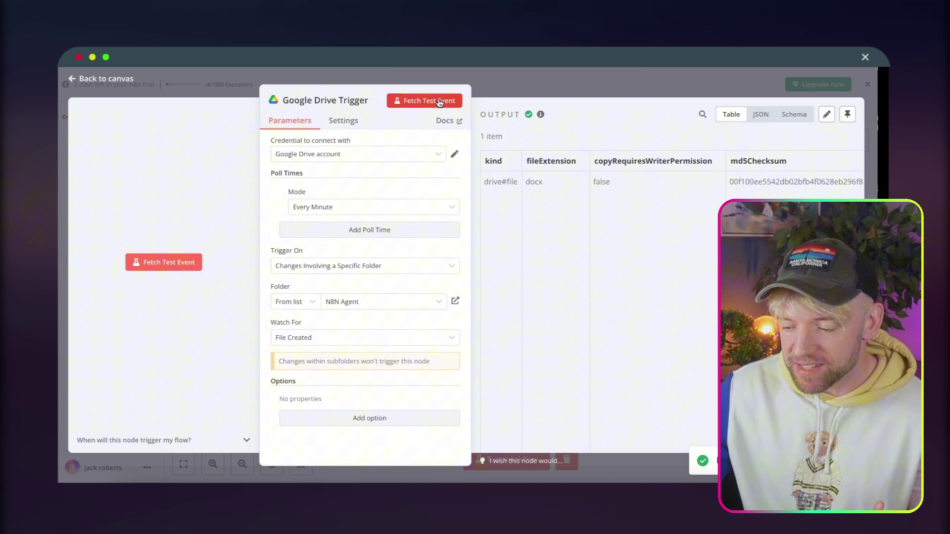
left_click(528, 94)
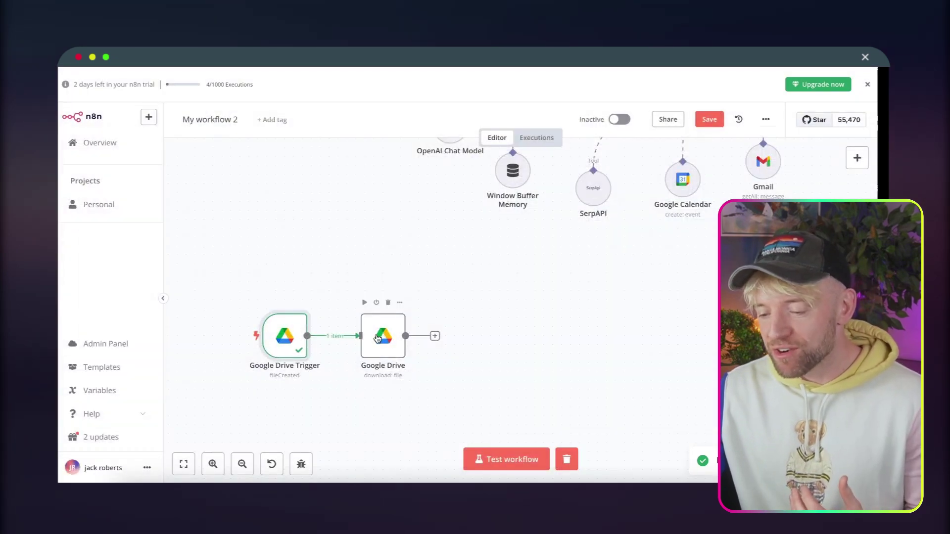
Rerun the Google Drive download node with the new file and review the output.
double_click(377, 338)
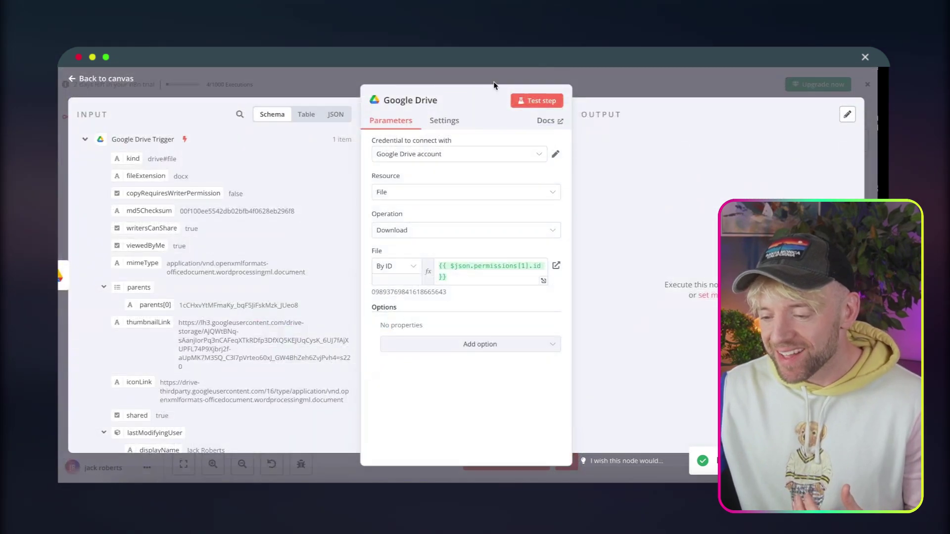
left_click(537, 101)
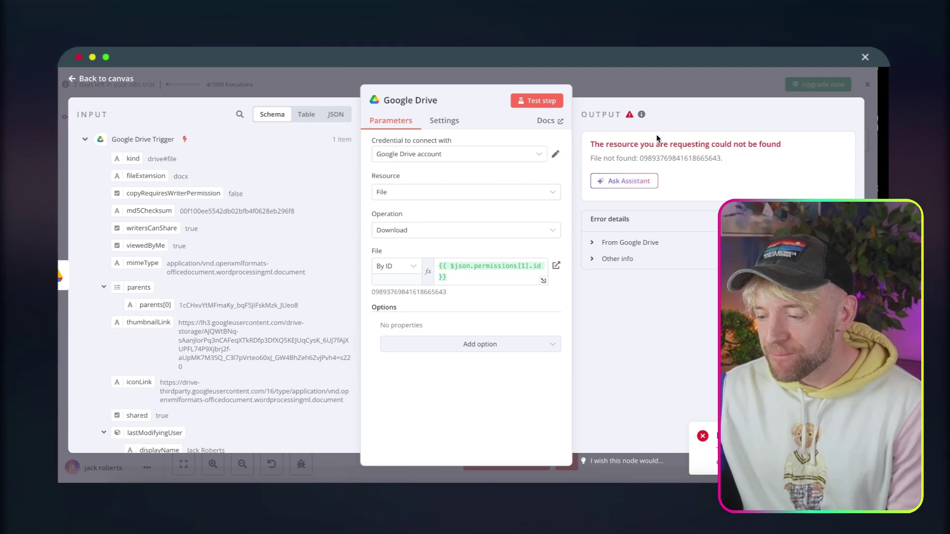
left_click(664, 95)
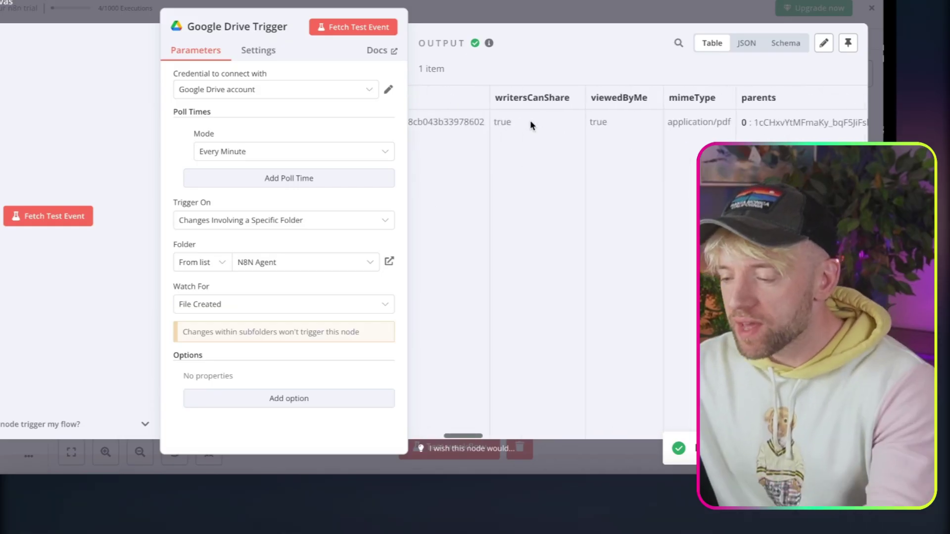
scroll(531, 123, "right", 5)
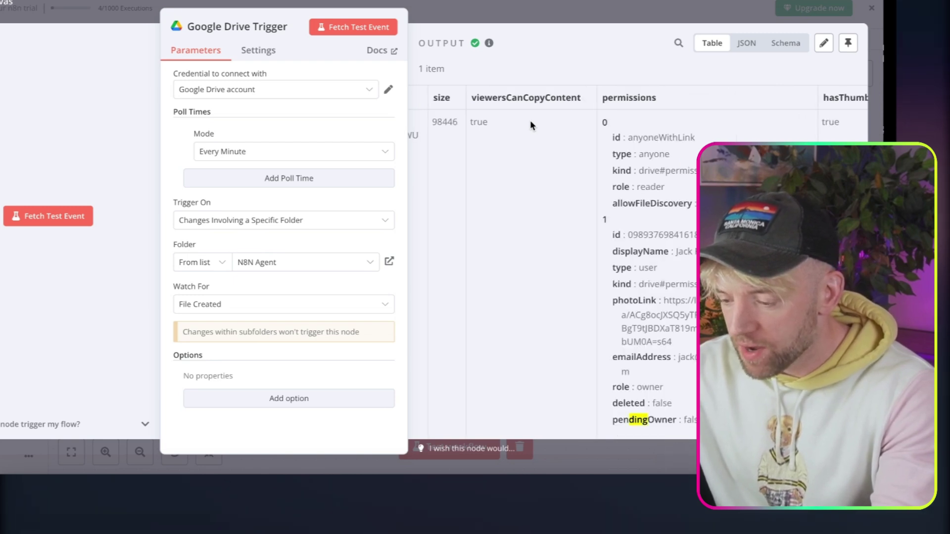
scroll(531, 122, "left", 6)
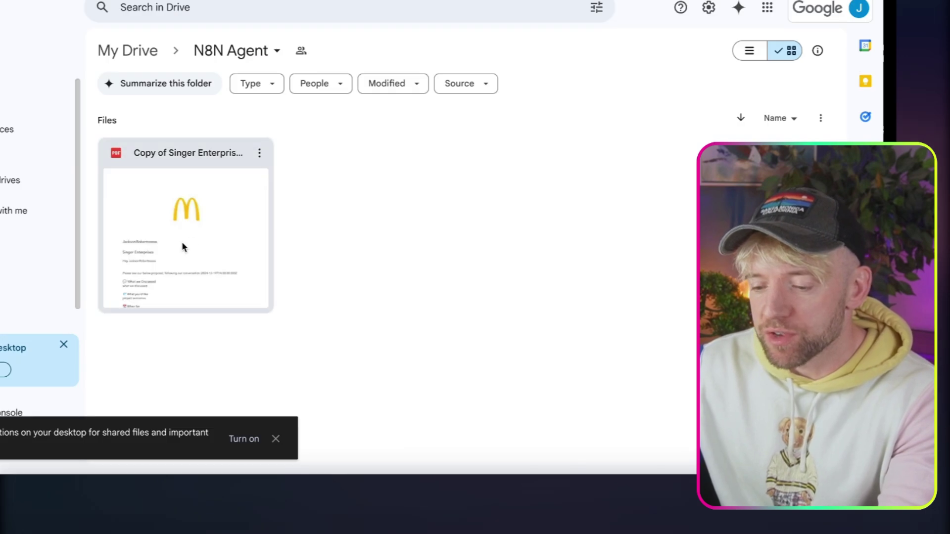
Preview the Singer Enterprises proposal PDF, dismissing the eSignature prompt and scrolling its pages.
double_click(182, 242)
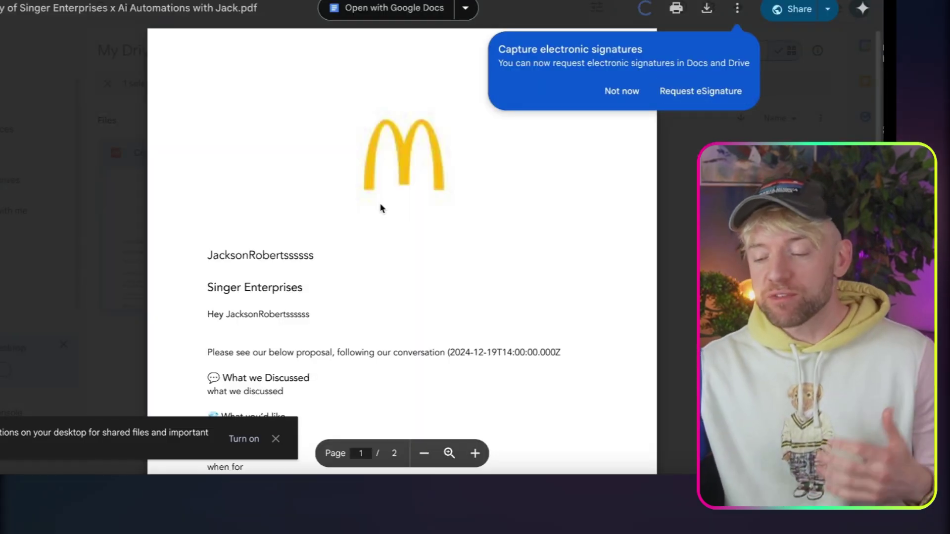
left_click(623, 91)
scroll(496, 267, "down", 7)
scroll(496, 267, "up", 7)
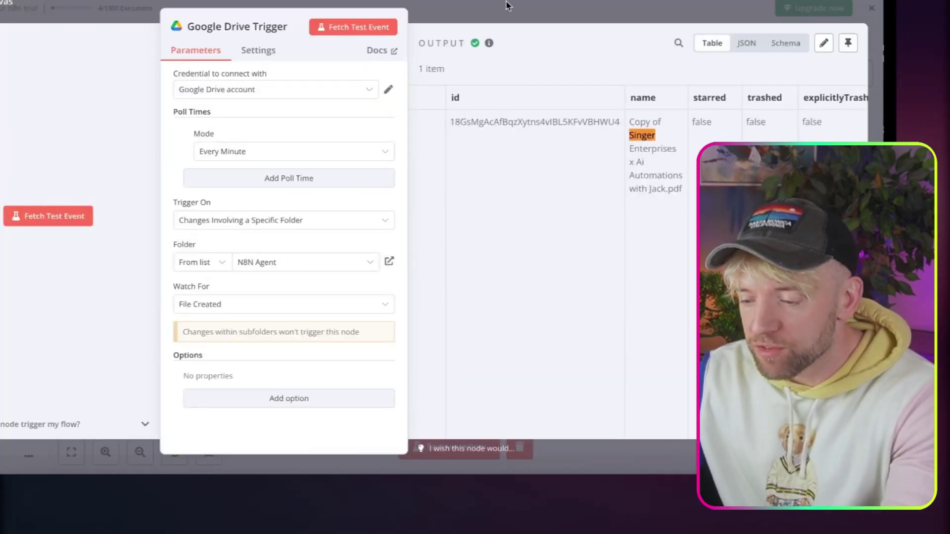
Replace the download node's File ID expression with {{ $json.id }}, keeping the Download operation.
left_click(506, 6)
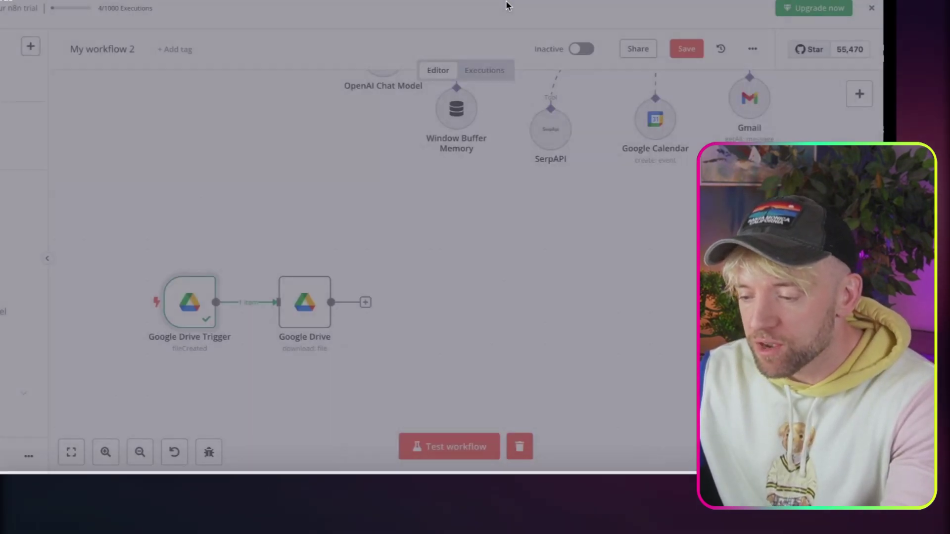
double_click(294, 313)
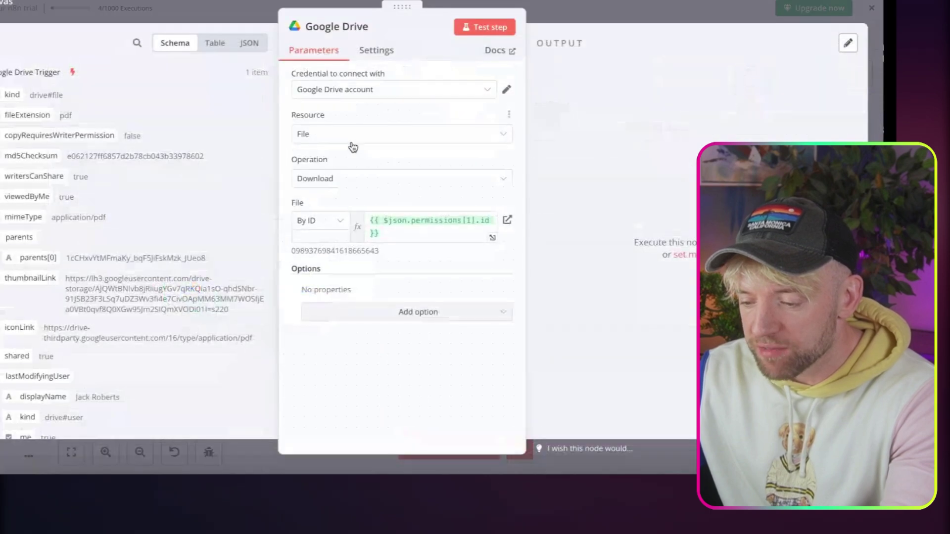
left_click(484, 26)
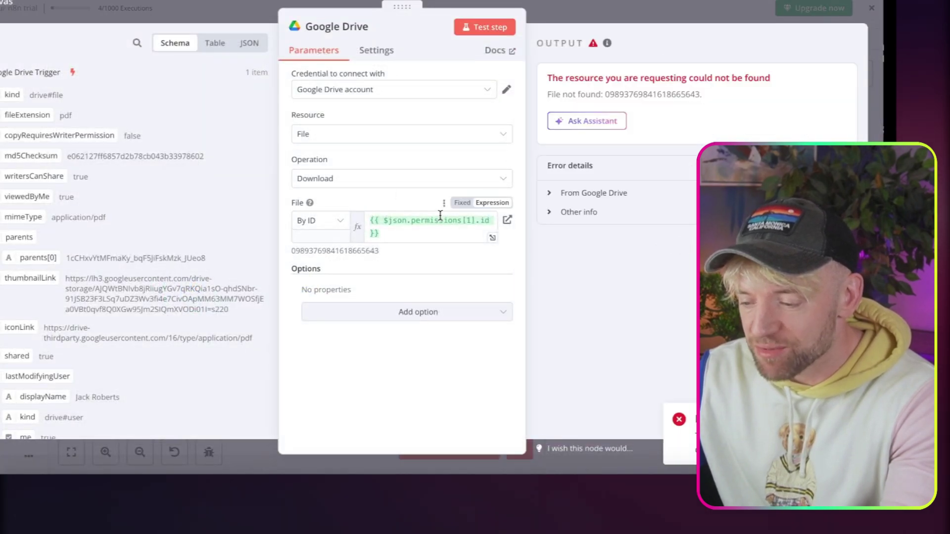
left_click(411, 237)
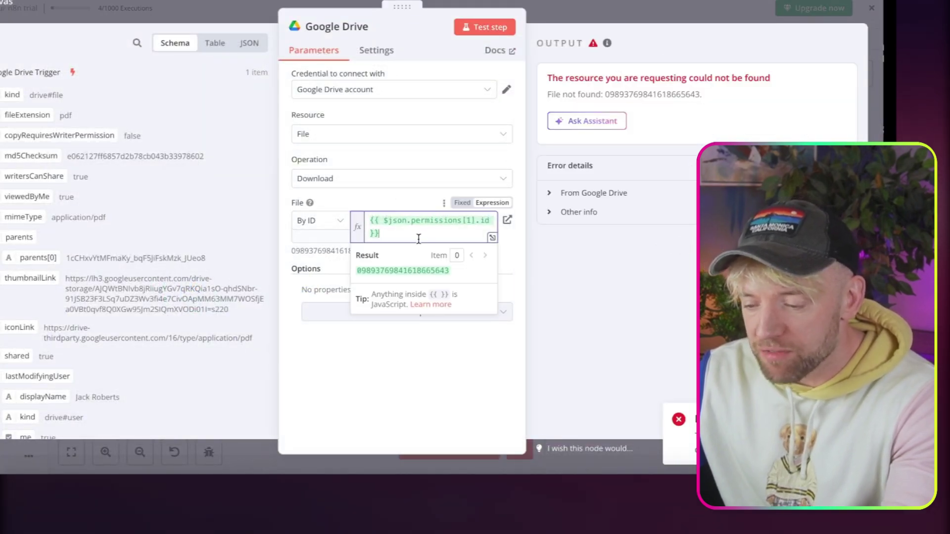
key("ctrl+a")
key("BackSpace")
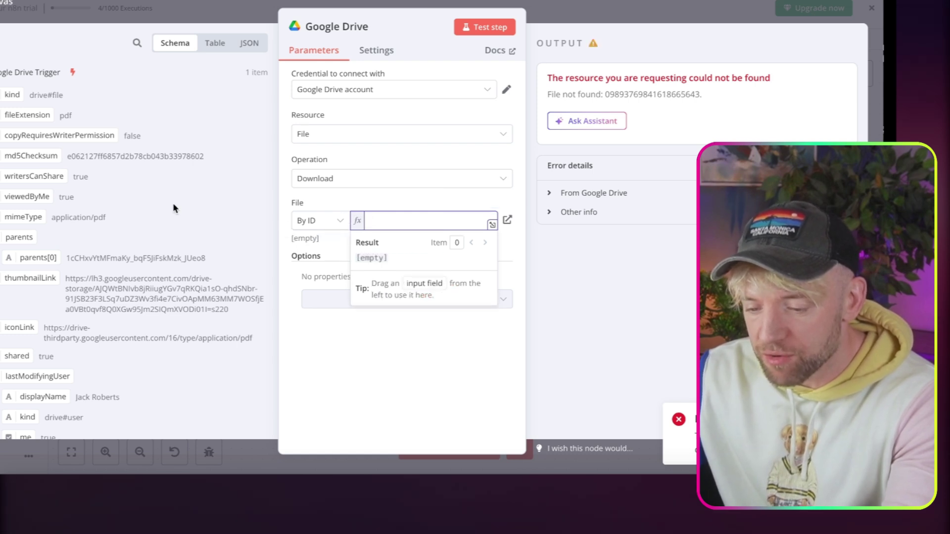
scroll(174, 202, "down", 10)
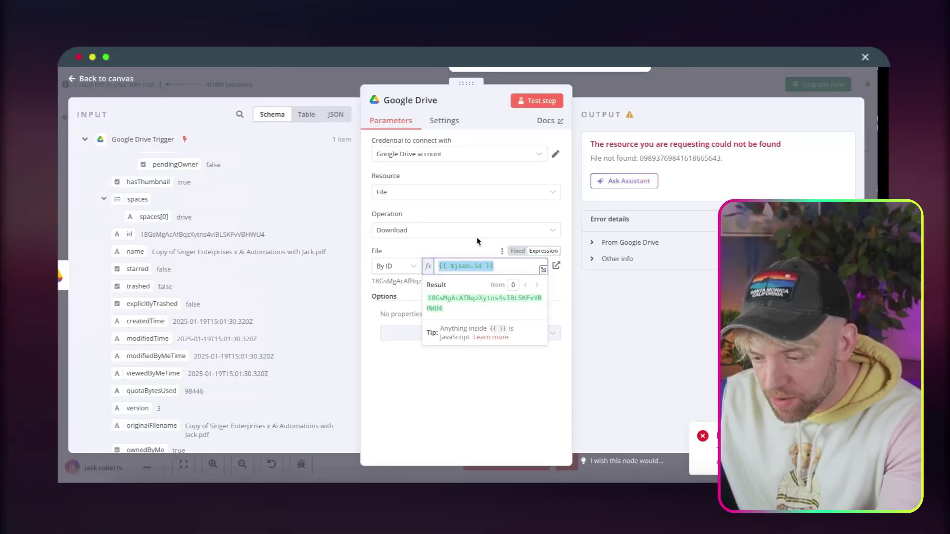
left_click(417, 188)
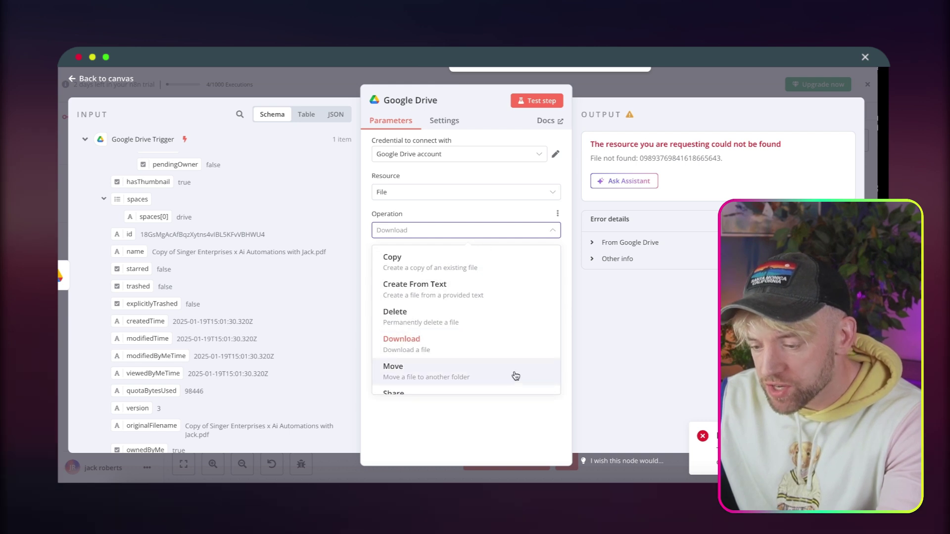
left_click(479, 407)
Rerun the download, preview the 98.4 kB proposal PDF, and close the node.
left_click(529, 100)
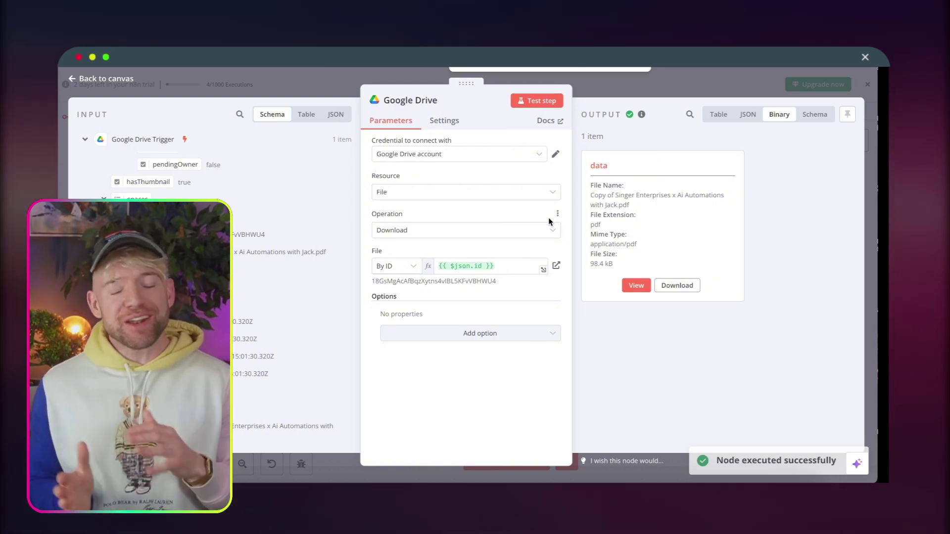
left_click(637, 286)
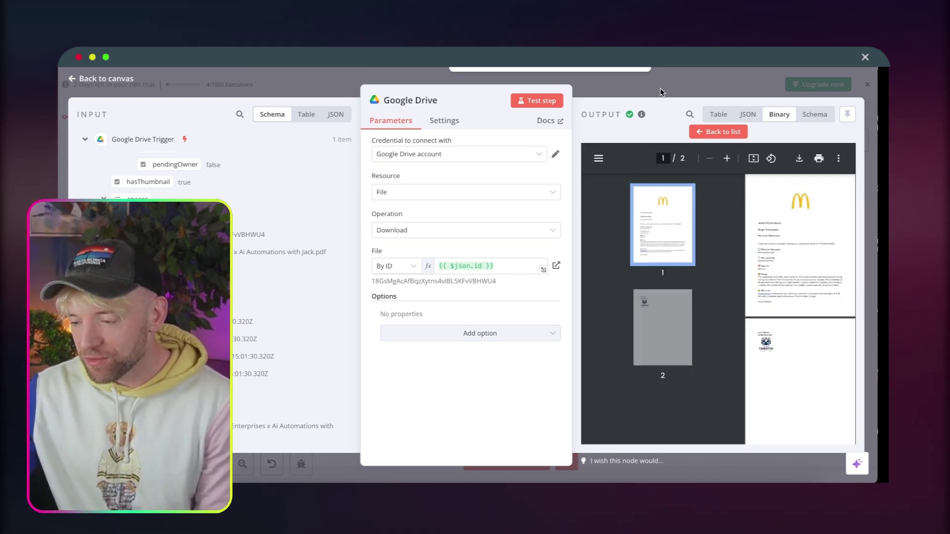
left_click(660, 88)
scroll(522, 329, "right", 5)
scroll(522, 329, "down", 3)
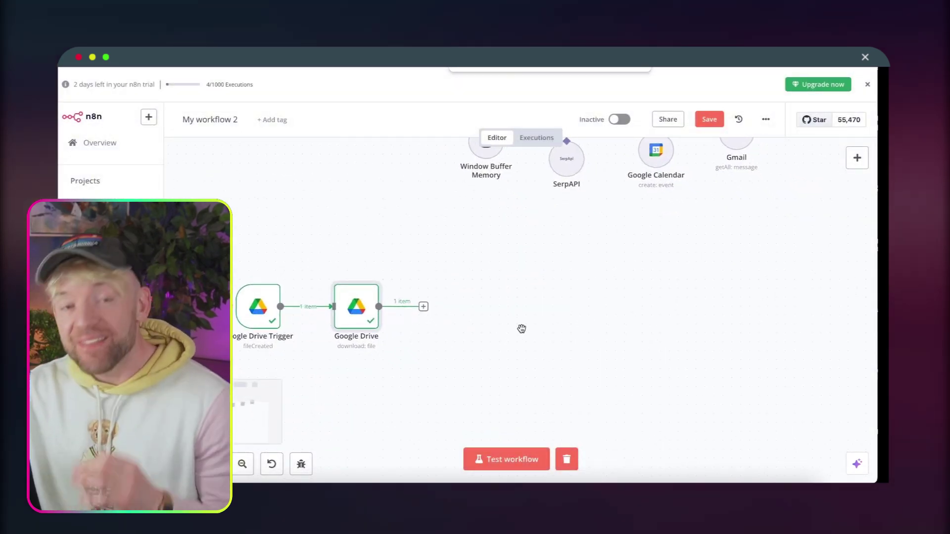
scroll(521, 330, "up", 2)
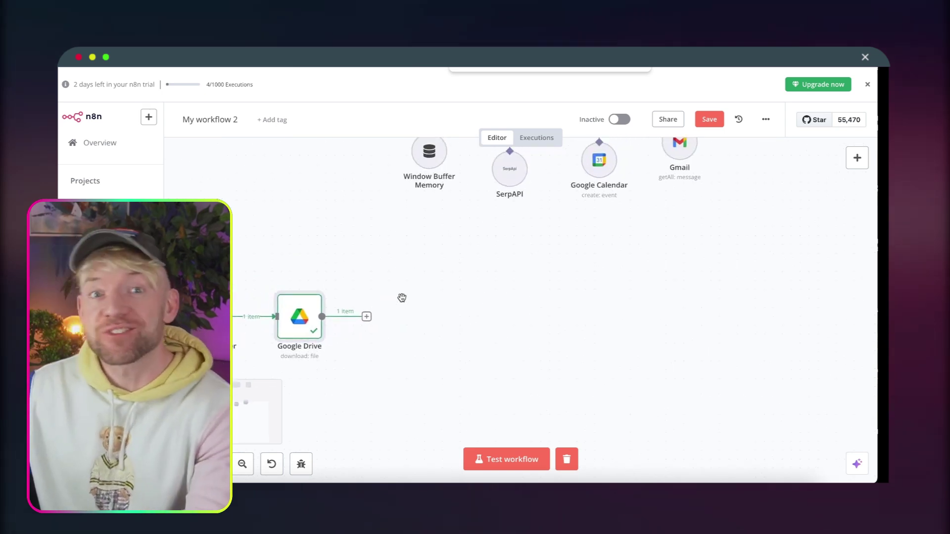
Add a Pinecone Vector Store node set to Add documents to vector store after the download.
left_click(367, 317)
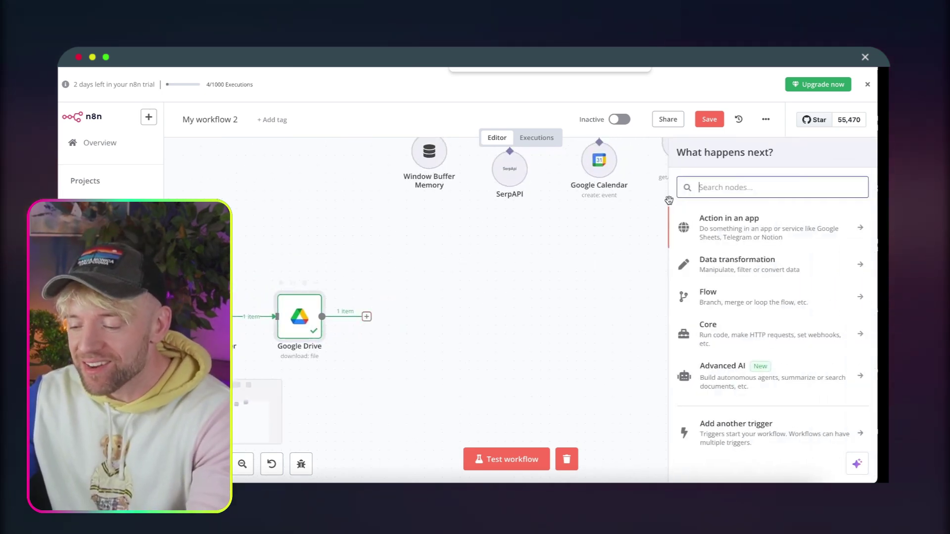
type("pineco")
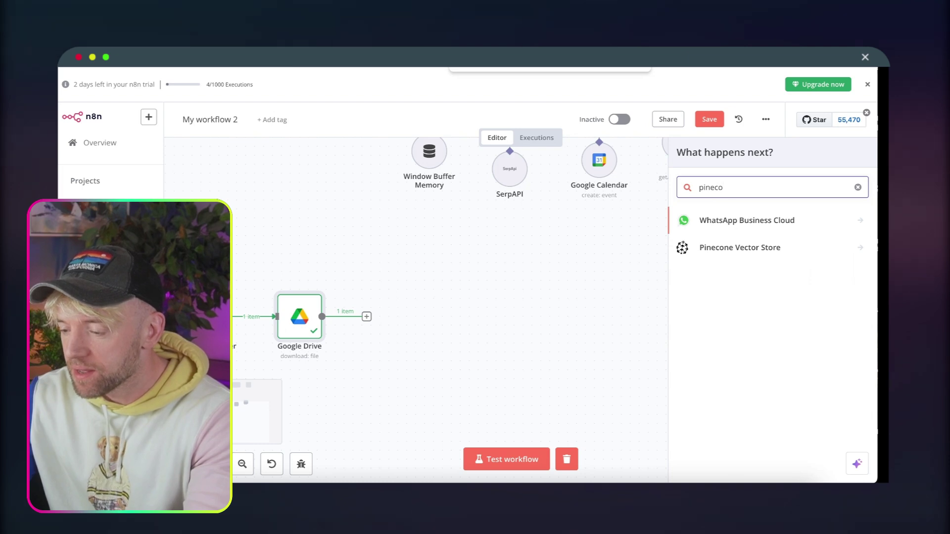
type("n")
left_click(771, 213)
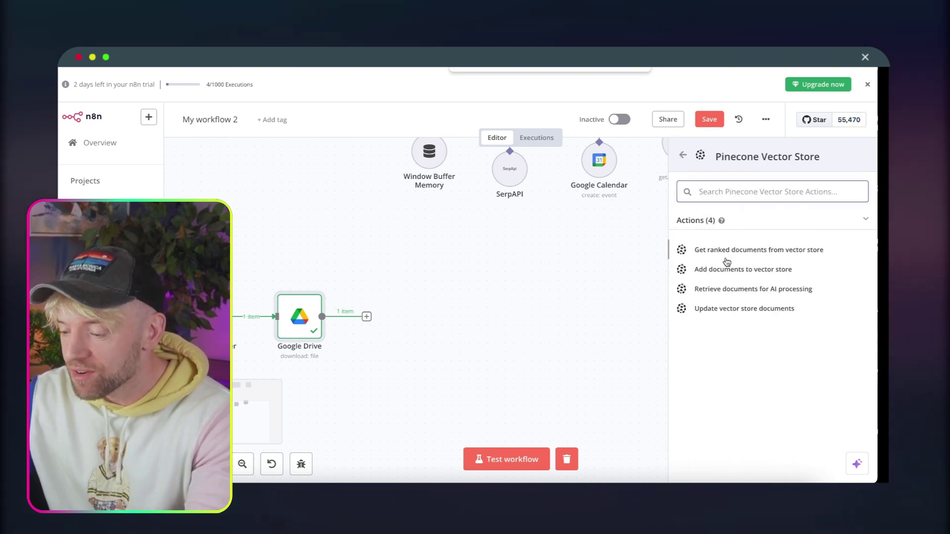
left_click(773, 272)
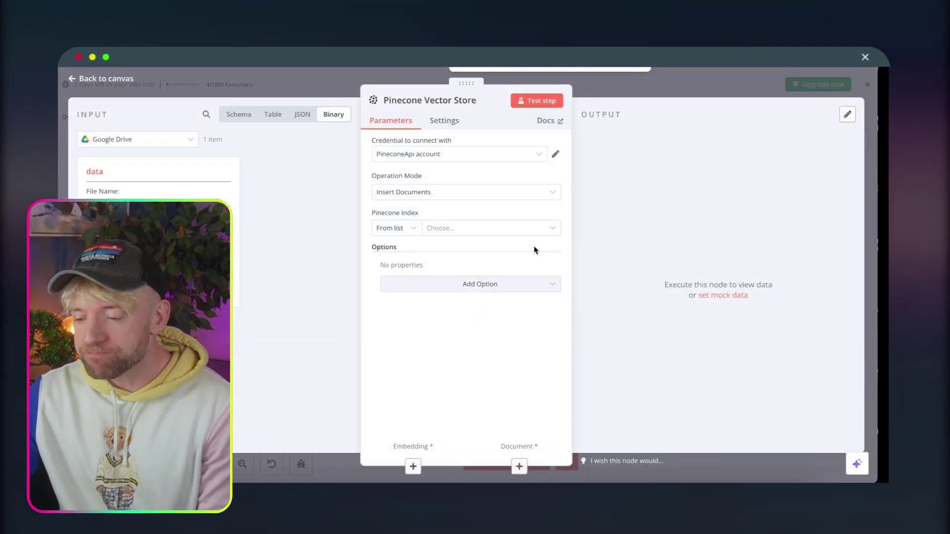
Attach an Embeddings OpenAI model to the Pinecone Vector Store.
left_click(412, 467)
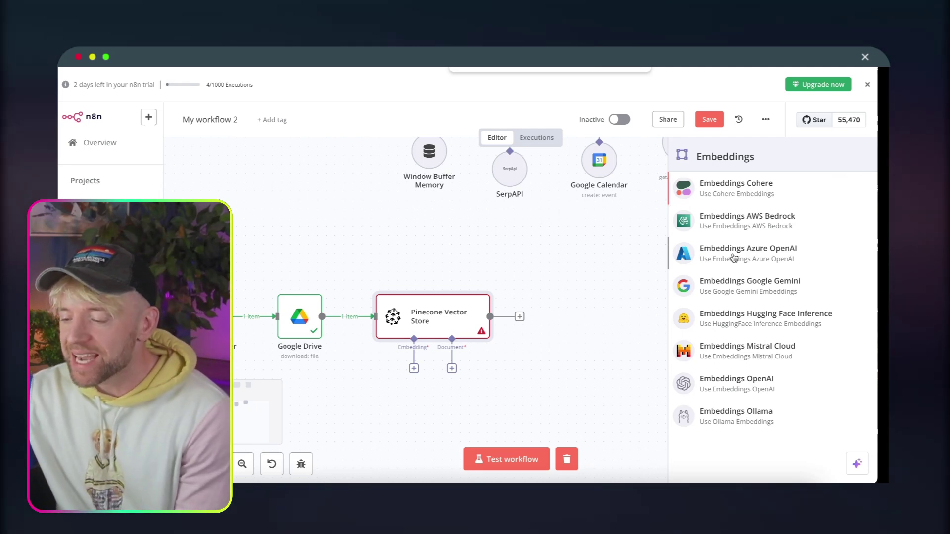
left_click(748, 386)
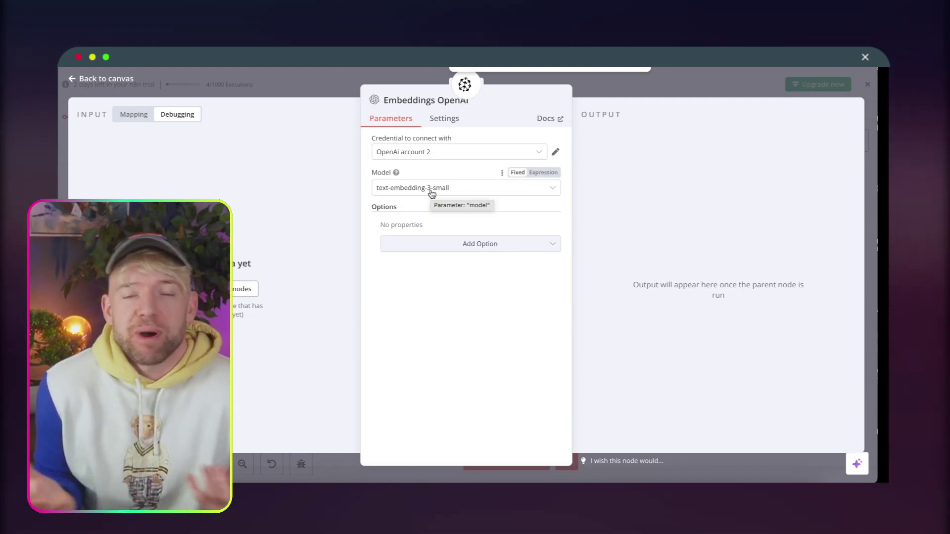
left_click(645, 91)
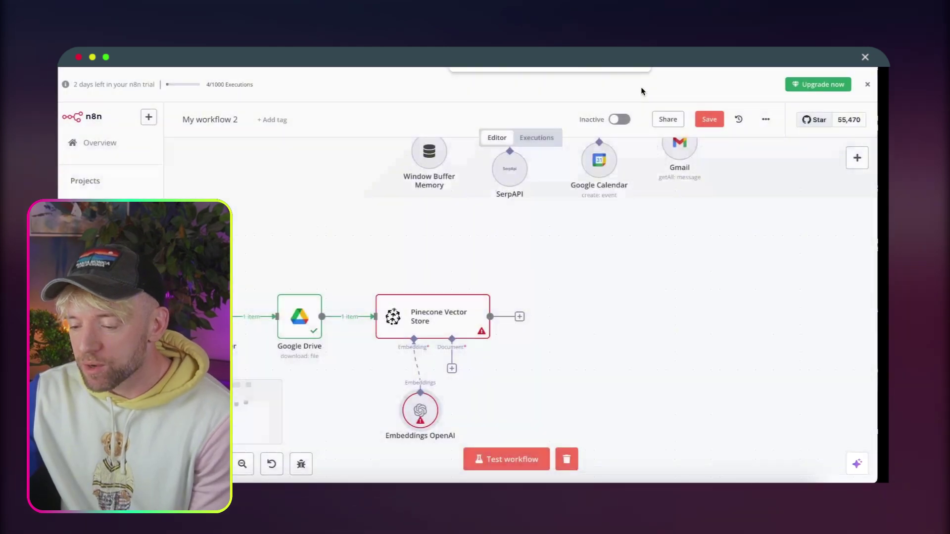
Attach a Default Data Loader to Pinecone with the data type set to Binary.
left_click(452, 369)
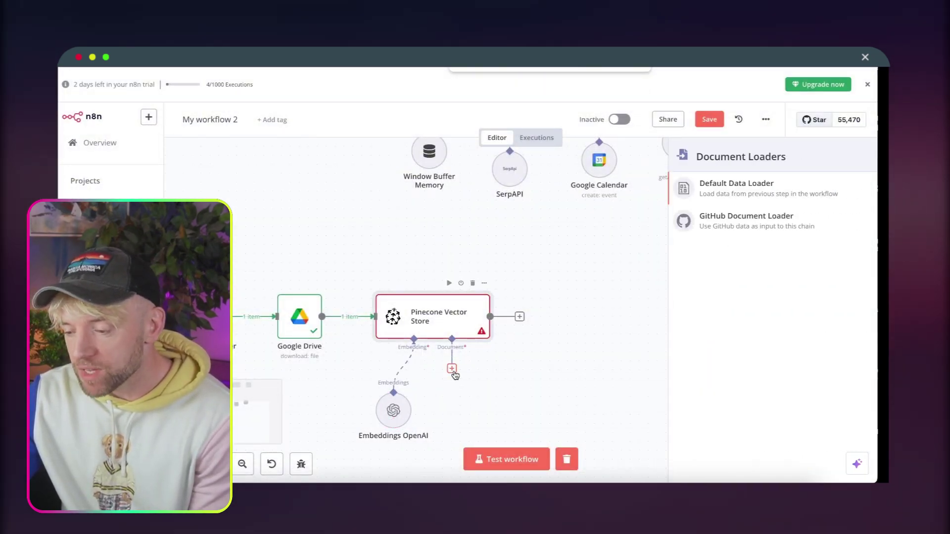
left_click(723, 198)
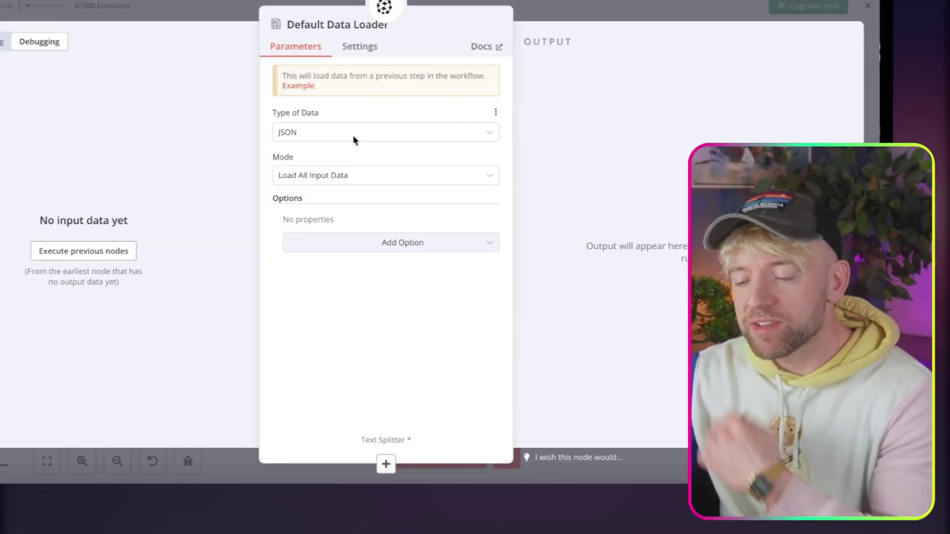
left_click(429, 190)
left_click(422, 244)
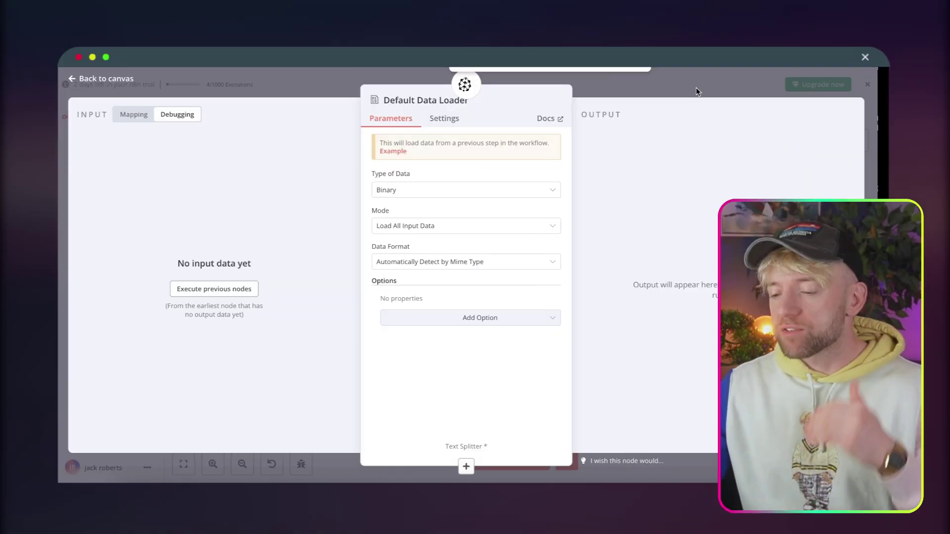
left_click(696, 88)
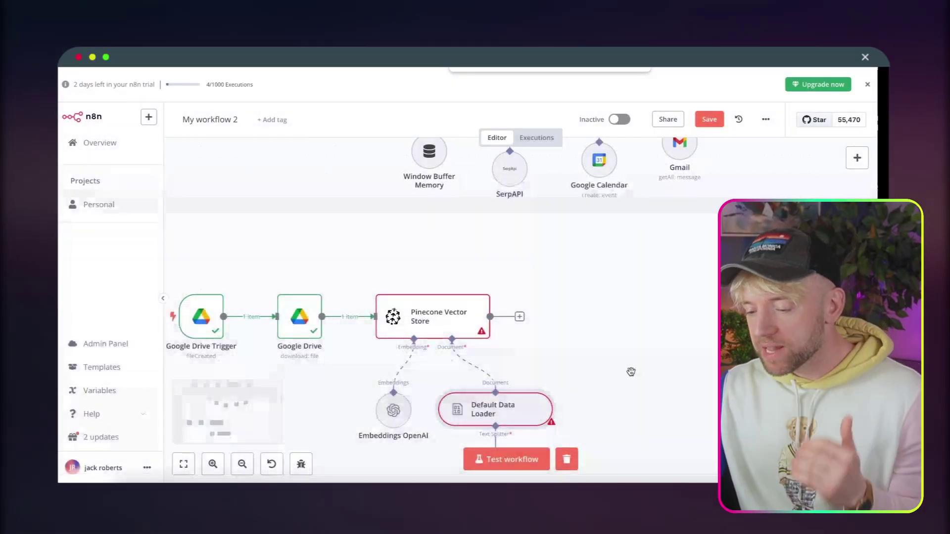
Give the loader a Recursive Character Text Splitter with chunk size 1000 and overlap 200.
scroll(631, 372, "down", 1)
scroll(631, 372, "down", 2)
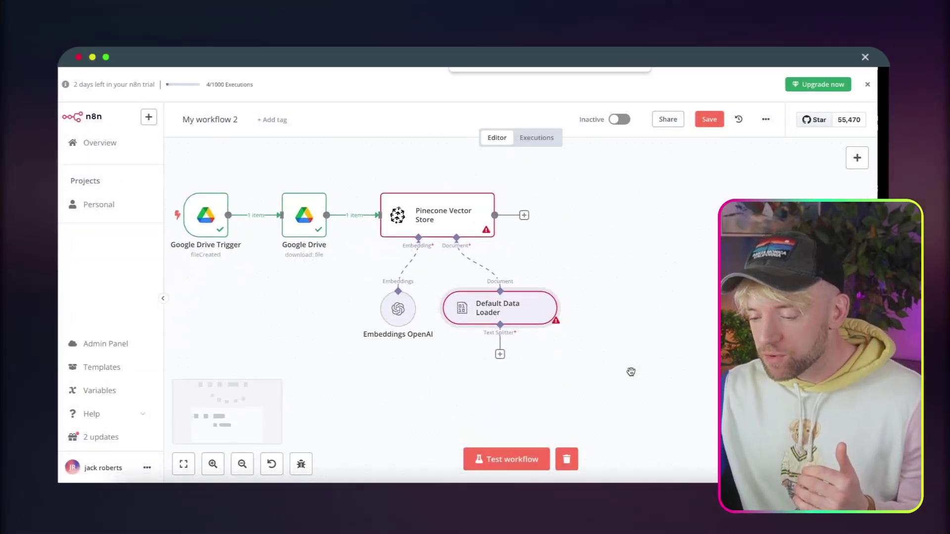
left_click(495, 349)
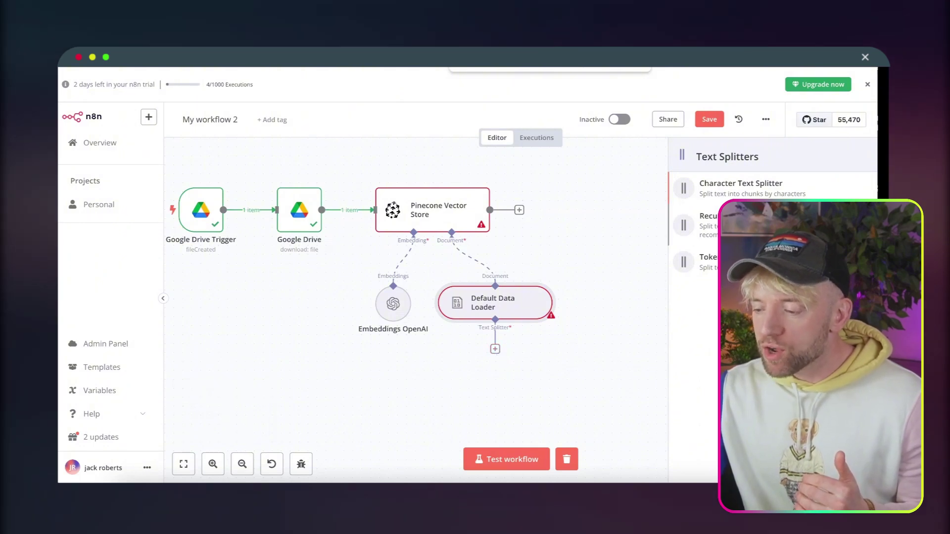
left_click(708, 225)
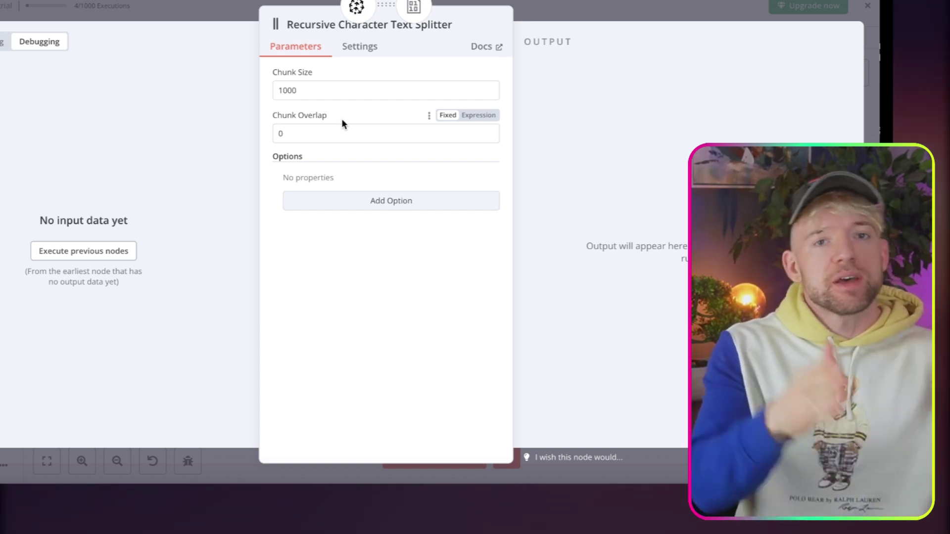
left_click(329, 127)
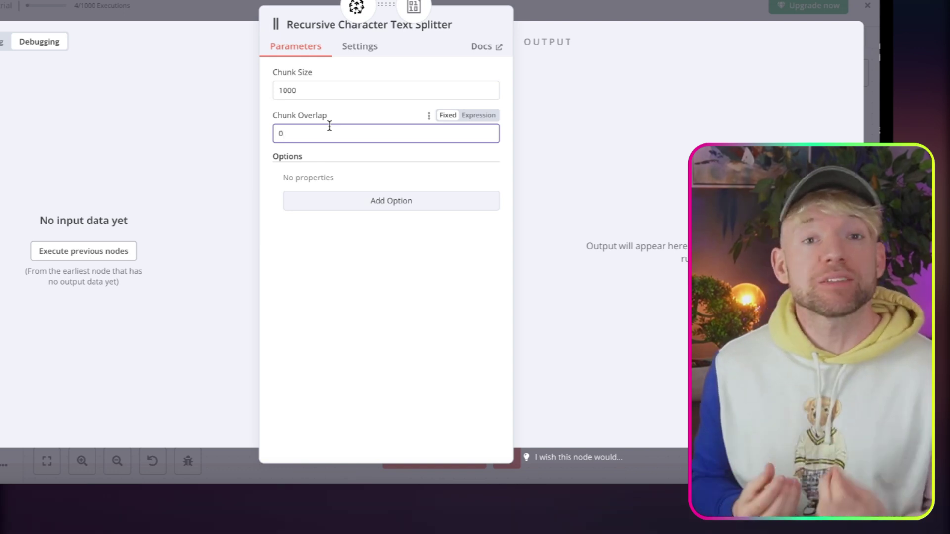
key("BackSpace")
type("200")
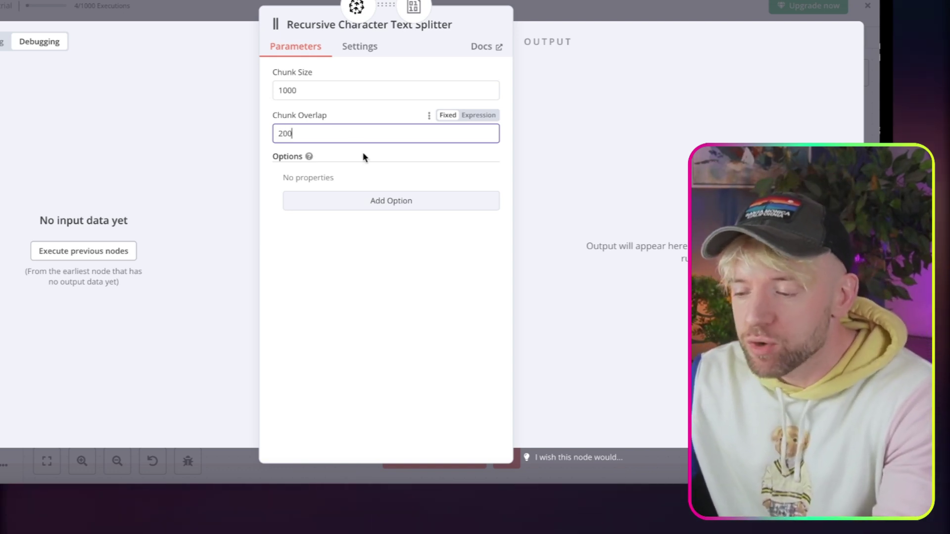
left_click(593, 6)
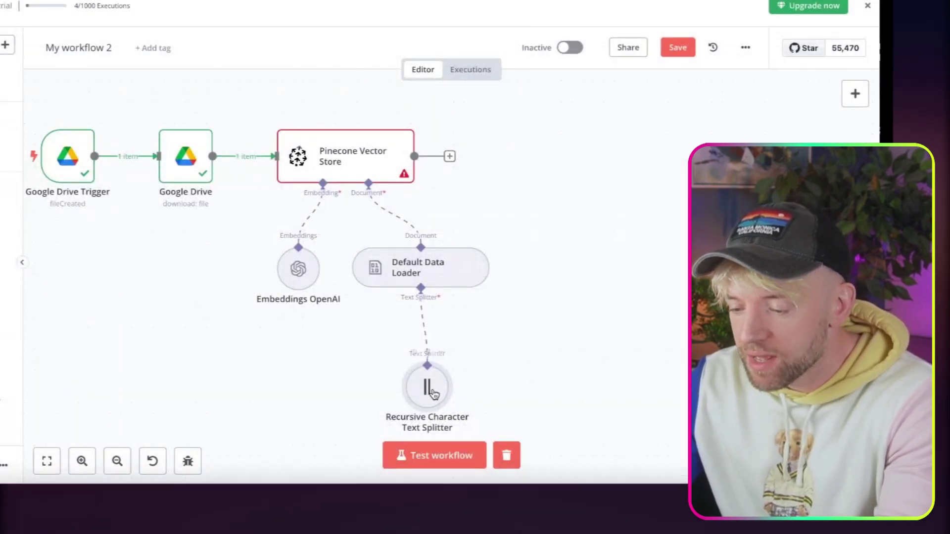
Select the n8n Pinecone index and run the step to insert the proposal PDF.
left_click_drag(429, 411, 432, 393)
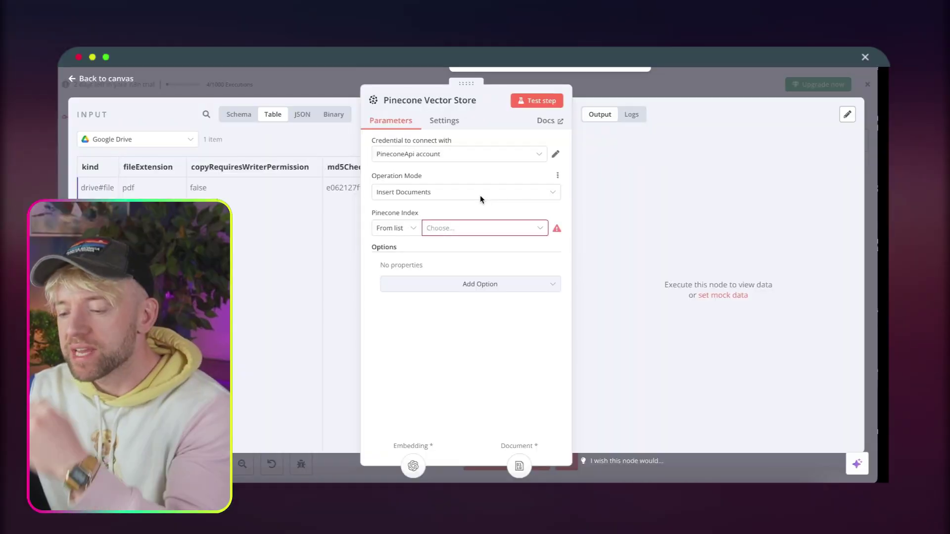
left_click(476, 231)
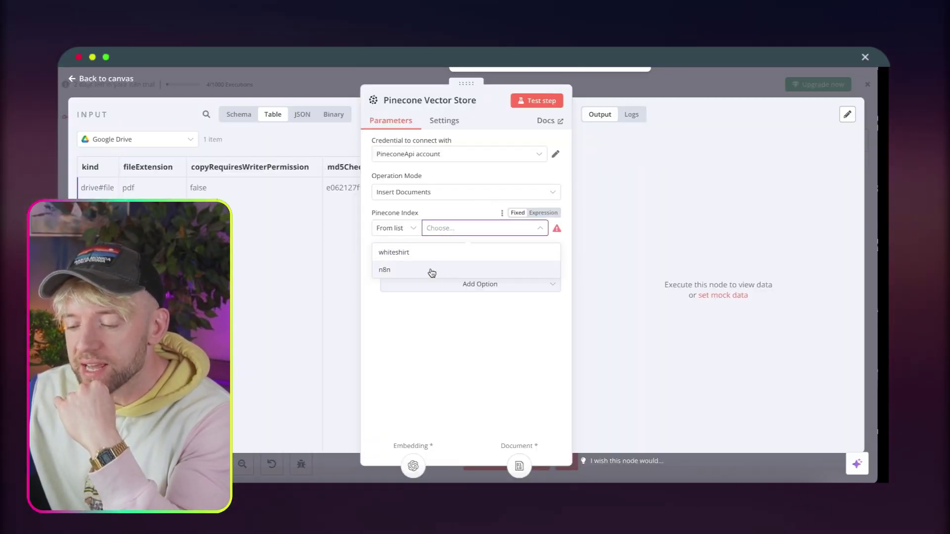
left_click(431, 271)
mouse_move(530, 216)
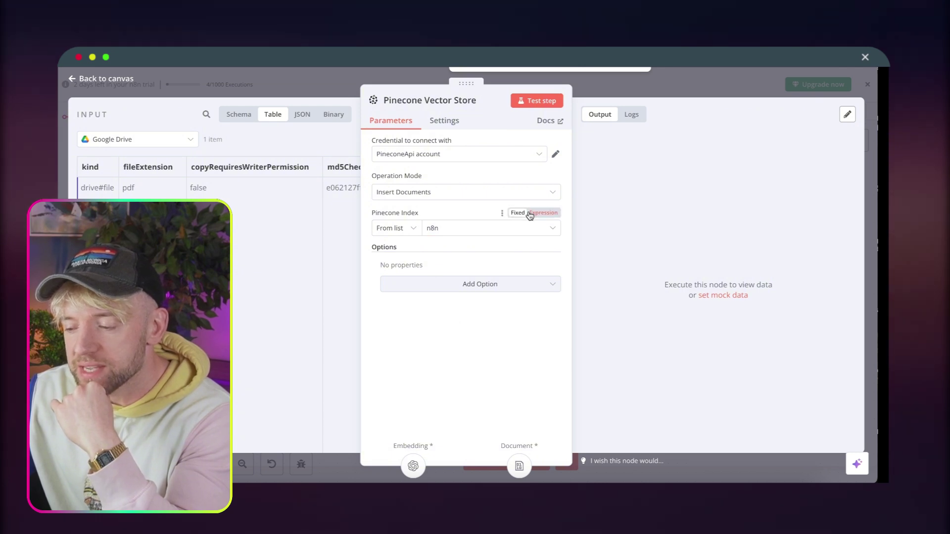
left_click(535, 104)
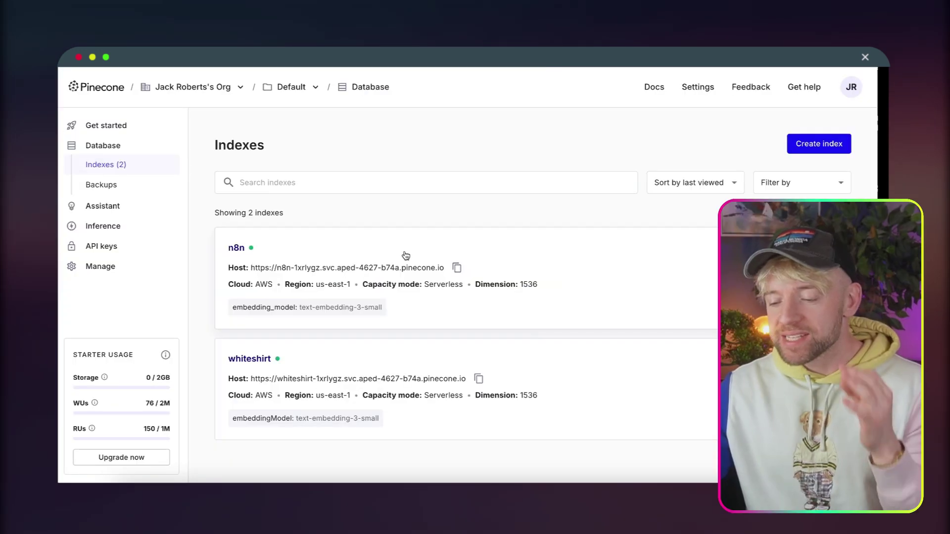
Open Pinecone's n8n index and expand the stored record's full metadata with Show 8 more.
left_click(464, 254)
scroll(524, 265, "down", 2)
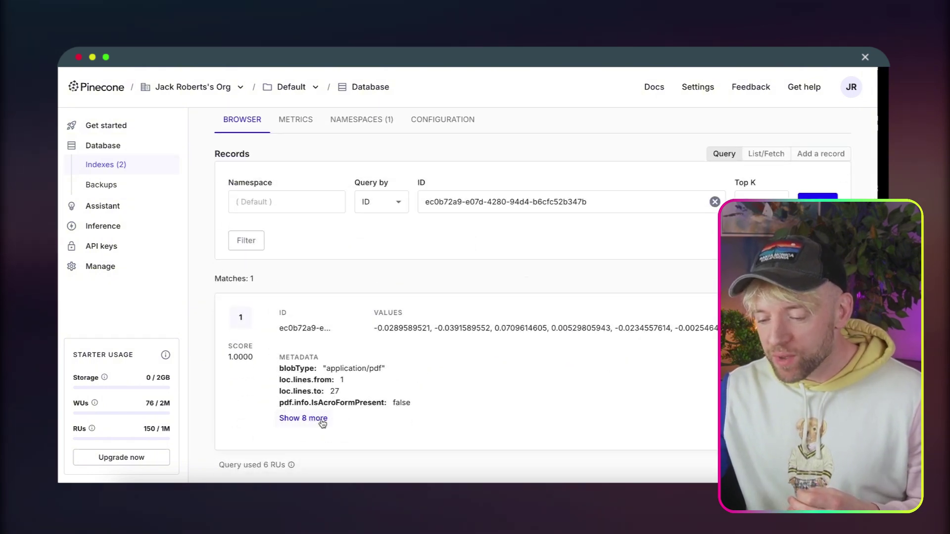
left_click(313, 418)
scroll(373, 399, "down", 2)
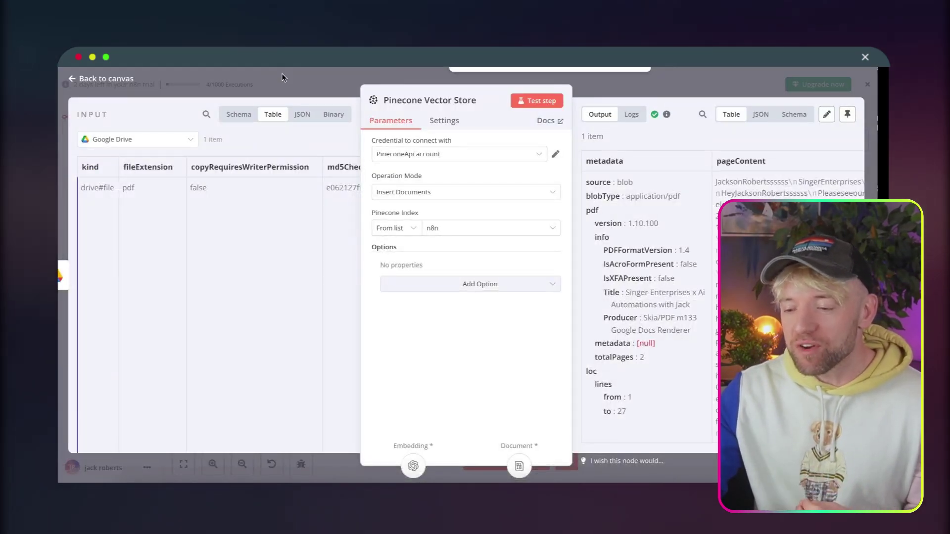
Close the Pinecone node settings and move the canvas up to the Telegram AI Agent workflow.
left_click(281, 80)
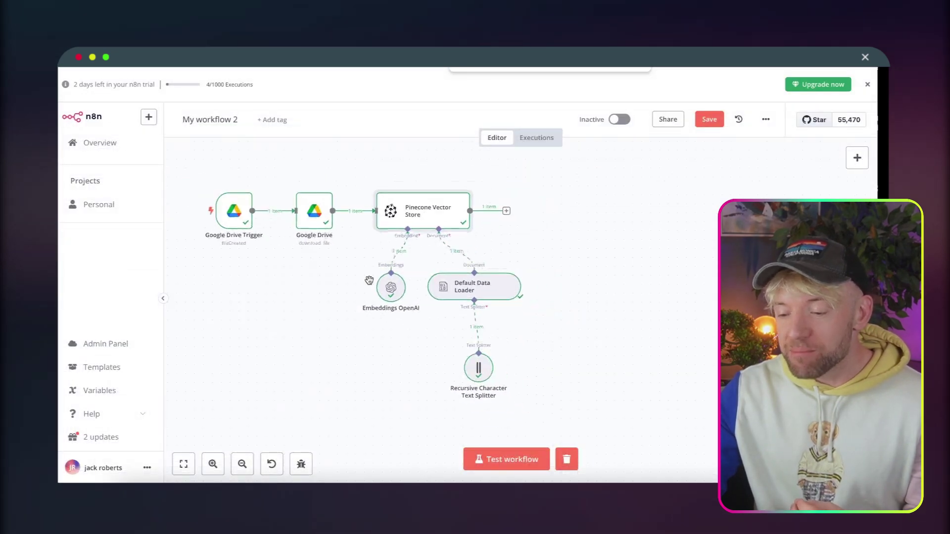
left_click_drag(311, 302, 341, 301)
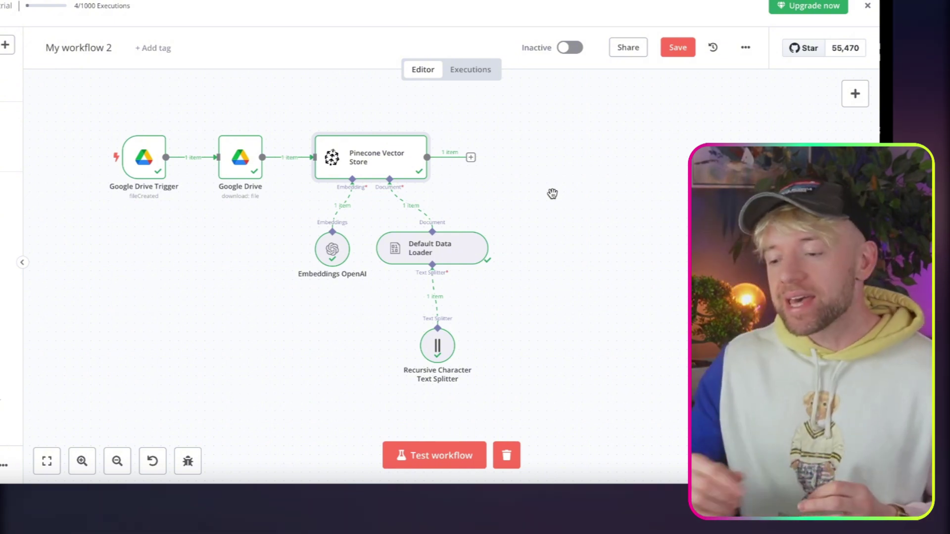
scroll(552, 194, "up", 10)
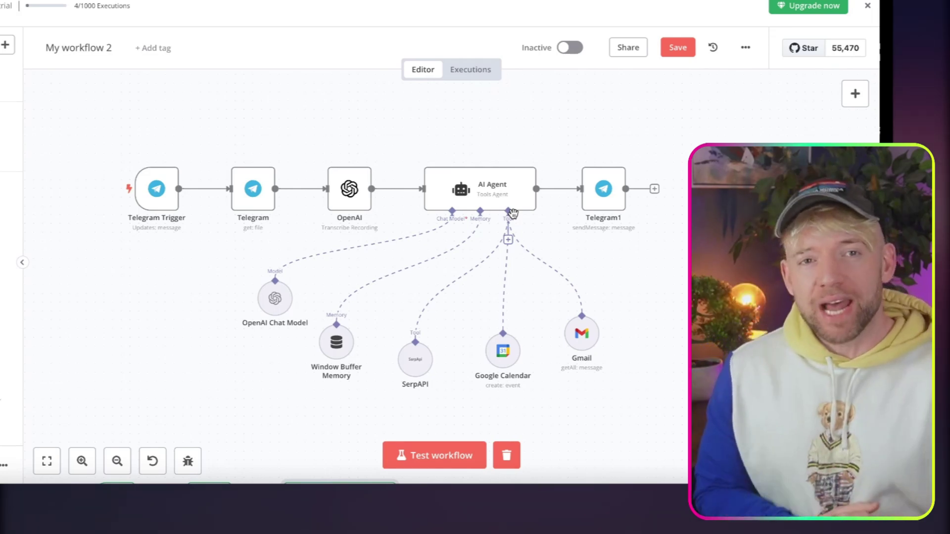
Attach a Vector Store Tool to the AI Agent's Tool input, found by searching 'vector'.
left_click(508, 240)
left_click_drag(609, 273, 403, 254)
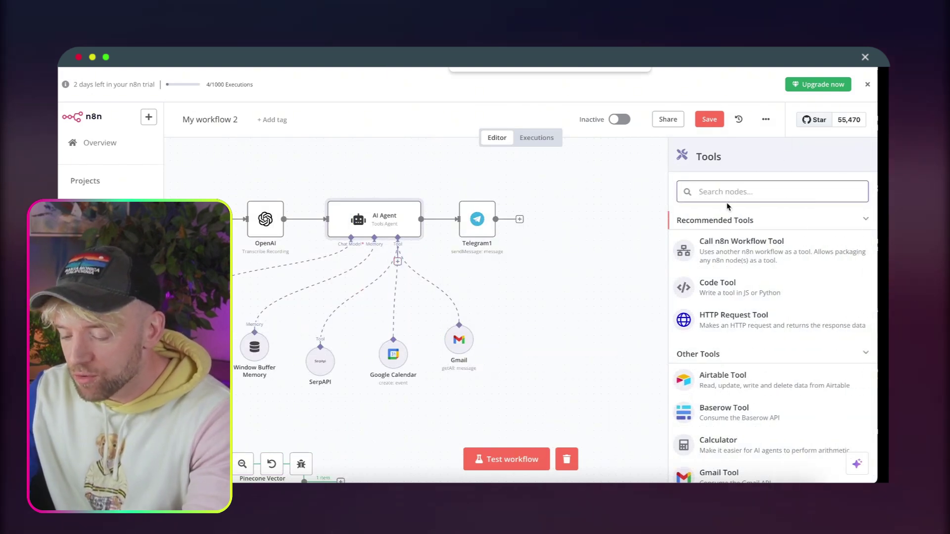
type("vector")
left_click(711, 233)
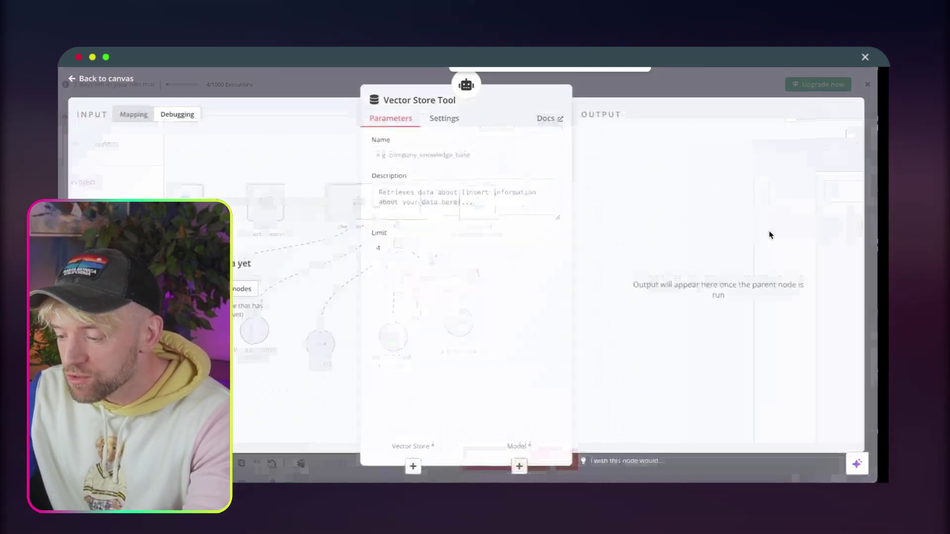
Name the tool VectorStore and describe it as 'Vector database with information'.
left_click(430, 156)
type("Ve")
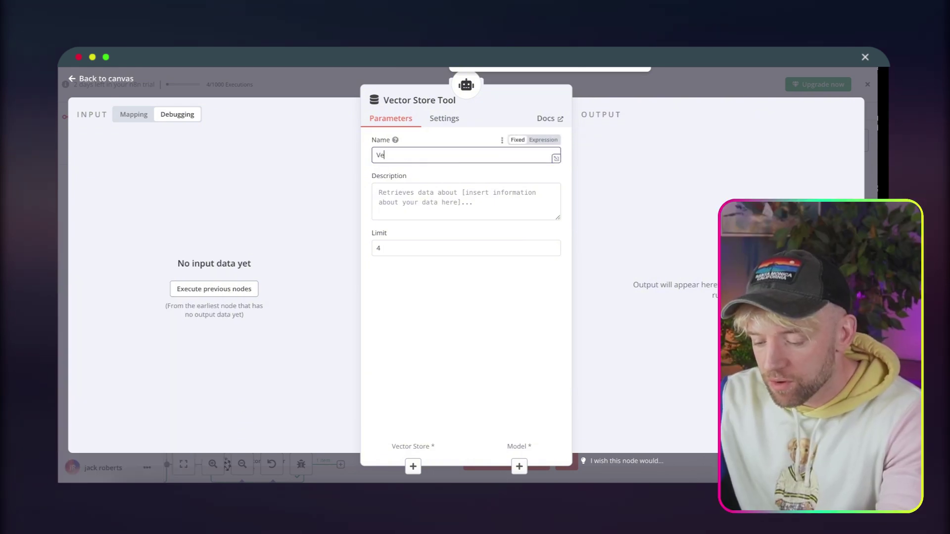
type("ctor Store")
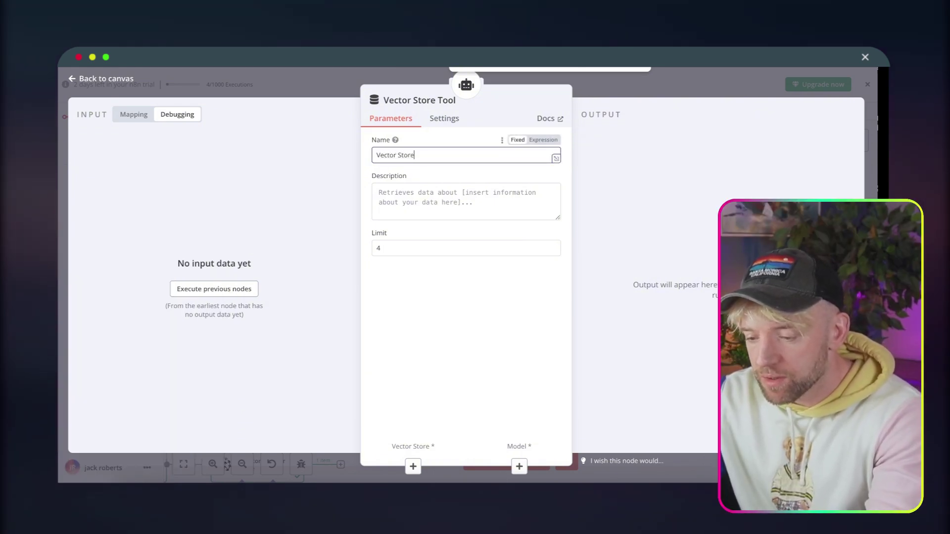
left_click(401, 156)
key("BackSpace")
left_click(401, 200)
type("Vector database with information")
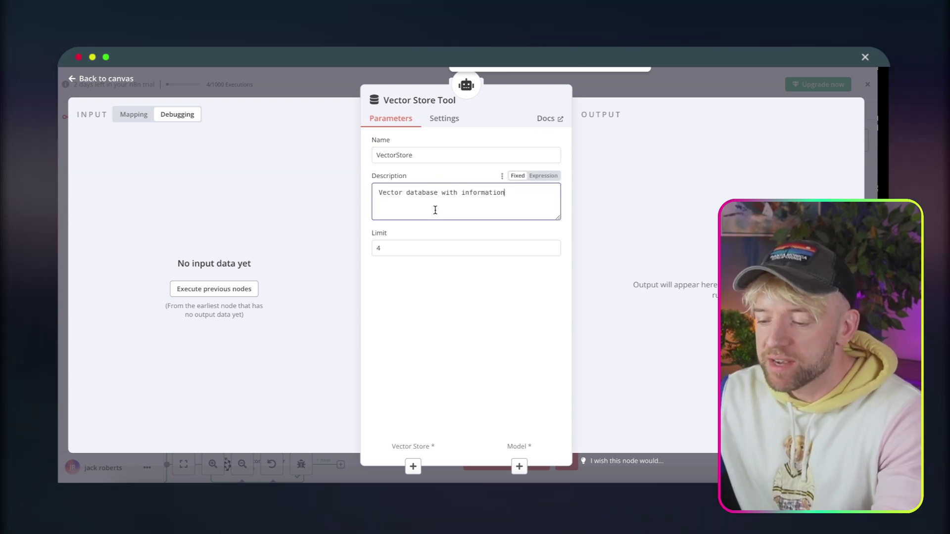
left_click(456, 311)
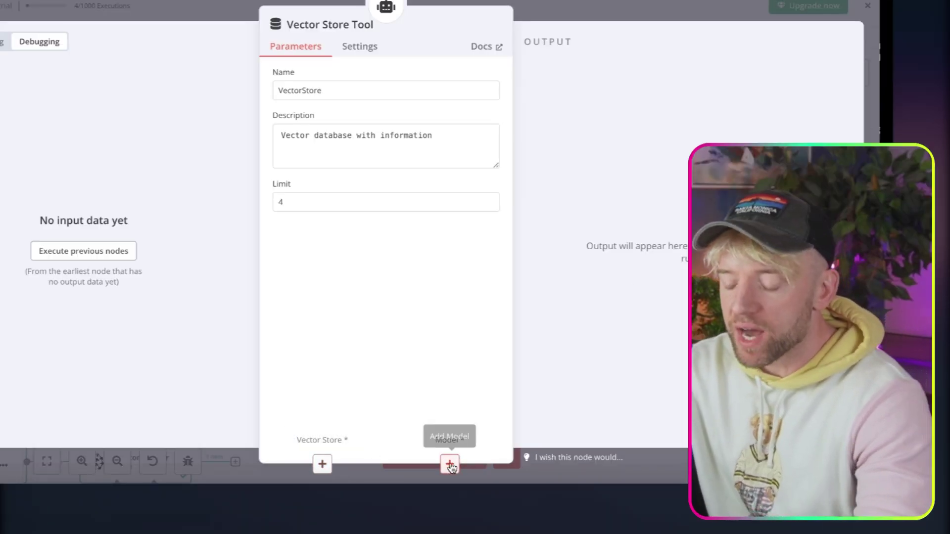
Attach an OpenAI Chat Model using gpt-4o-mini as the Vector Store Tool's model.
left_click(520, 467)
type("ollam")
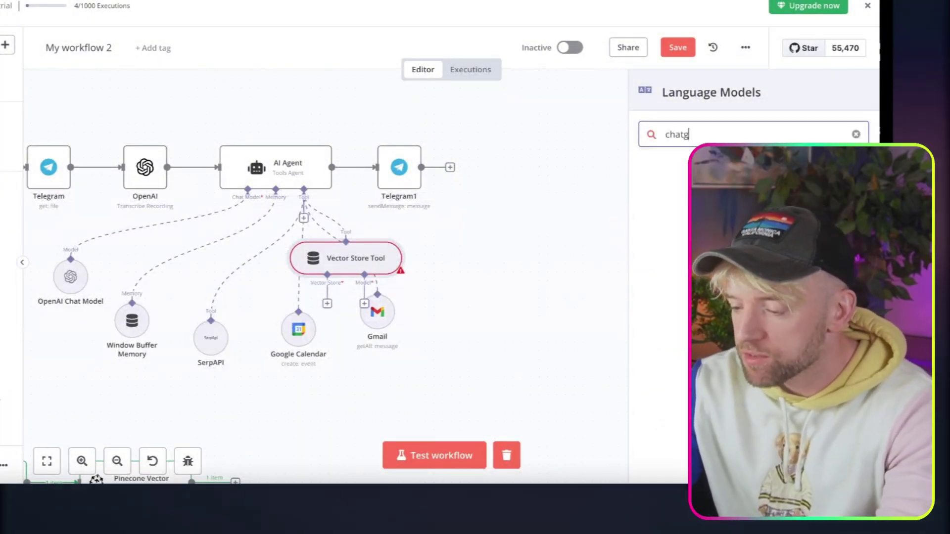
key("BackSpace")
key("BackSpace")
key("BackSpace")
key("BackSpace")
key("BackSpace")
type("openai")
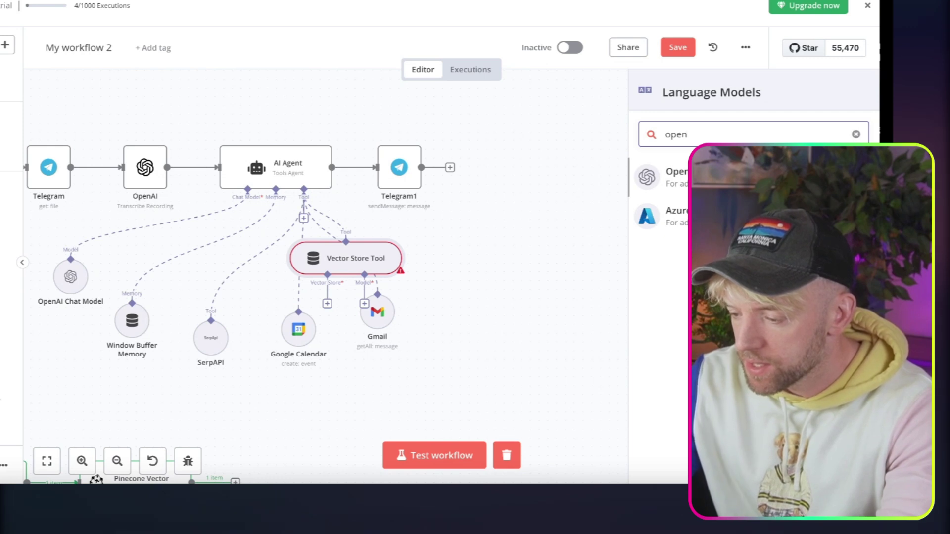
key("Return")
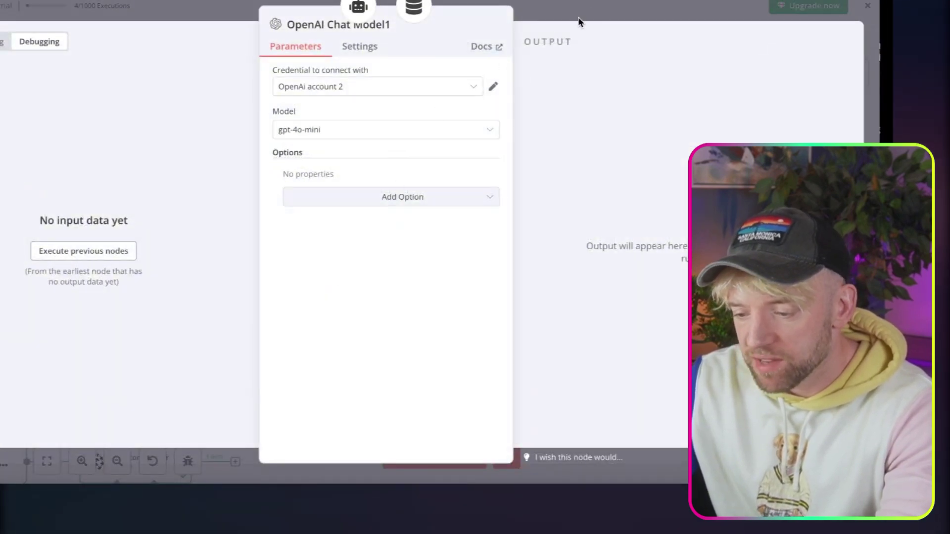
left_click(598, 13)
Move the Vector Store Tool and OpenAI Chat Model1 to the right of the agent.
left_click_drag(396, 257, 569, 240)
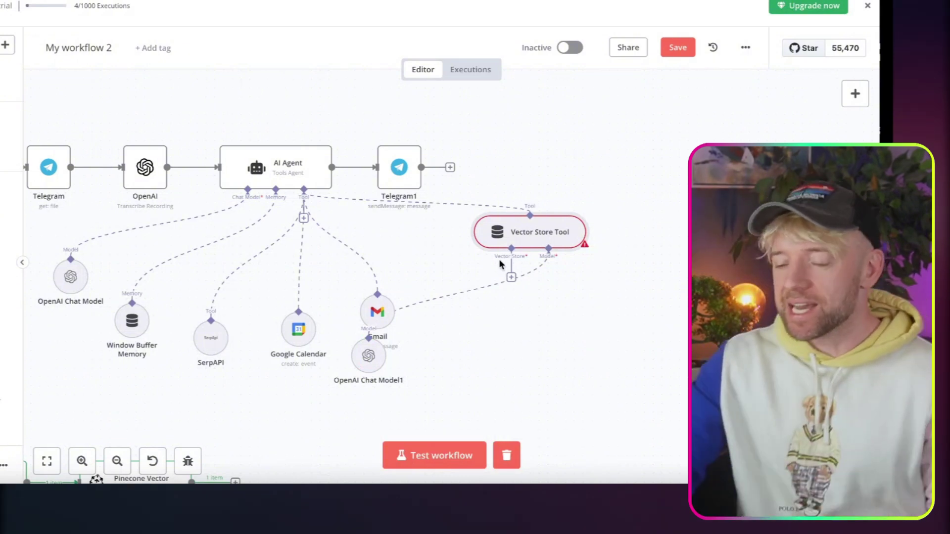
left_click_drag(507, 235, 604, 218)
left_click_drag(369, 353, 700, 312)
left_click_drag(620, 217, 664, 225)
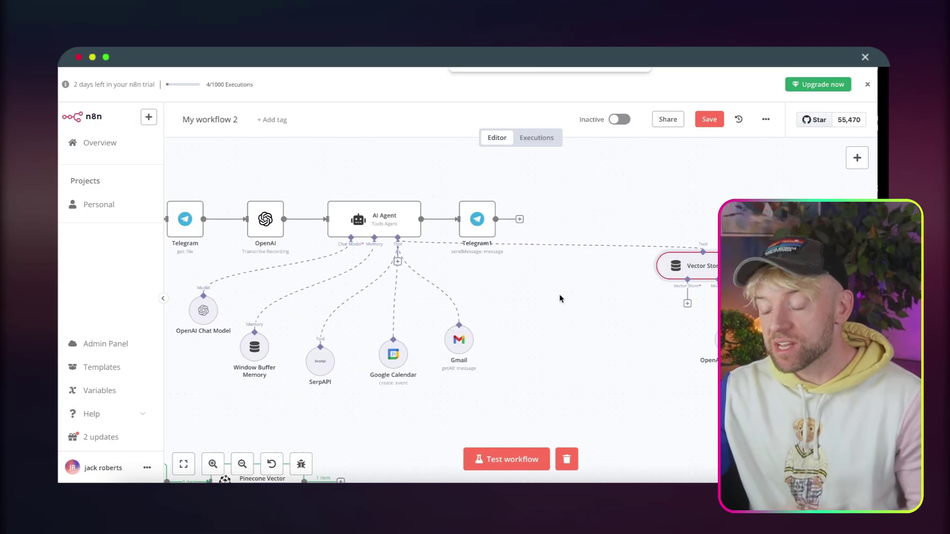
Add a sticky note and size it to cover the Telegram AI Agent workflow.
scroll(543, 342, "down", 2)
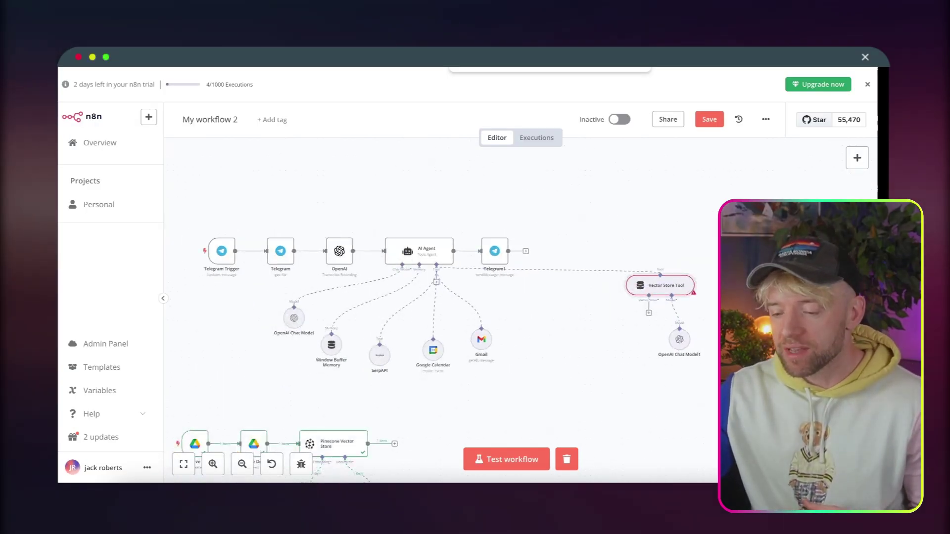
left_click(859, 157)
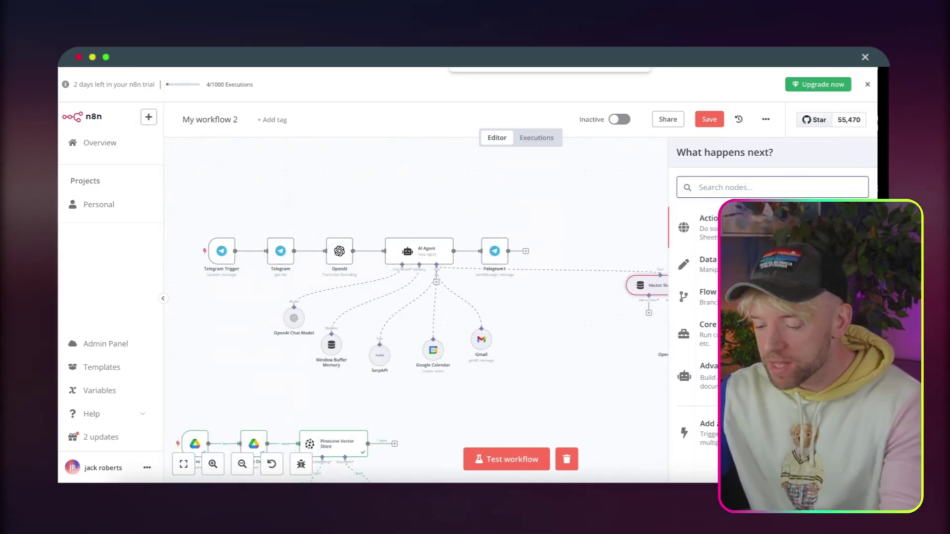
type("note")
key("Escape")
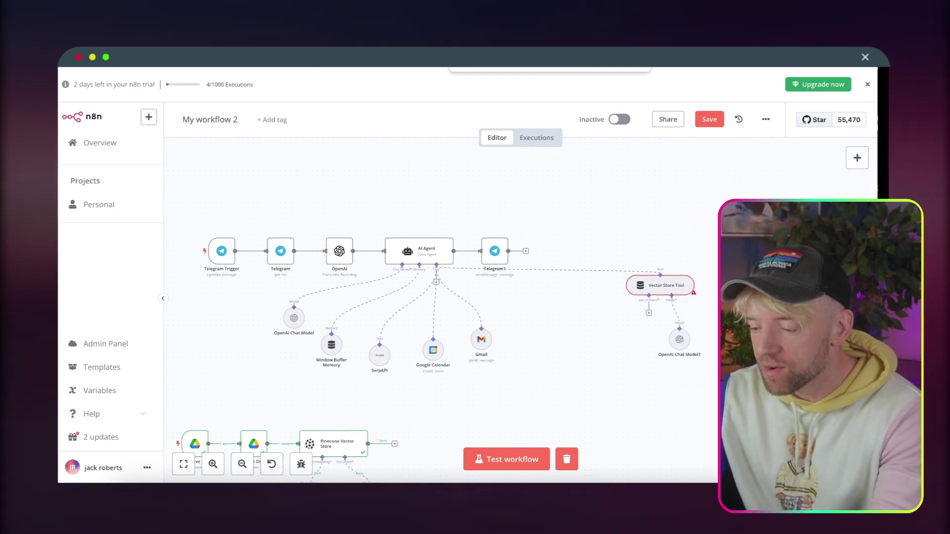
left_click_drag(757, 242, 239, 238)
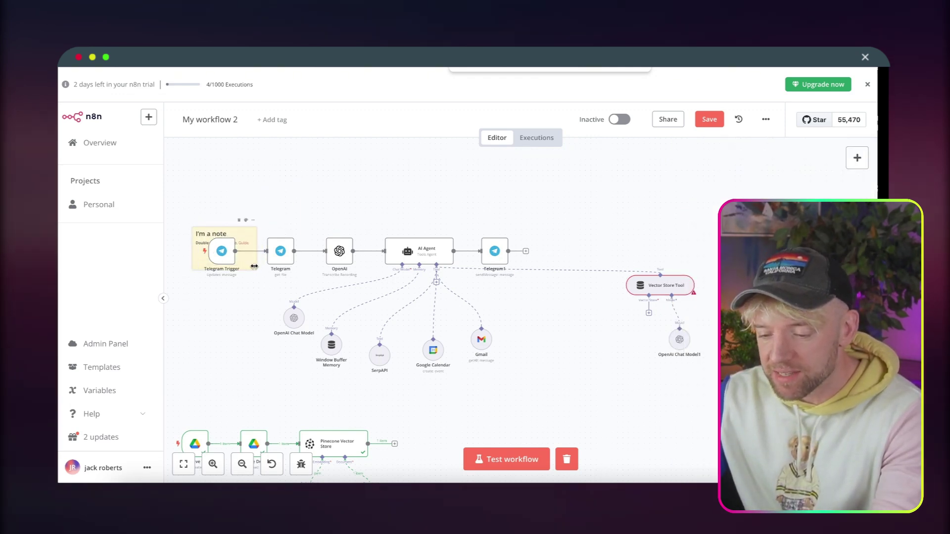
left_click_drag(284, 271, 535, 391)
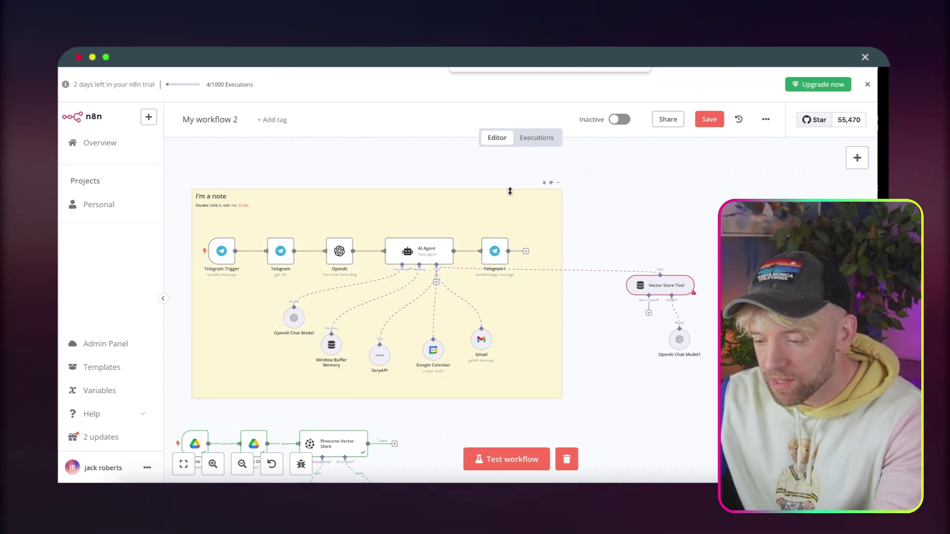
left_click_drag(511, 190, 508, 212)
Replace the note's placeholder text with the heading '# AI Agent'.
double_click(249, 217)
left_click(236, 218)
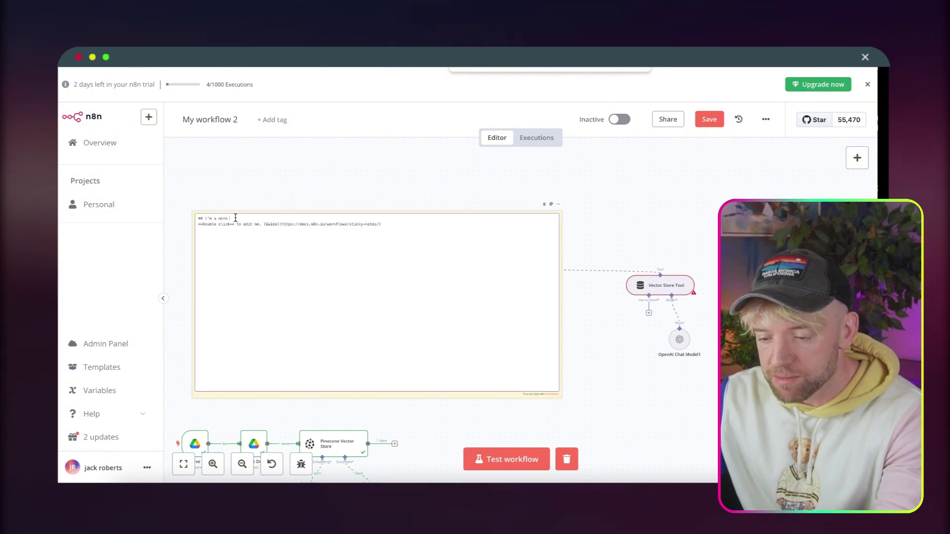
left_click_drag(390, 232, 212, 218)
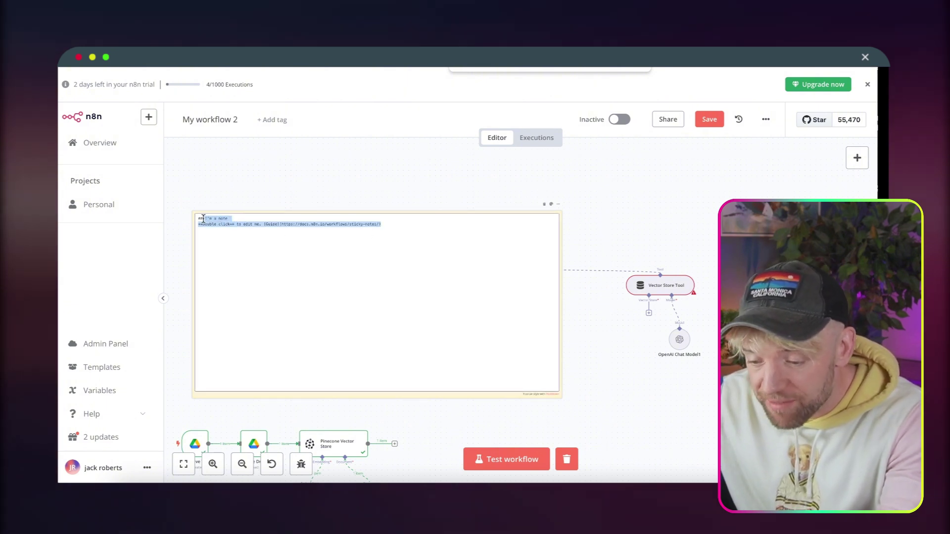
key("BackSpace")
type("# ")
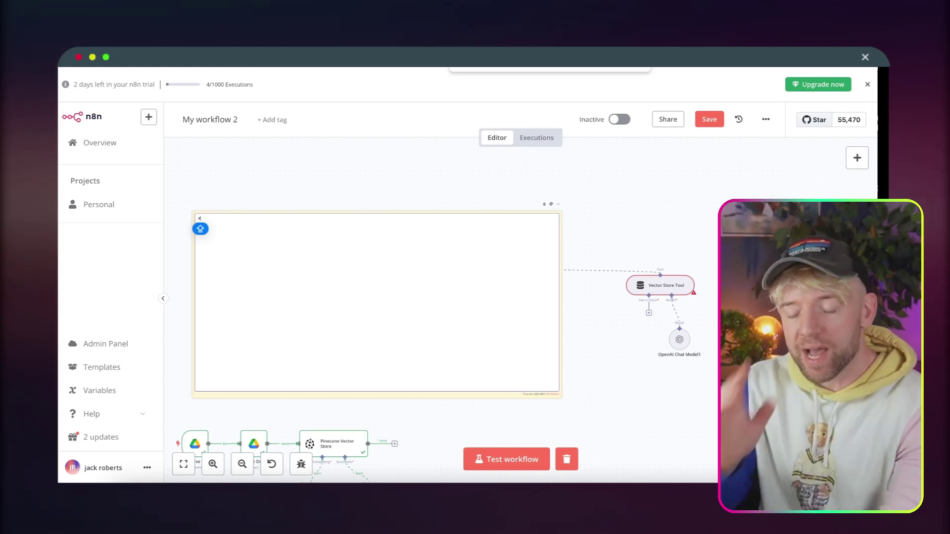
type("AI Agent")
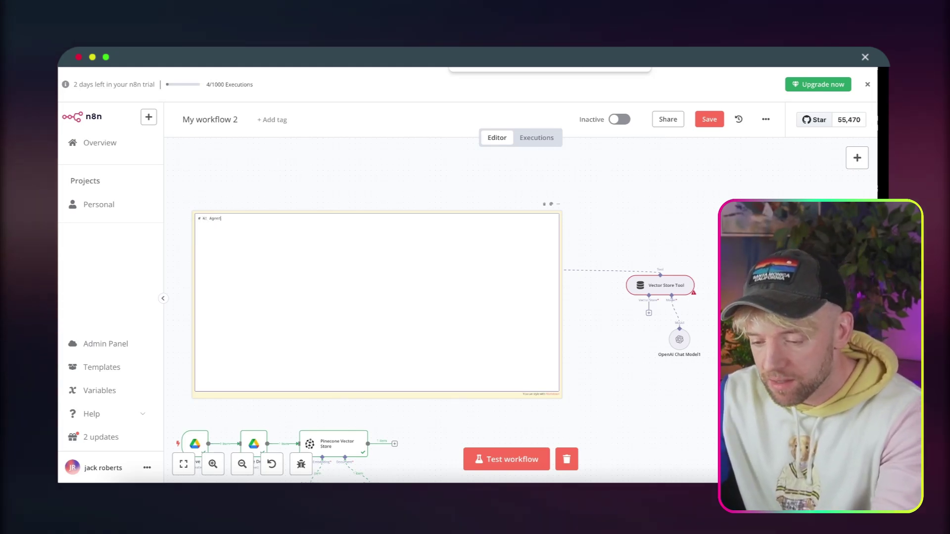
left_click(261, 203)
Finish the 'Upload Vector' heading on the ingestion chain's note and nudge the note slightly upward.
scroll(261, 203, "down", 3)
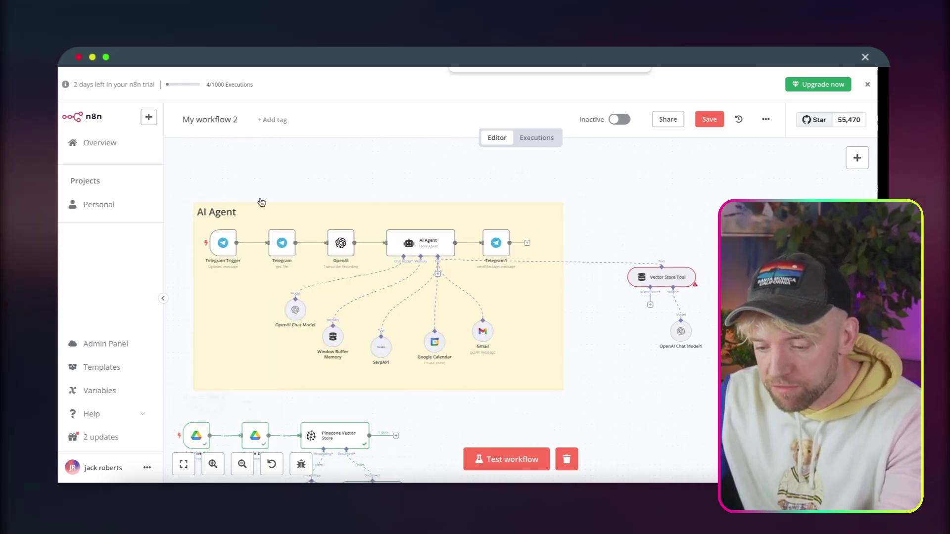
scroll(260, 203, "down", 2)
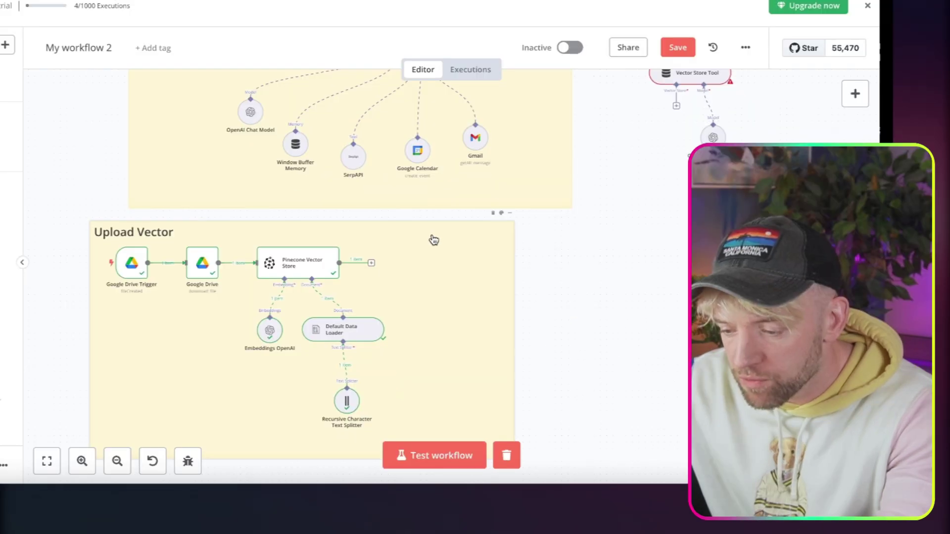
double_click(514, 276)
left_click(502, 216)
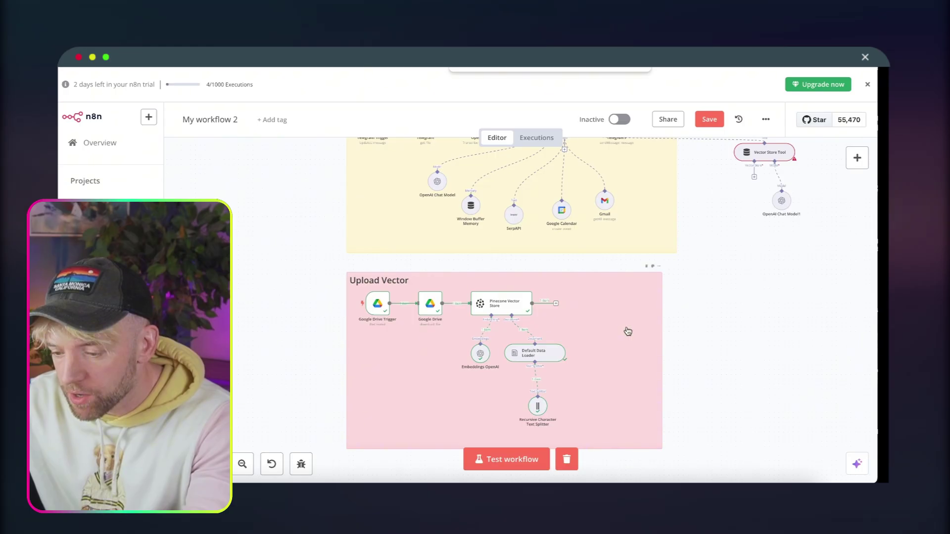
left_click_drag(628, 331, 628, 327)
Connect a Pinecone Vector Store using the n8n index to the Vector Store Tool.
scroll(696, 325, "up", 2)
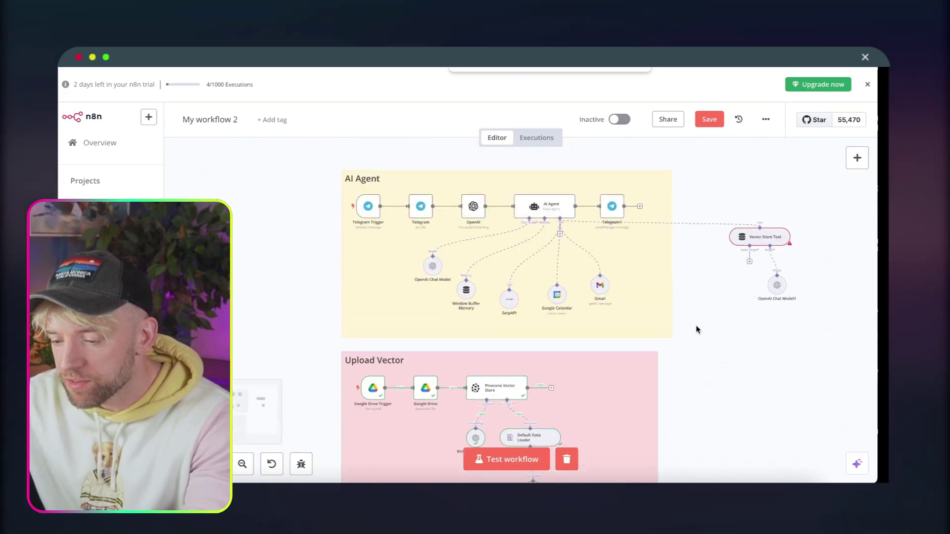
scroll(696, 325, "right", 4)
scroll(696, 325, "up", 5)
scroll(616, 278, "up", 3)
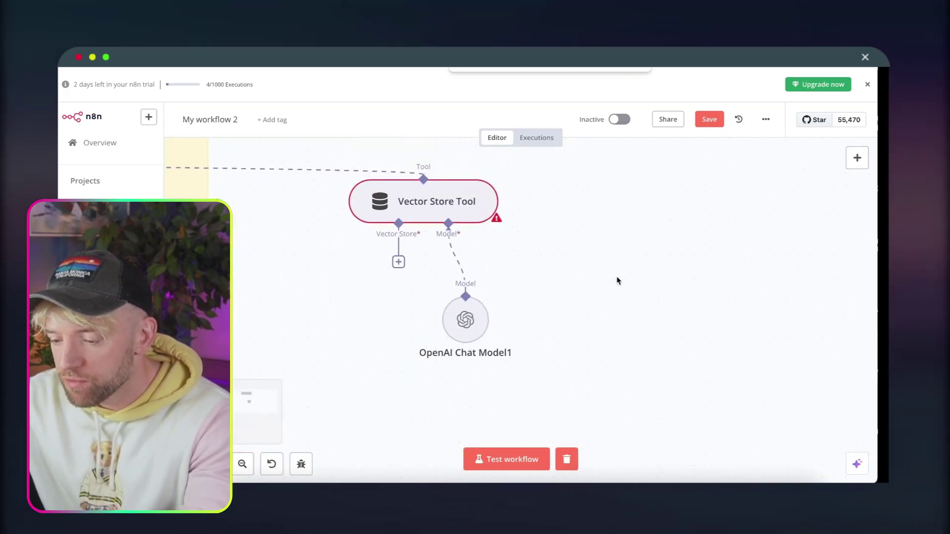
left_click(398, 262)
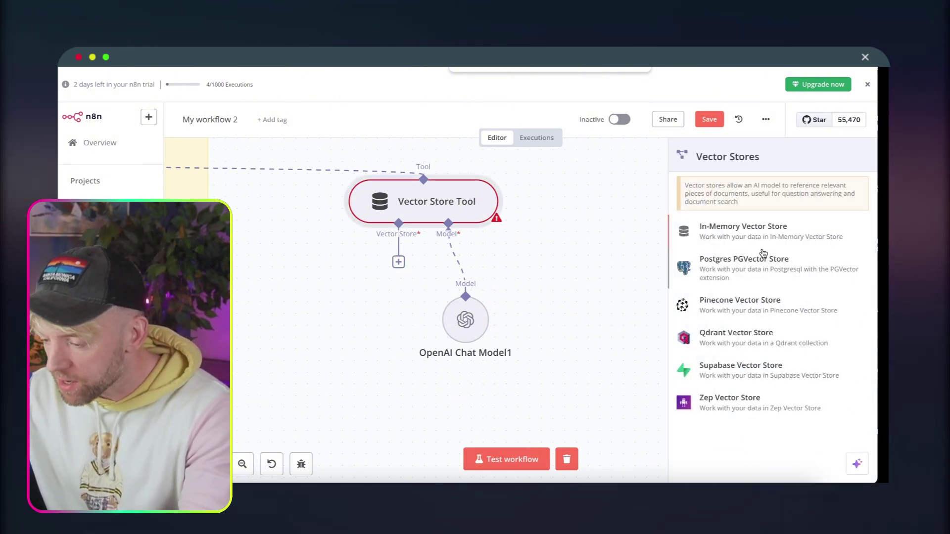
left_click(764, 307)
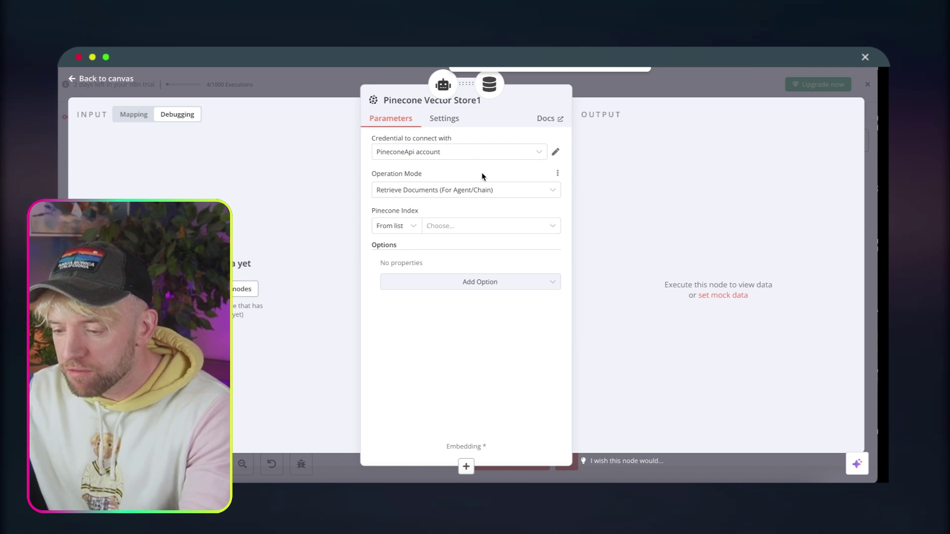
left_click(462, 225)
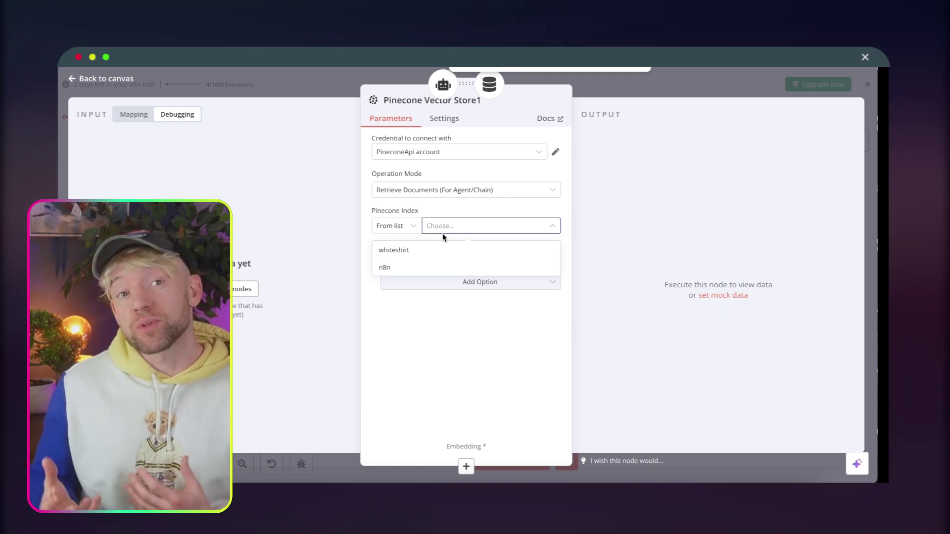
left_click(423, 268)
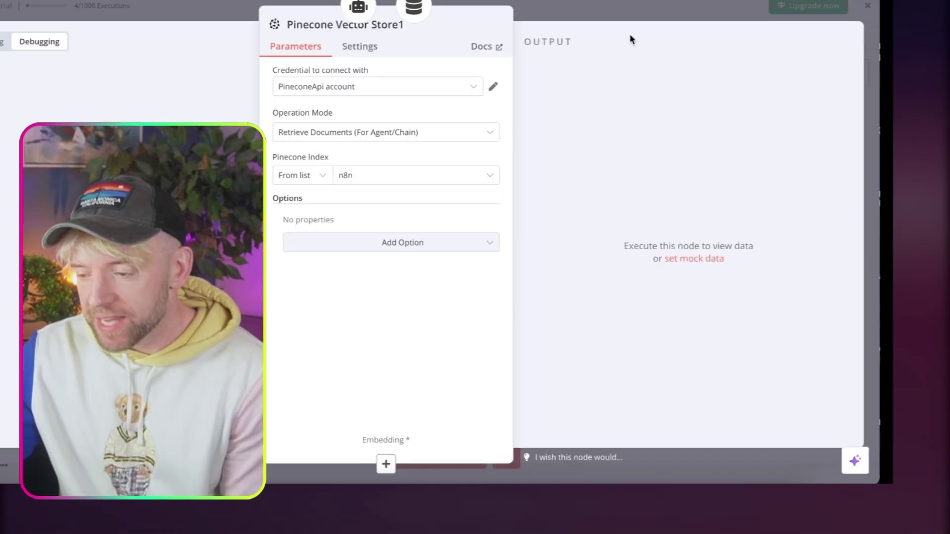
left_click(650, 9)
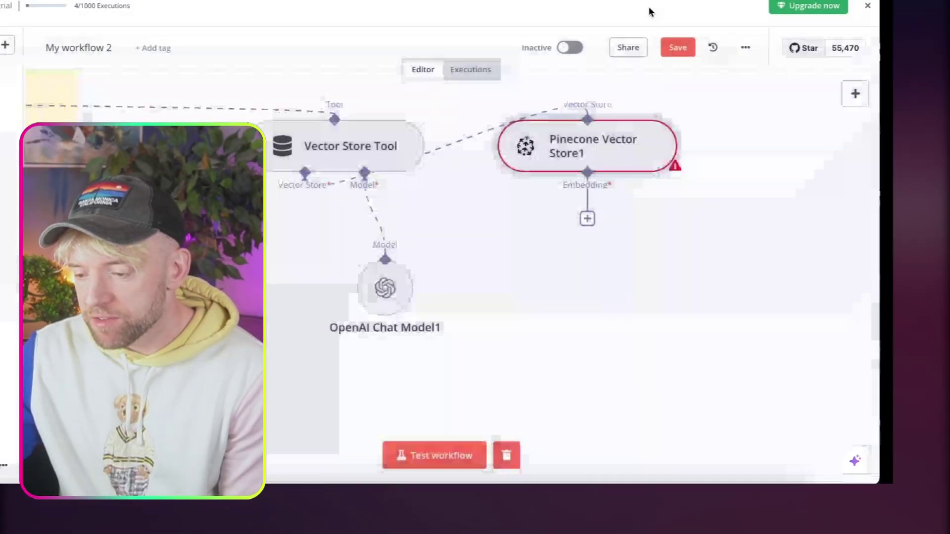
Give the Pinecone store OpenAI embeddings and arrange the retrieval nodes under the Vector Store Tool.
left_click(587, 218)
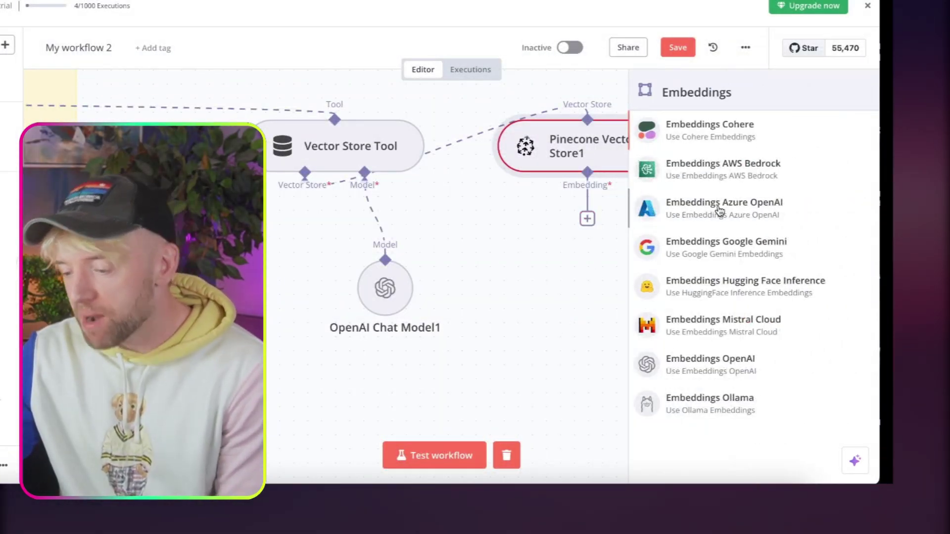
left_click(707, 368)
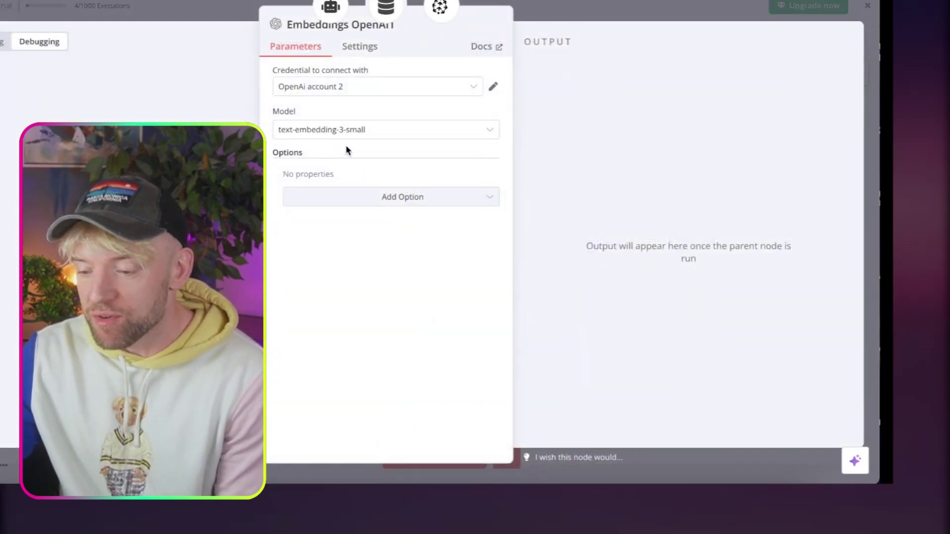
left_click(615, 12)
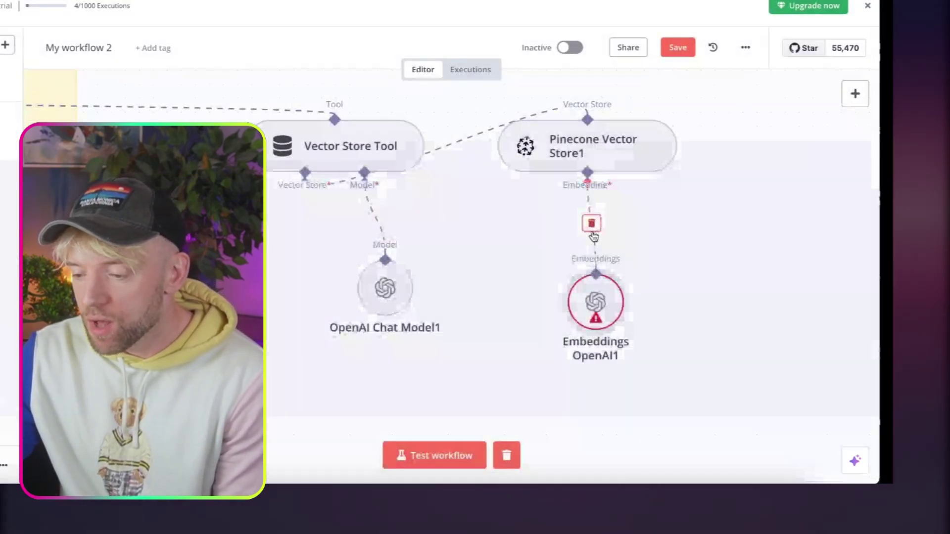
left_click_drag(580, 144, 228, 313)
left_click_drag(596, 302, 274, 428)
left_click_drag(386, 292, 498, 292)
left_click_drag(292, 317, 307, 303)
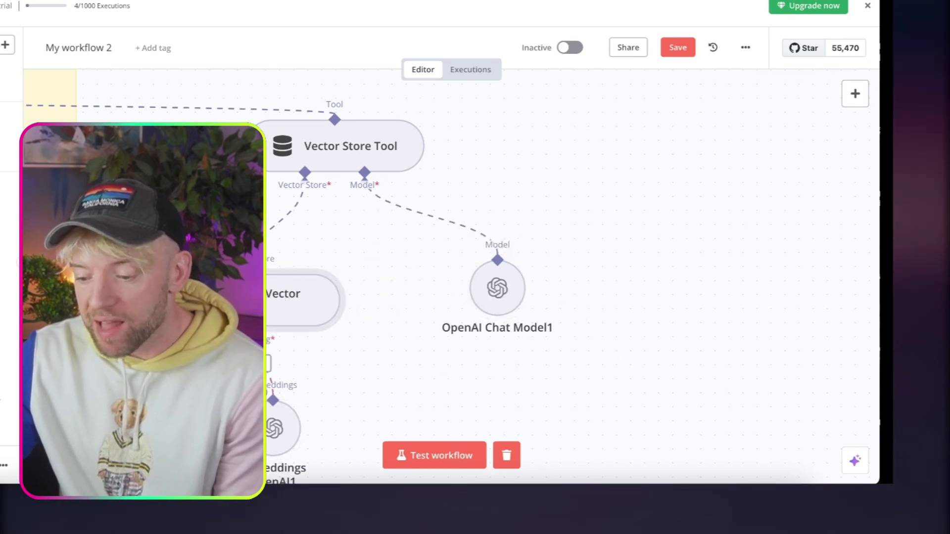
left_click_drag(261, 416, 287, 401)
key("1")
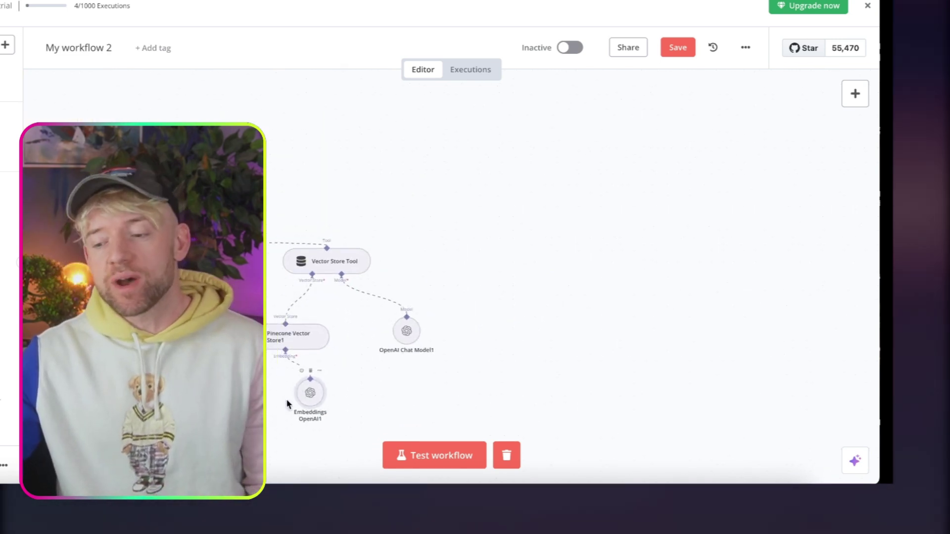
scroll(287, 405, "left", 5)
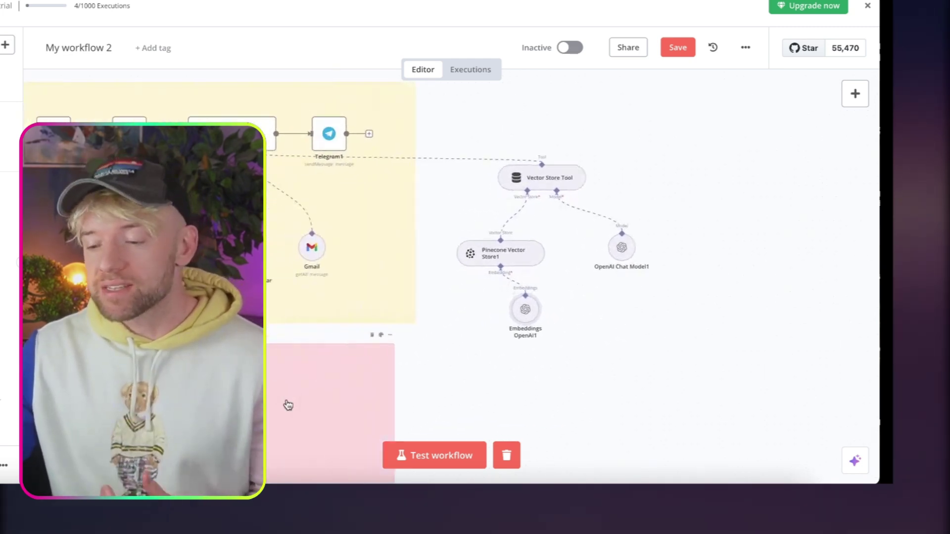
left_click(855, 94)
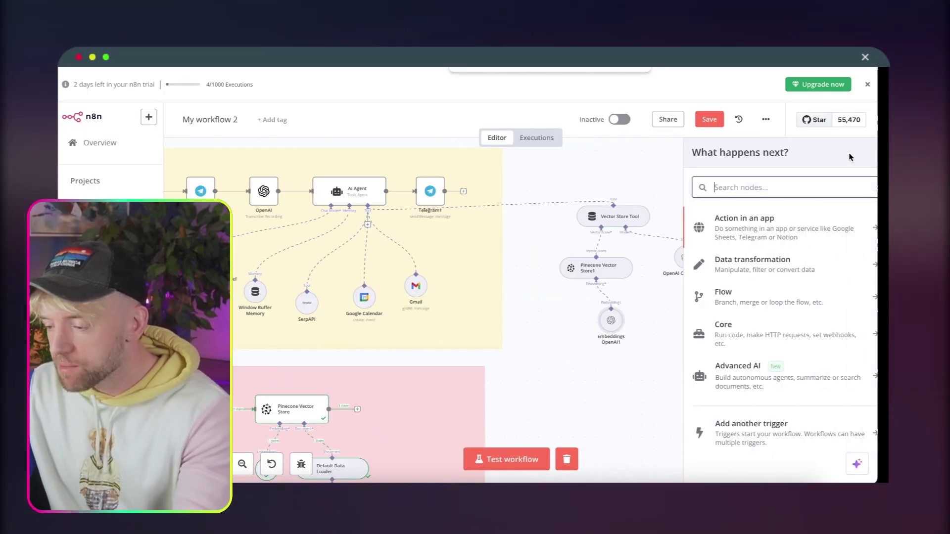
Place a new sticky note behind the Vector Store Tool group, head it '# Retrieval' and colour it green.
type("note")
left_click(768, 222)
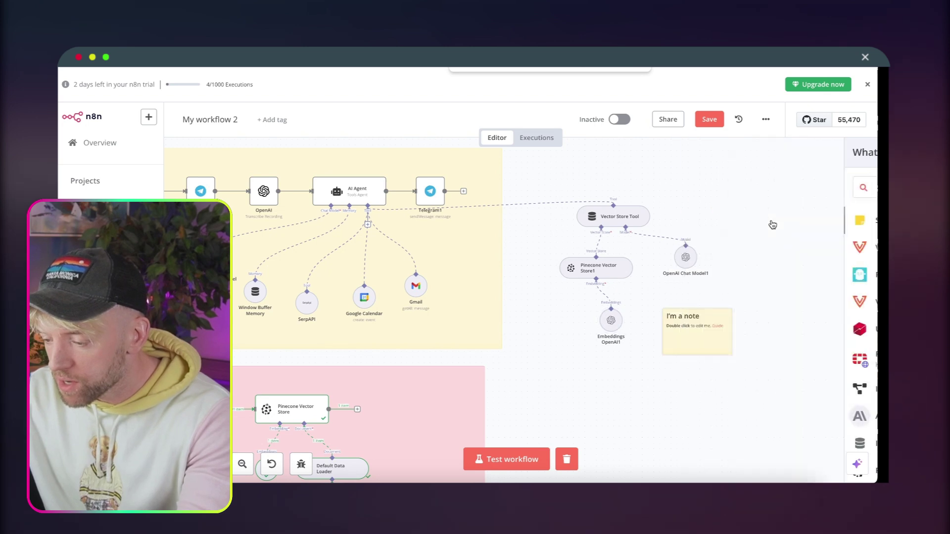
left_click_drag(710, 330, 589, 198)
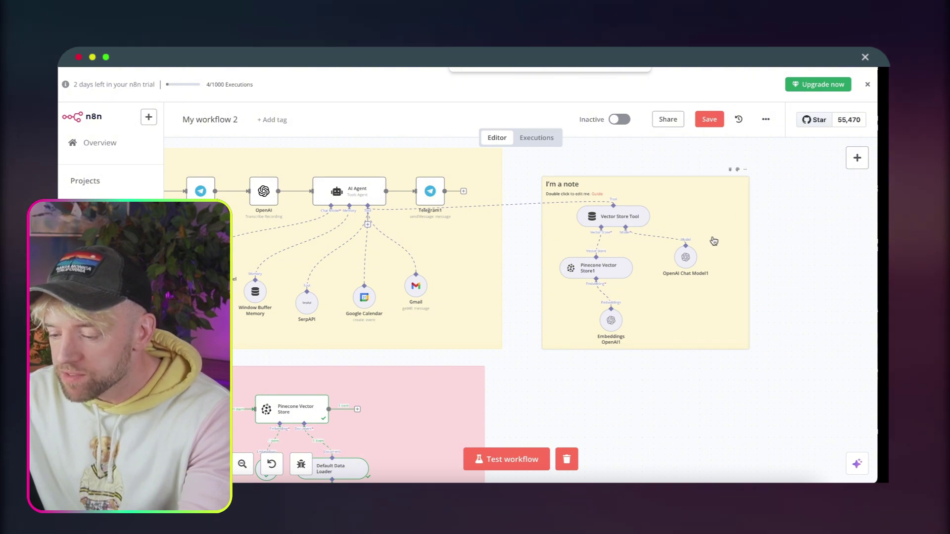
double_click(589, 197)
key("ctrl+a")
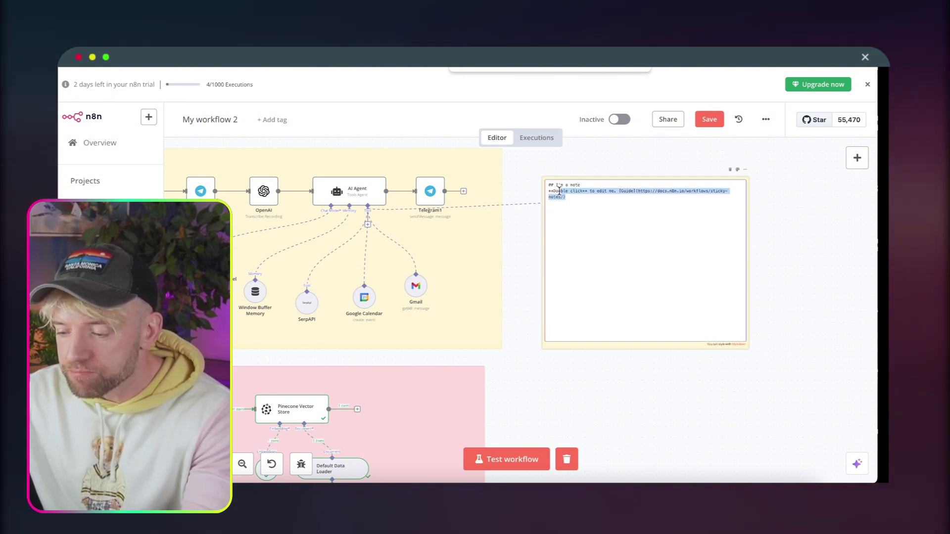
type("#")
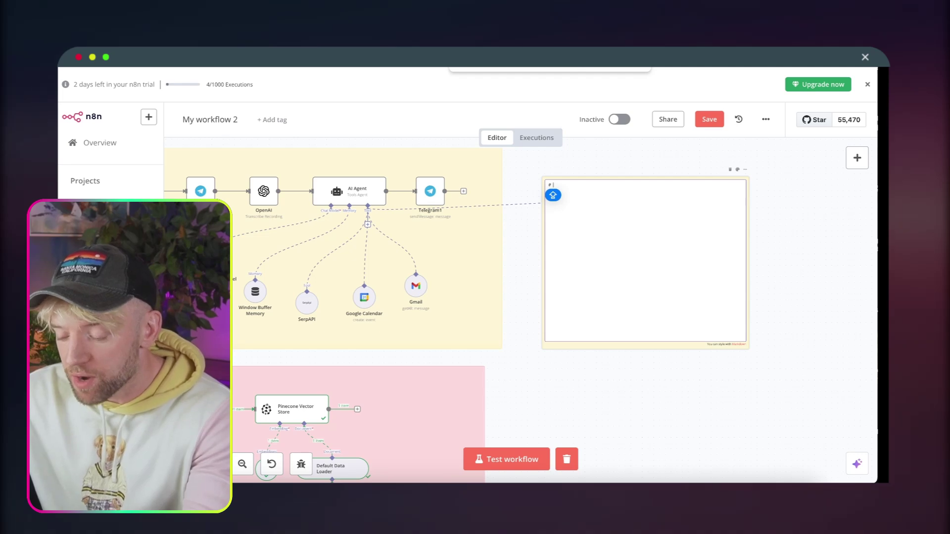
type(" Hetrieval")
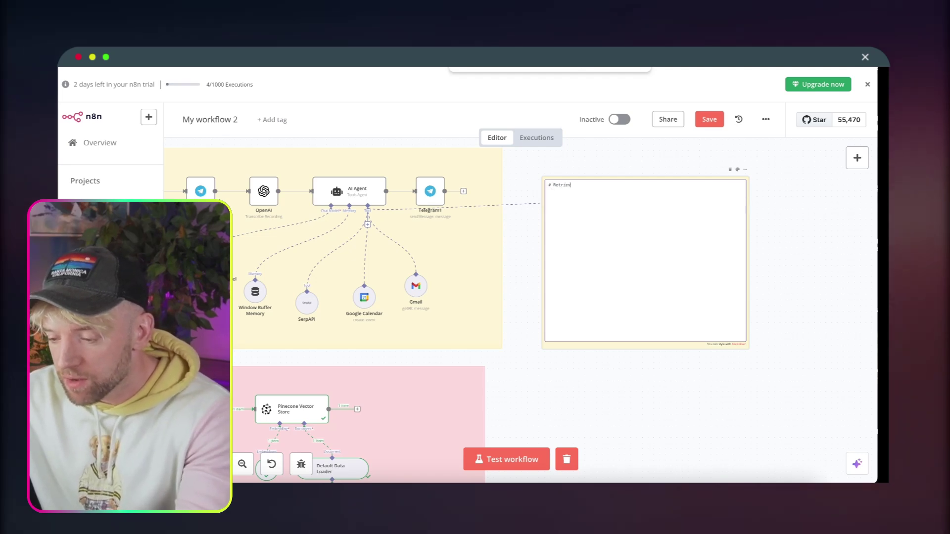
left_click(582, 165)
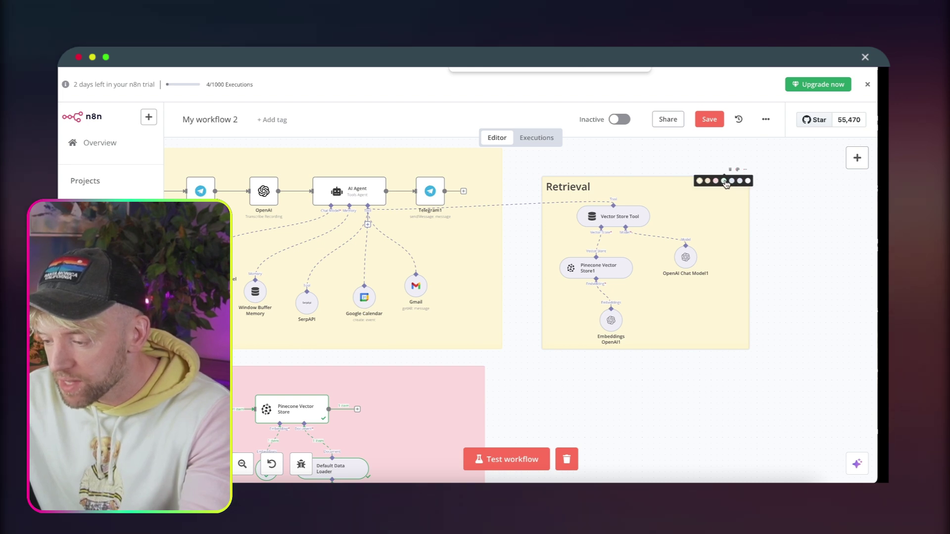
left_click(724, 181)
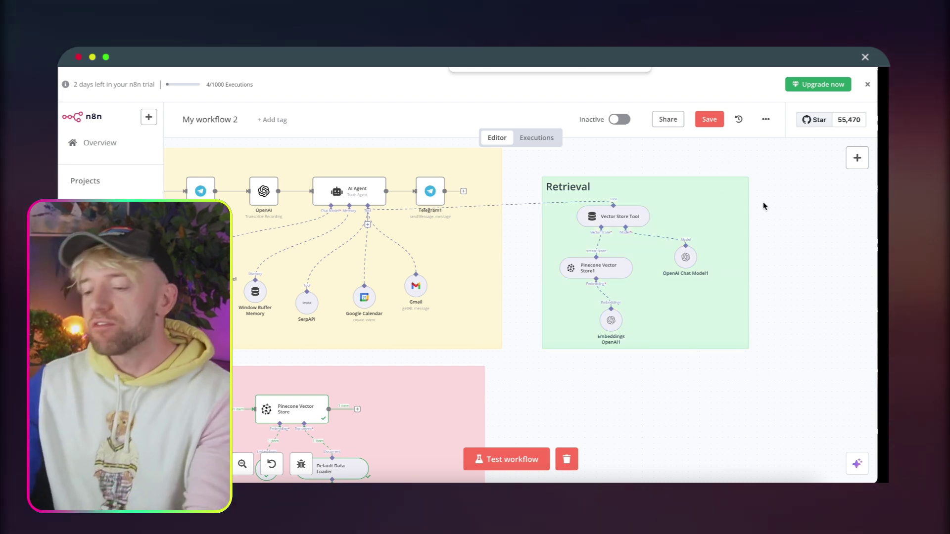
scroll(765, 199, "down", 2)
scroll(396, 297, "up", 1)
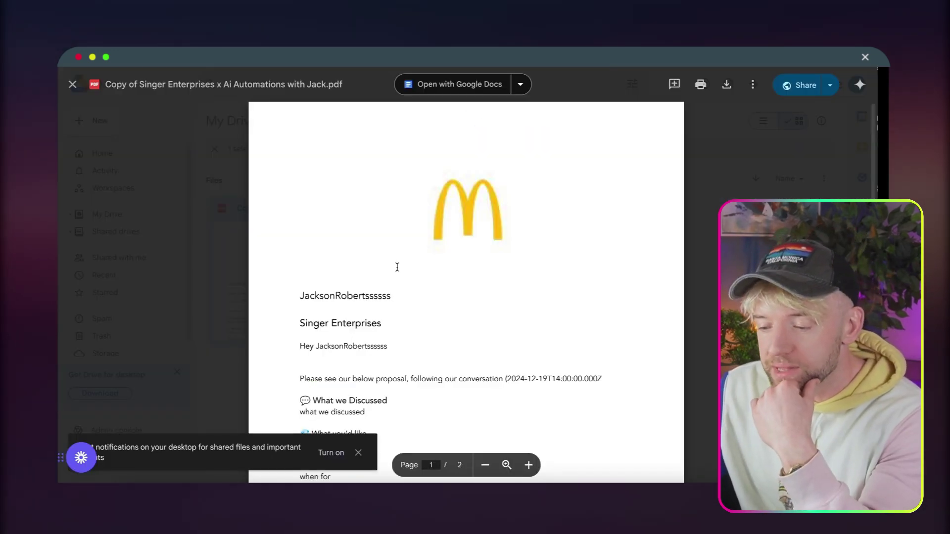
Scroll to the proposal's Pricing section and highlight 'The quarterly fee is £20,000'.
scroll(402, 331, "down", 4)
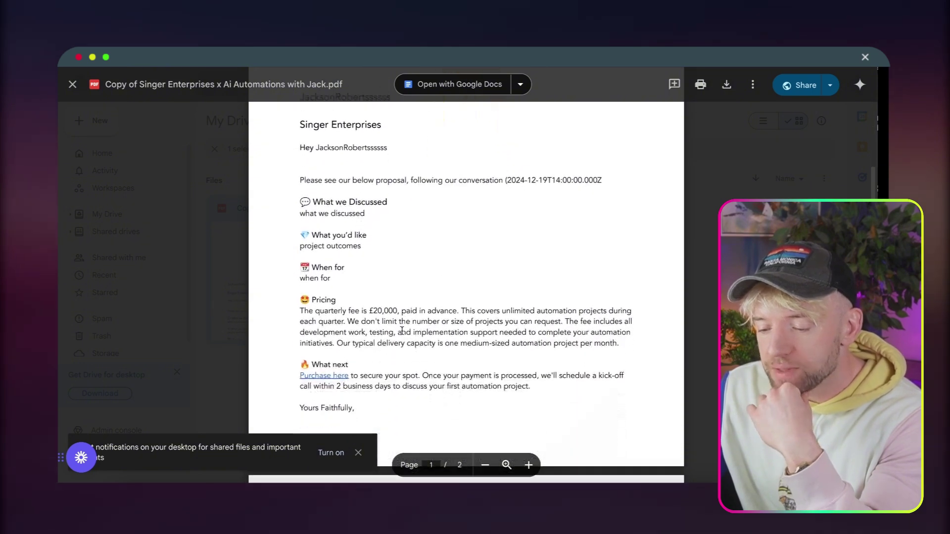
left_click_drag(299, 295, 397, 295)
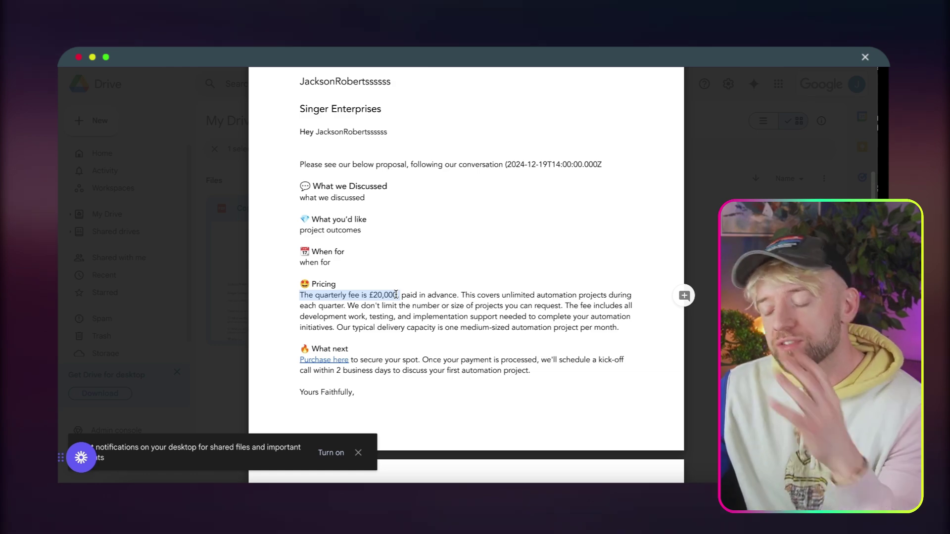
scroll(395, 295, "up", 5)
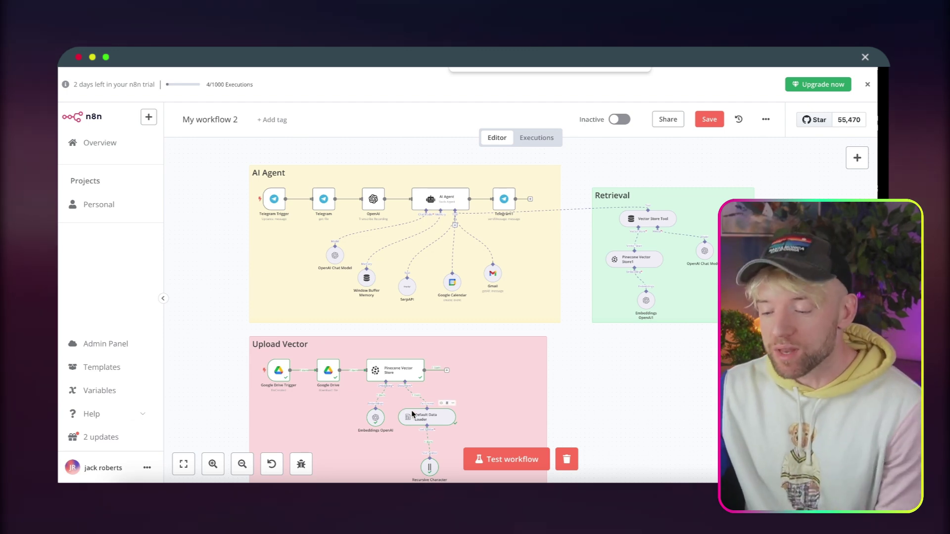
Run a workflow test and ask the Telegram bot by voice, getting the £20,000 quarterly fee.
left_click(519, 465)
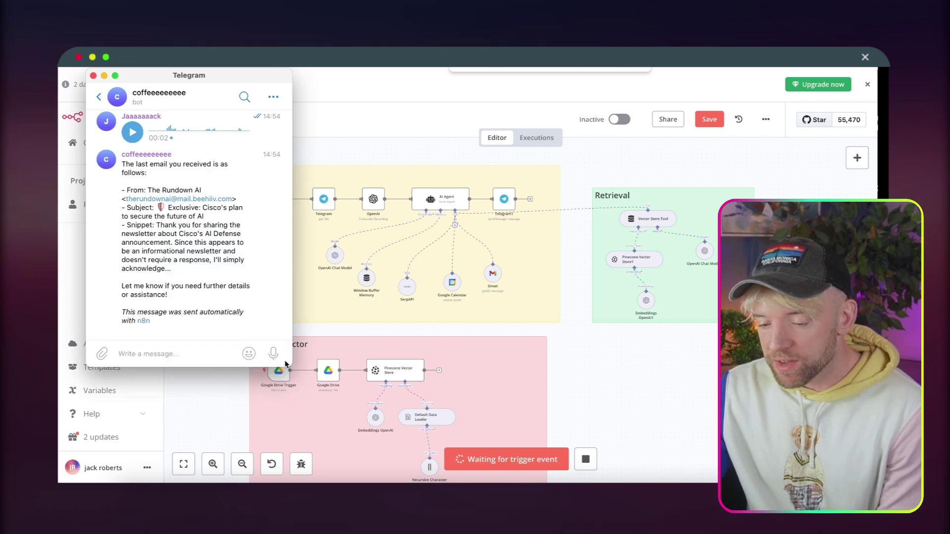
left_click_drag(273, 355, 276, 358)
left_click_drag(229, 73, 211, 74)
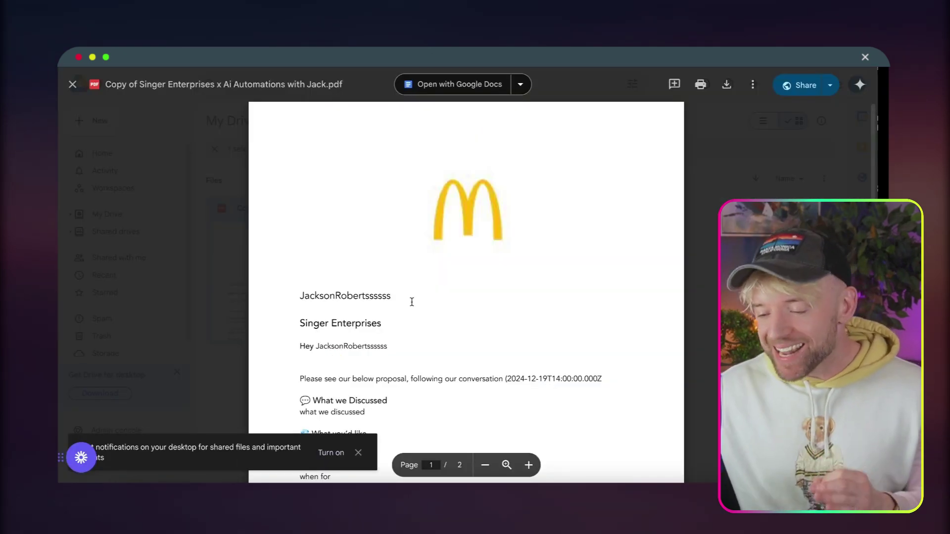
scroll(411, 302, "down", 5)
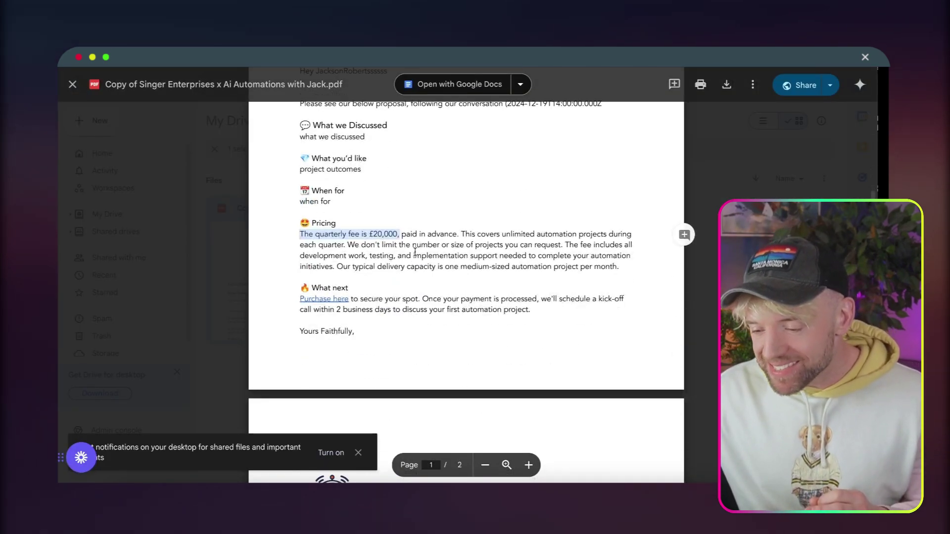